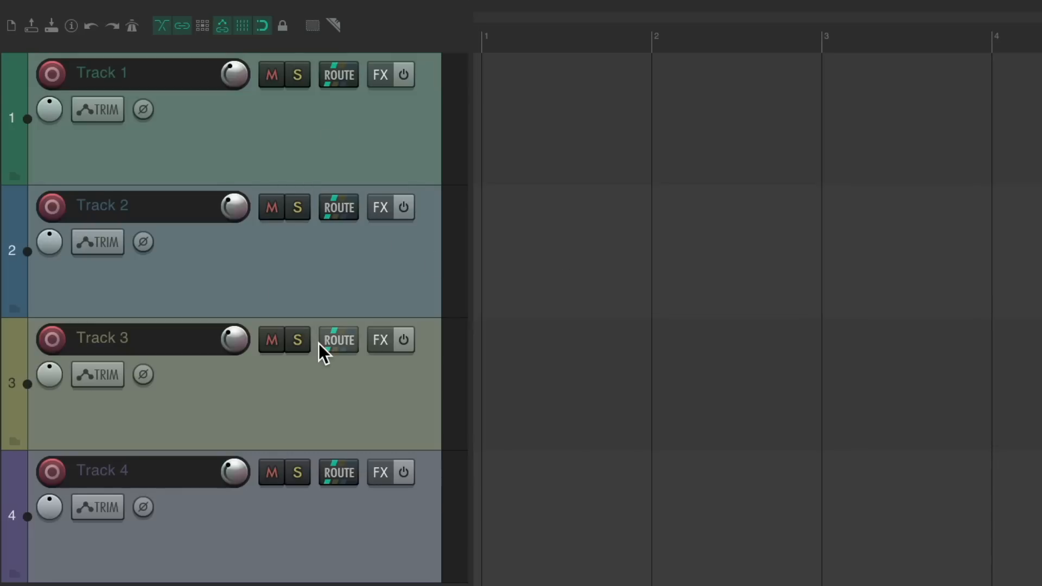
- Open the Theme Adjuster / Color Controls for the Default theme
key(super+m)
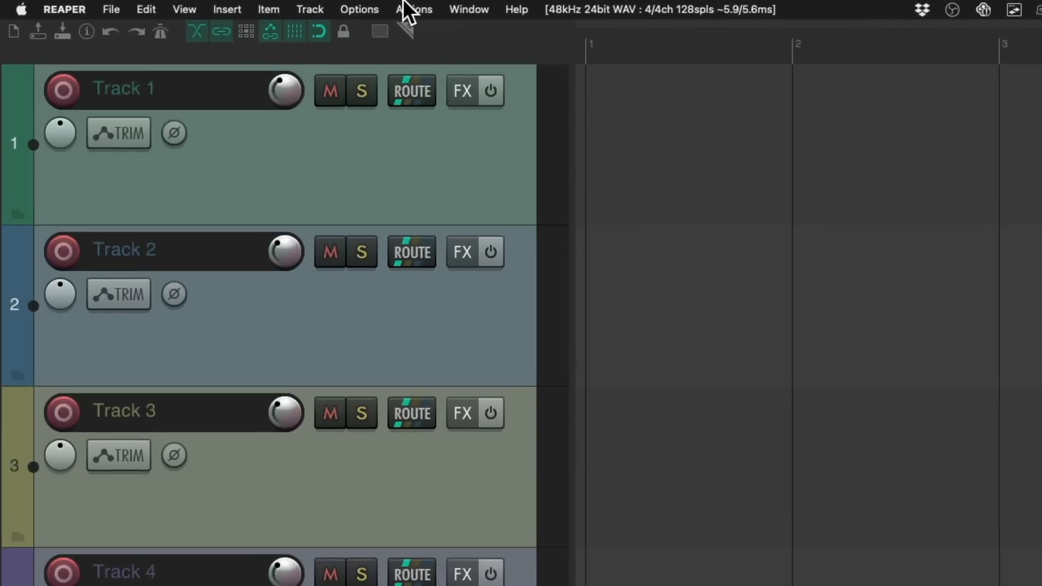
click(298, 7)
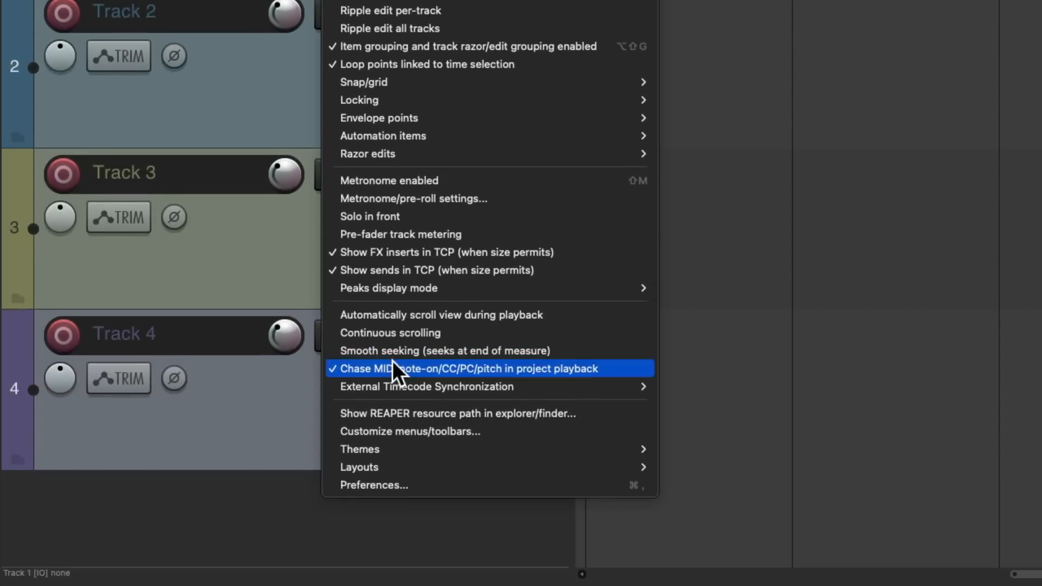
mouse_move(334, 449)
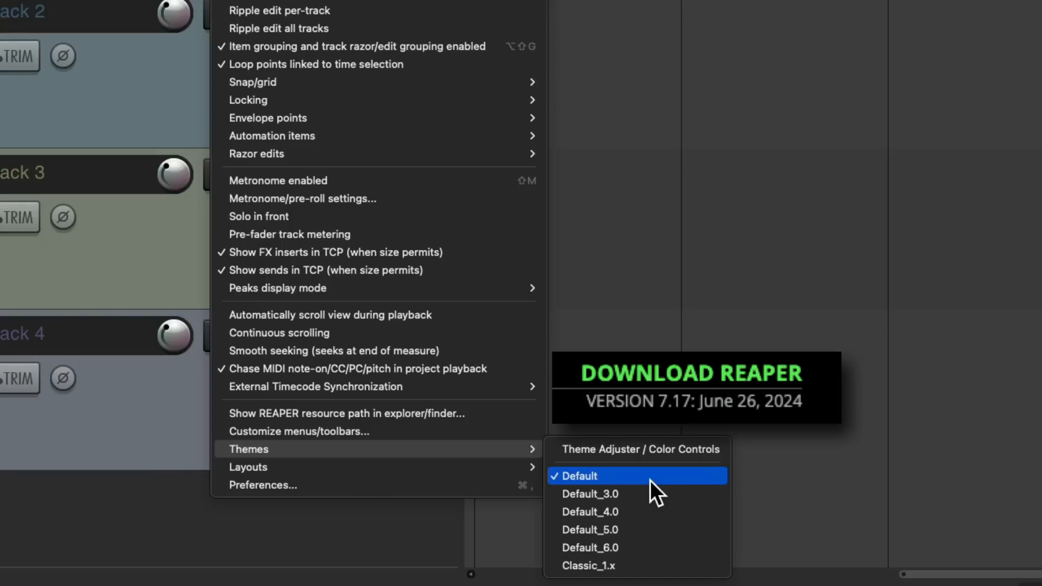
click(650, 451)
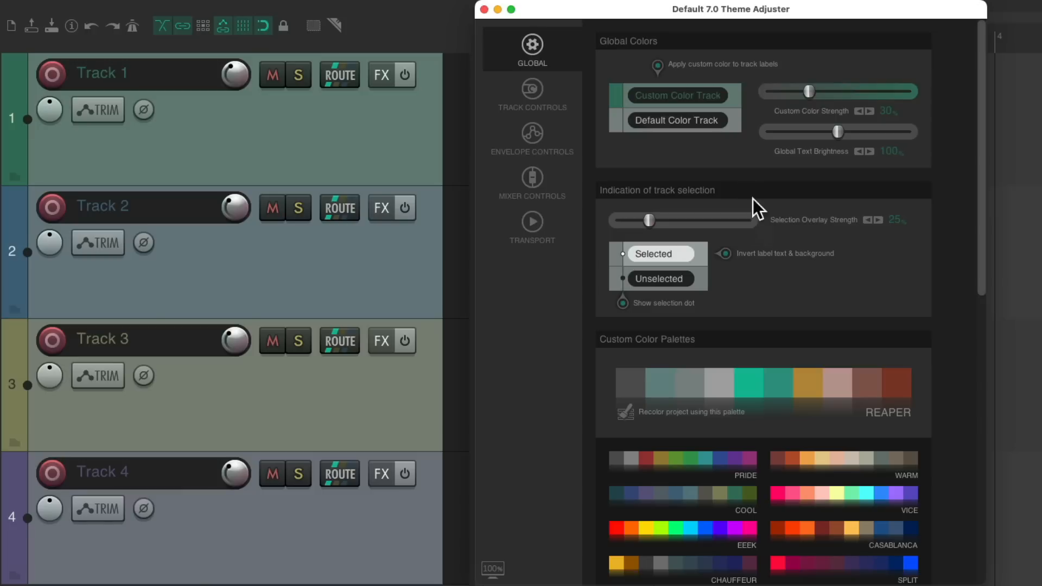
- Set the track control elements in Layout A's visibility programmer to always hide, from the record arm and volume row down to Labels & Values
click(539, 94)
scroll(953, 276, down, 5)
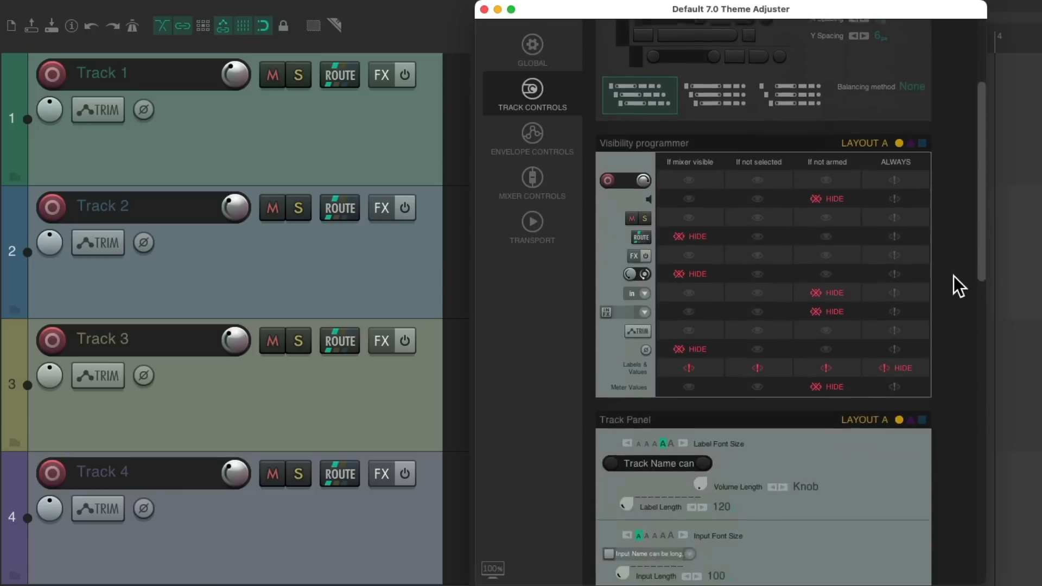
click(895, 112)
drag(904, 145, 904, 274)
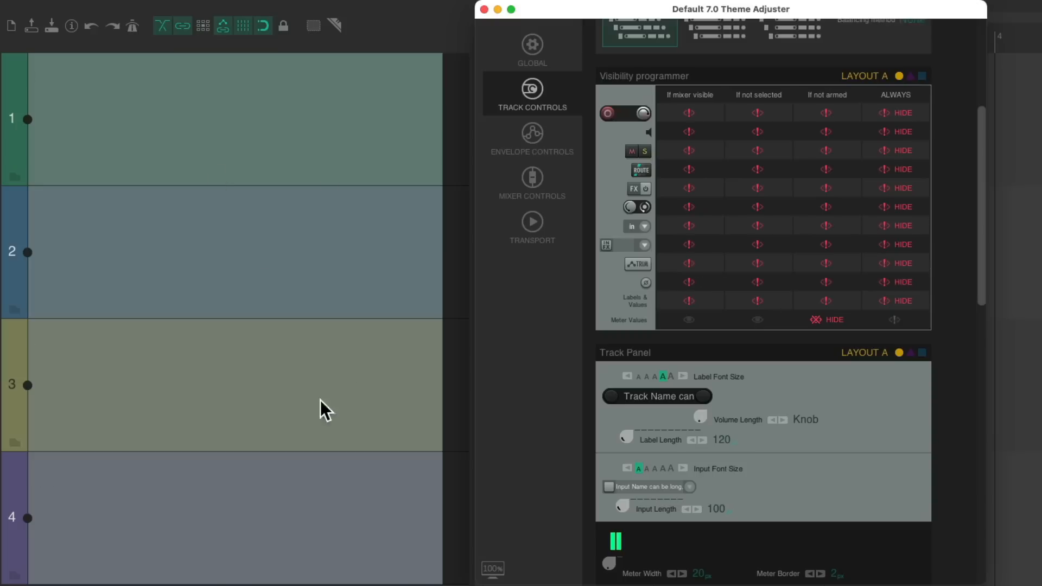
- Reset all Theme Adjuster values to their defaults in the global Parameter Management section and confirm the reset
click(532, 48)
scroll(965, 305, down, 15)
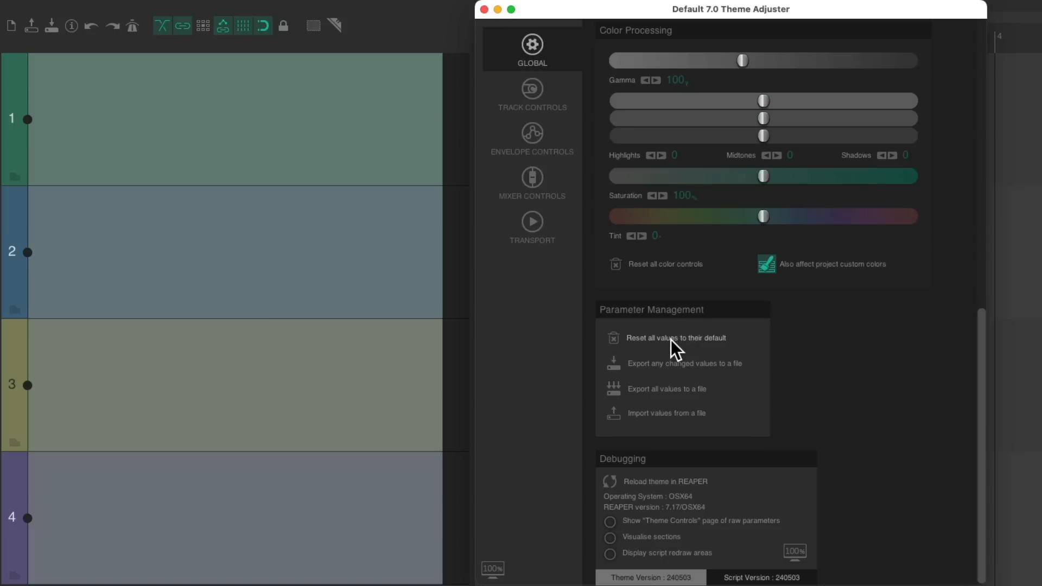
click(613, 337)
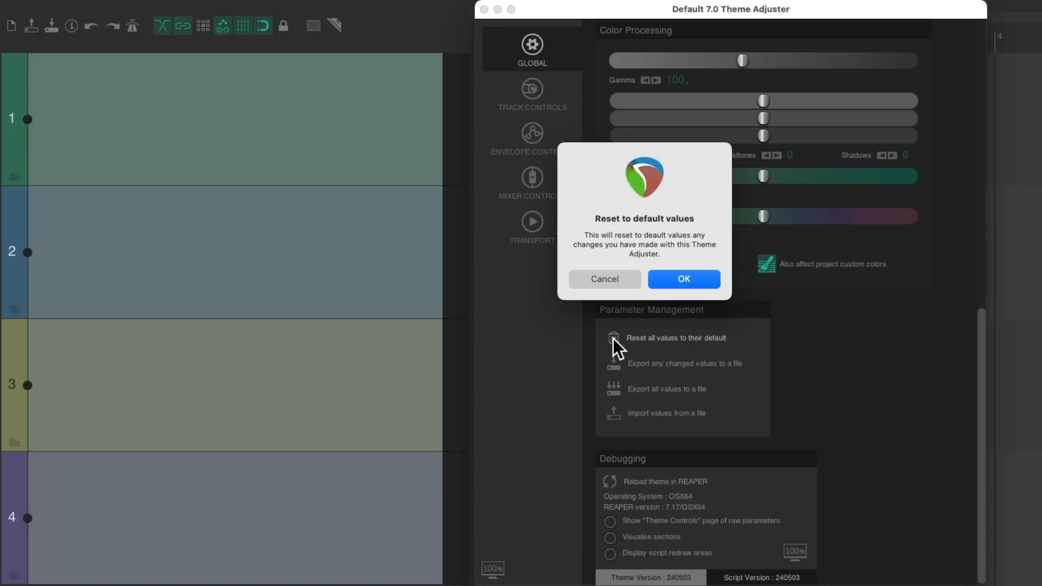
click(672, 282)
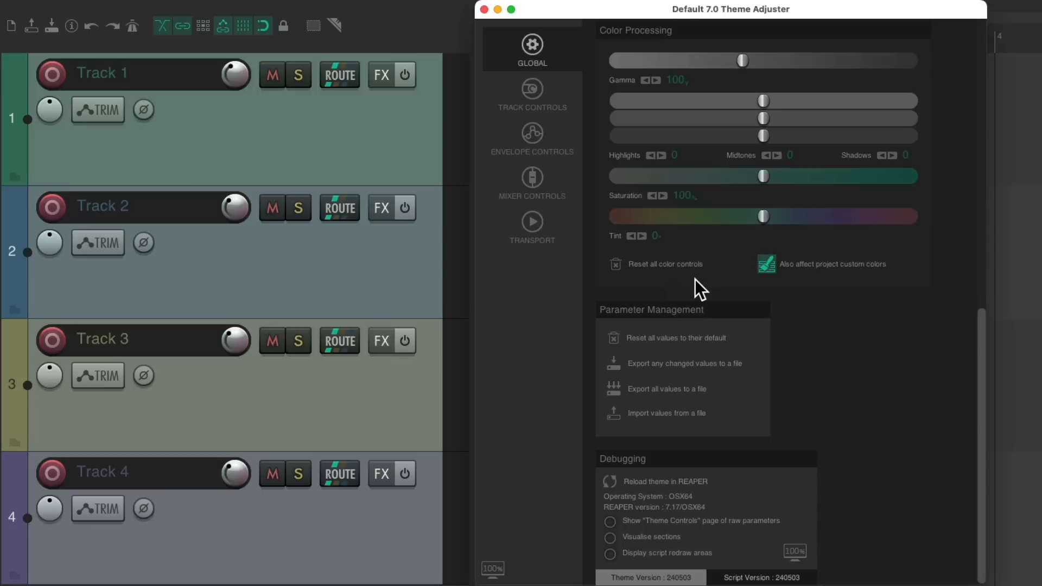
- Toggle applying the custom color to track labels for comparison, and leave the option turned off
scroll(942, 287, up, 10)
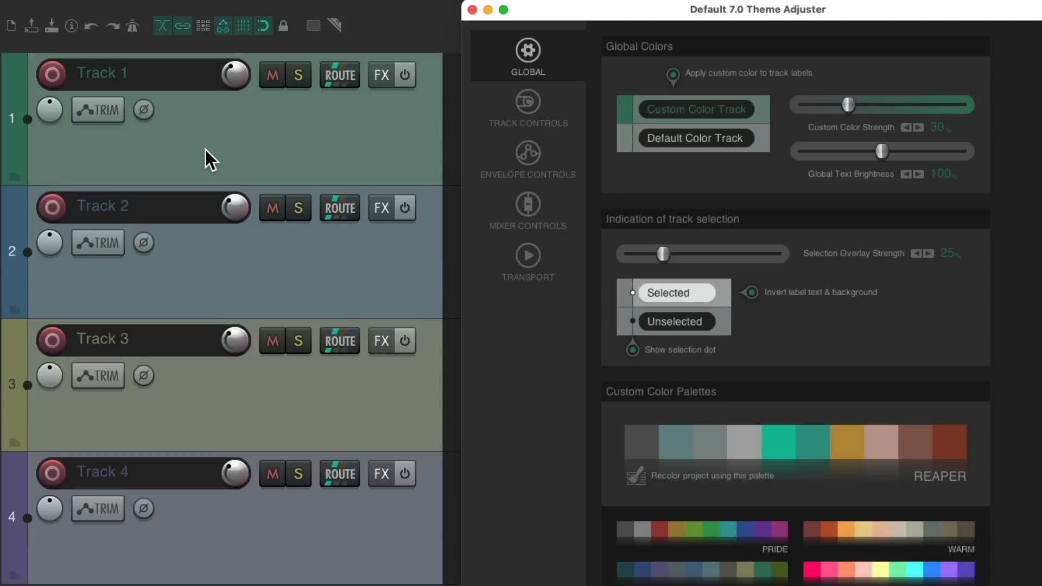
click(673, 74)
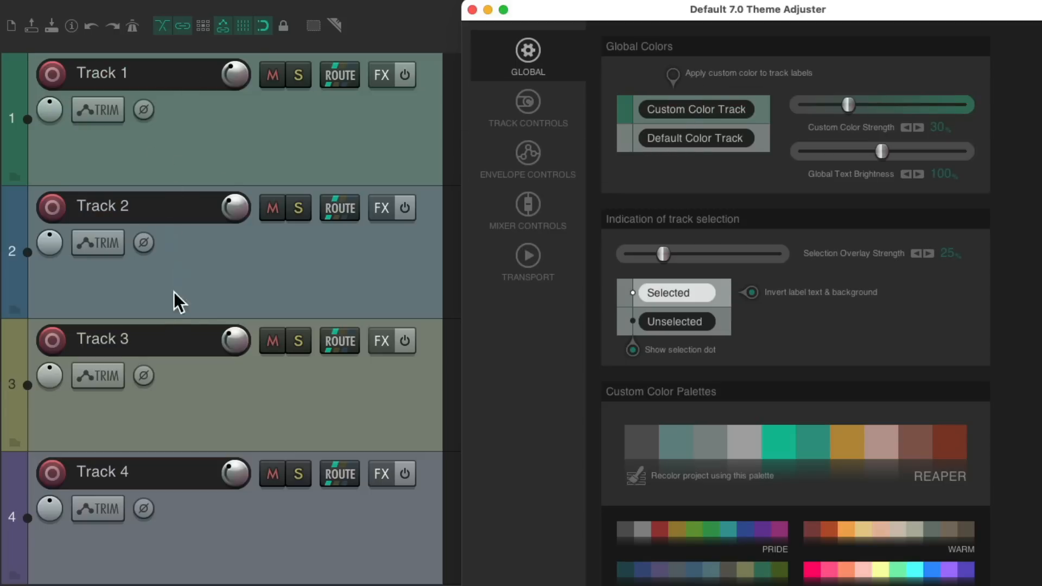
click(673, 75)
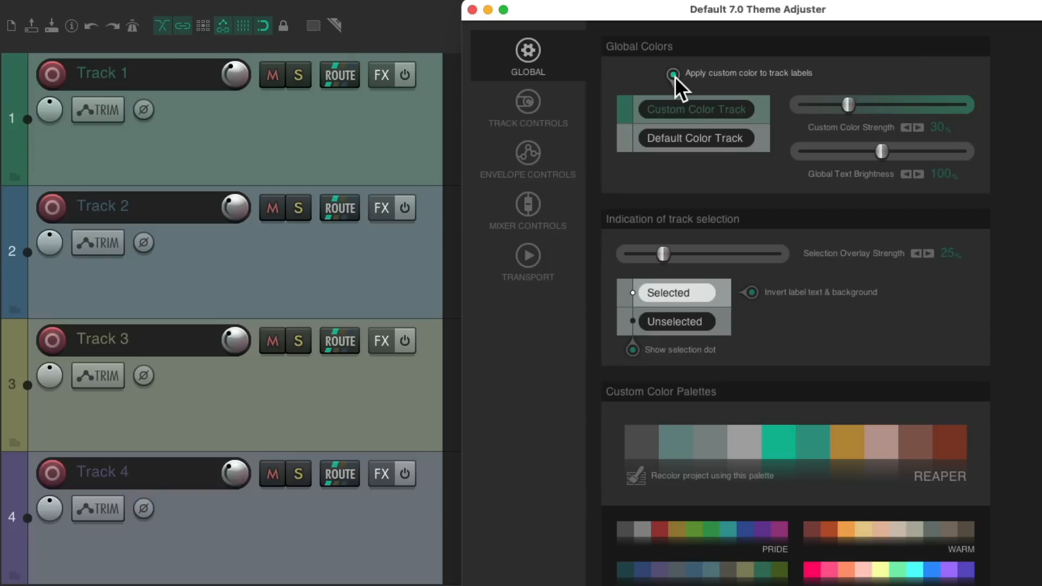
click(675, 75)
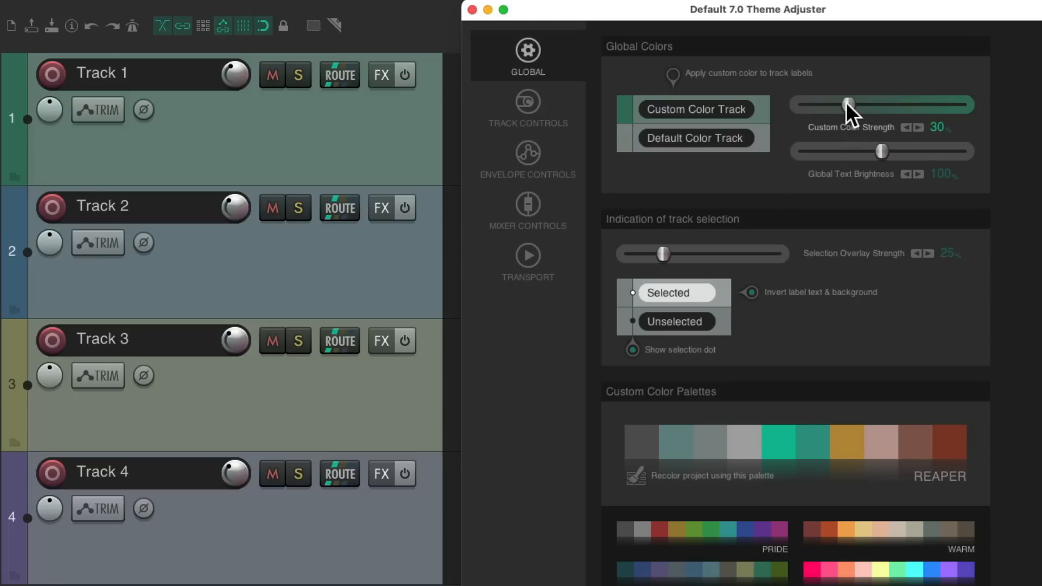
- Try the Custom Color Strength at 0% and at 100%, and reset it to its default
drag(847, 106, 782, 118)
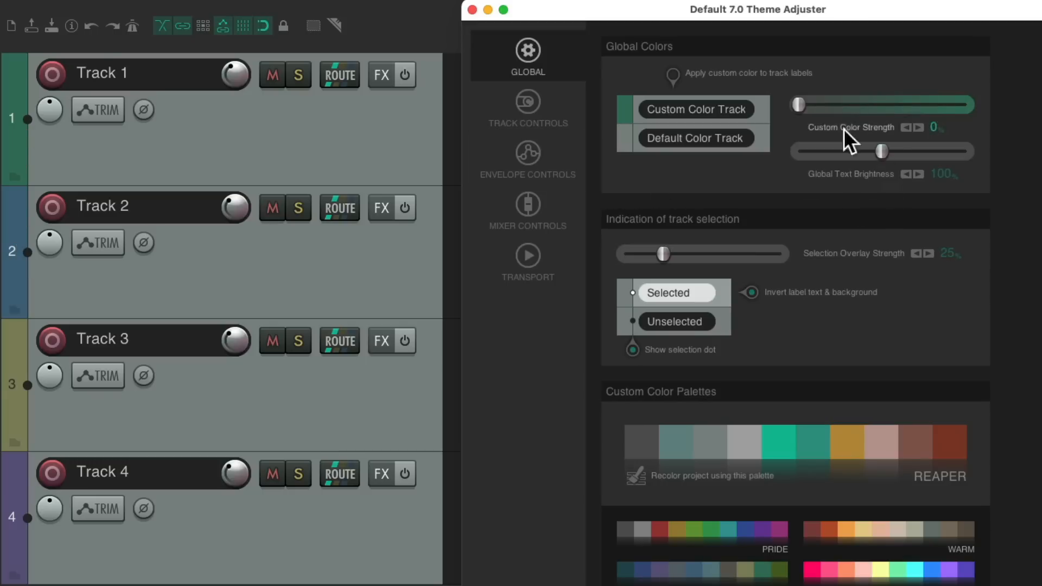
drag(798, 105, 974, 107)
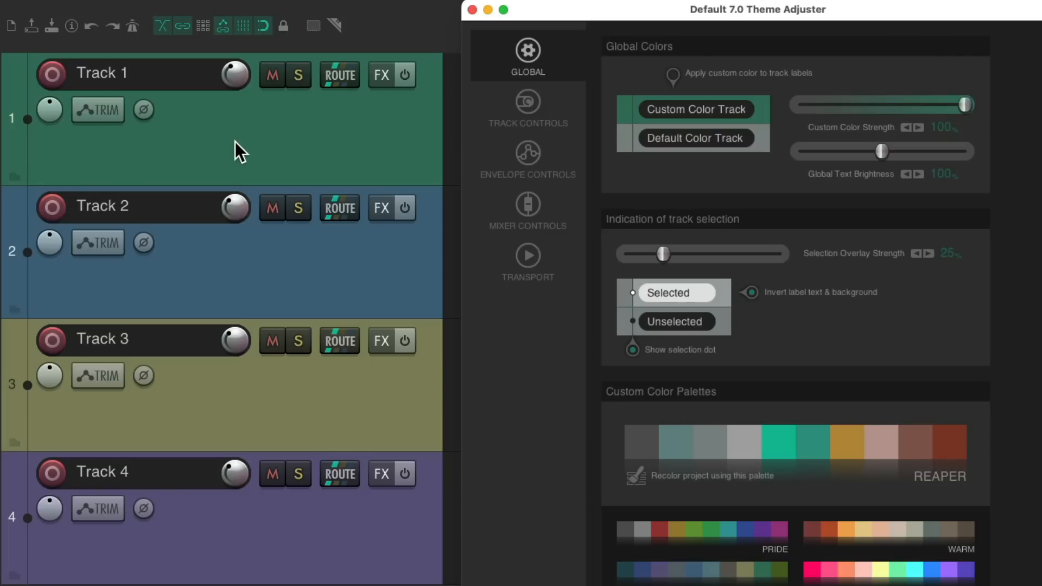
mouse_move(964, 106)
mouse_down()
mouse_move(888, 105)
mouse_move(978, 113)
mouse_up()
double_click(965, 104)
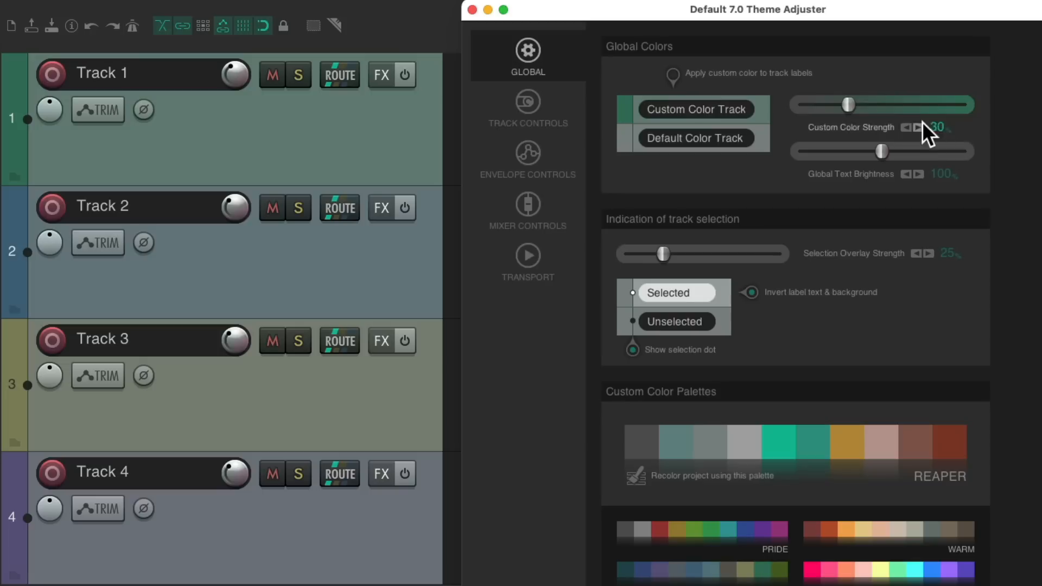
- Try the Custom Color Strength at 53% and at 59%, resetting it to its default each time
drag(846, 106, 885, 107)
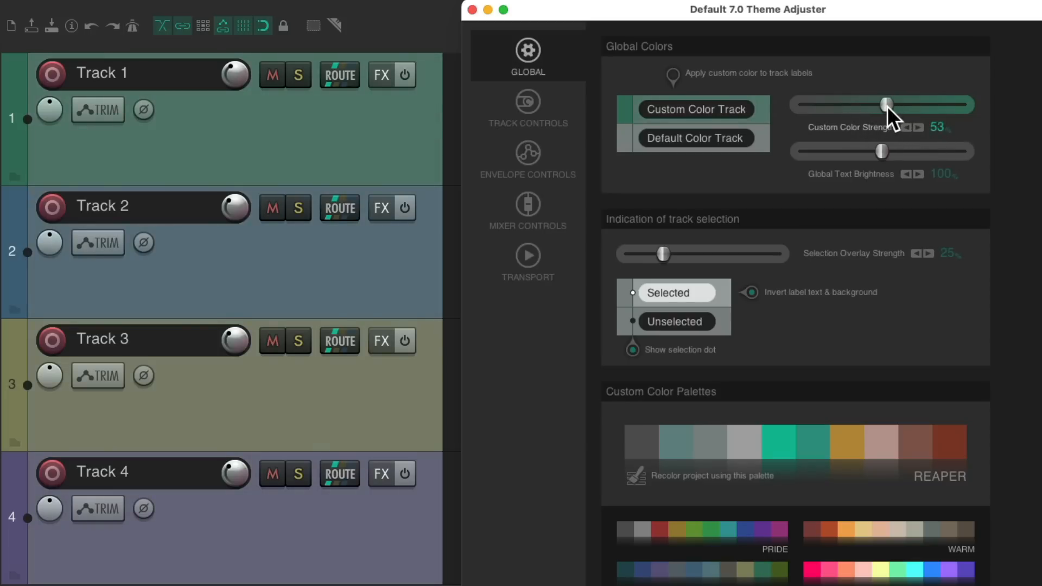
double_click(887, 106)
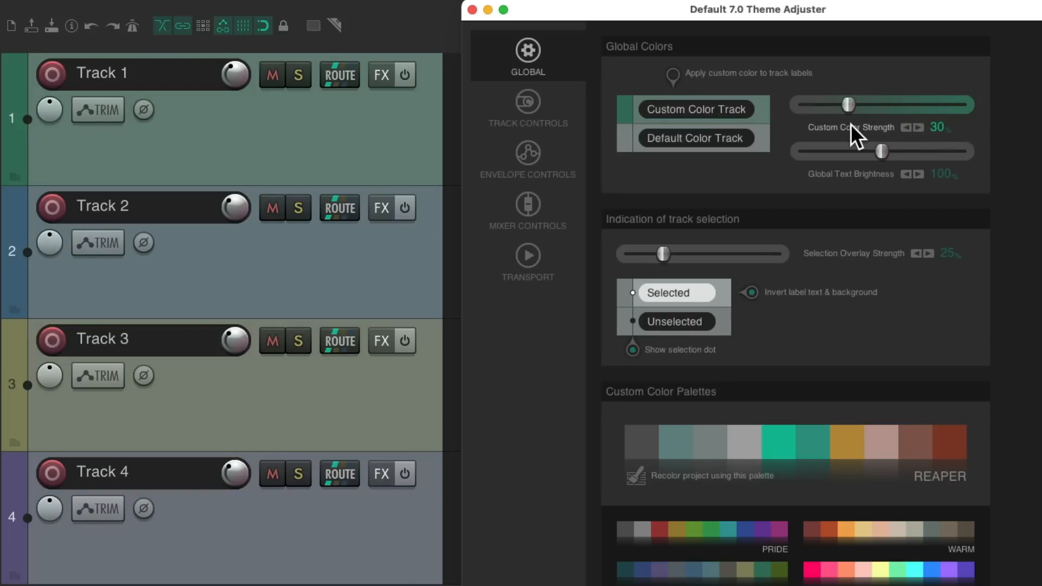
drag(848, 105, 896, 105)
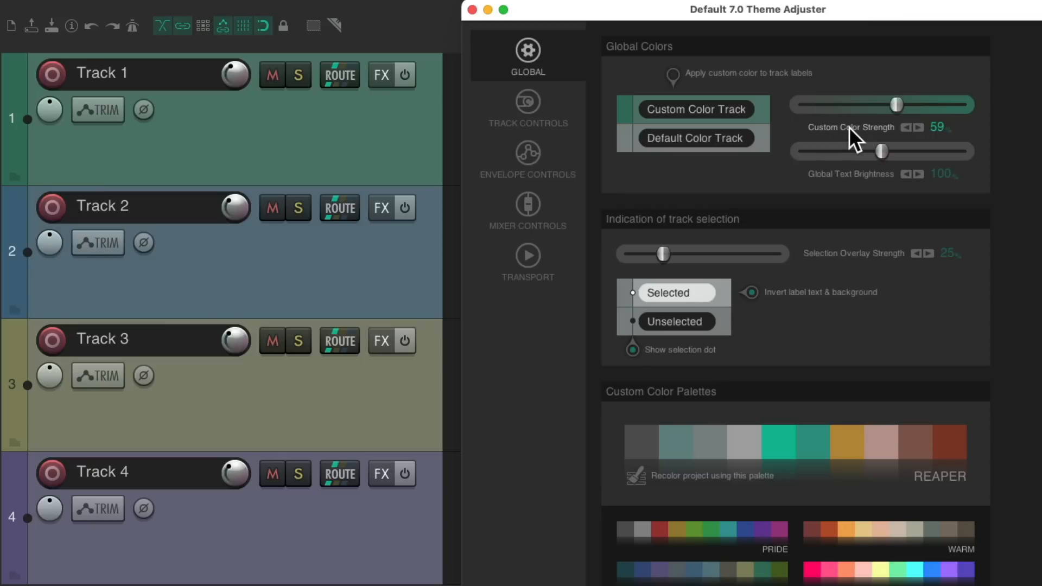
double_click(849, 127)
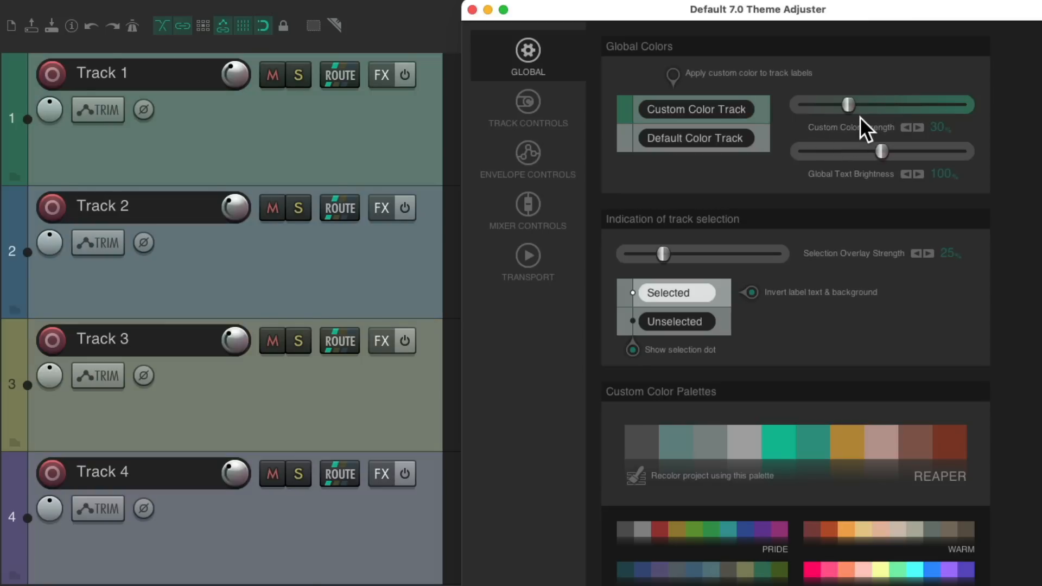
- Vary the Custom Color Strength up and down in coarse and fine increments, finishing at 48%
drag(861, 102, 877, 103)
click(919, 129)
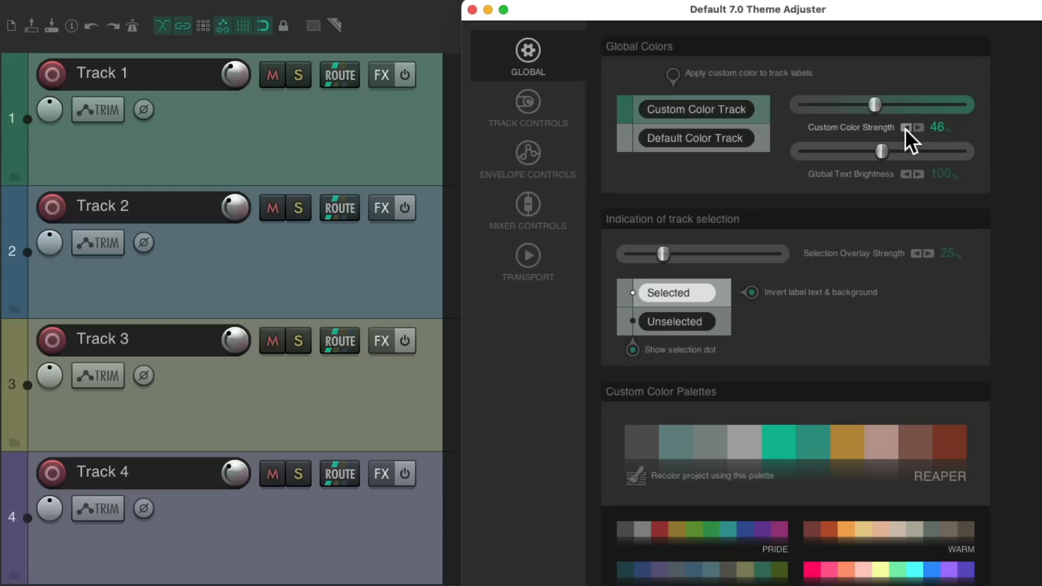
click(908, 129)
click(921, 128)
click(922, 130)
scroll(941, 131, up, 5)
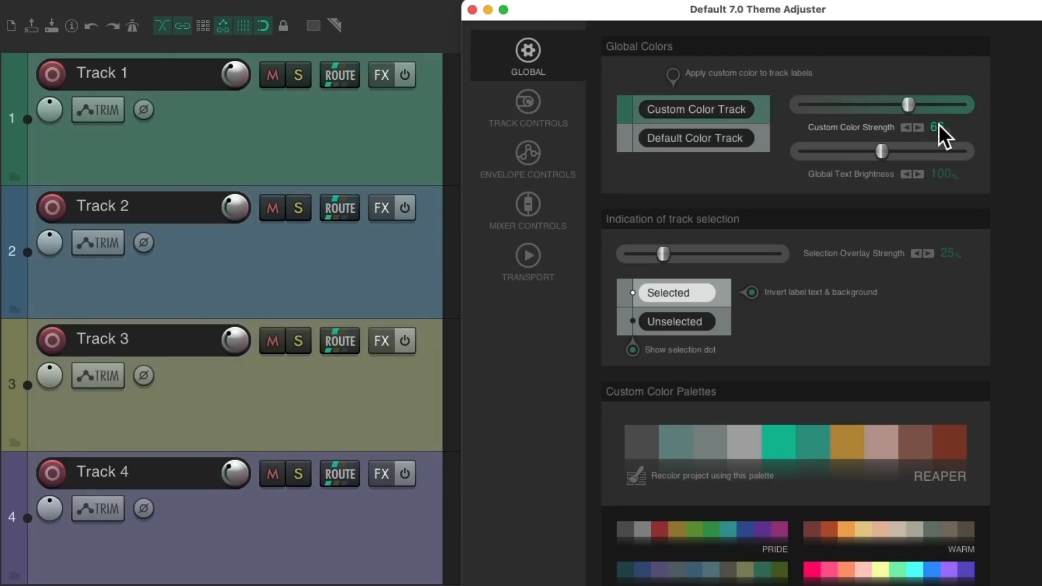
scroll(938, 124, down, 4)
scroll(938, 125, down, 2)
scroll(939, 125, up, 3)
scroll(939, 125, down, 3)
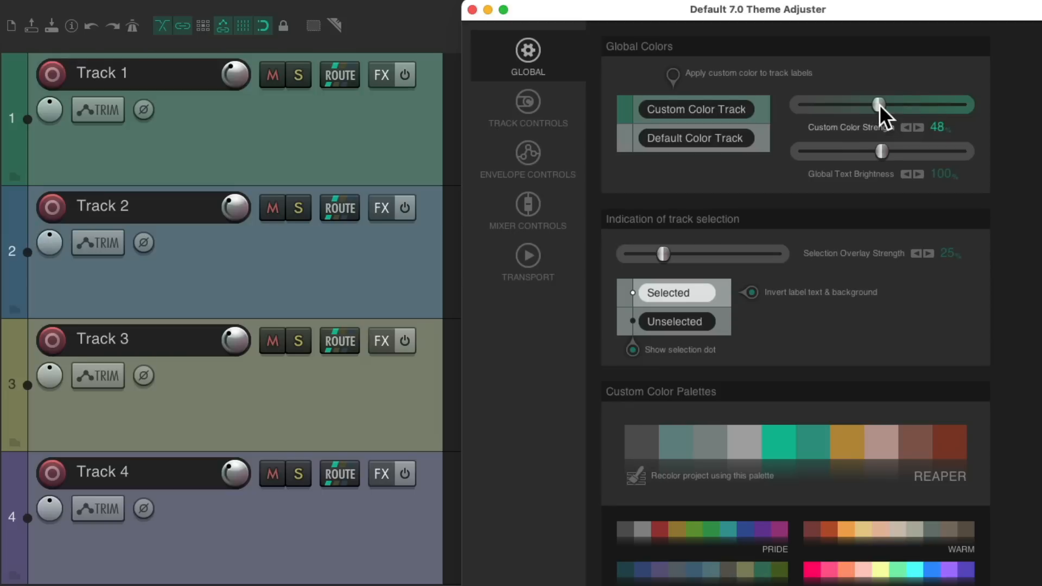
scroll(879, 106, down, 3)
scroll(879, 106, up, 8)
scroll(880, 105, down, 5)
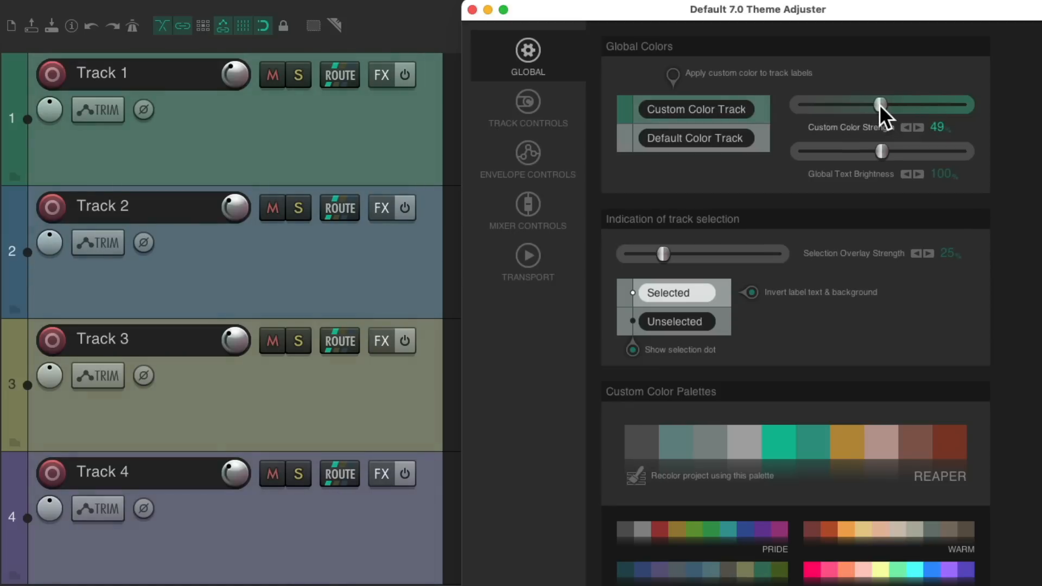
- Enter 30% as the Custom Color Strength, and restore that default after a trial increase
click(937, 128)
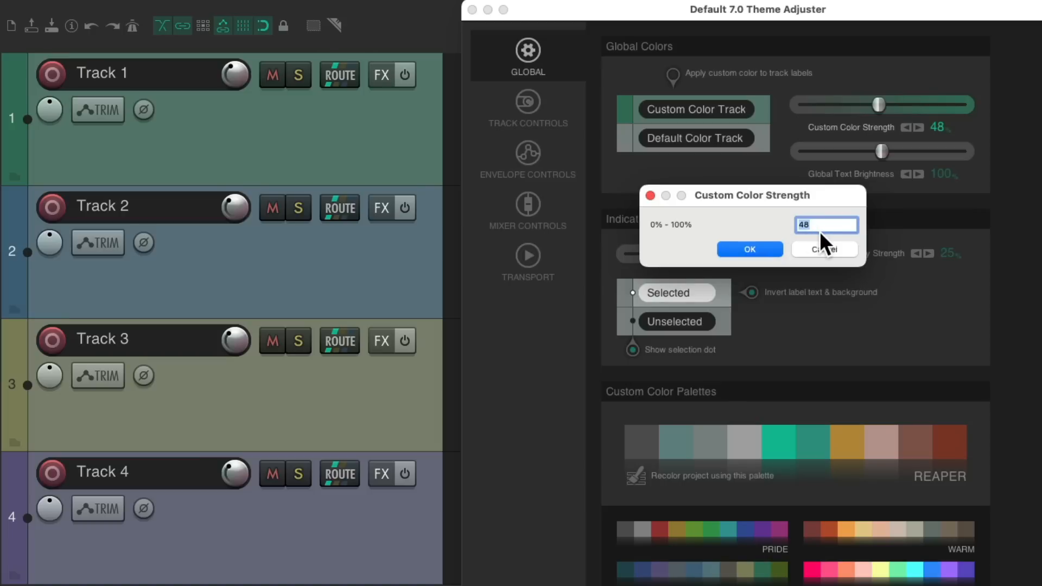
text(30)
key(Return)
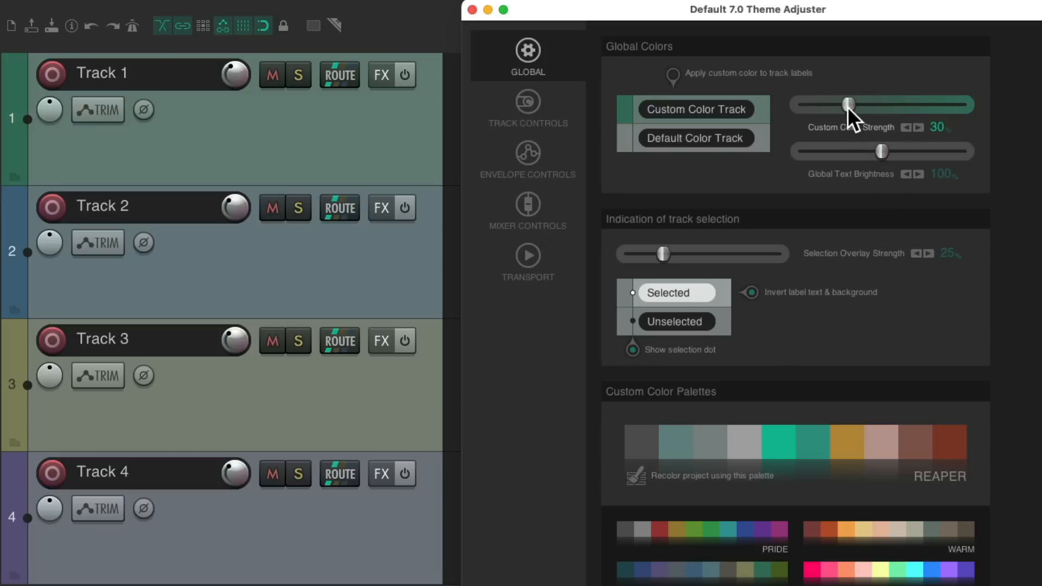
drag(848, 107, 885, 103)
double_click(885, 104)
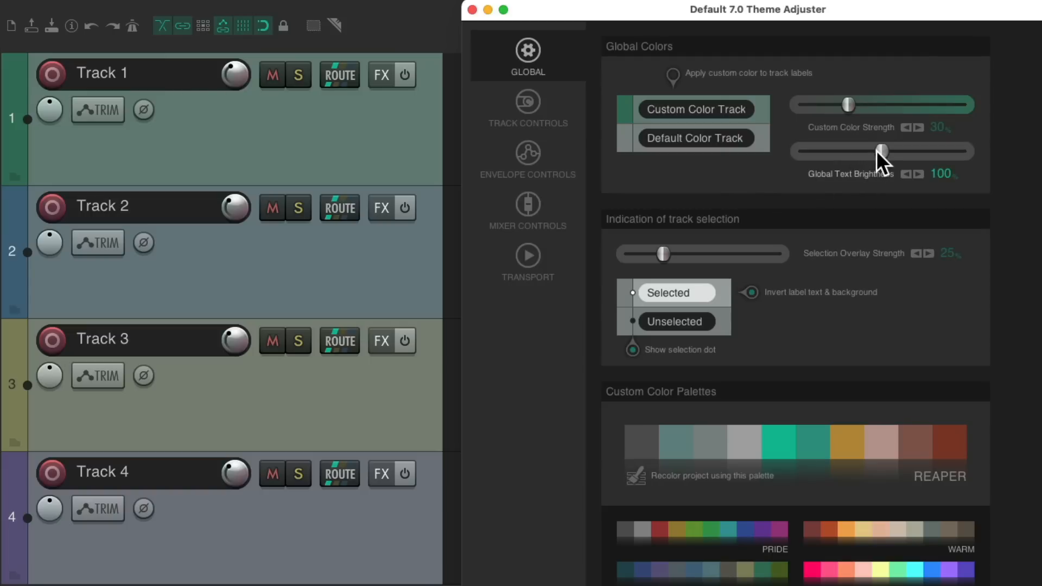
- Try the Global Text Brightness at 50% and at 150%, and reset it to its default
drag(876, 150, 781, 152)
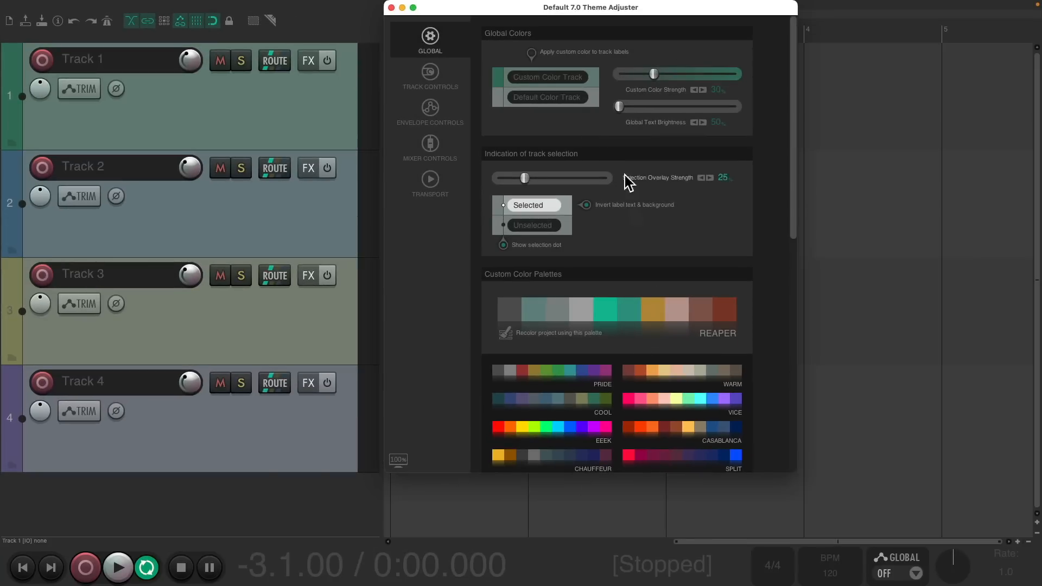
drag(620, 108, 693, 114)
drag(651, 112, 748, 123)
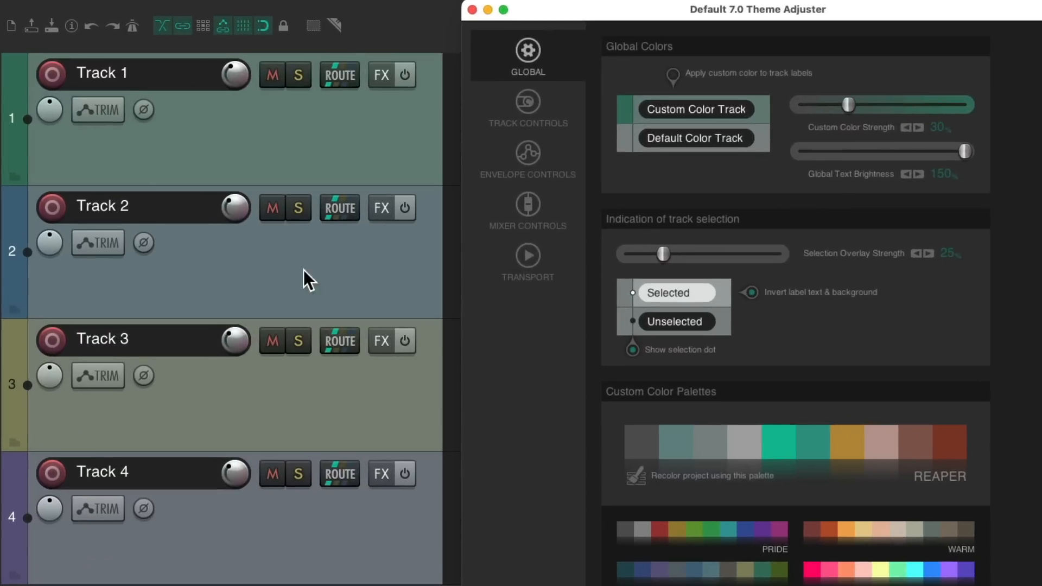
double_click(967, 151)
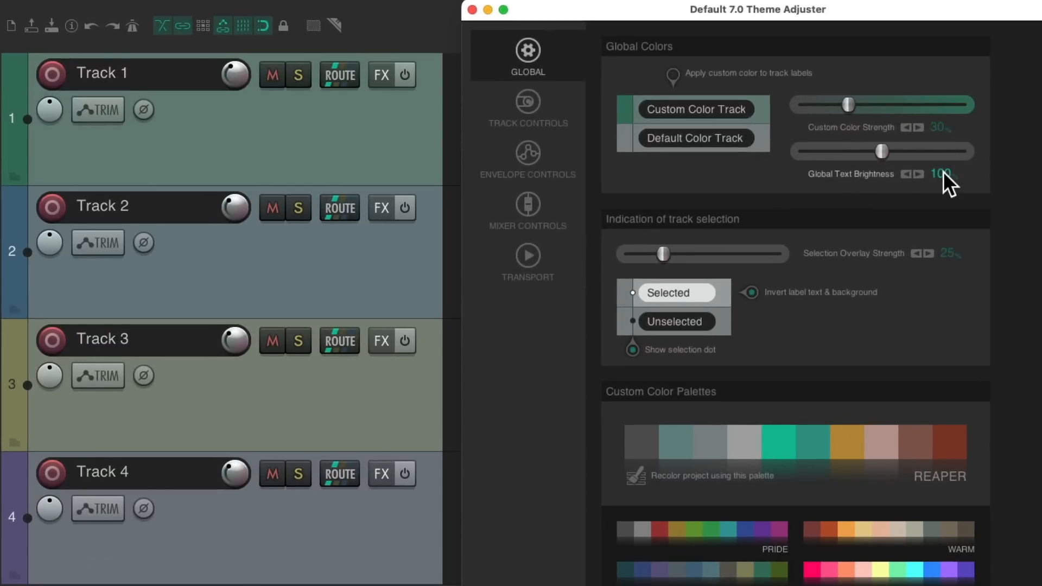
- Lower the Global Text Brightness in fine increments and restore its default value
scroll(939, 171, down, 6)
scroll(938, 172, down, 2)
double_click(868, 173)
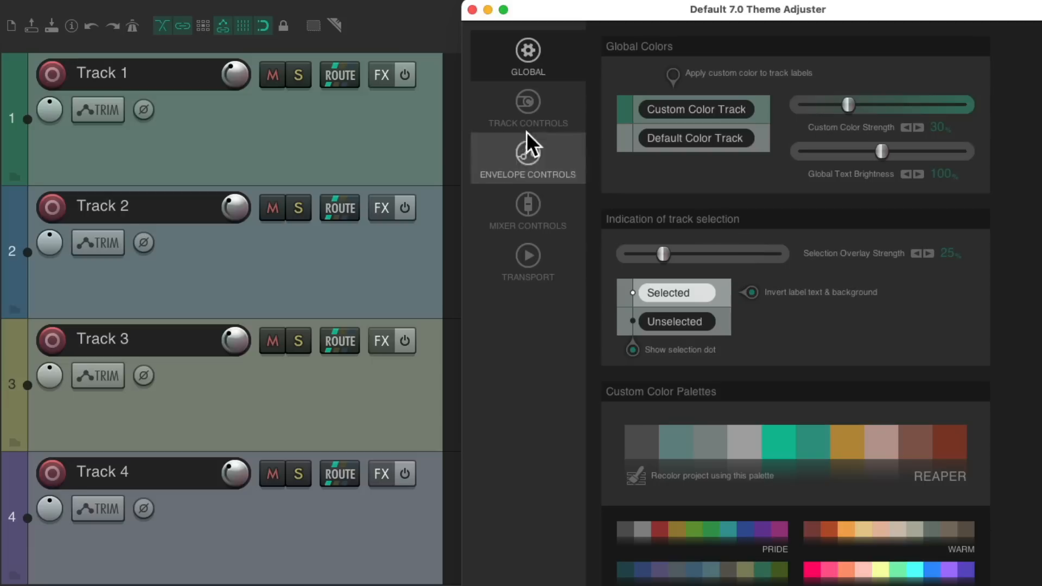
- Select and deselect Track 1 repeatedly to compare its selected and unselected appearance, leaving it deselected
click(391, 112)
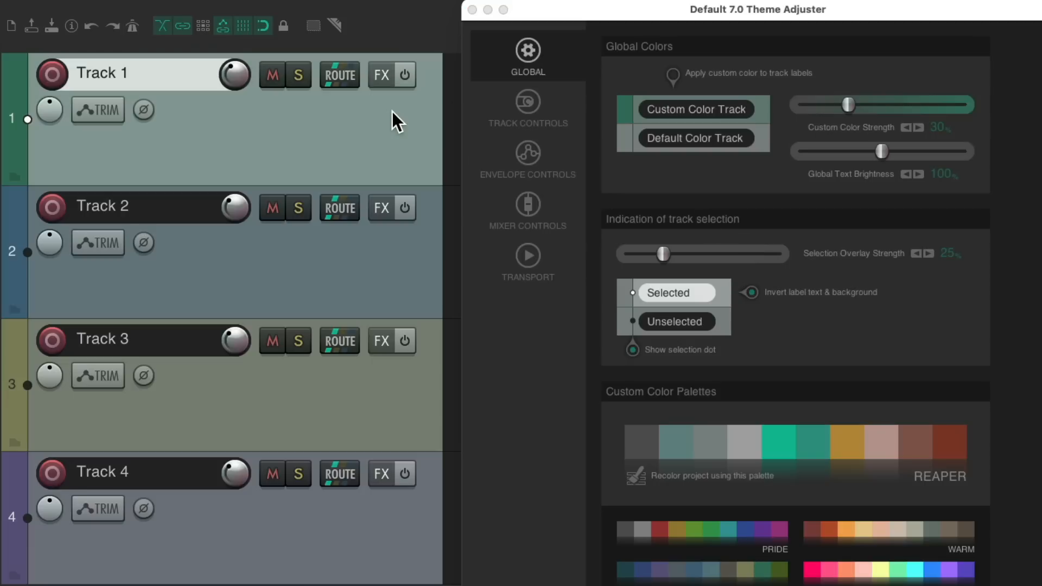
super+click(337, 130)
super+click(336, 130)
super+click(195, 103)
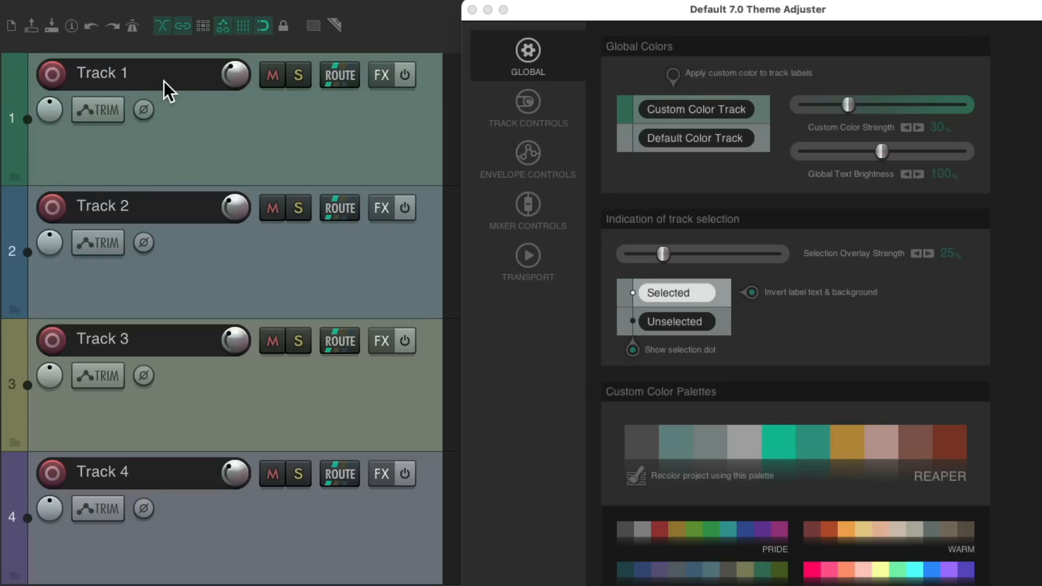
super+click(202, 126)
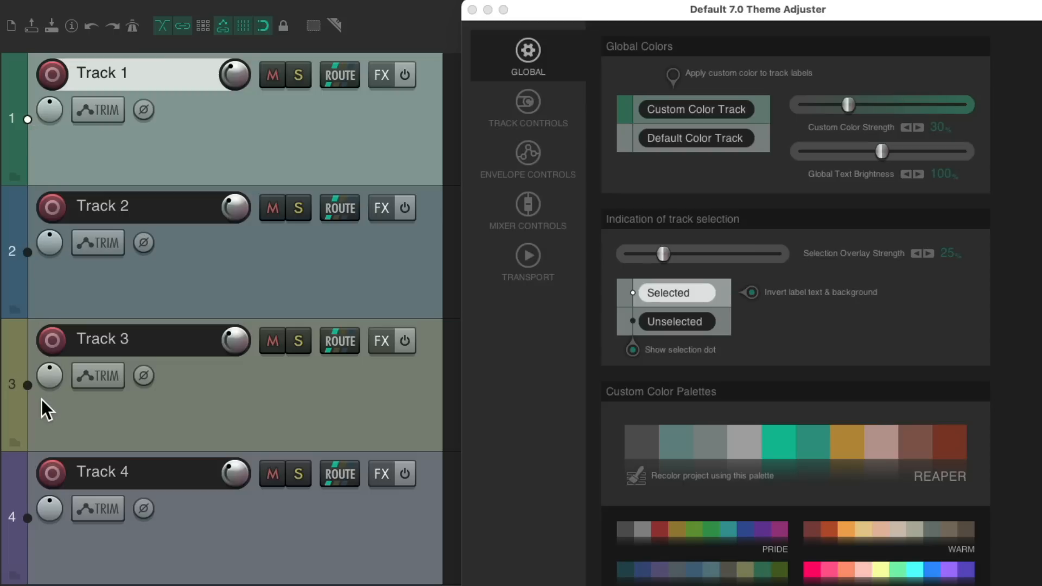
super+click(292, 133)
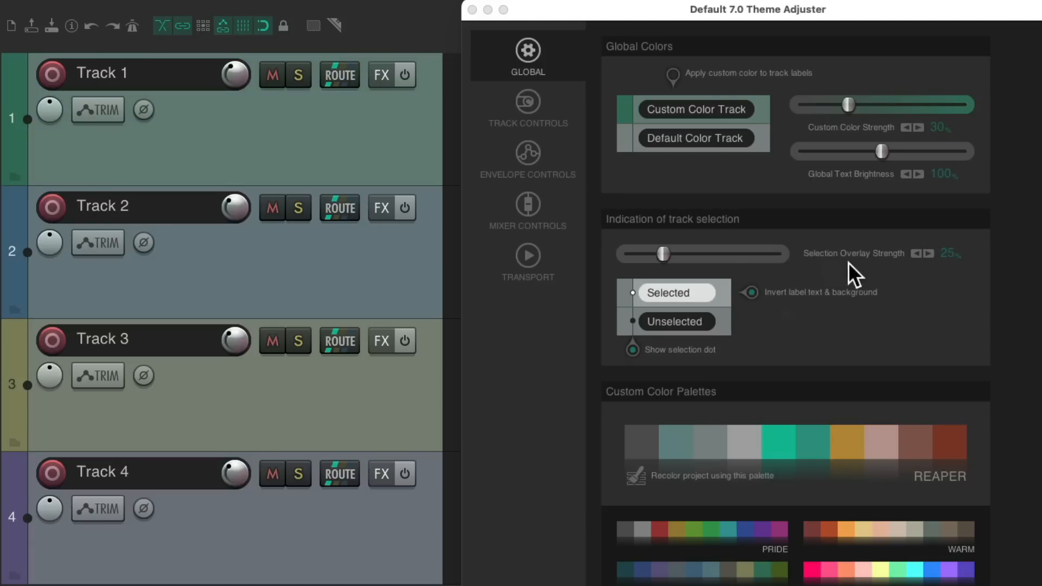
- With Track 1 selected, raise the Selection Overlay Strength to 59% and compare tracks with label inversion turned off, restoring the inversion
click(423, 111)
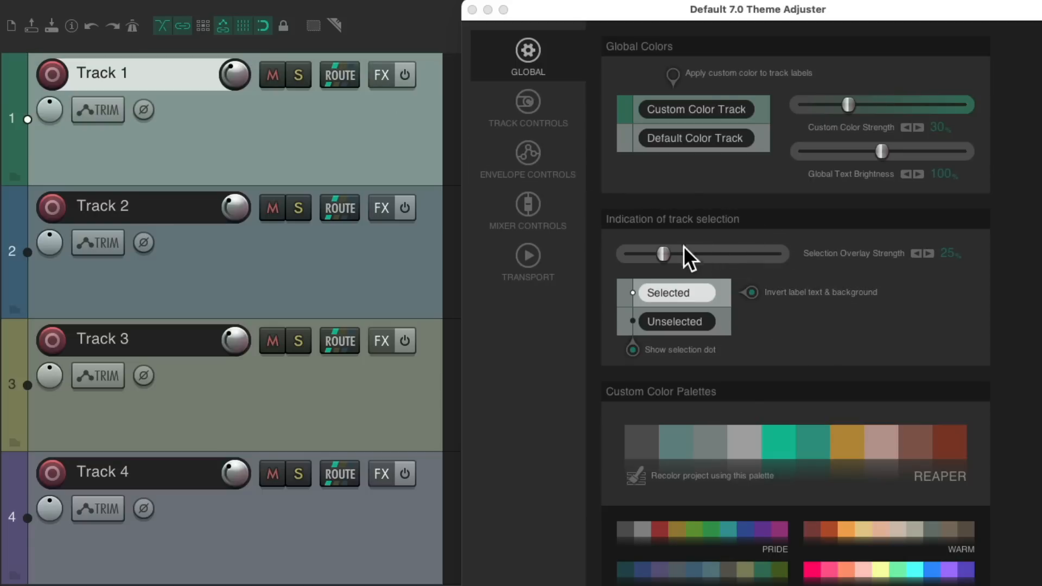
drag(661, 252, 702, 263)
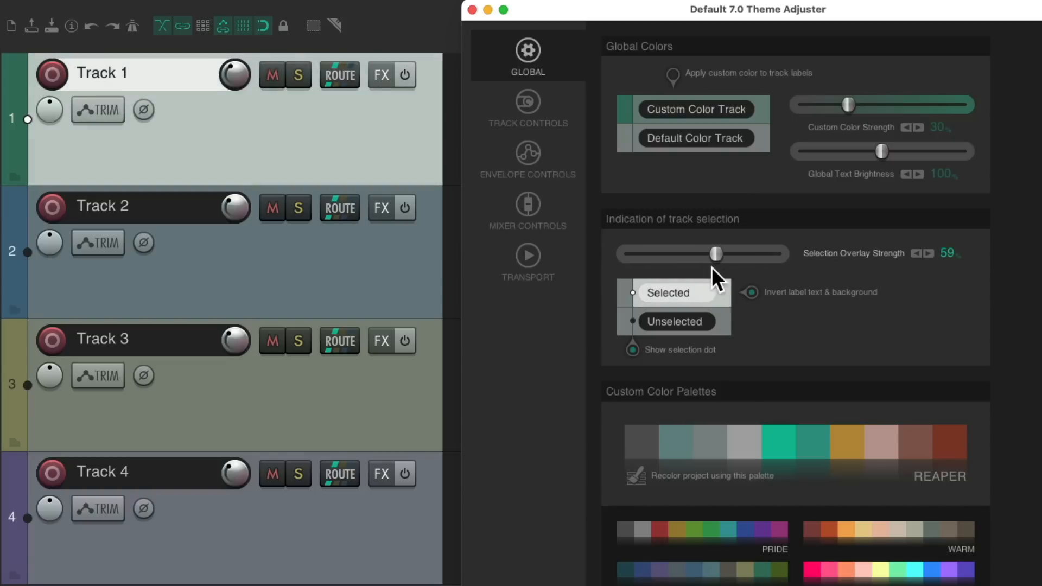
click(751, 293)
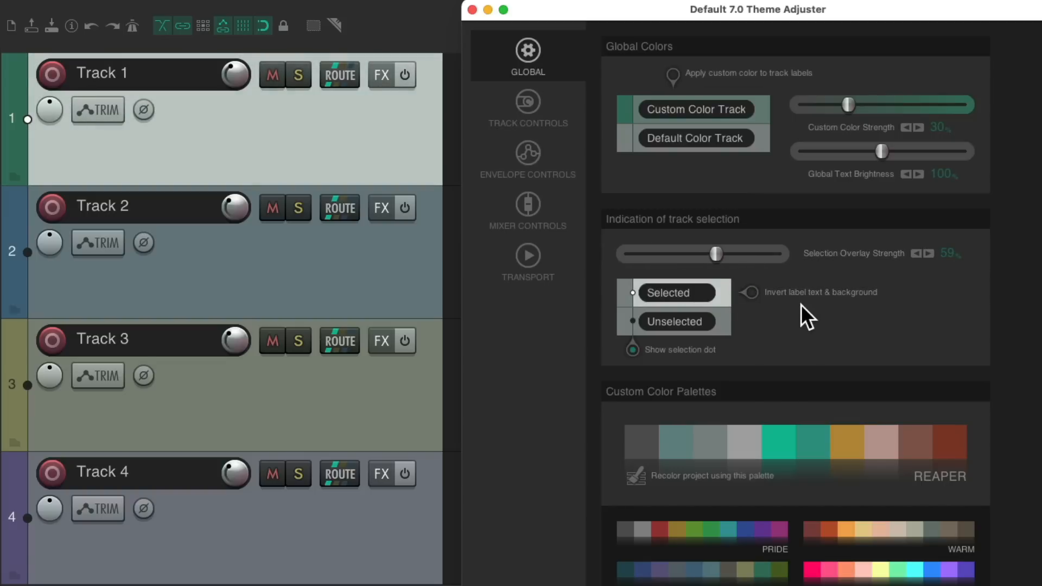
click(340, 258)
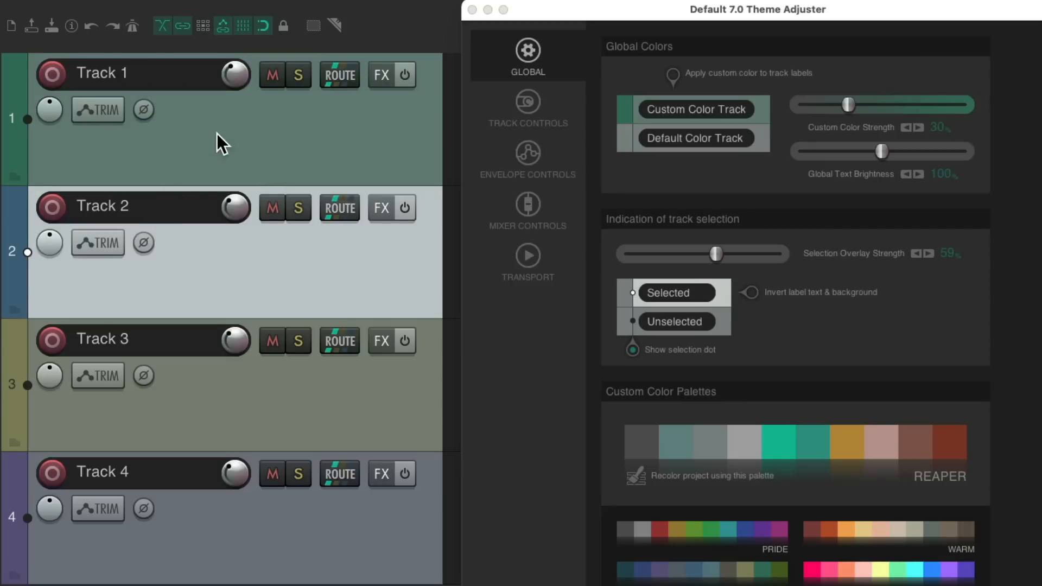
click(115, 83)
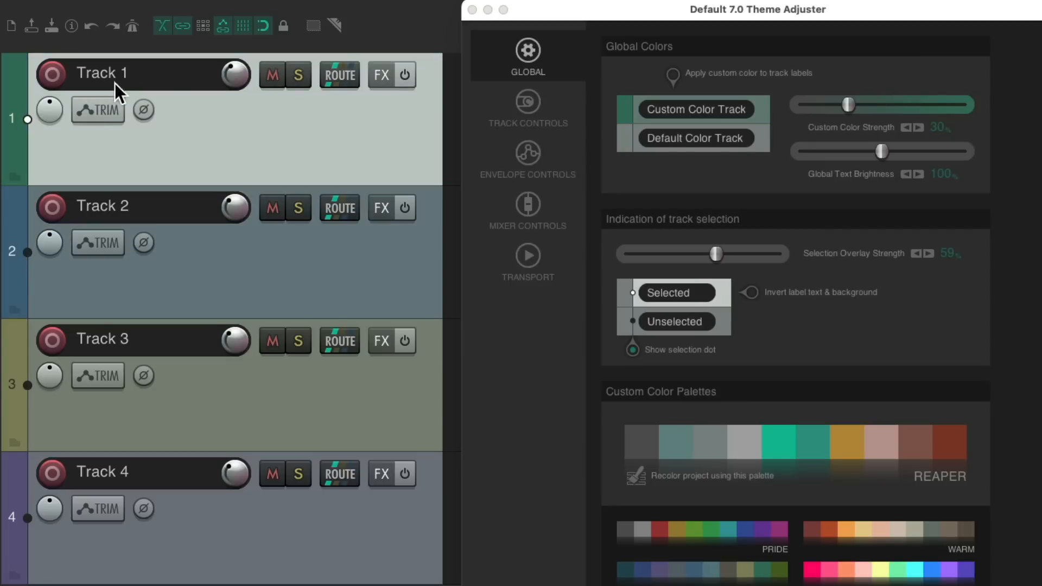
click(750, 292)
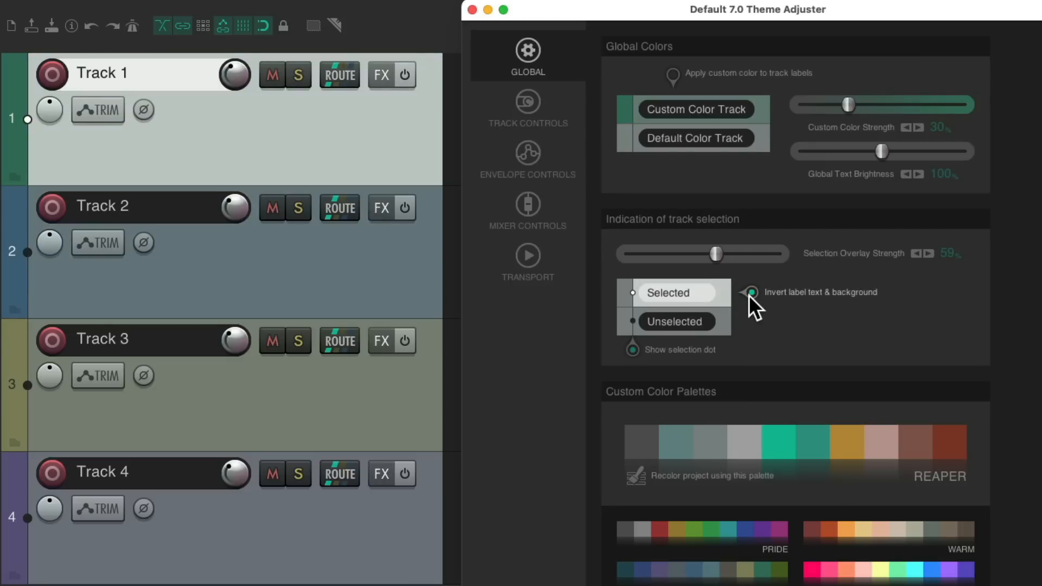
- Disable all track selection indicators by hiding the selection dot, setting the overlay strength to 0% and turning off label inversion
click(633, 349)
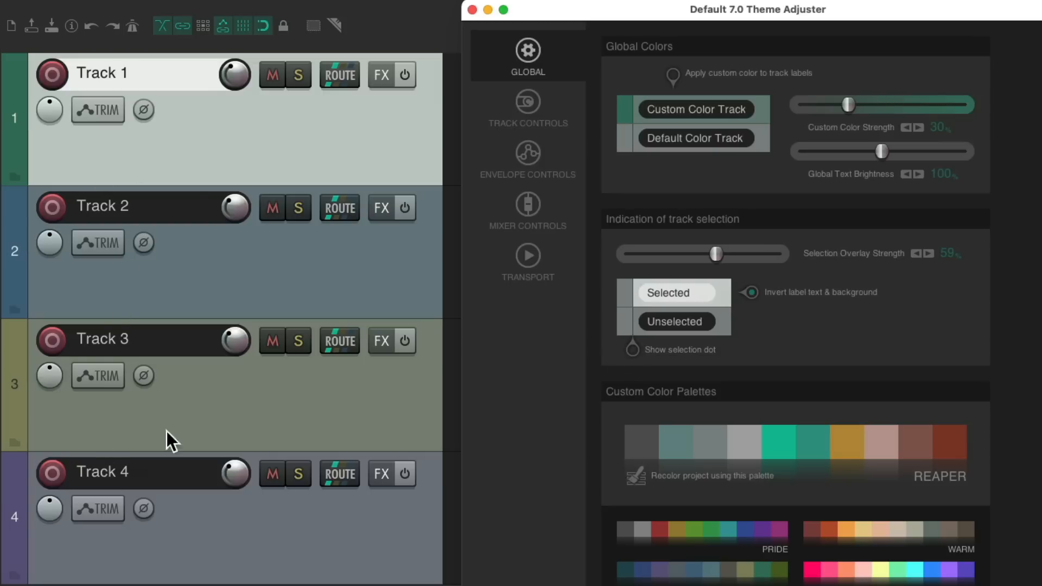
drag(723, 251, 595, 265)
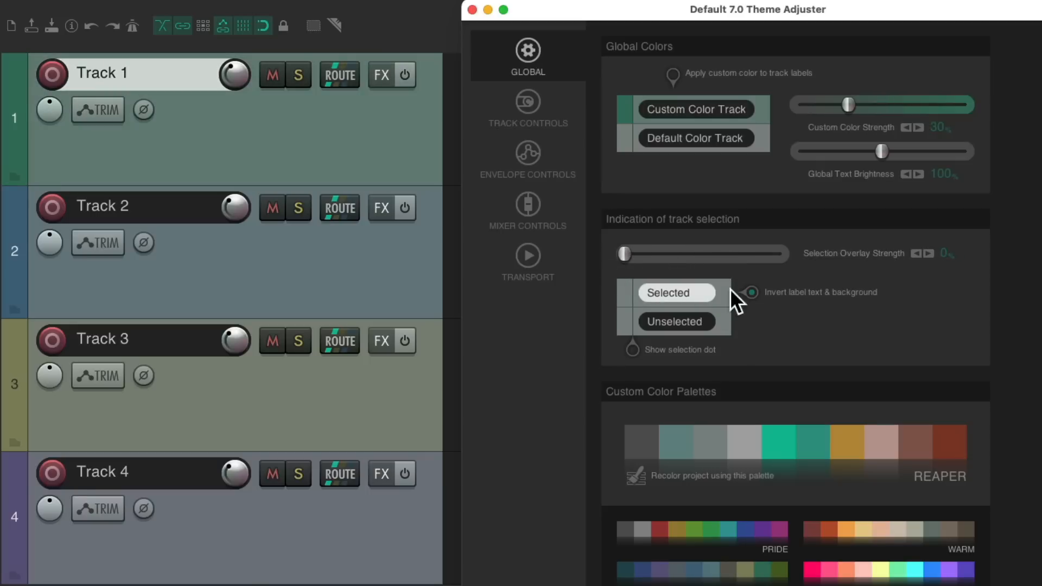
click(751, 293)
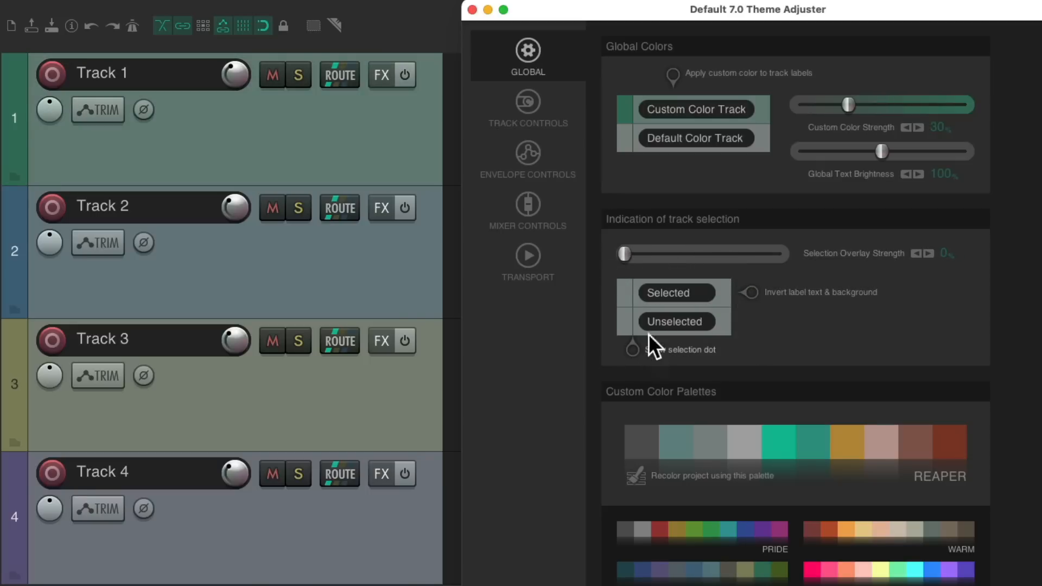
click(352, 134)
- Reset the Selection Overlay Strength to its default 25% and alternate between Tracks 1 and 2 to compare the overlay alone
click(624, 253)
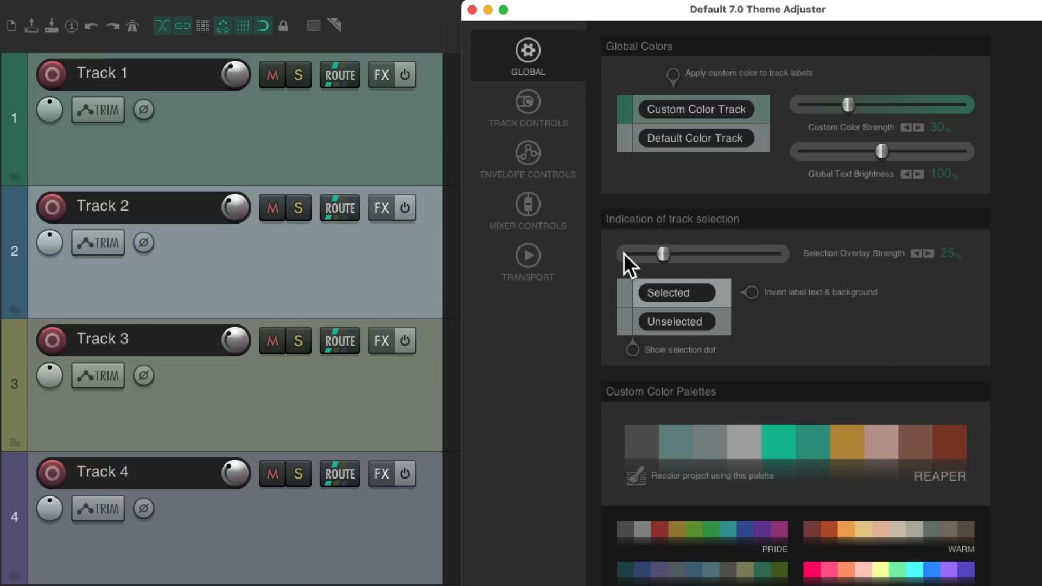
click(376, 143)
click(384, 268)
click(388, 159)
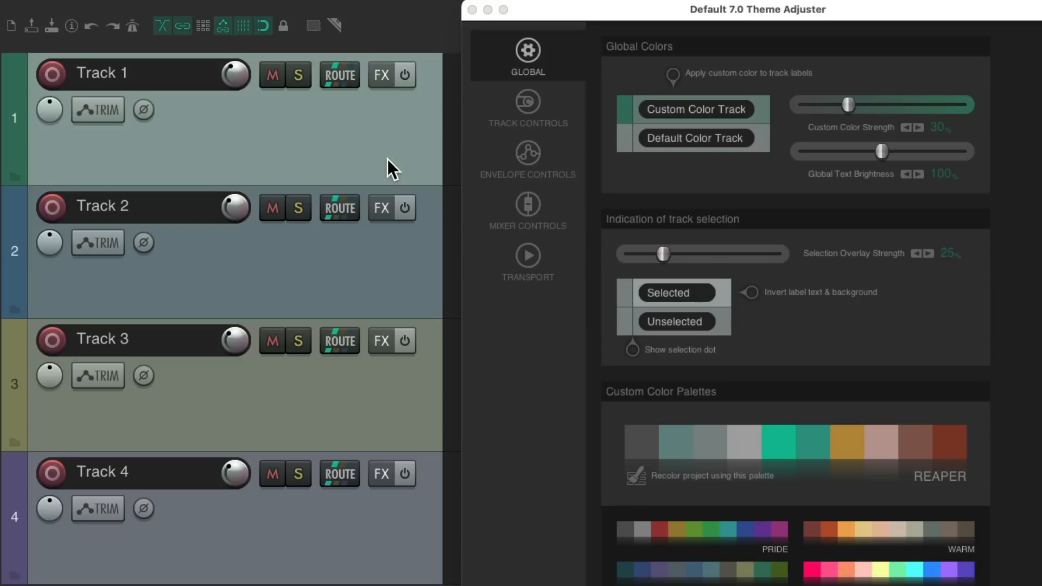
- Set the Selection Overlay Strength to 0%, enable label inversion and alternate between Tracks 1 and 2 to compare the labels
drag(660, 257, 673, 282)
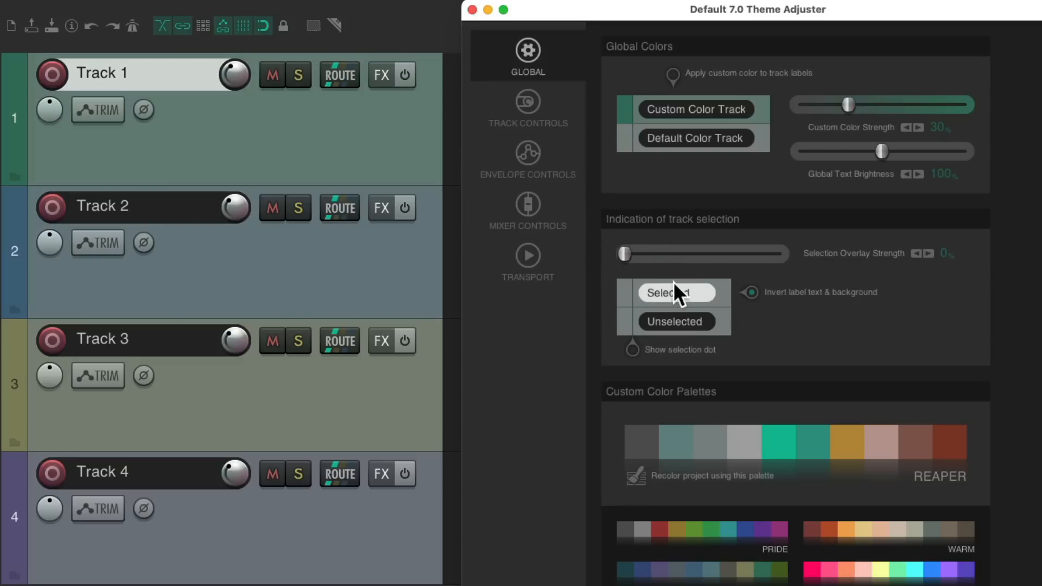
click(752, 294)
click(752, 294)
click(353, 132)
click(348, 266)
click(343, 140)
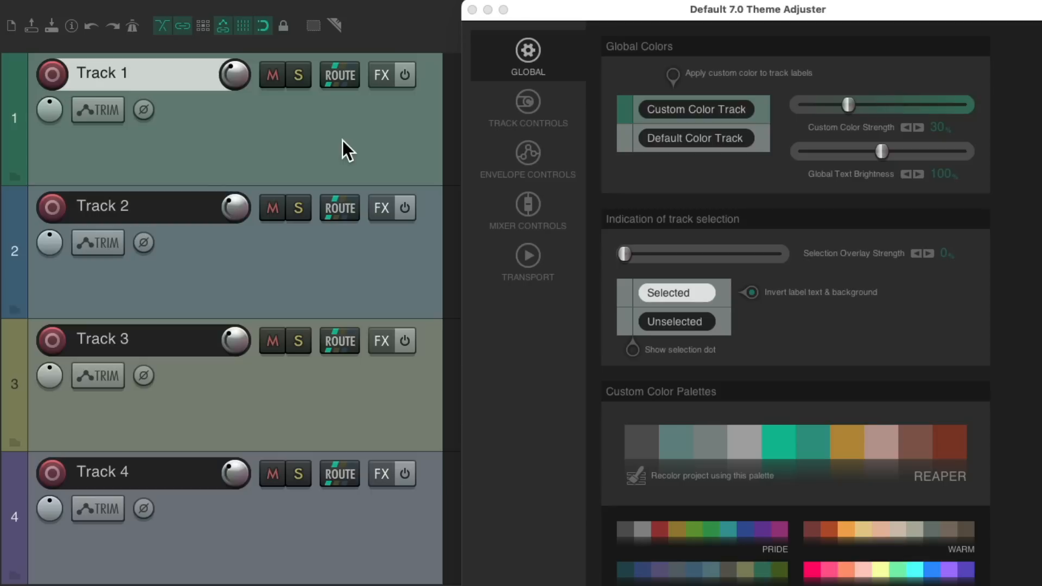
click(374, 265)
- Turn off label inversion, enable the selection dot and select Tracks 1, 2 and 3 in turn to compare the dot indication
click(752, 292)
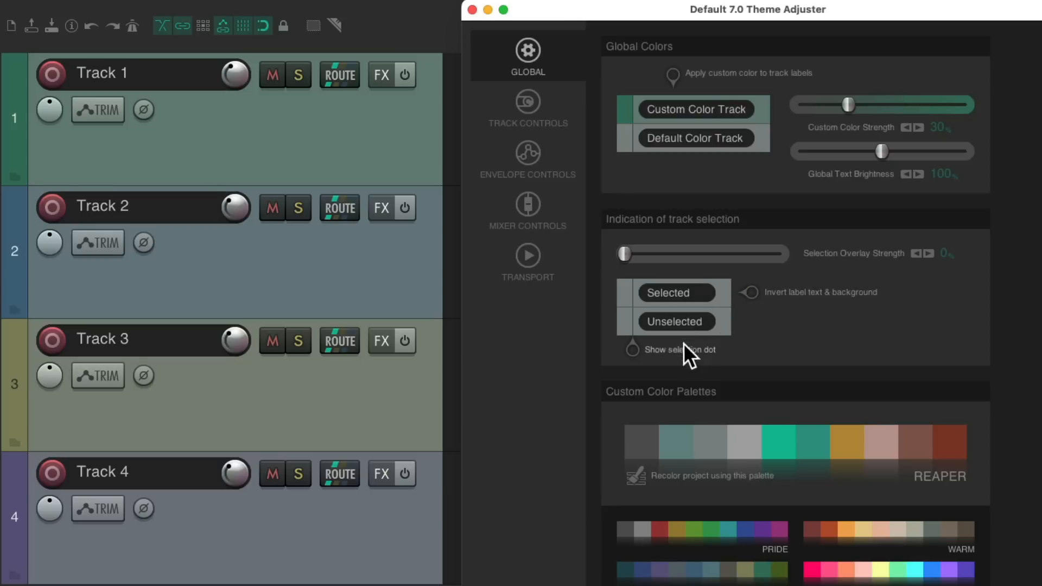
click(633, 350)
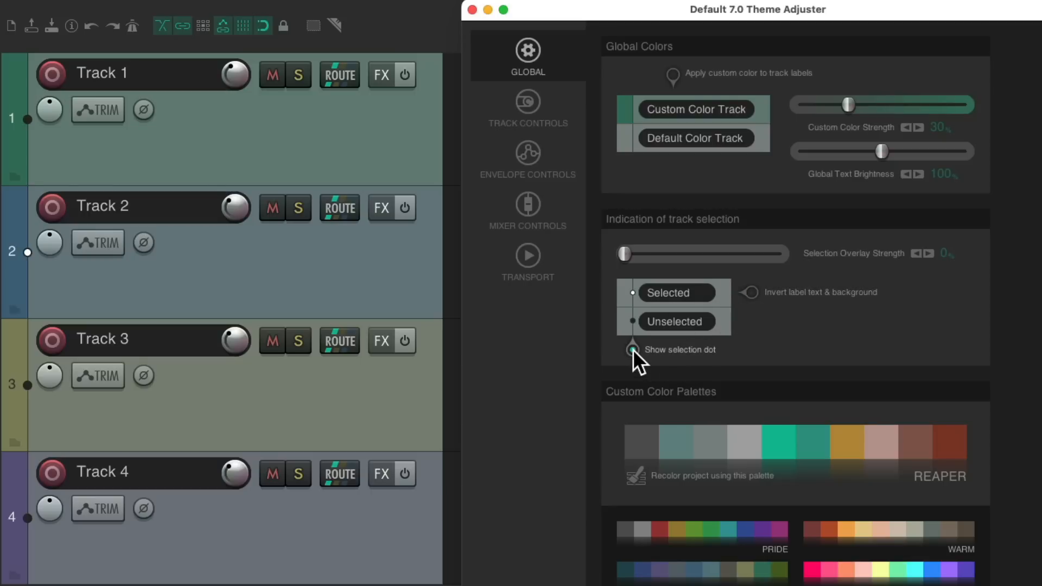
click(306, 128)
click(300, 242)
click(284, 137)
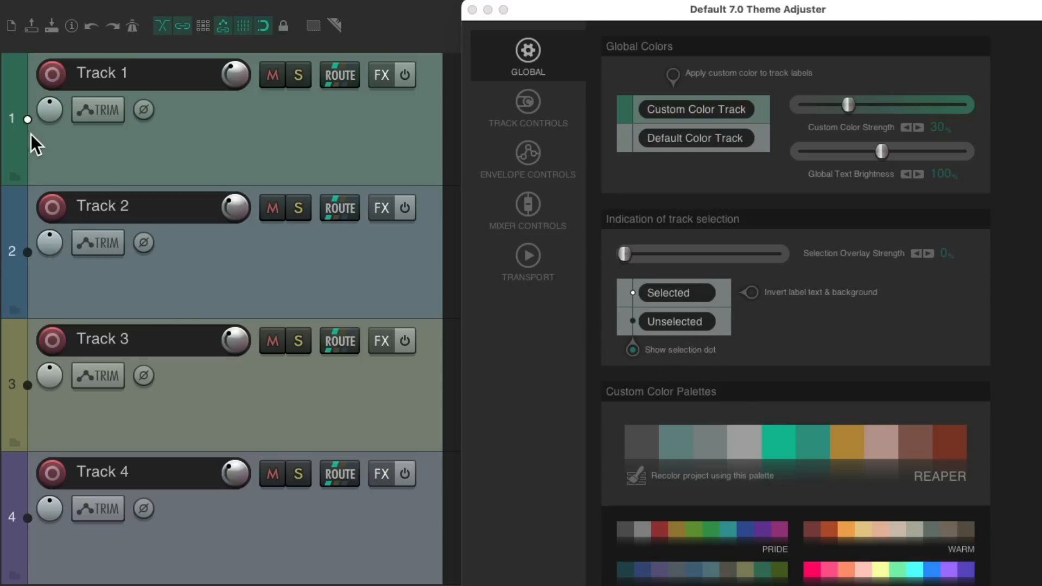
click(207, 263)
click(195, 405)
- Re-enable label inversion, restore the Selection Overlay Strength to 25% and check the selection on Tracks 2 and 1, leaving Track 1 deselected
click(800, 291)
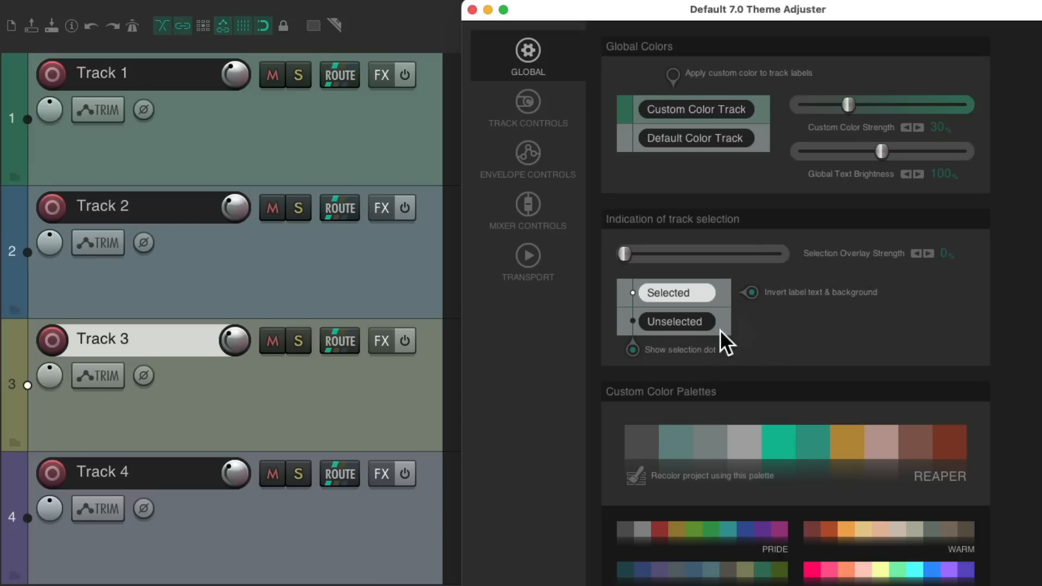
scroll(857, 253, up, 5)
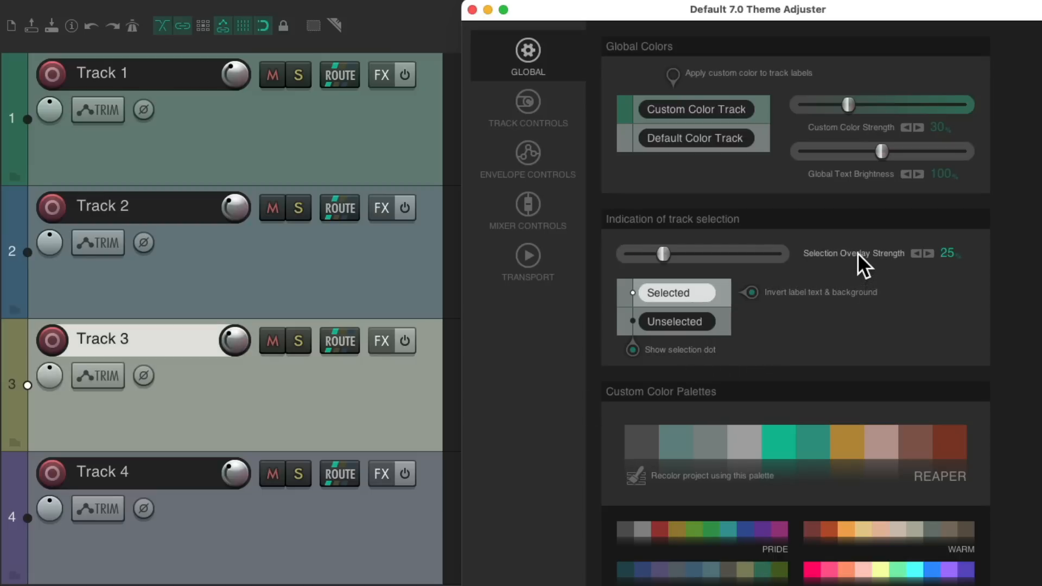
click(373, 273)
click(378, 161)
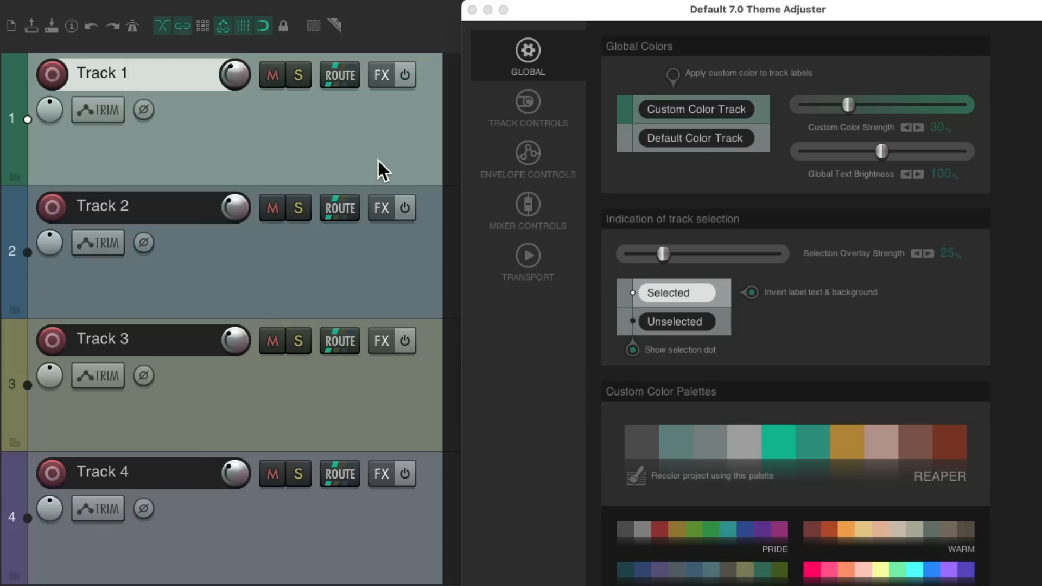
click(378, 161)
- Use the REAPER color palette to color Track 1 gold and Track 2 dark red
scroll(1009, 325, down, 10)
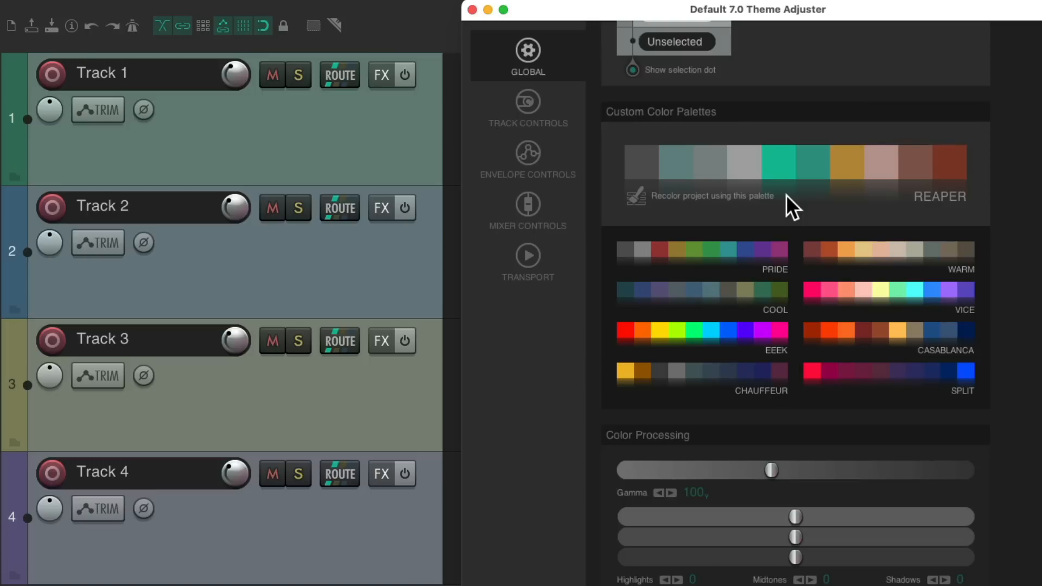
click(392, 126)
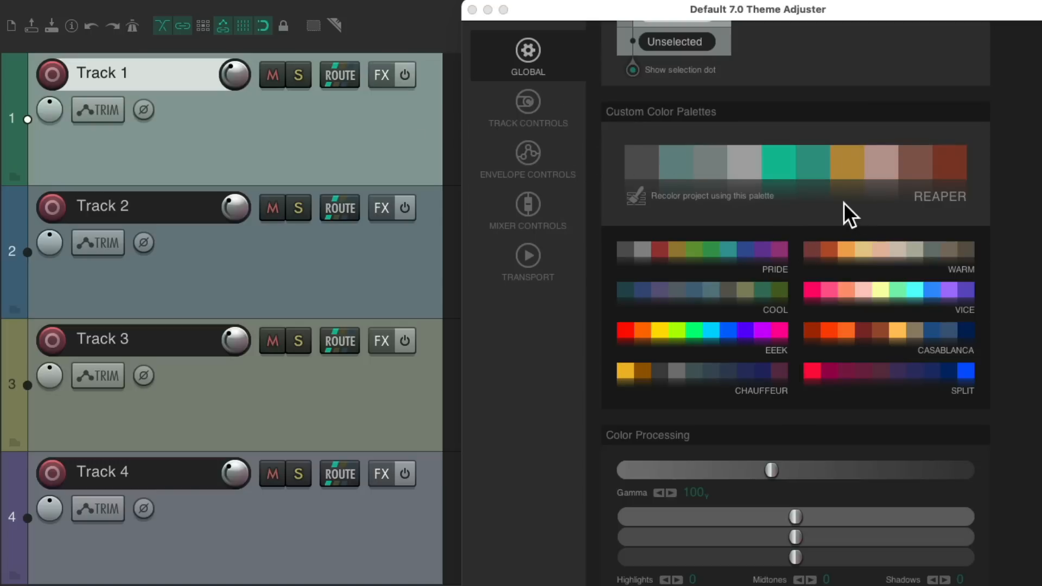
click(849, 162)
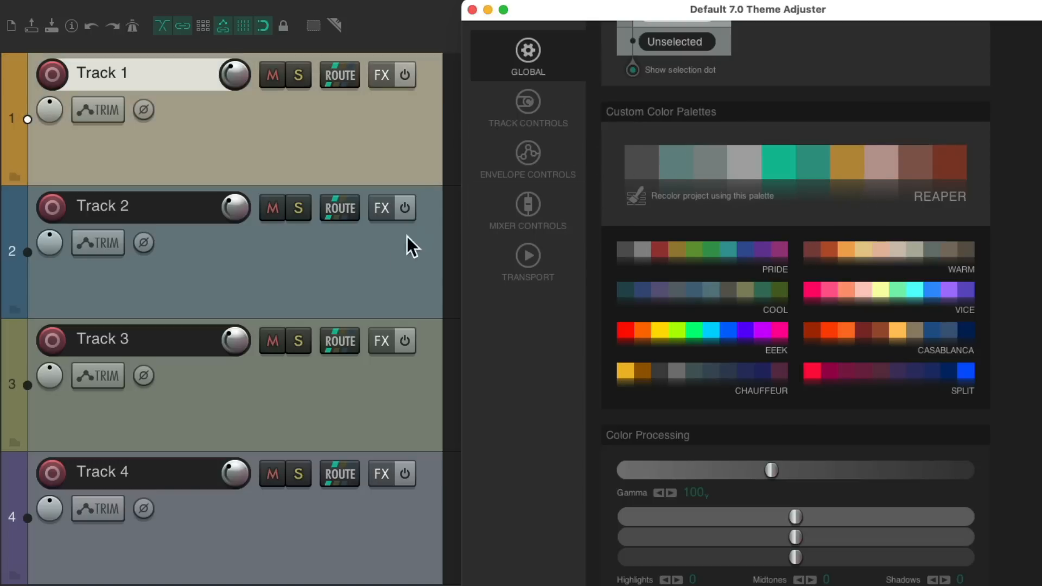
click(382, 268)
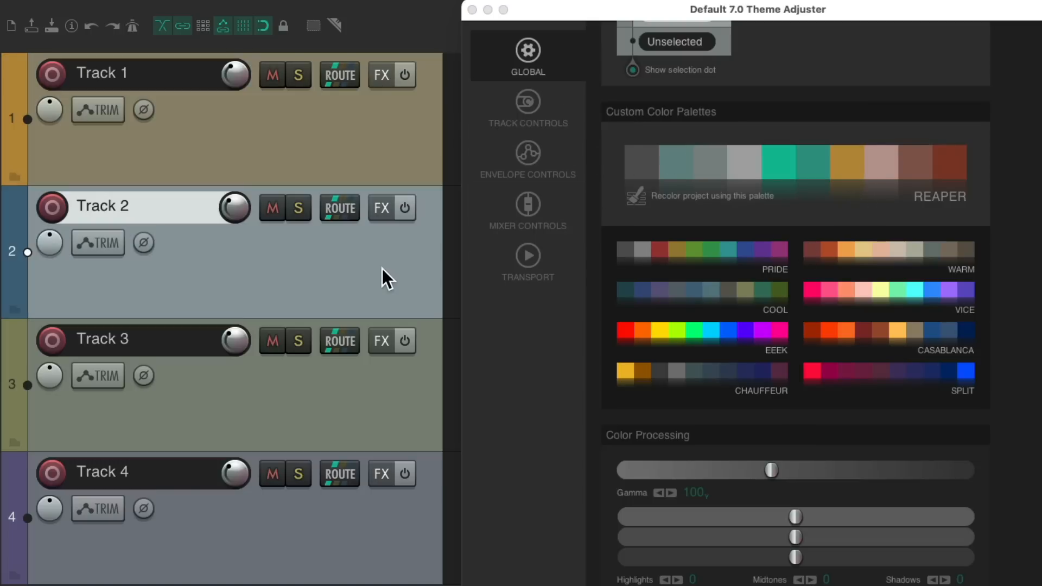
click(949, 159)
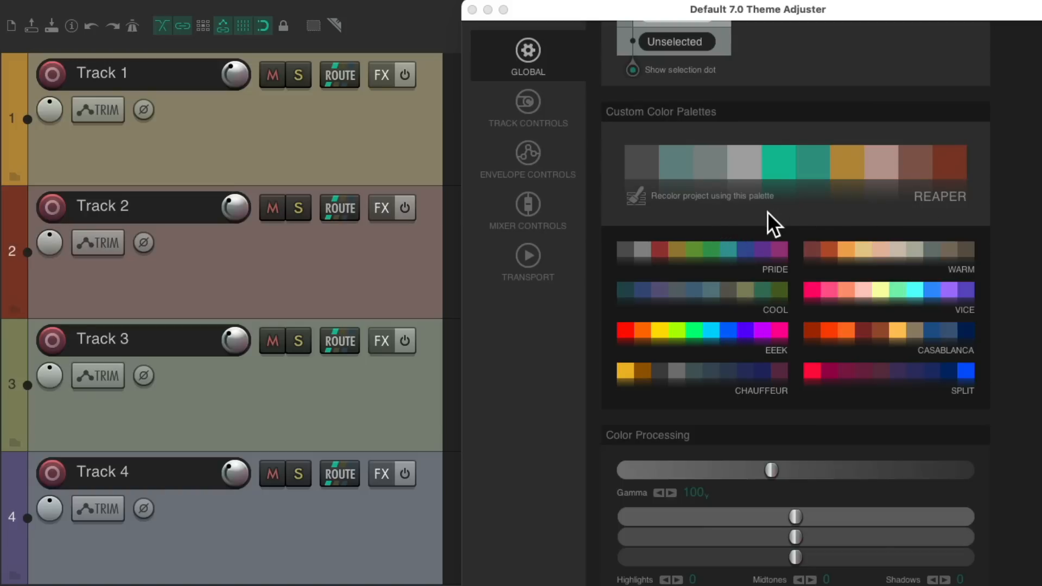
- Switch to the COOL color palette and recolor the whole project with it
click(732, 291)
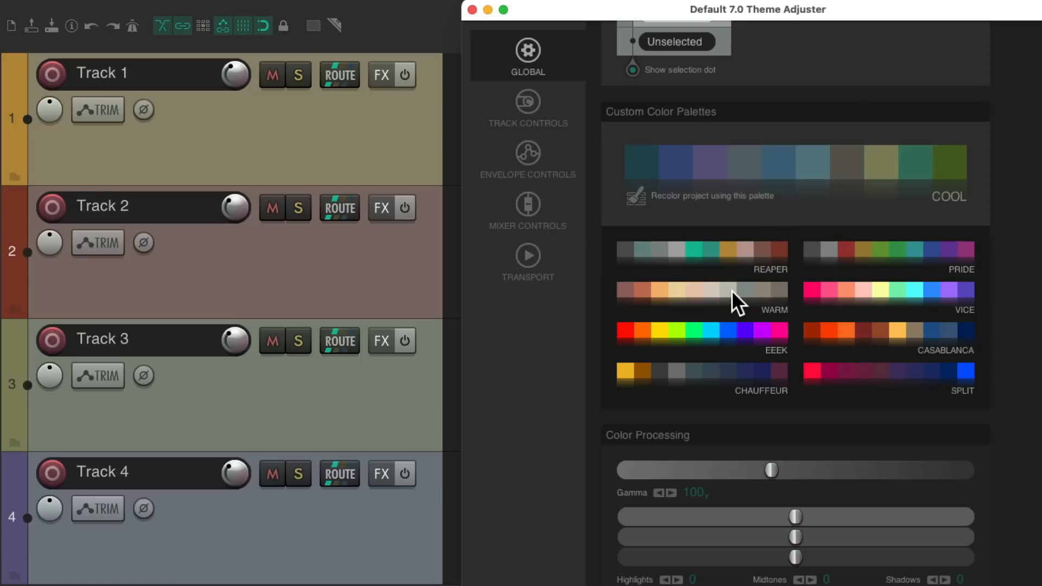
click(637, 198)
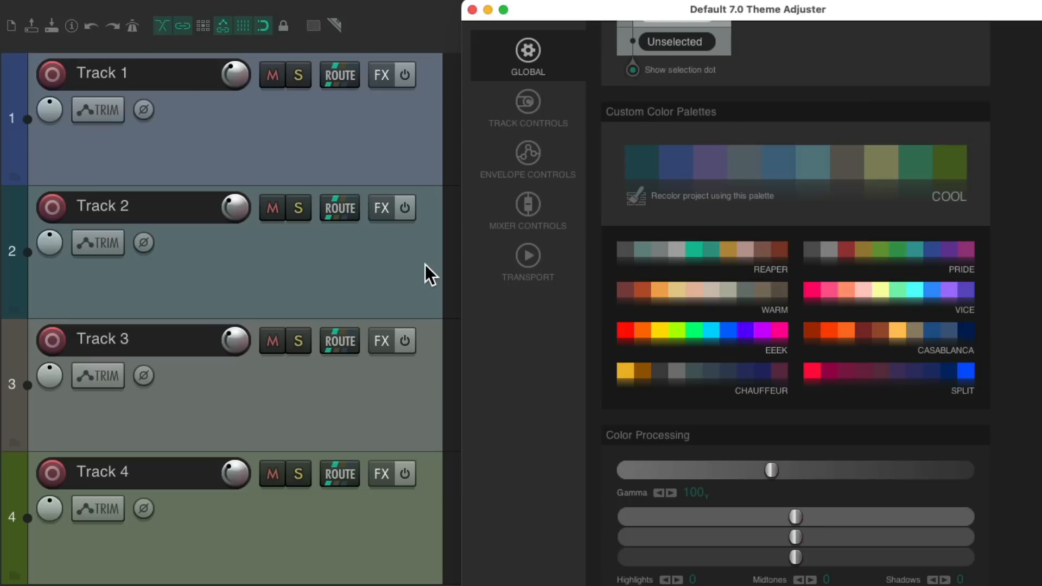
- Color Tracks 1 and 2 purple and Tracks 3 and 4 olive from the COOL palette
click(378, 151)
shift+click(393, 258)
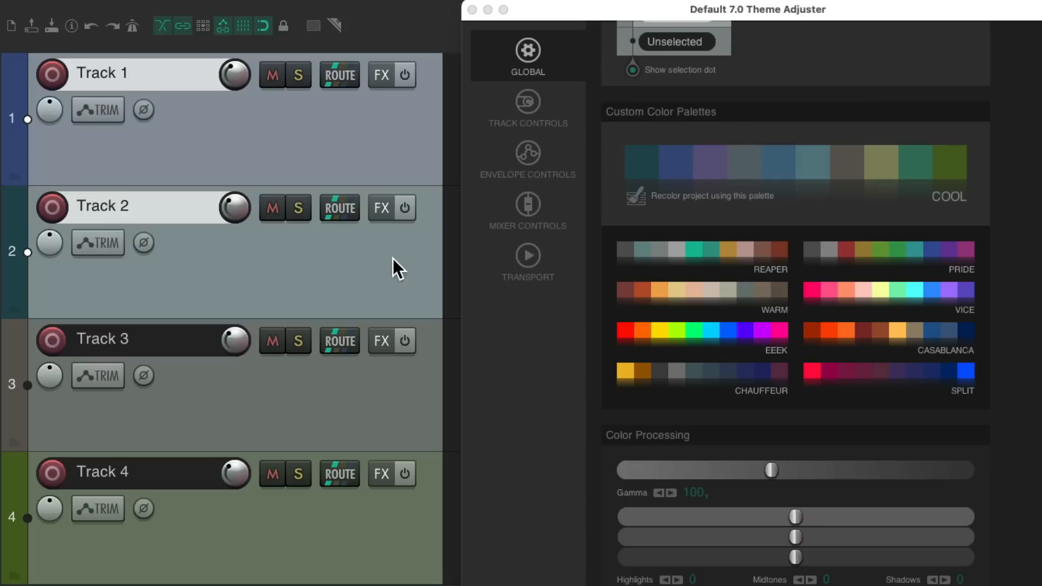
click(712, 170)
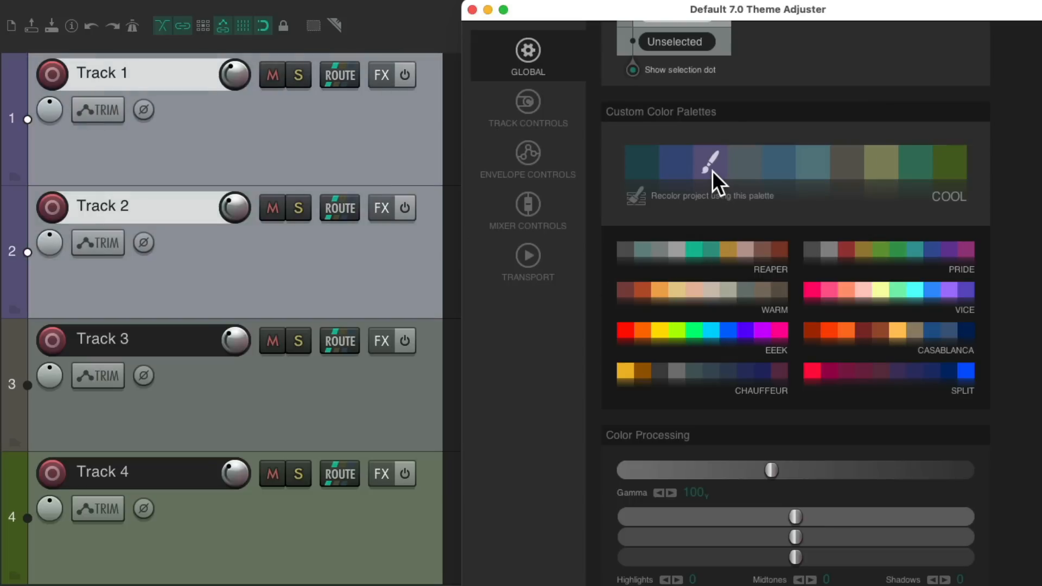
click(413, 382)
shift+click(410, 515)
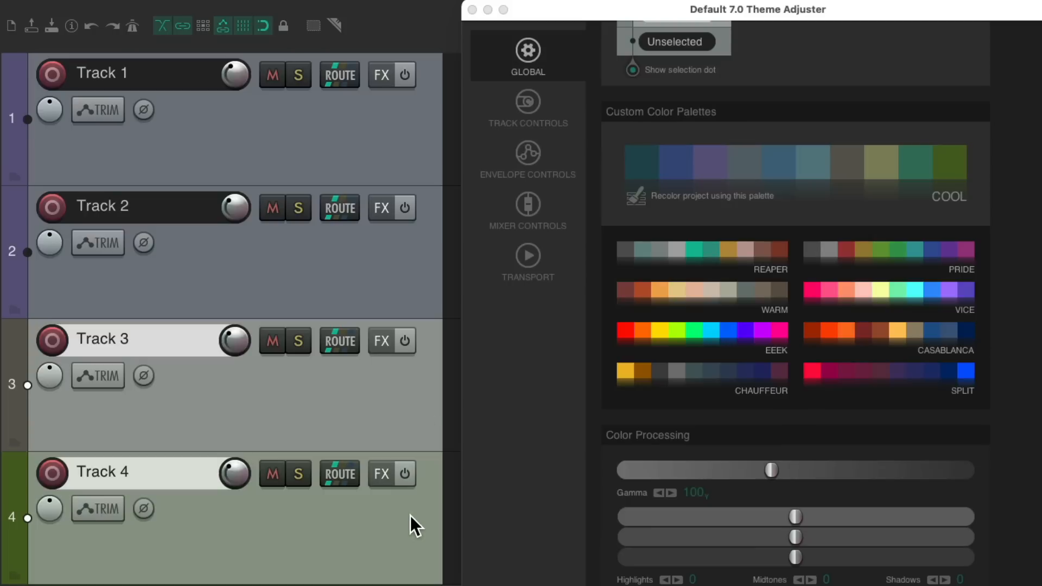
click(886, 173)
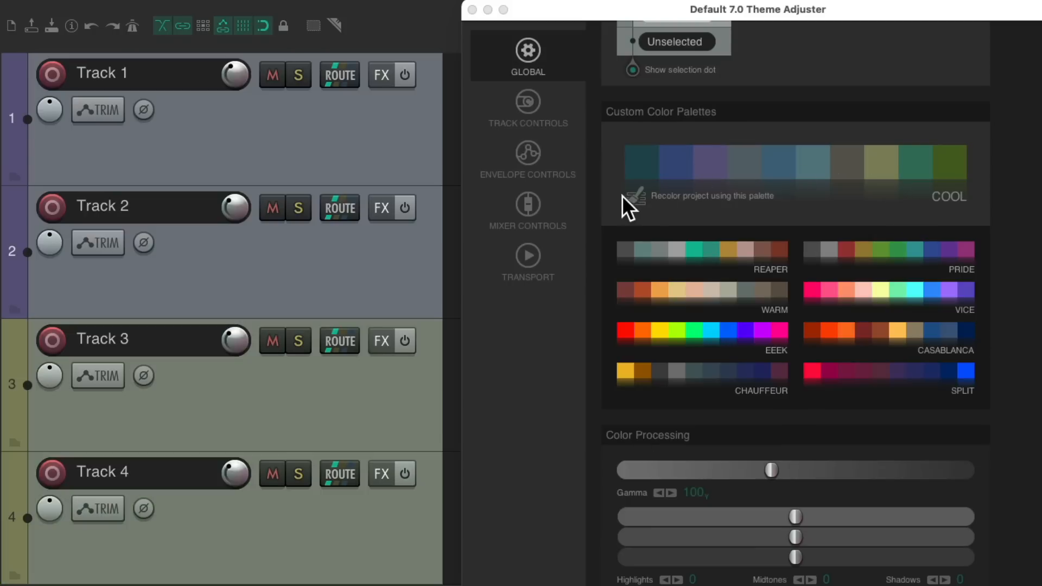
- Switch back to the REAPER palette and recolor the project with it several times to cycle through color combinations
click(685, 248)
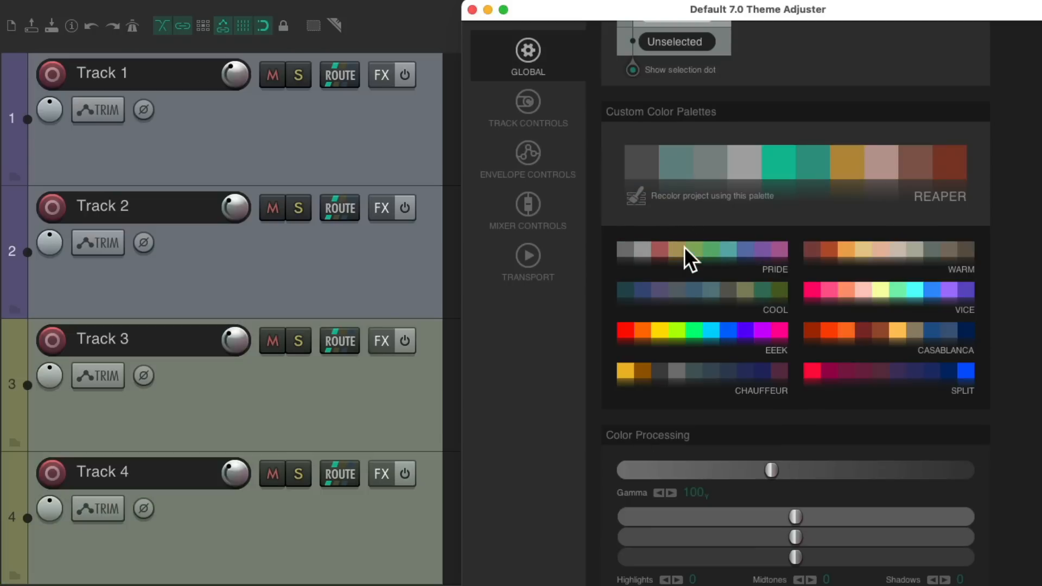
click(637, 202)
click(636, 203)
click(636, 203)
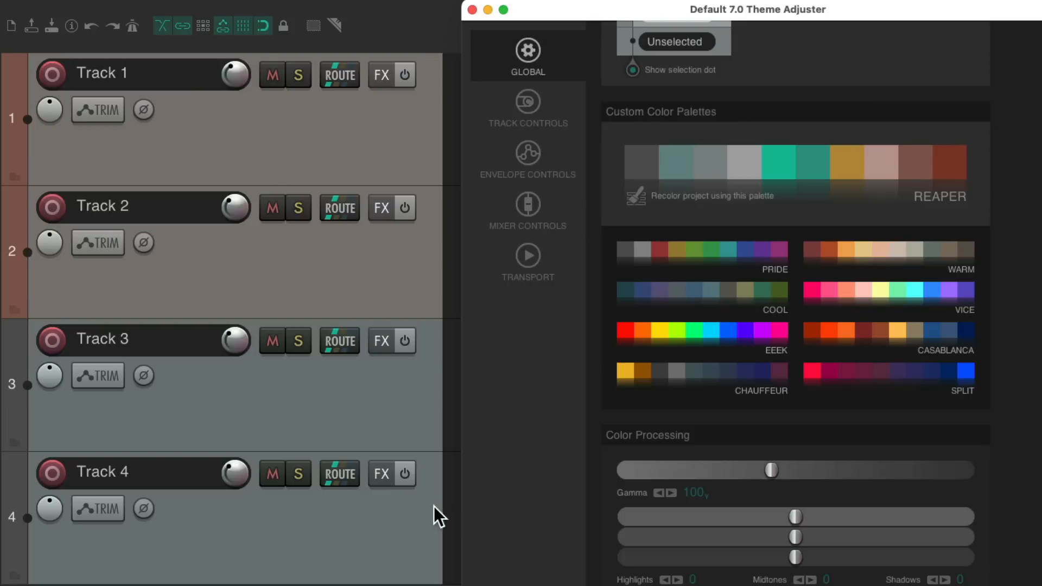
click(640, 203)
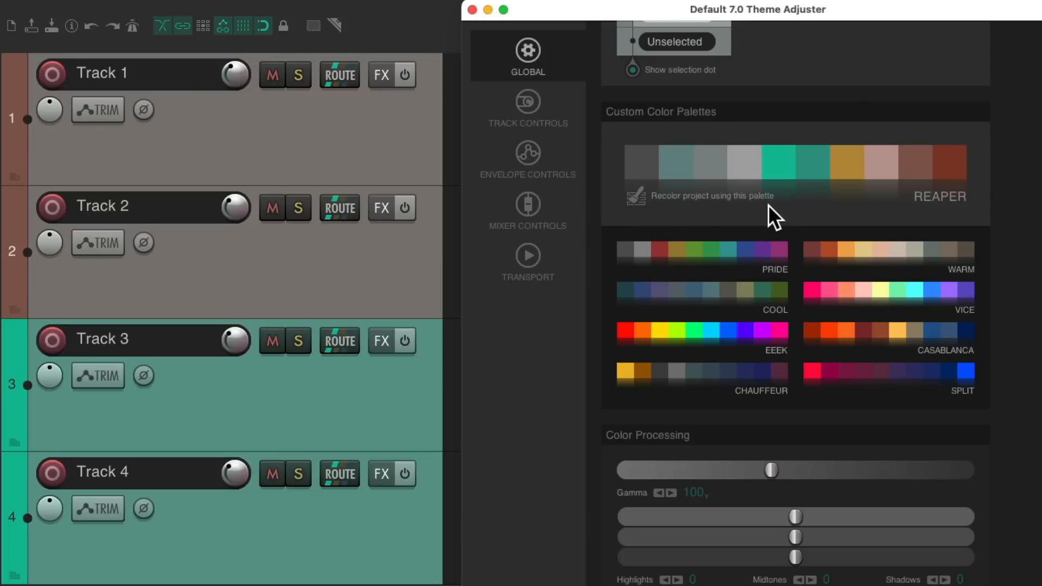
- Recolor the project with the PRIDE palette and again with the EEEK palette
click(762, 247)
click(641, 199)
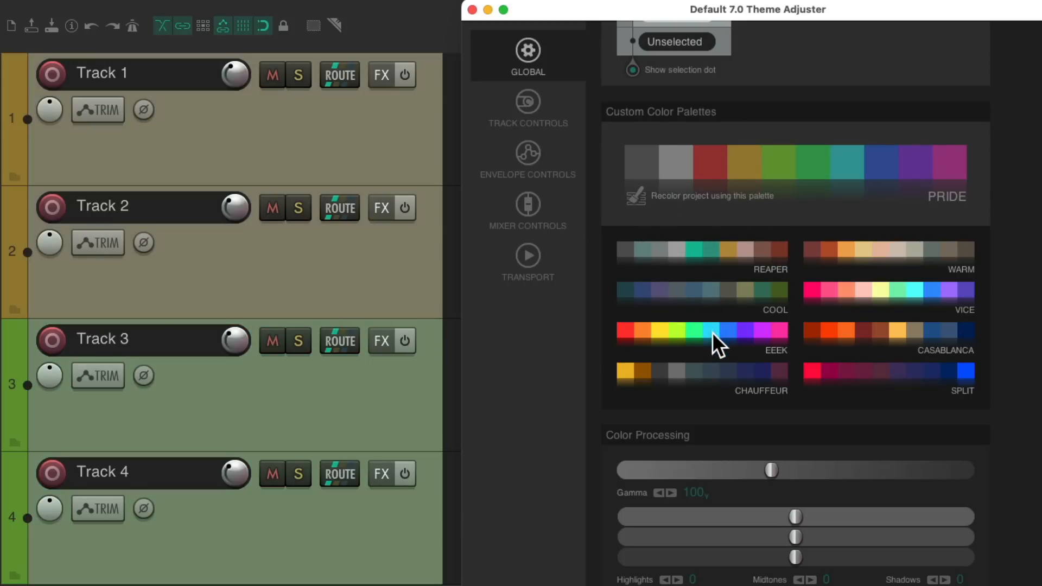
click(712, 332)
click(638, 196)
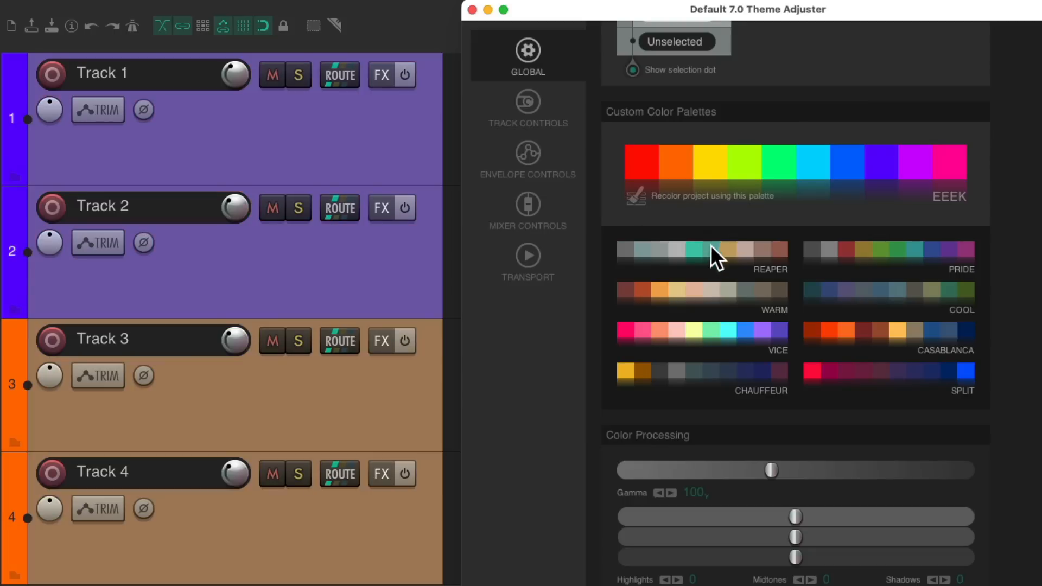
- Switch from the EEEK palette to COOL and recolor the project with it
click(714, 248)
click(722, 293)
click(631, 201)
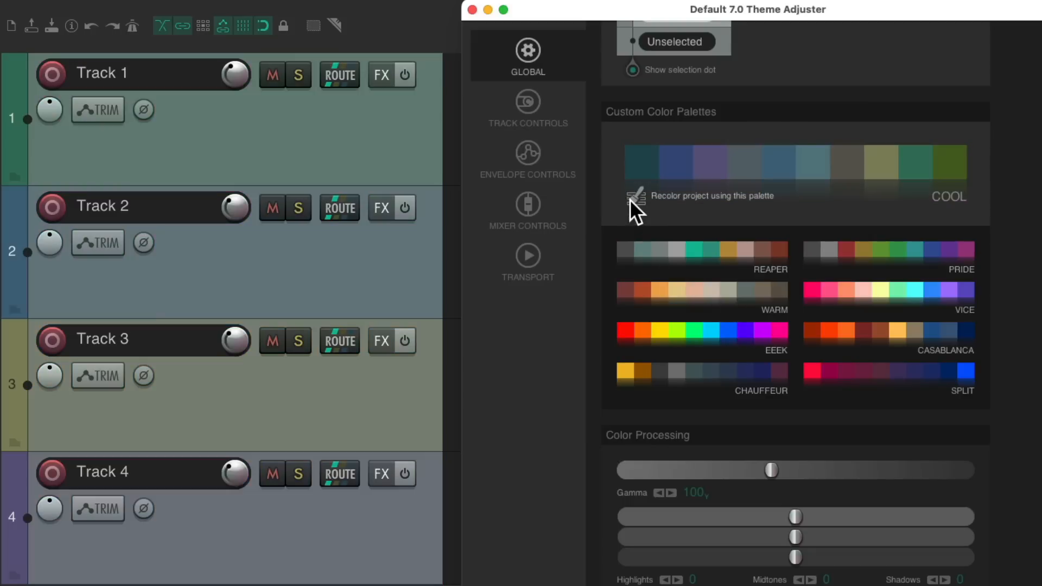
- In Color Processing, raise Gamma to 131 and set Highlights to 23, Midtones to 9 and Shadows to -8
scroll(1024, 404, down, 5)
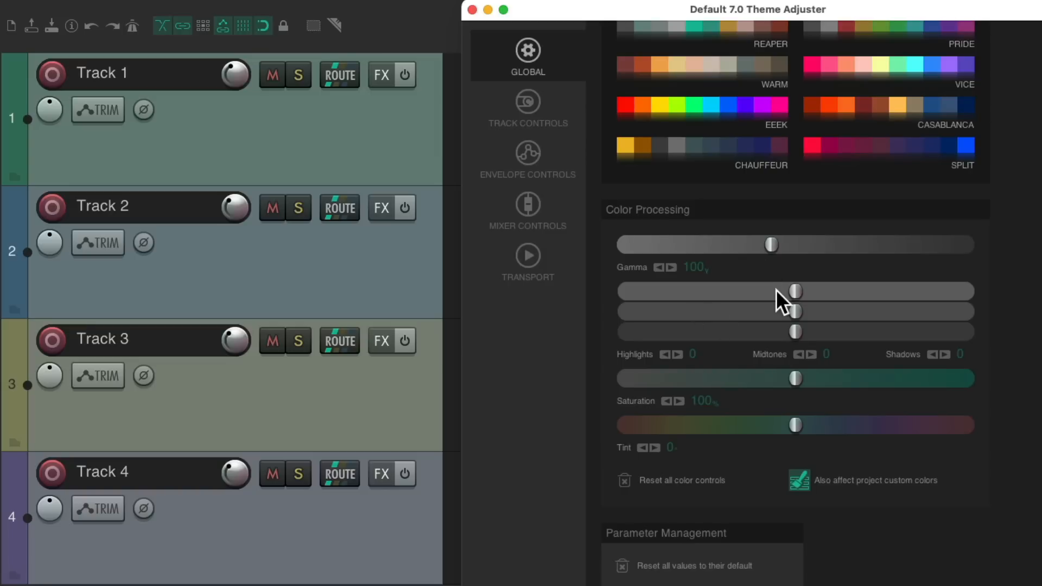
drag(769, 247, 832, 248)
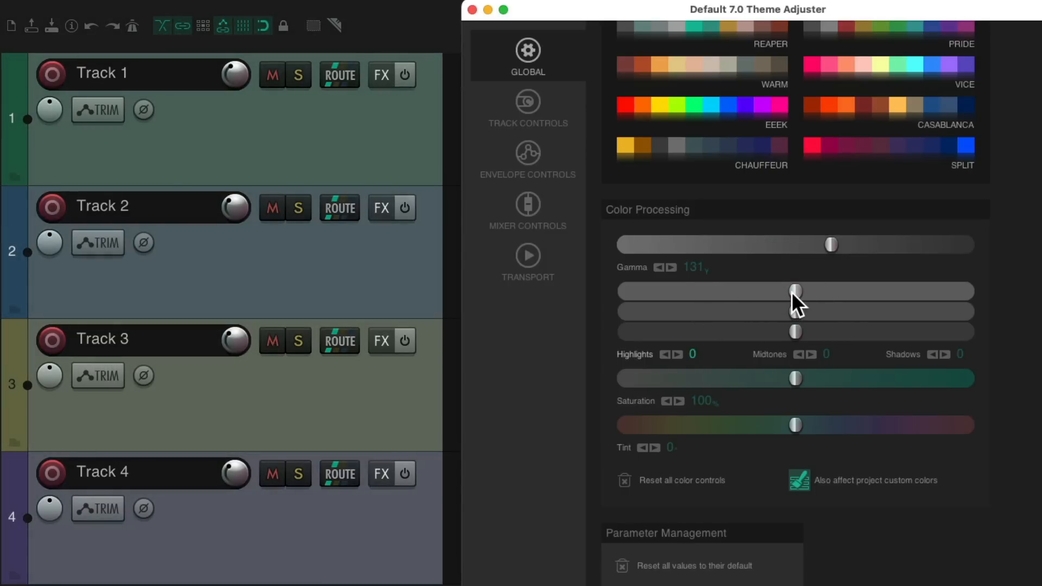
drag(792, 291, 761, 328)
- Lower the Saturation to 0%, raise it to 150%, and shift the Tint to 18
drag(797, 379, 691, 378)
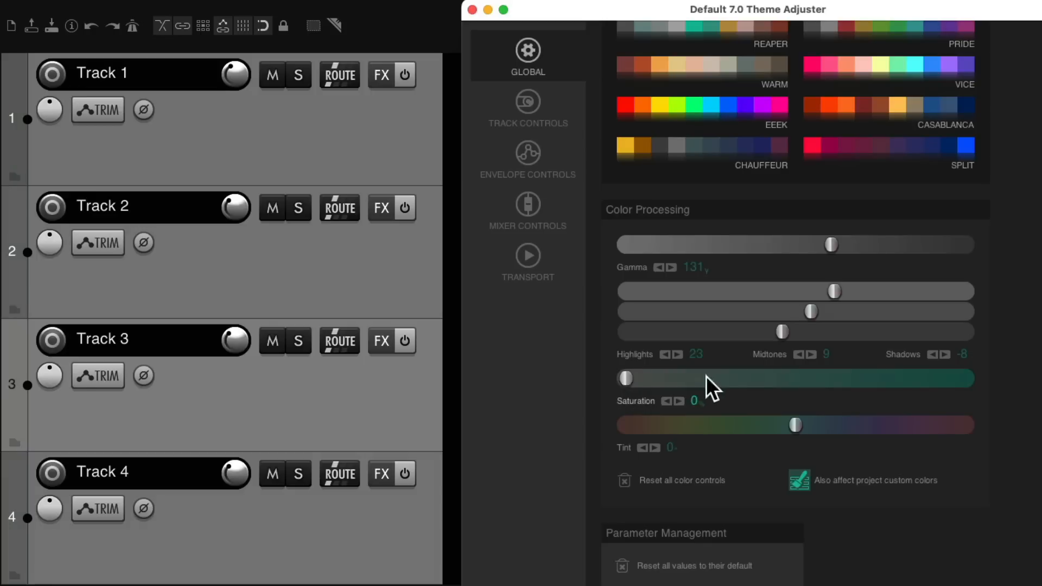
drag(705, 376, 884, 377)
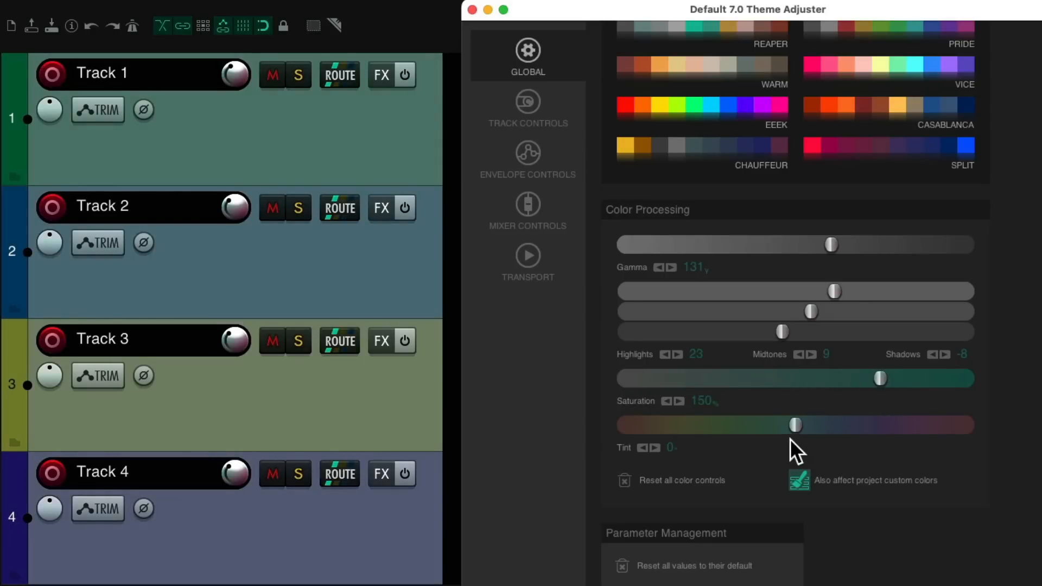
mouse_move(794, 427)
mouse_down()
mouse_move(749, 430)
mouse_move(844, 430)
mouse_move(730, 430)
mouse_move(811, 427)
mouse_up()
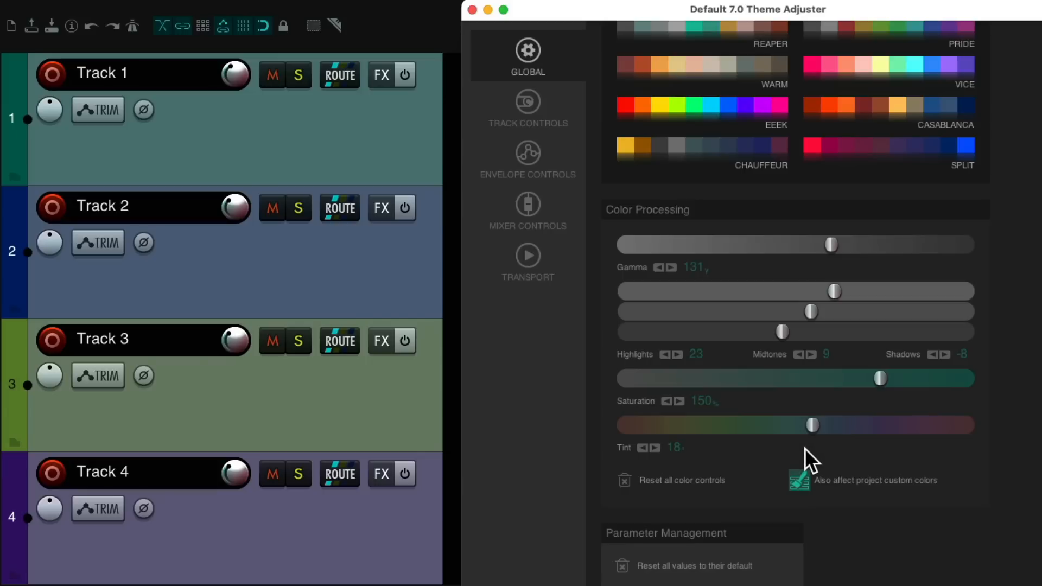
- Reset all color controls, try lowering the Gamma to 71, and restore it to its default
click(624, 480)
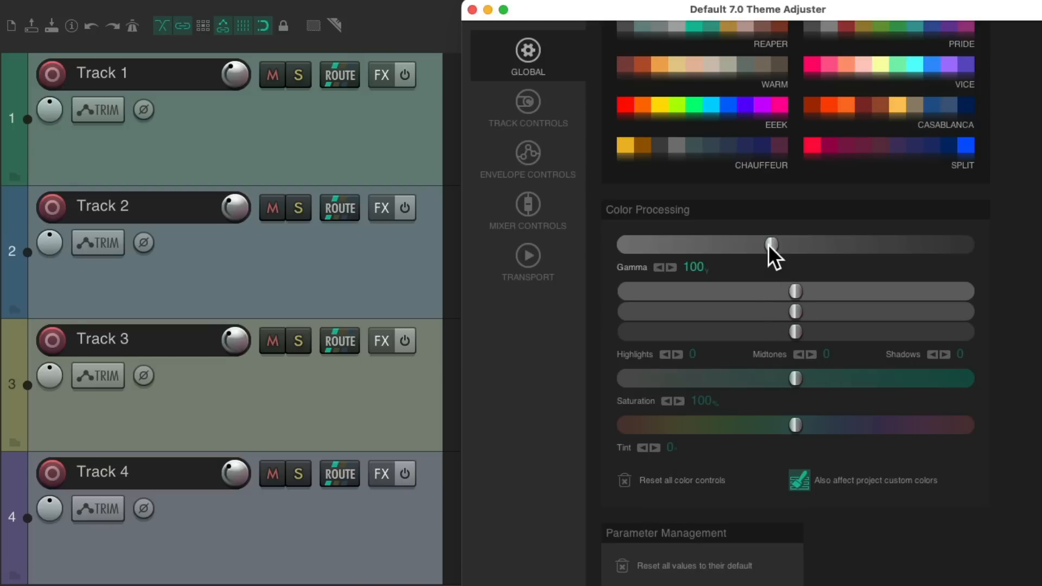
drag(767, 244, 674, 256)
click(629, 267)
drag(773, 248, 716, 245)
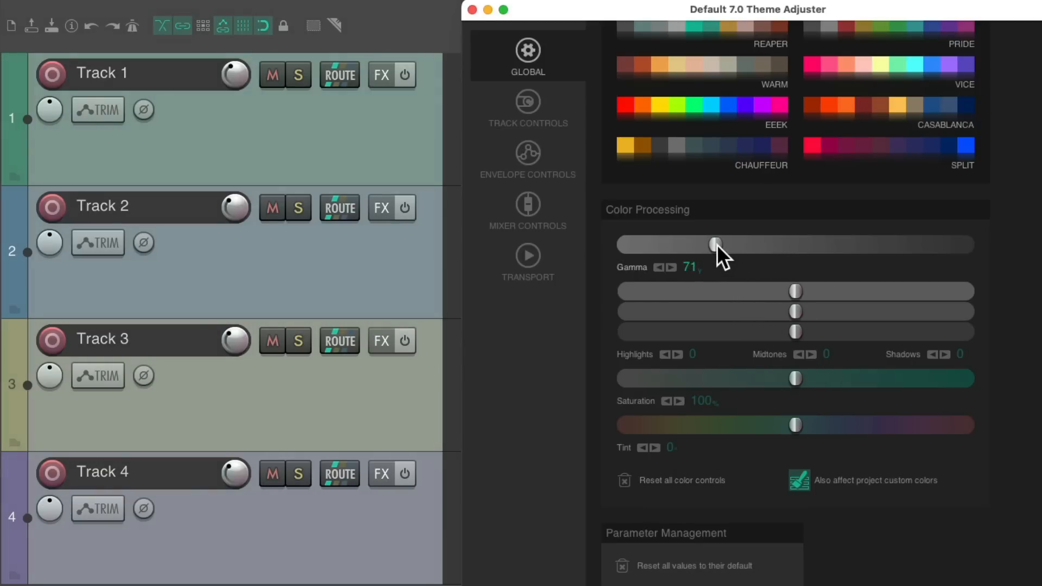
double_click(718, 245)
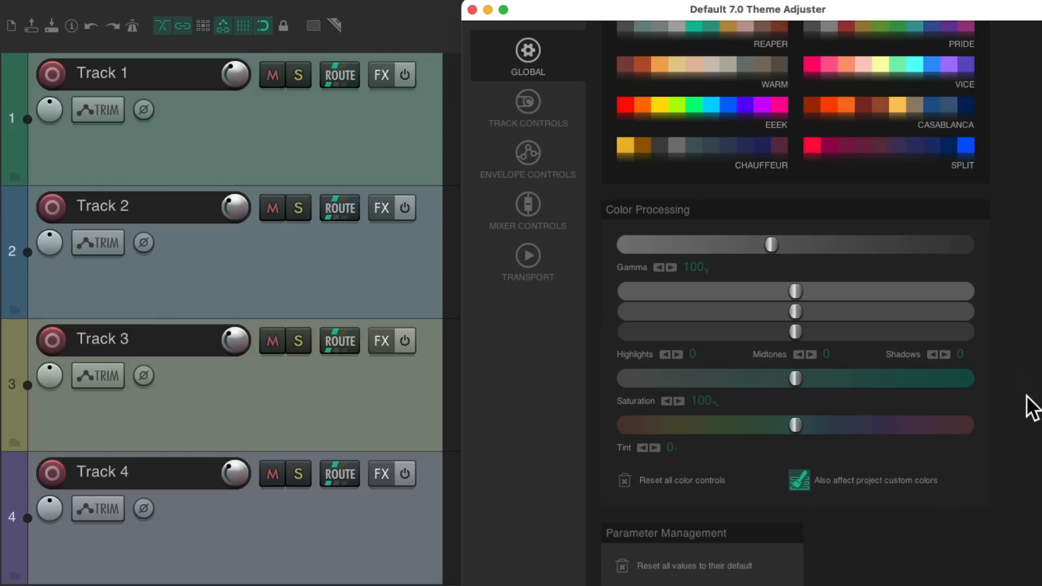
- Look over the Parameter Management options and open the track controls settings
scroll(1030, 407, down, 5)
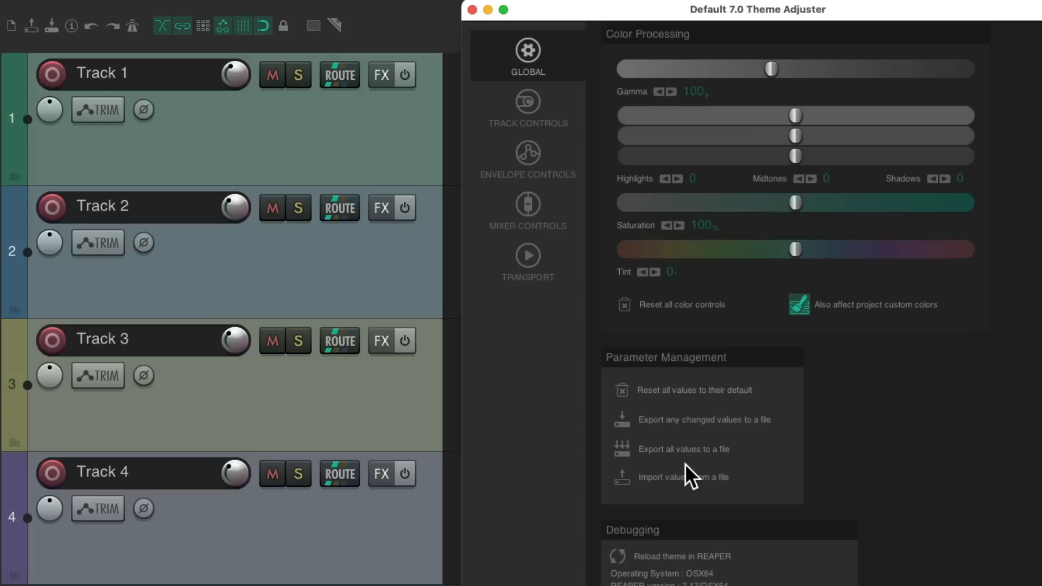
click(531, 105)
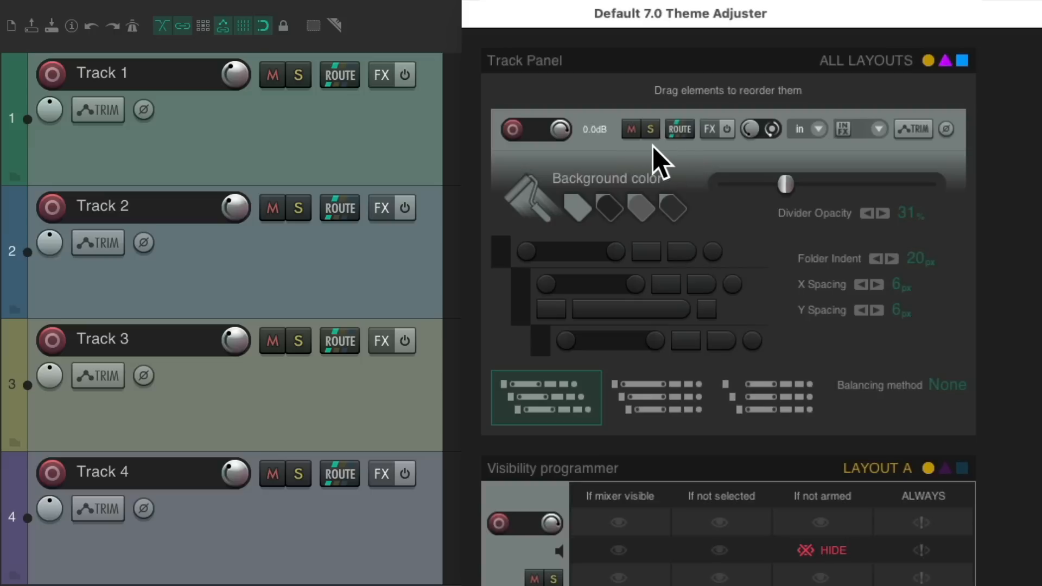
- Move the mute and solo buttons to the front of the track panel and back behind the name, and place ROUTE first
drag(642, 123, 496, 128)
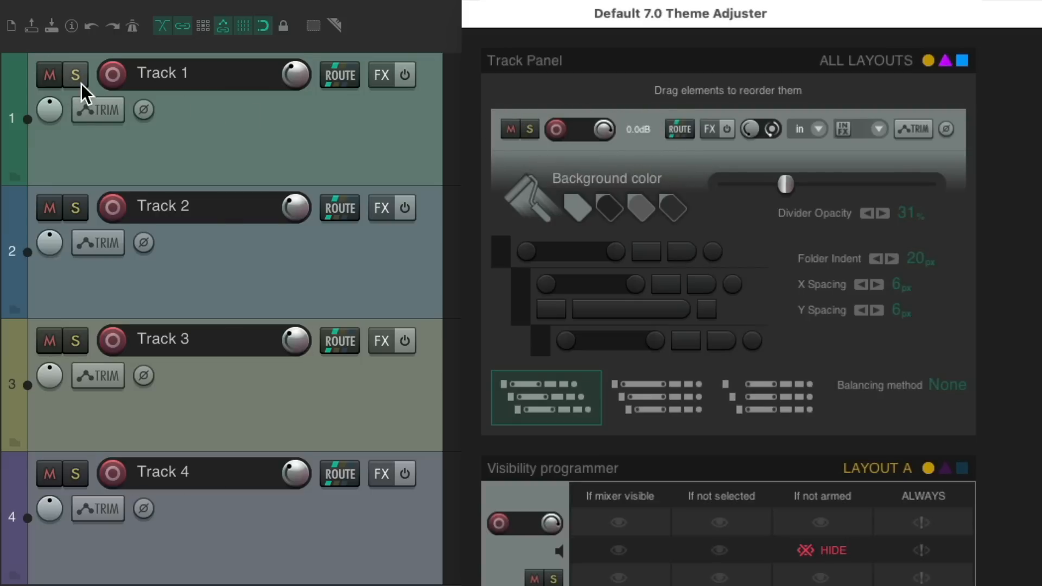
drag(501, 129, 611, 120)
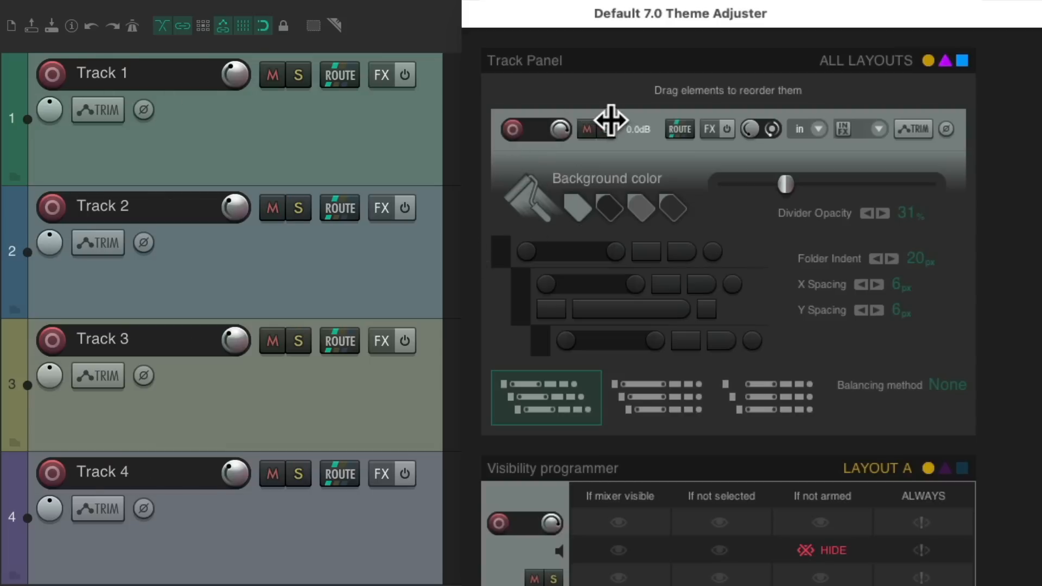
drag(679, 130, 515, 136)
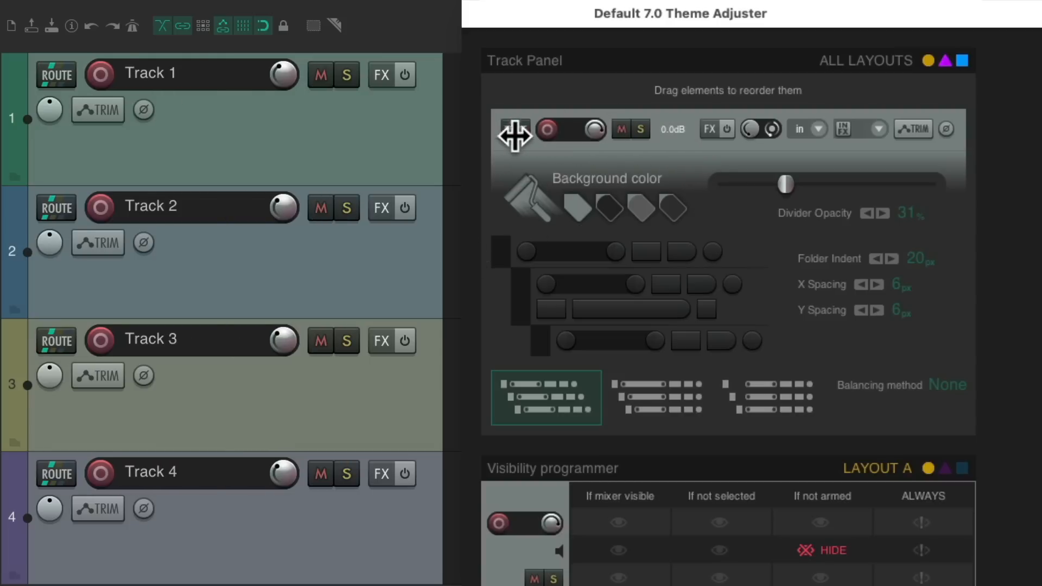
- Try moving the pan and FX controls right behind the track name and TRIM before the input, and restore the default element order
drag(713, 129, 618, 138)
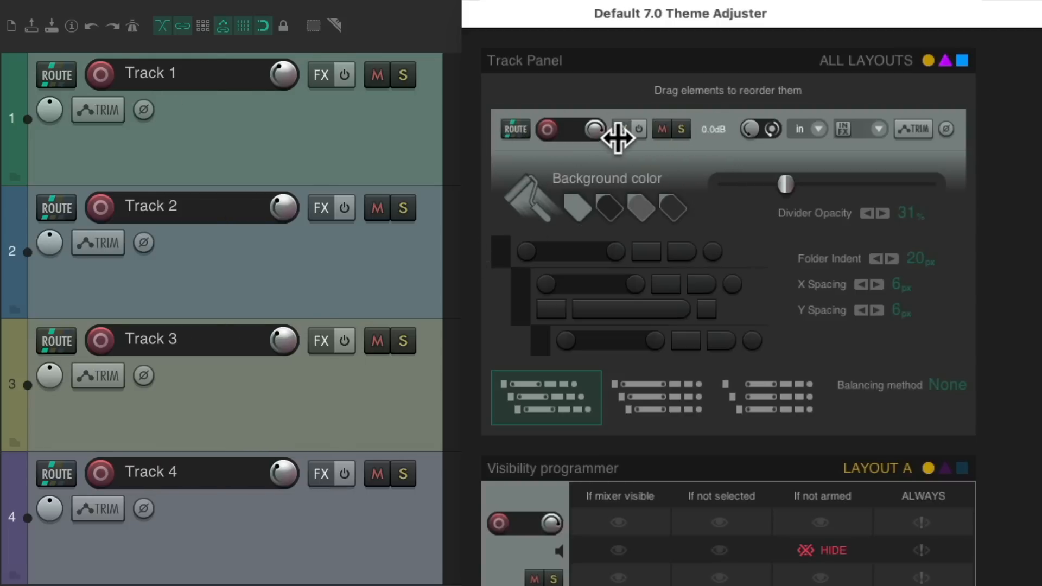
drag(744, 131, 633, 131)
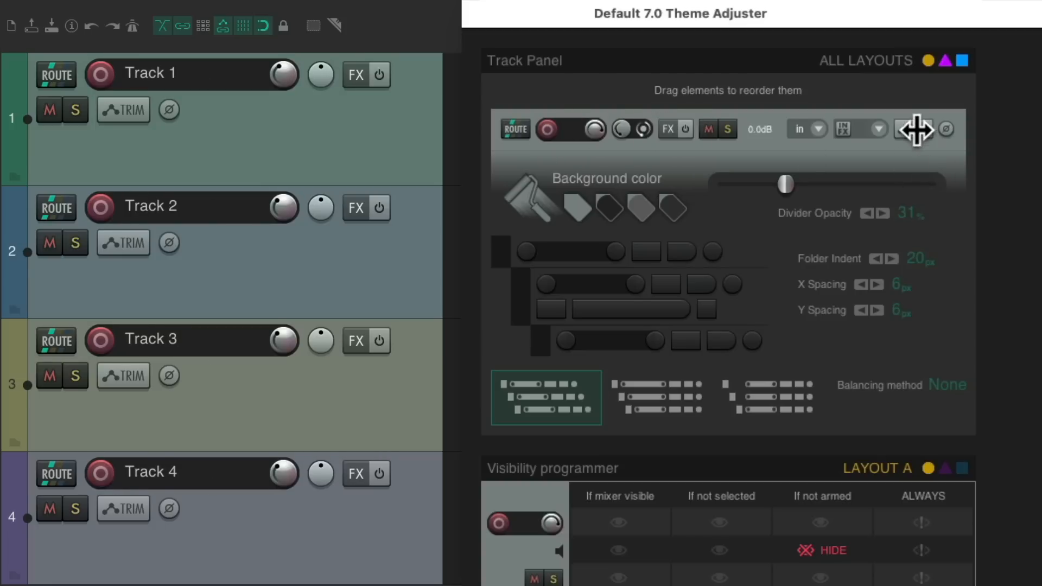
drag(915, 129, 802, 133)
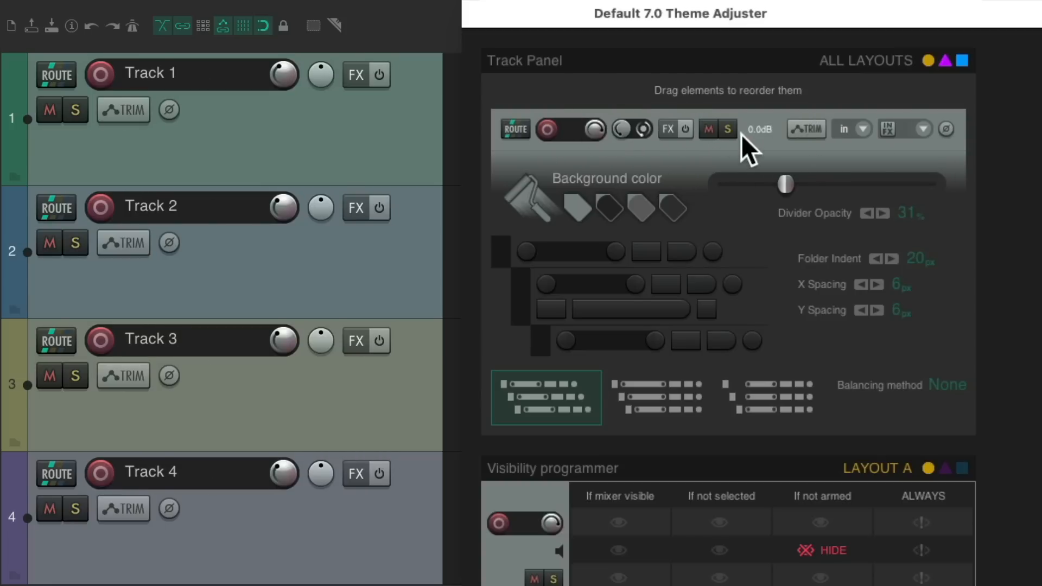
drag(565, 133, 510, 130)
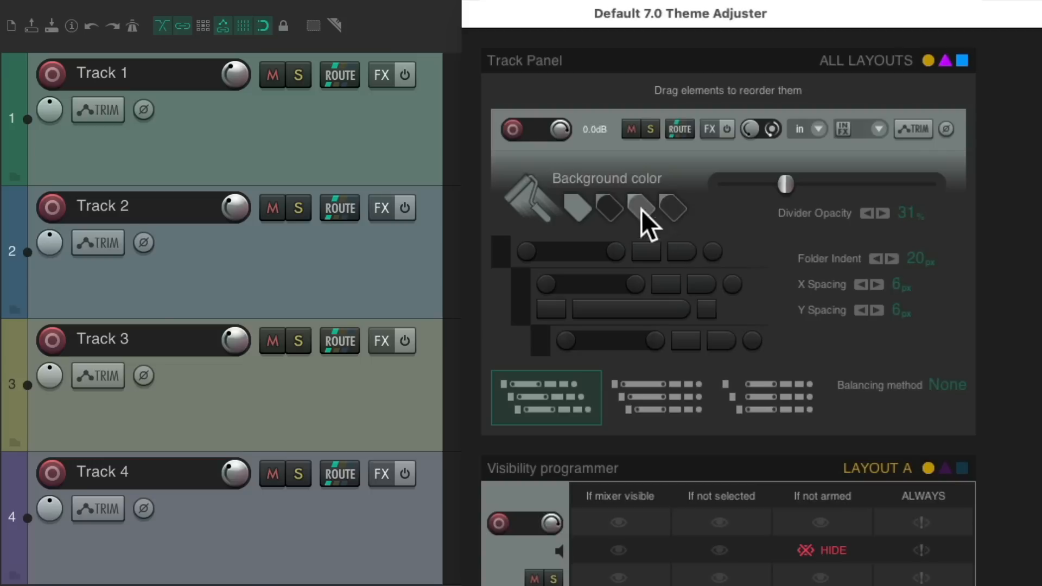
- Try the second, third and fourth background color presets for the track panel
click(612, 209)
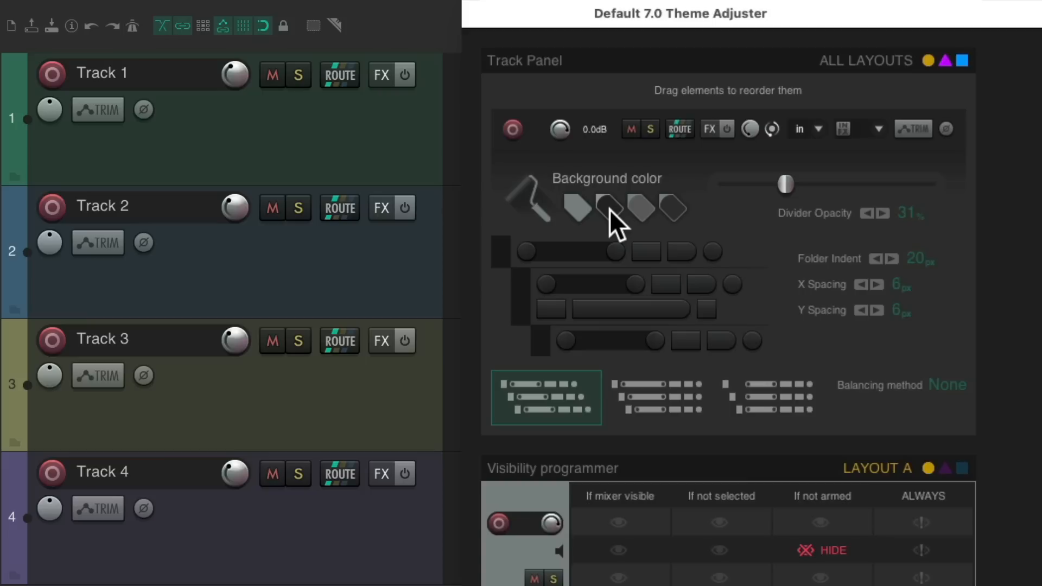
click(640, 210)
click(672, 210)
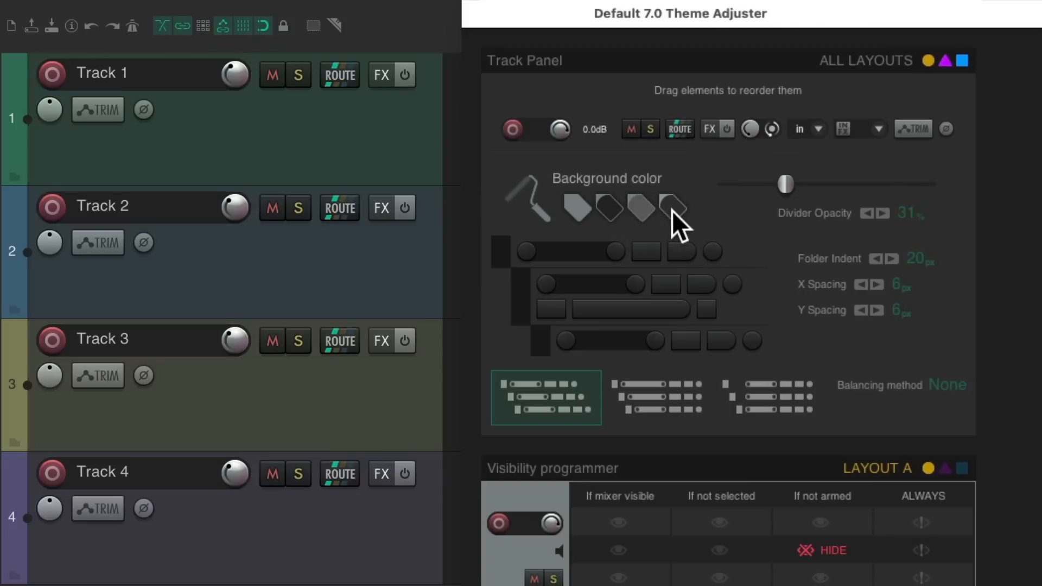
- Apply a dusty pink swatch as the track panel's custom background color
click(525, 196)
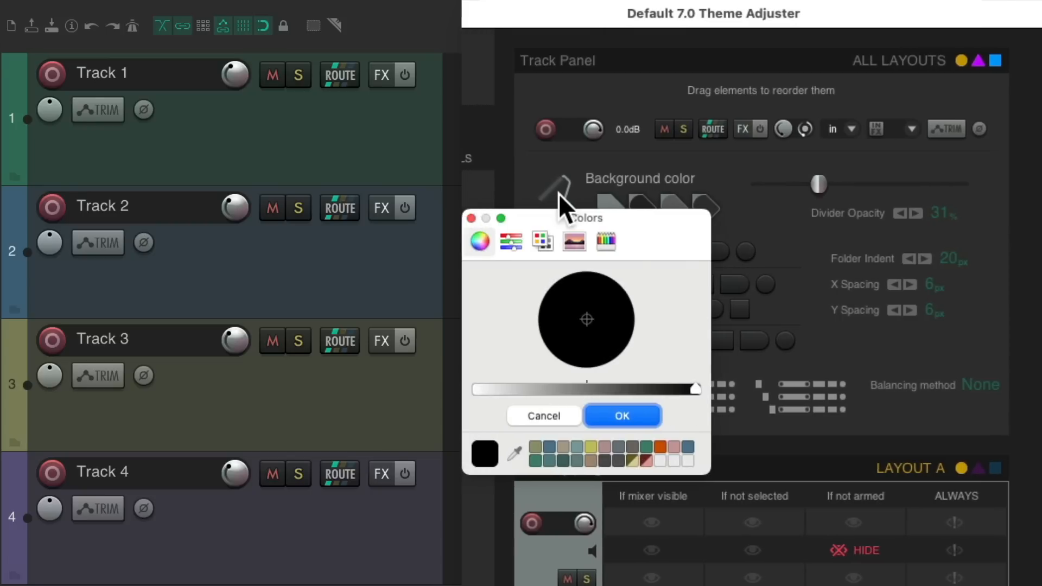
click(605, 447)
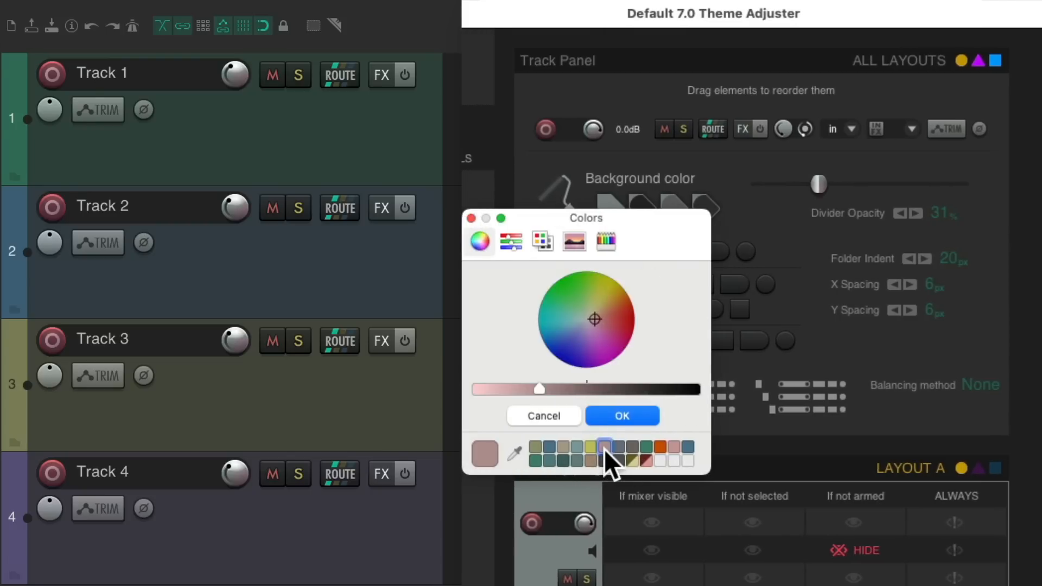
click(621, 416)
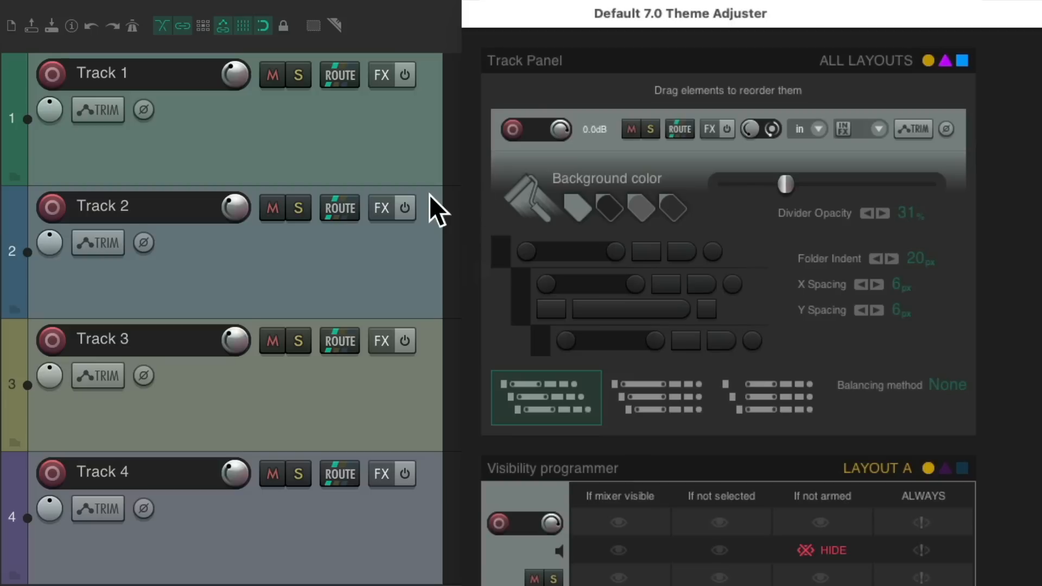
- Set the Divider Opacity to 0%, raise it to 100%, and restore its default of 31%
drag(782, 188, 703, 202)
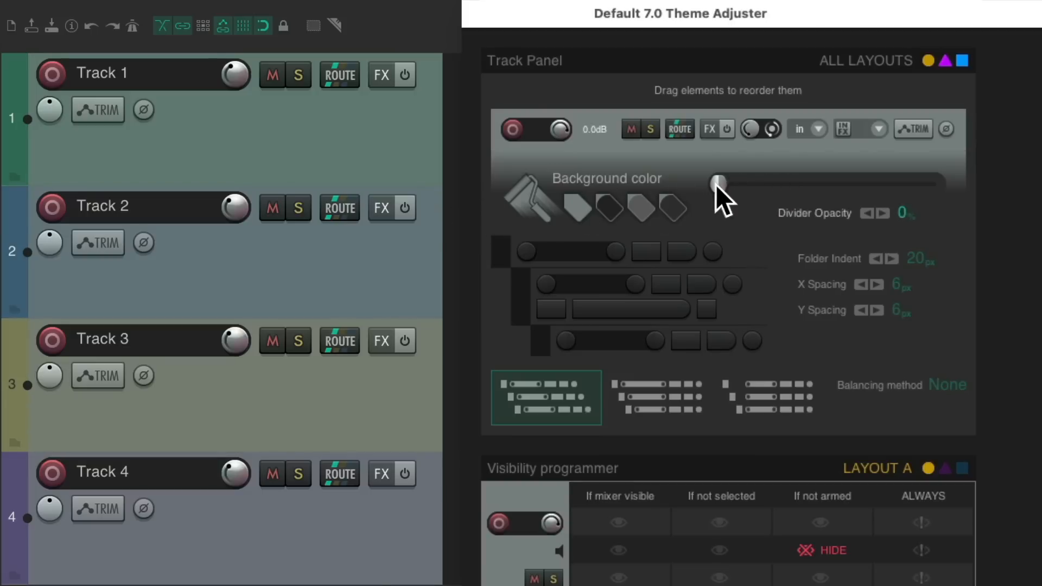
drag(717, 184, 959, 190)
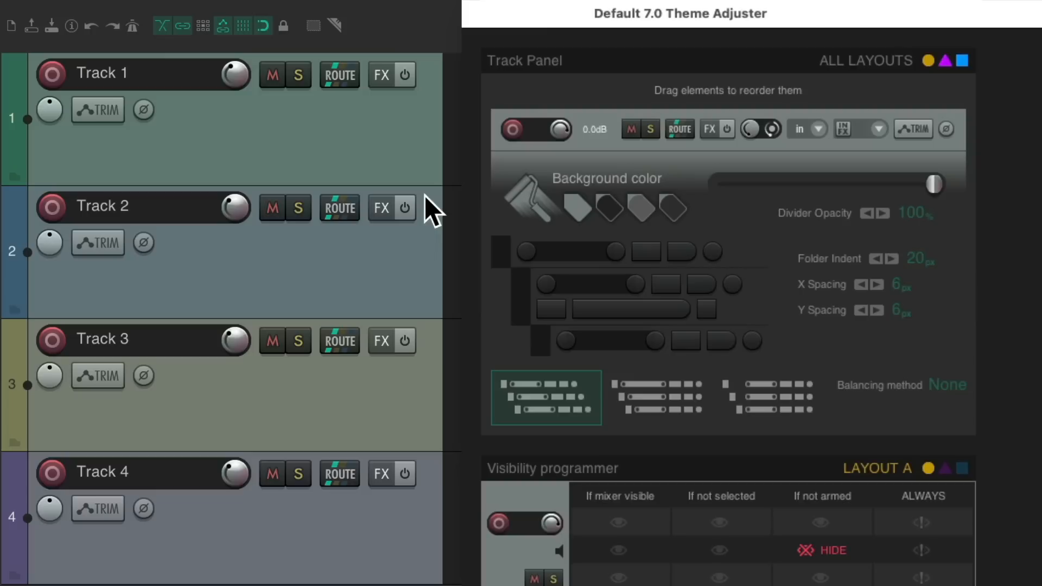
double_click(932, 186)
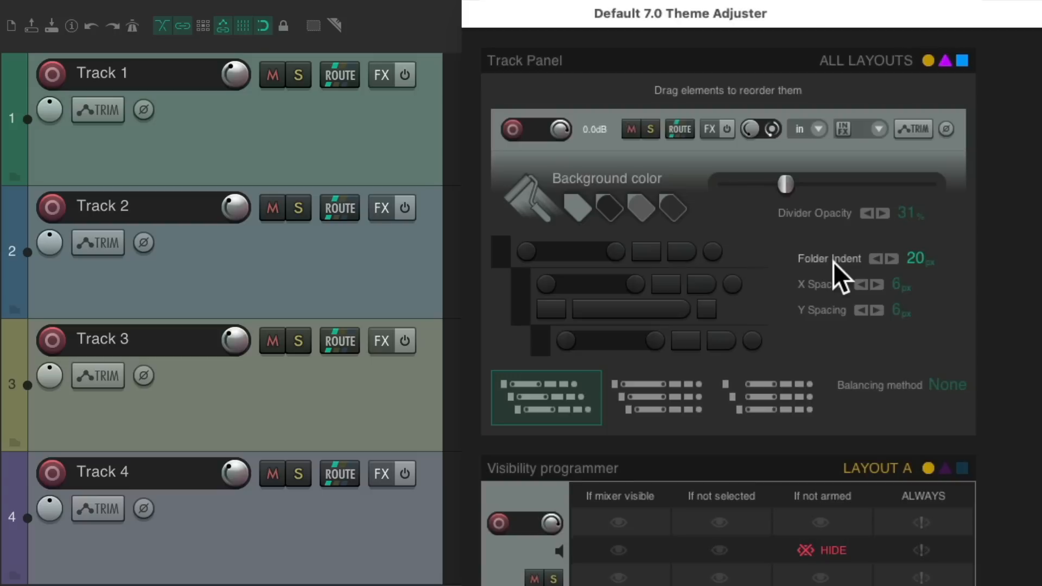
- Make Track 1 a folder, with Track 2 as a nested folder inside it and Track 3 as the last child track
click(230, 254)
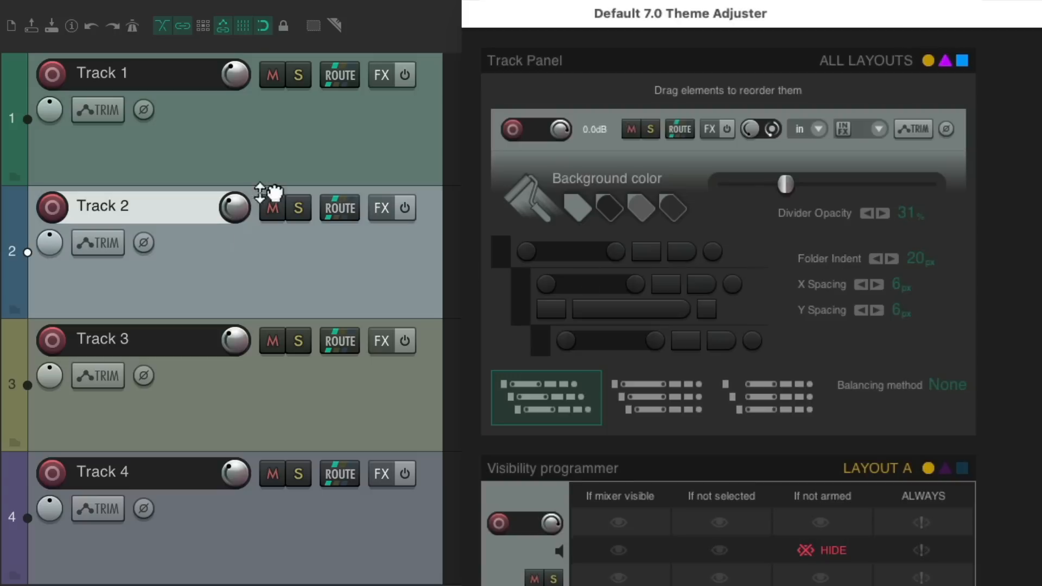
click(16, 178)
click(229, 392)
click(43, 309)
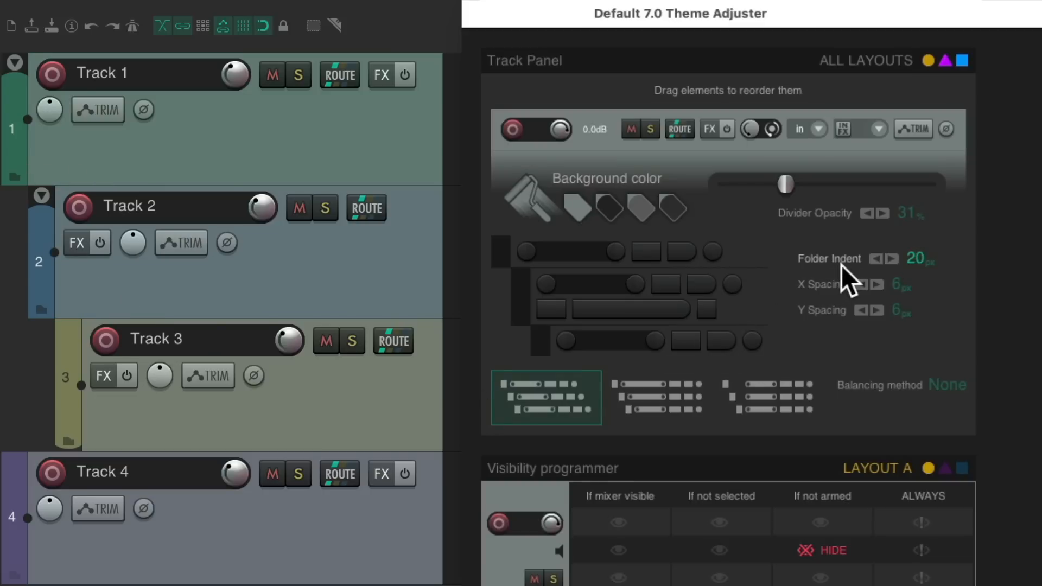
- Try a Folder Indent of 0 px and 40 px, and restore its default of 20 px
drag(921, 259, 914, 258)
scroll(914, 259, down, 18)
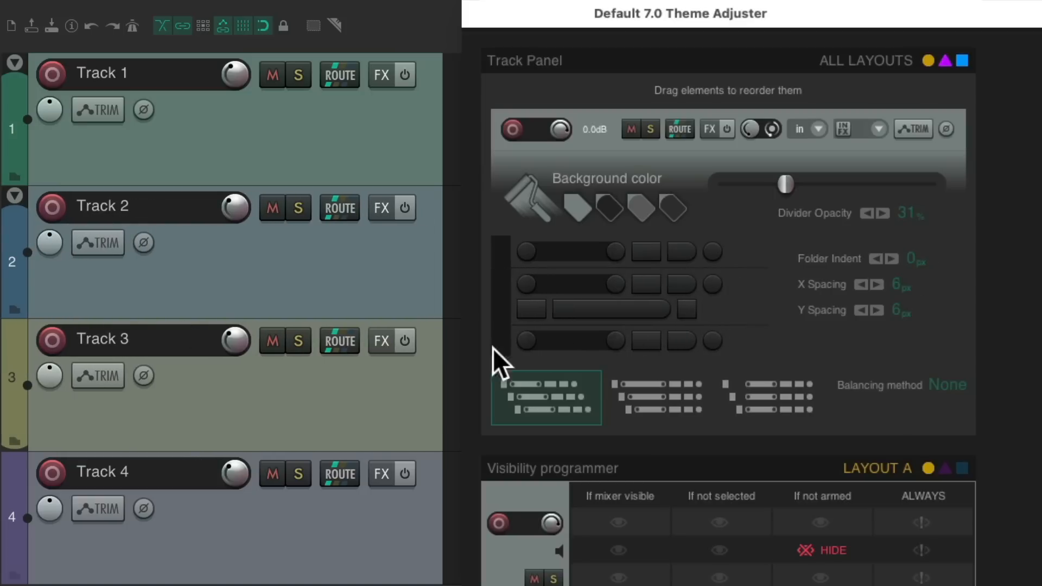
scroll(908, 258, up, 20)
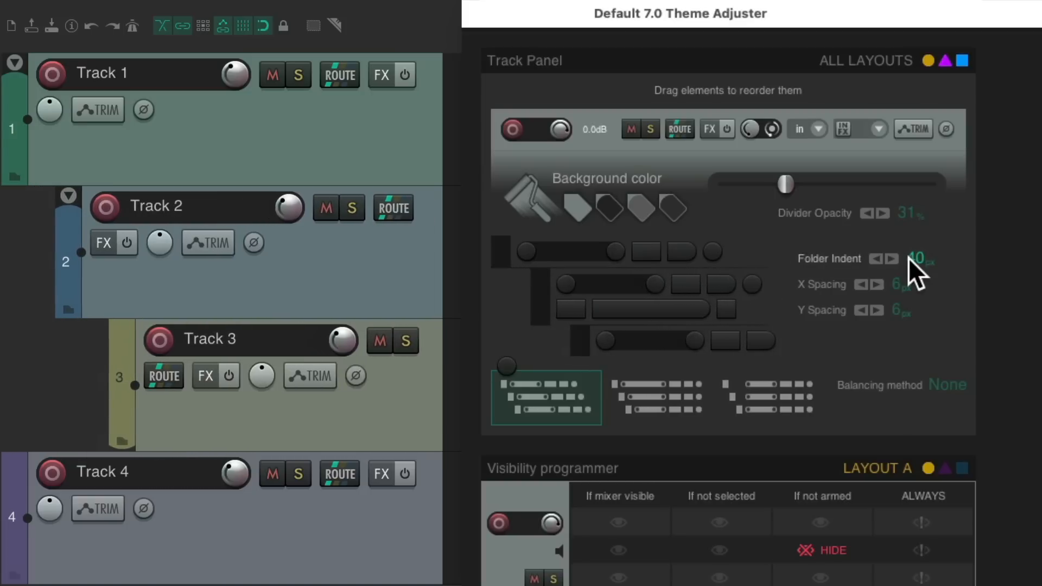
double_click(822, 261)
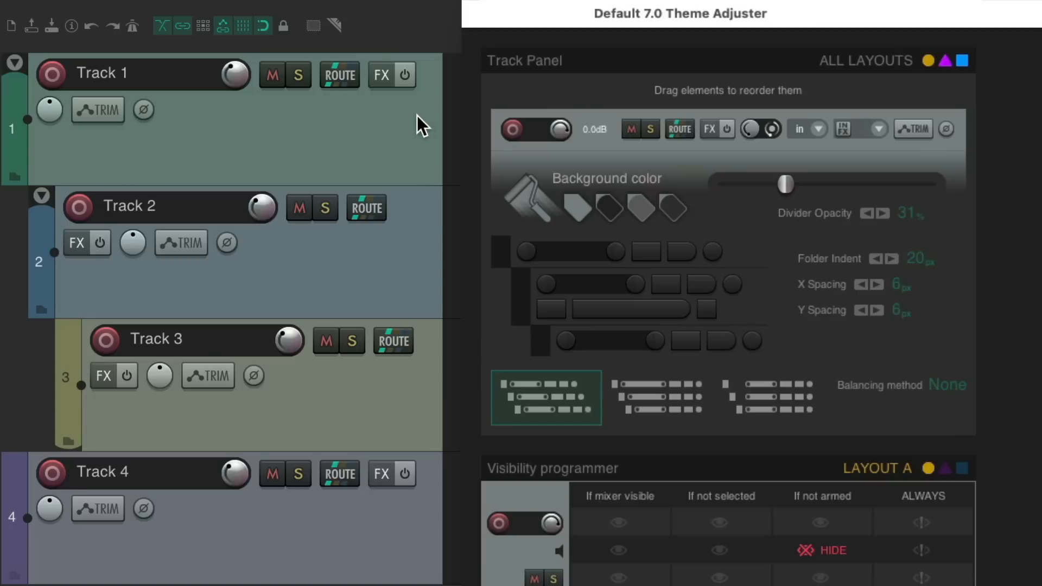
- Try X Spacing values of 12, 2 and 11 px between the track panel elements, and return it to 6 px
scroll(899, 287, up, 6)
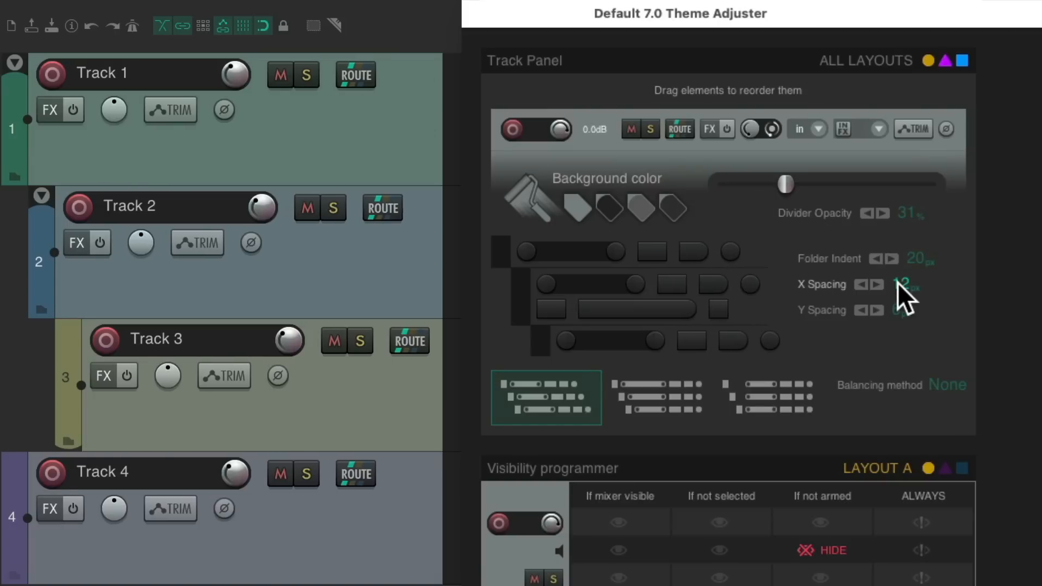
scroll(898, 283, down, 10)
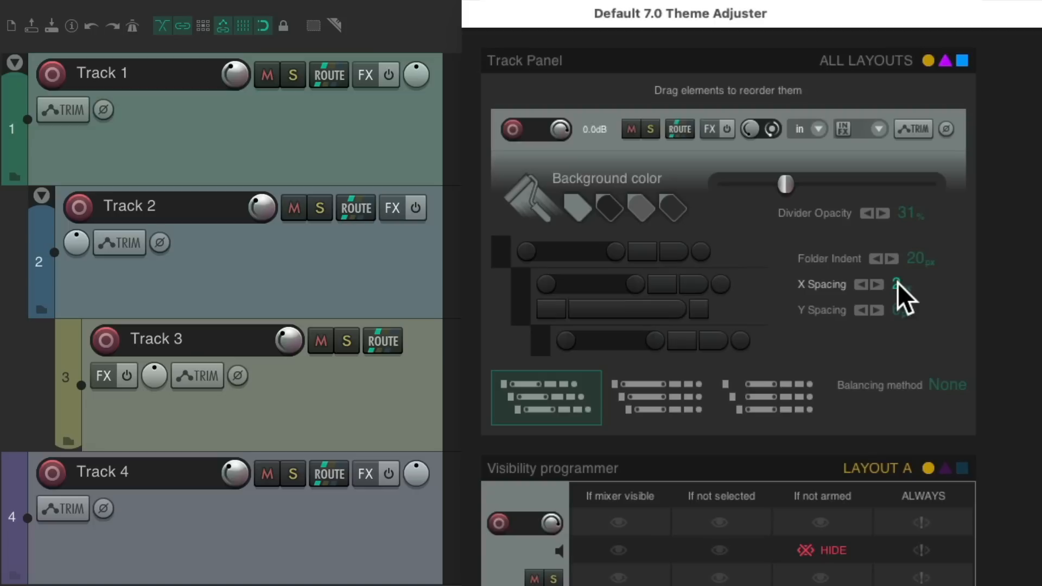
scroll(897, 283, up, 8)
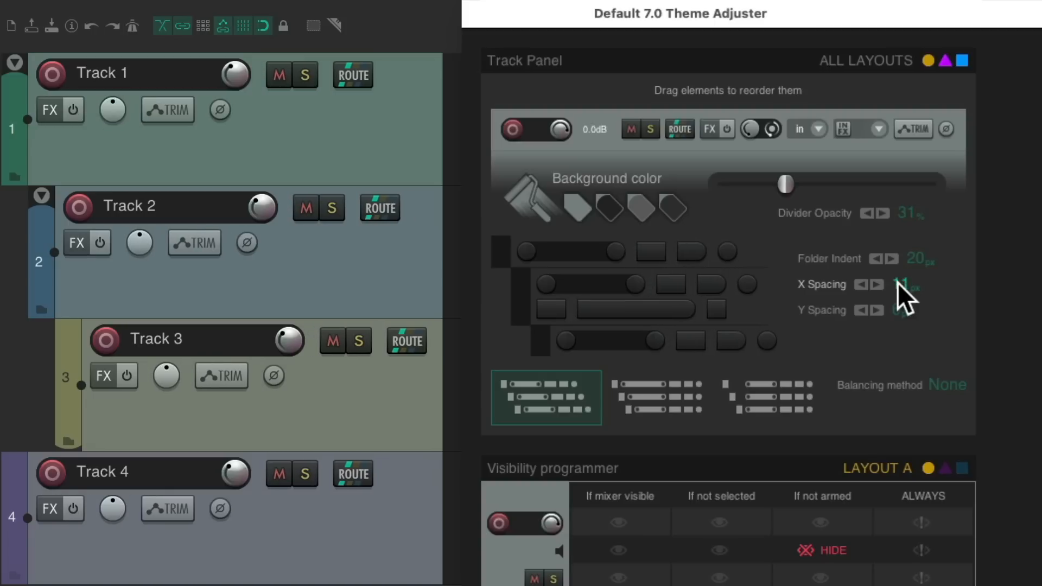
scroll(898, 283, down, 8)
scroll(829, 286, up, 4)
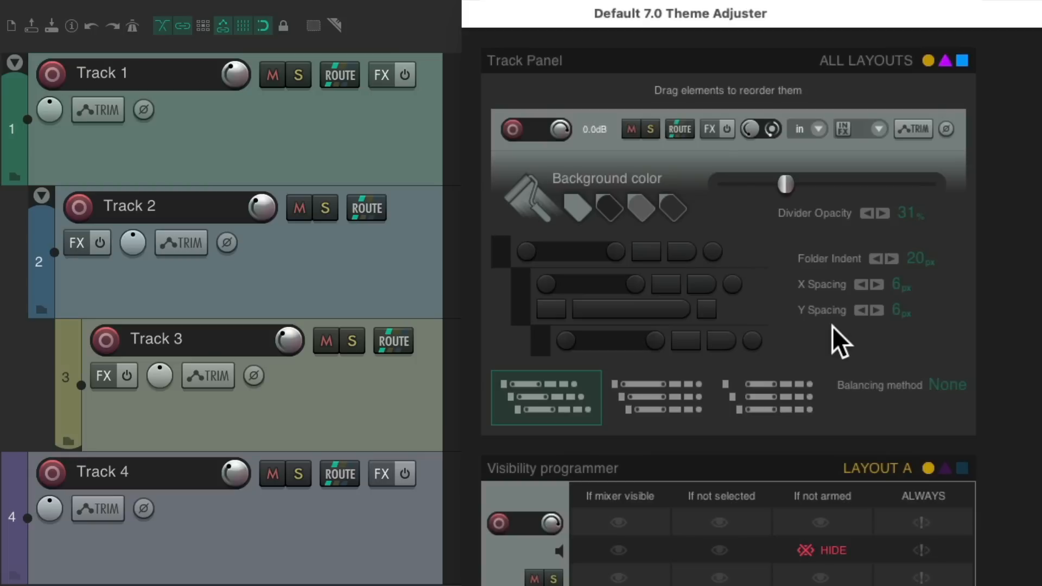
- Try larger and smaller Y Spacing values between the track panel rows, including 2 px, and return it to 6 px
scroll(896, 310, up, 6)
scroll(896, 310, down, 10)
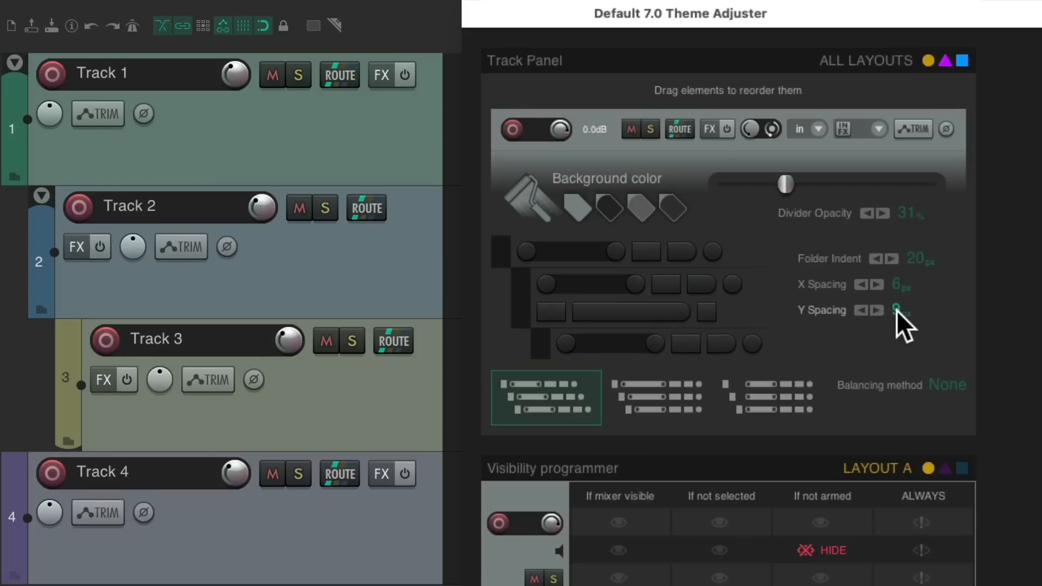
scroll(898, 283, down, 4)
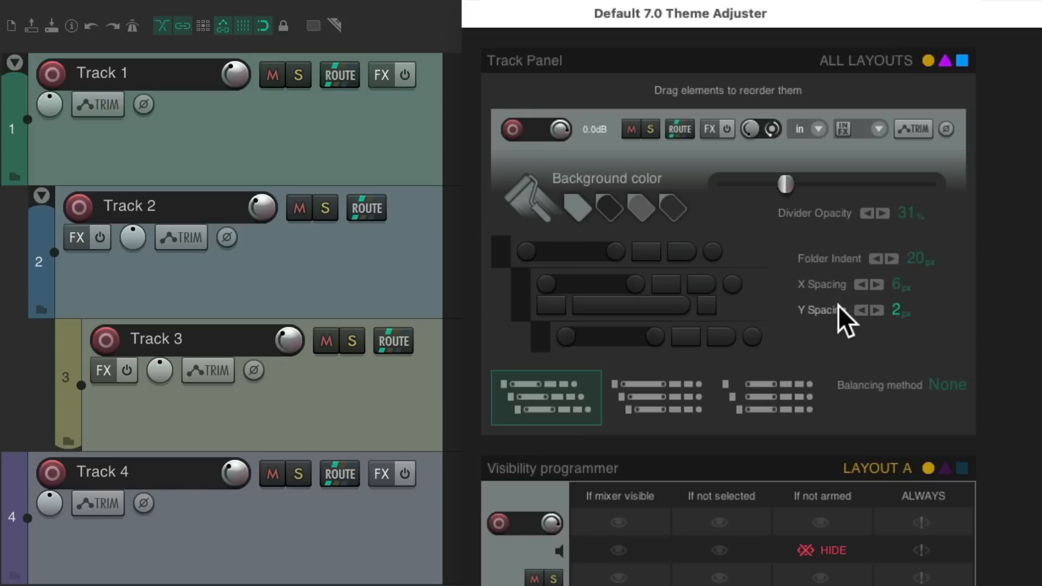
scroll(838, 305, up, 4)
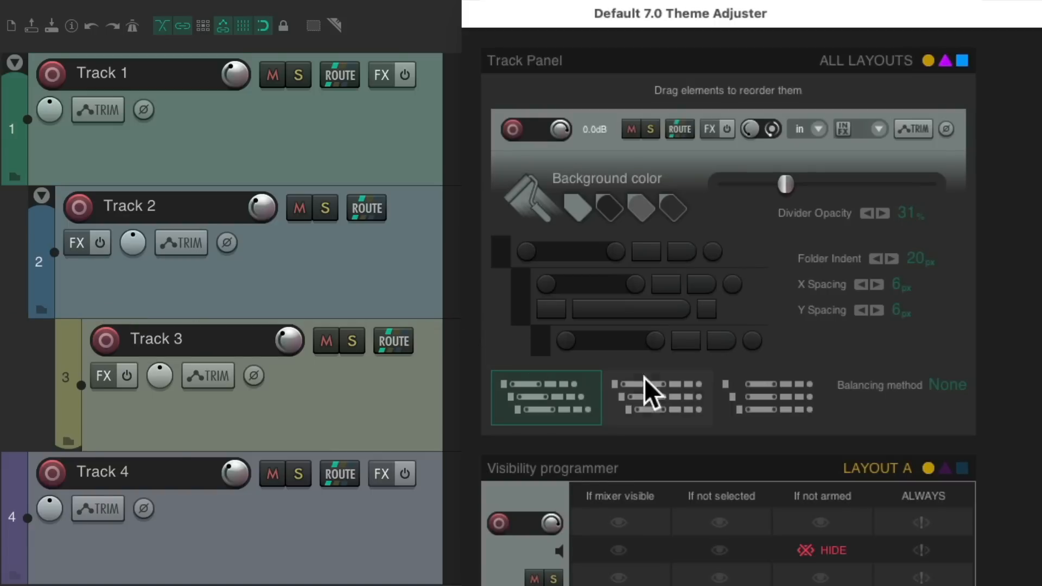
- Try the Stretch Name and Balance All balancing methods on the track panels, and return to None
click(684, 389)
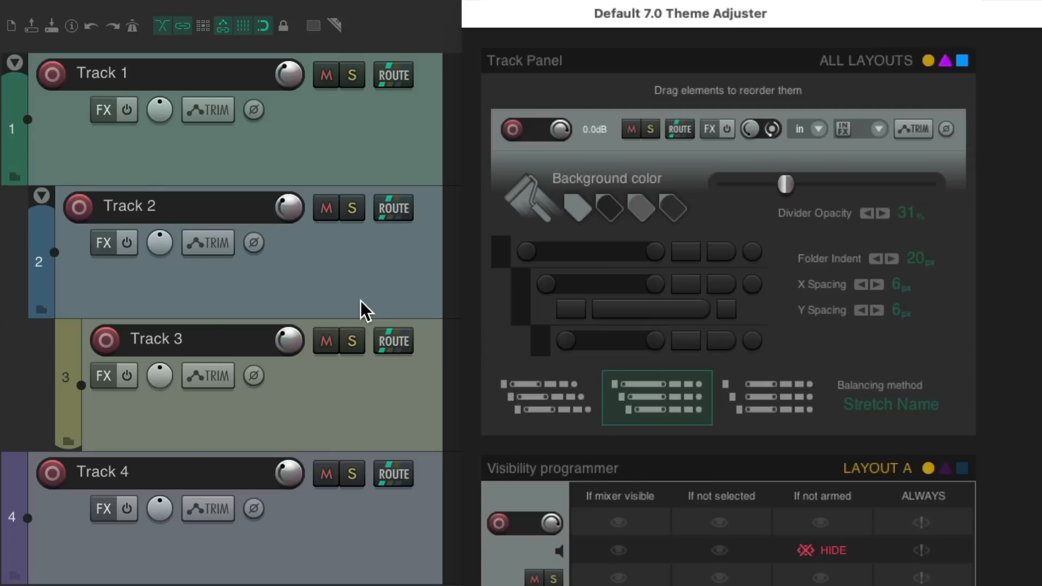
click(539, 409)
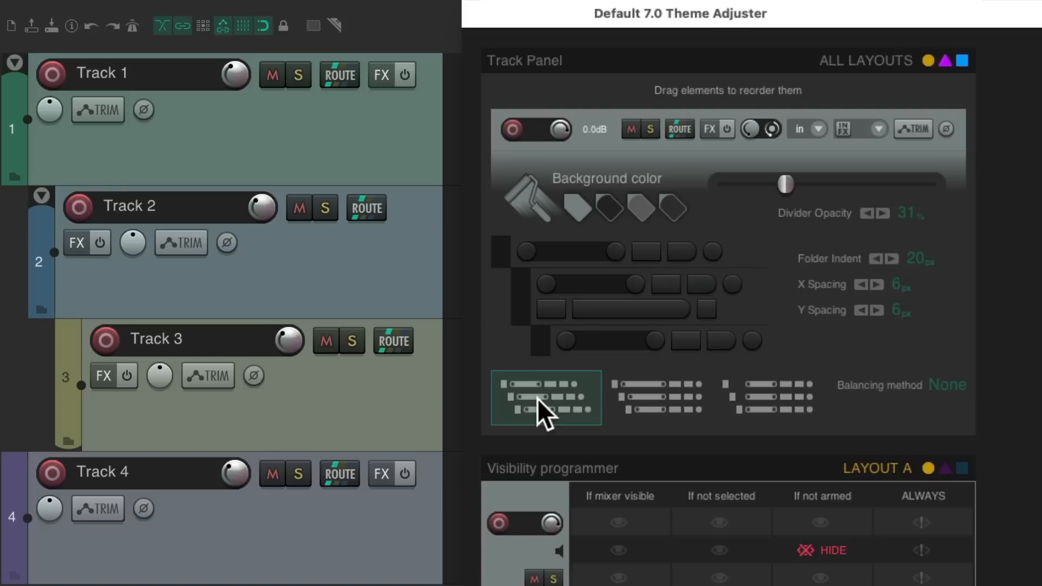
click(660, 413)
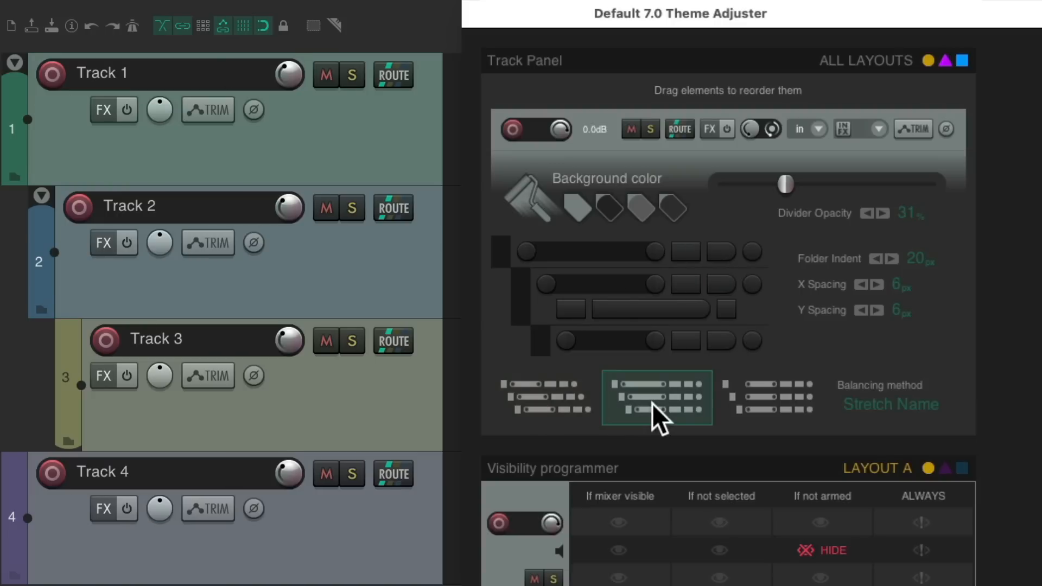
click(750, 407)
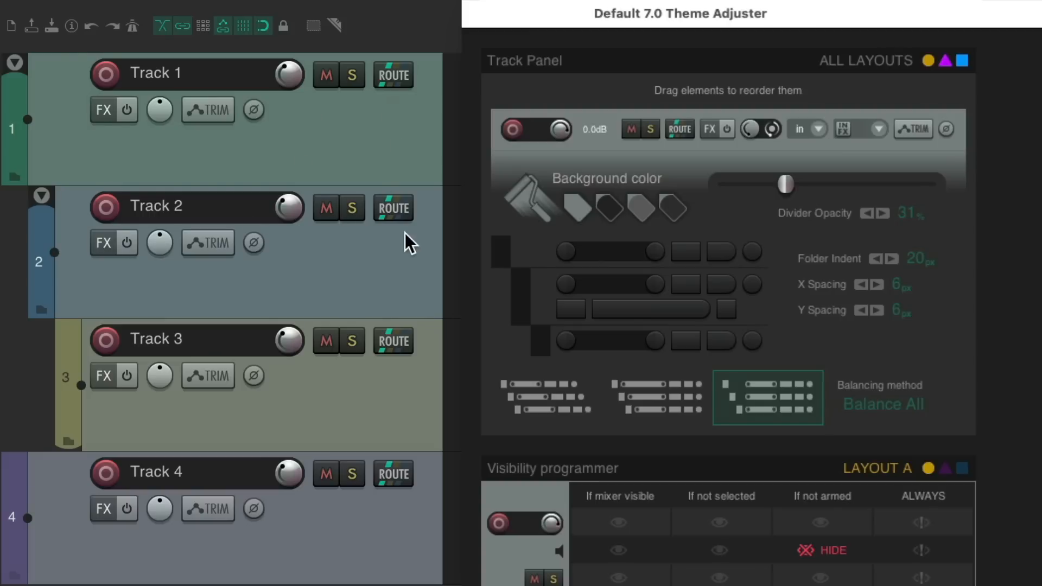
click(534, 404)
click(754, 395)
click(553, 392)
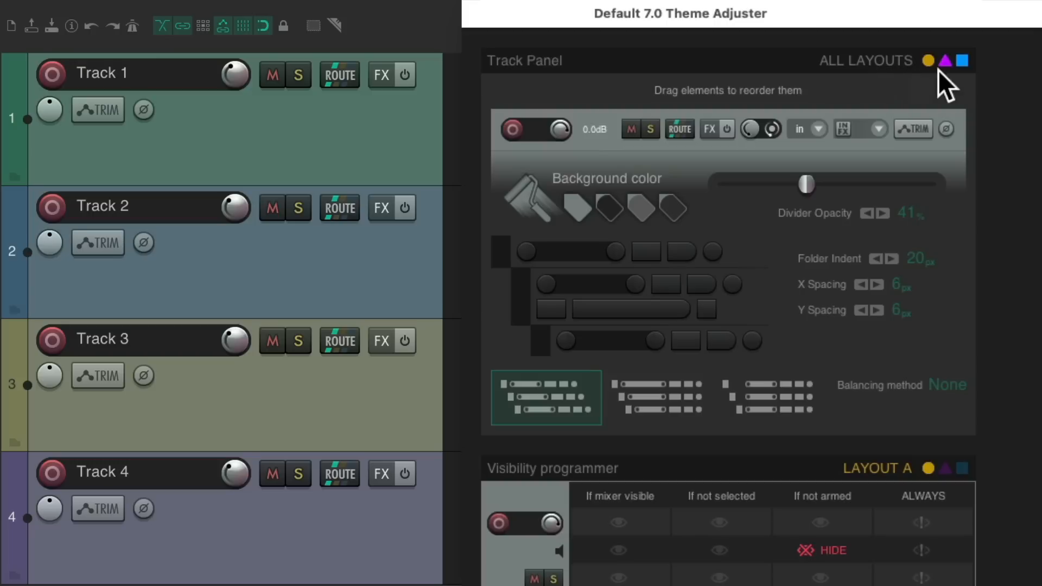
- View the Visibility programmer for Layout B and Layout C, and return to Layout A
scroll(990, 157, down, 6)
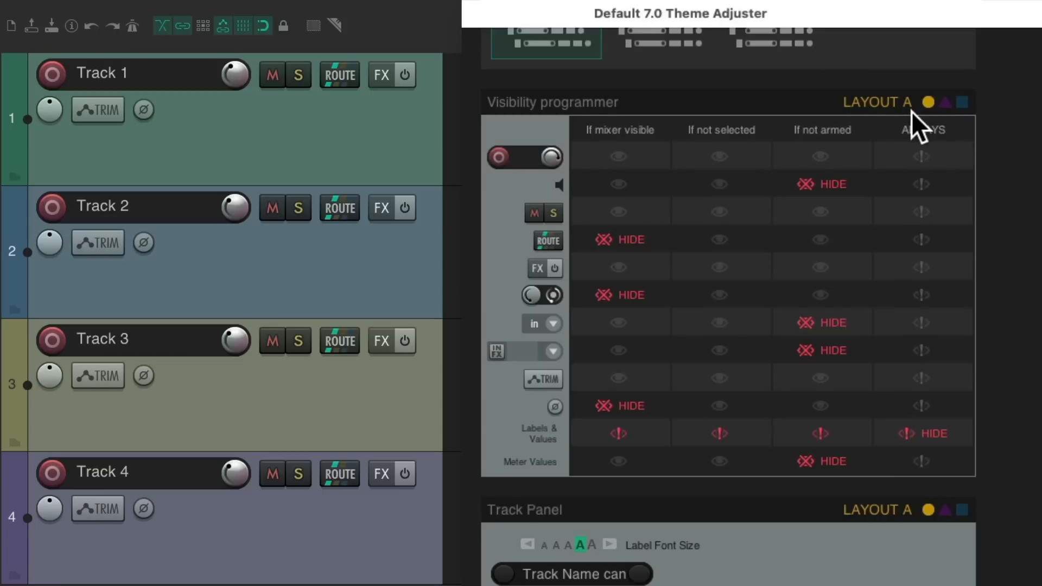
click(945, 102)
click(963, 102)
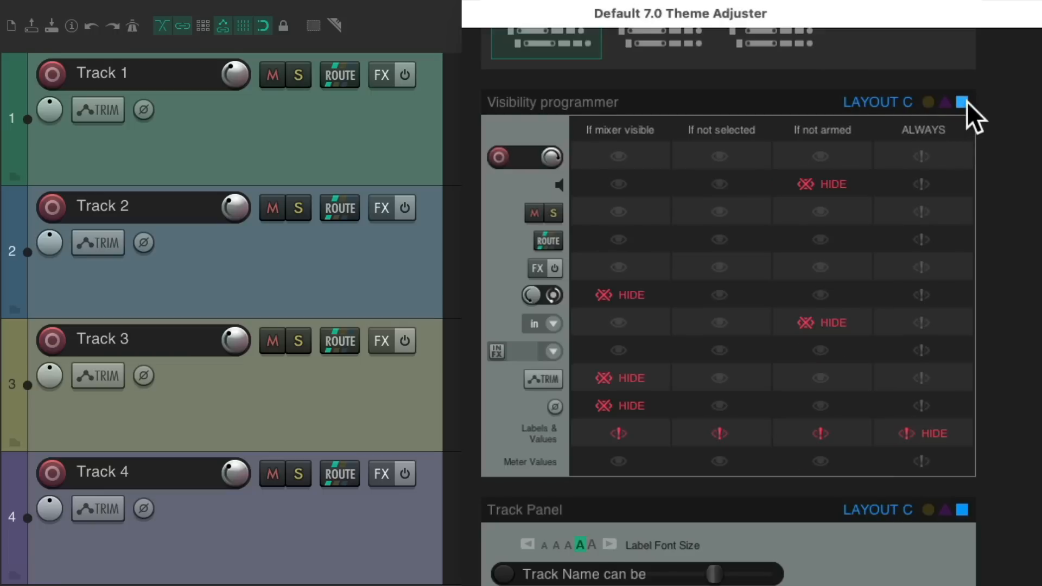
click(928, 102)
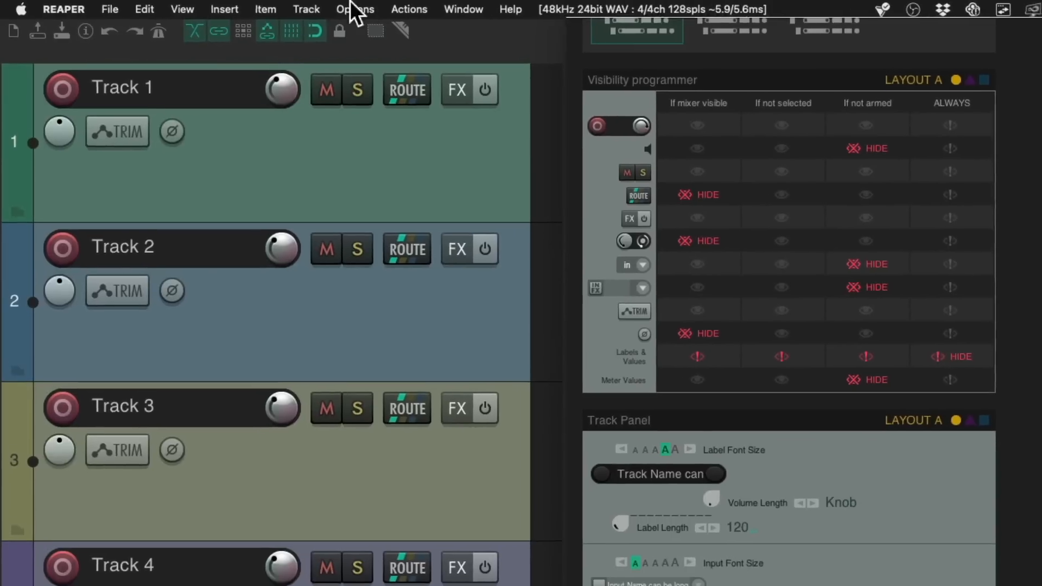
- Open the layout settings in the Screensets/Layouts window and set Track 2's track panel layout to 200%_B
click(194, 8)
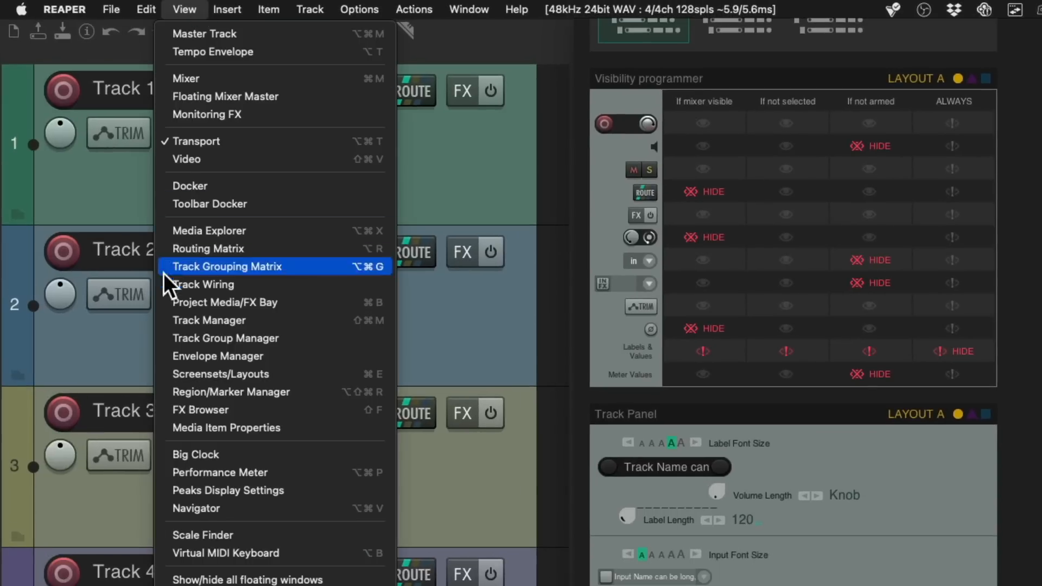
click(164, 373)
click(702, 35)
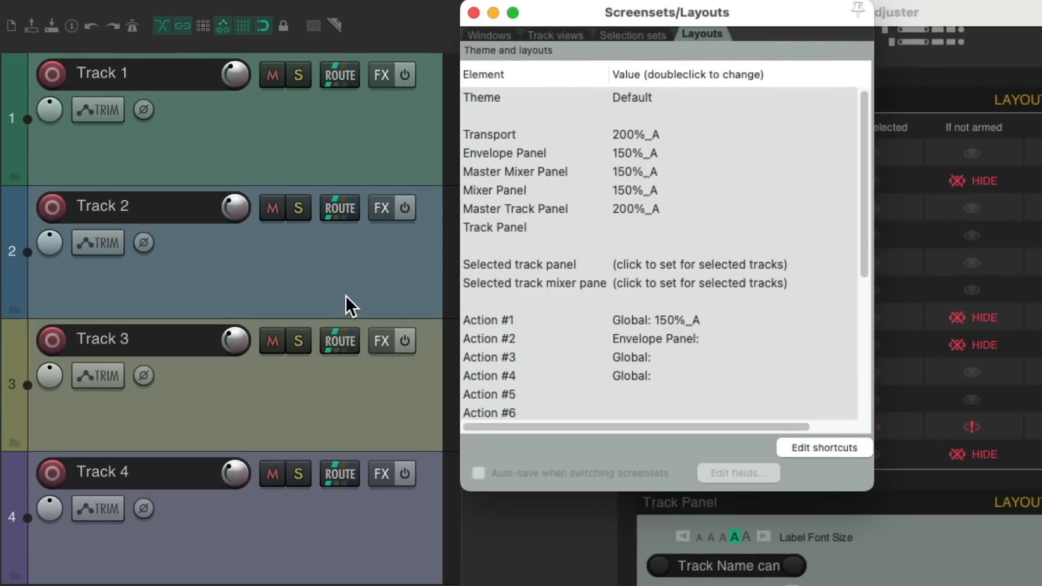
click(325, 263)
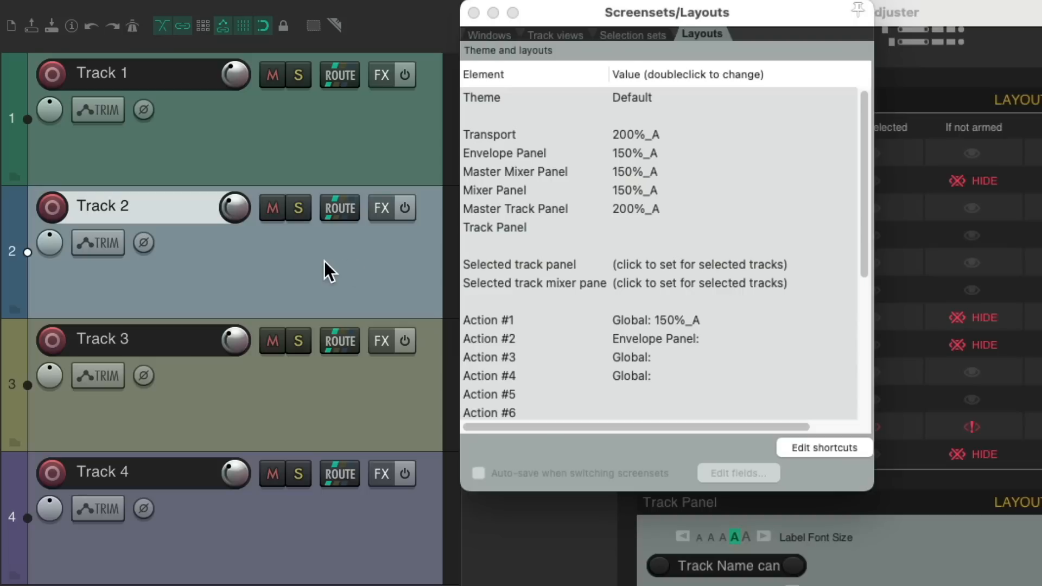
click(706, 264)
click(704, 361)
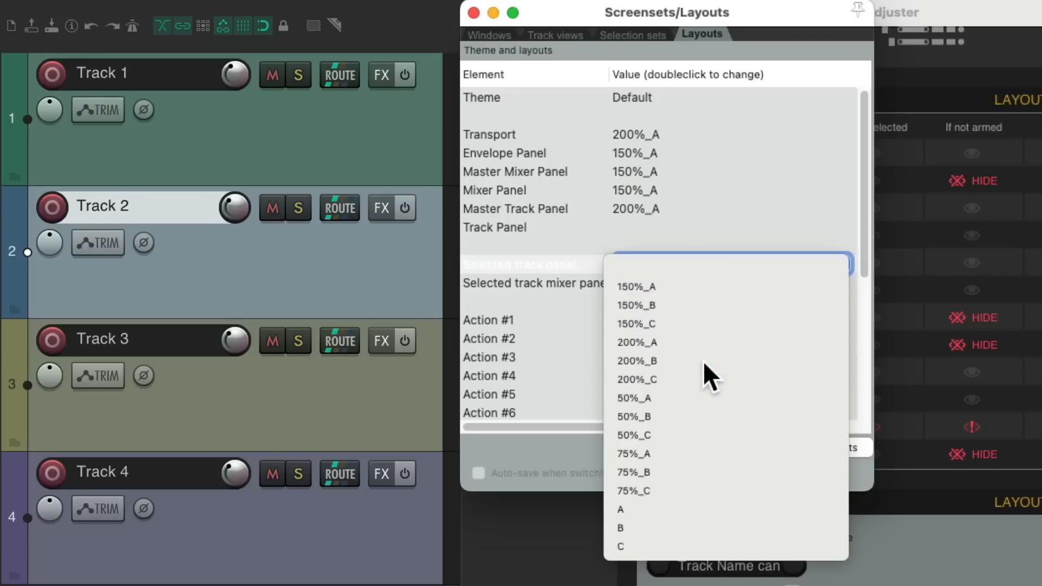
- Try layout C on Track 3's track panel, and replace it with 200%_C
click(418, 384)
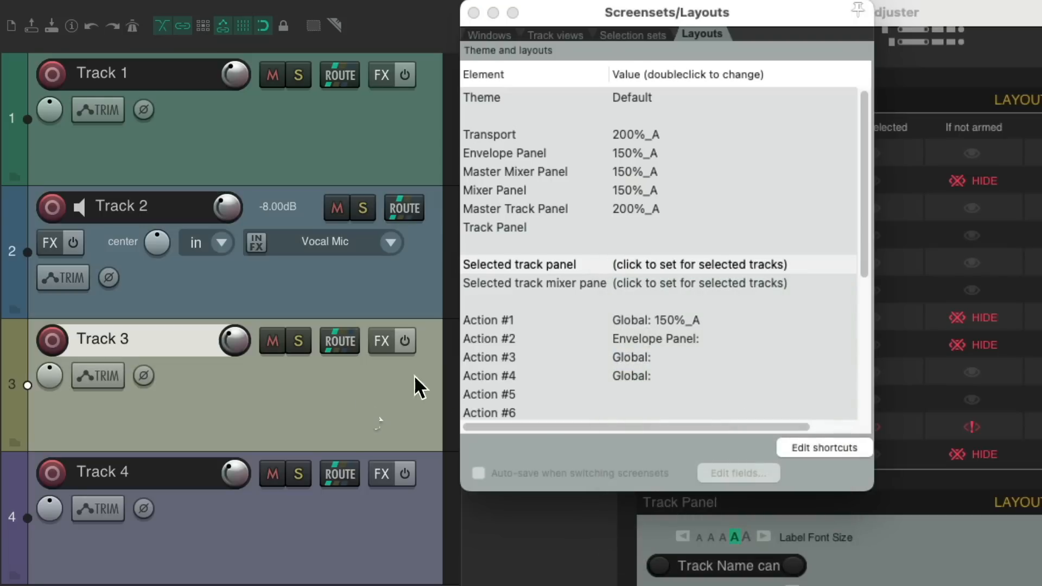
click(729, 265)
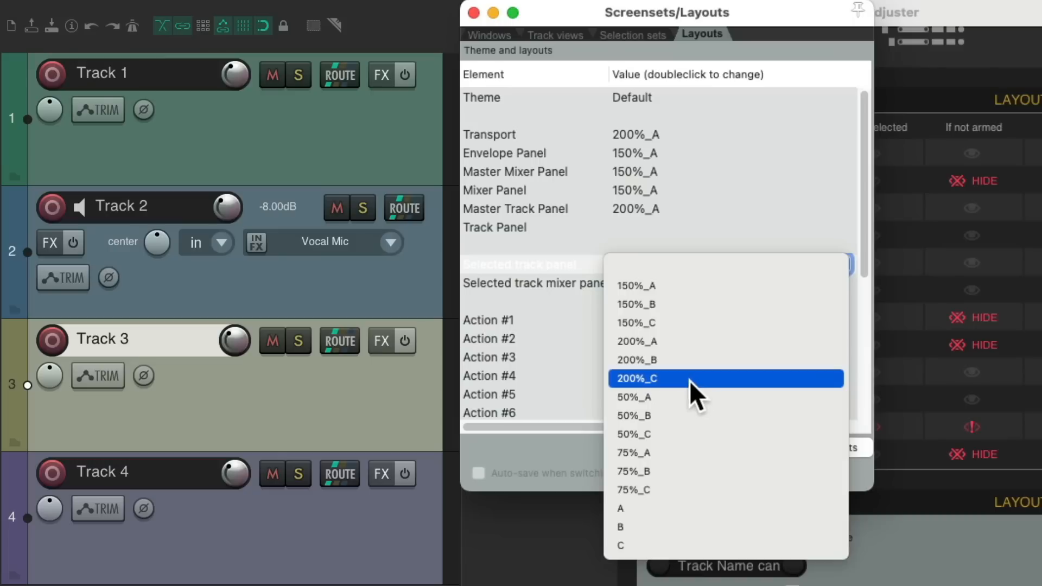
click(672, 547)
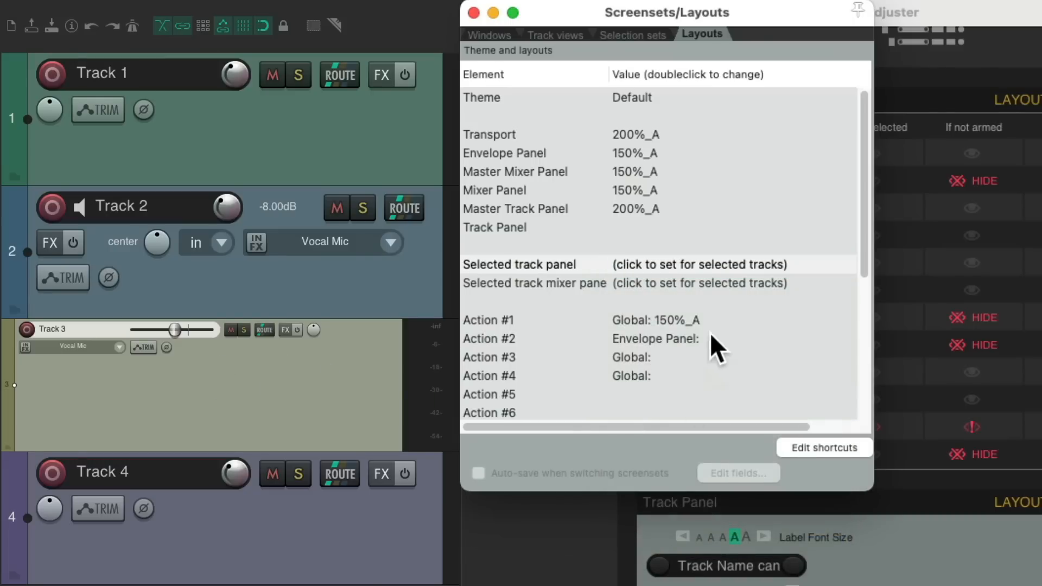
click(698, 265)
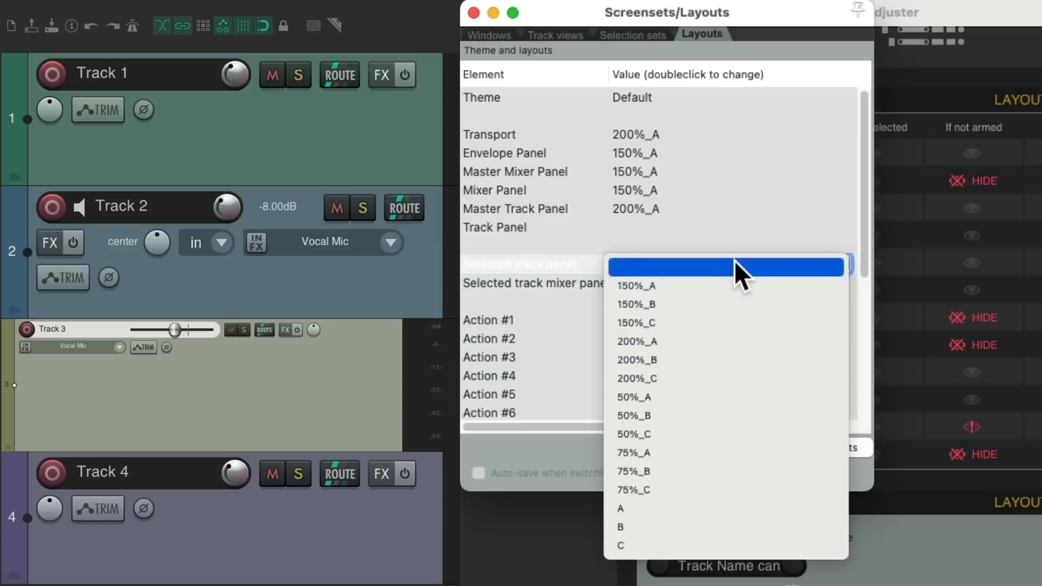
click(720, 377)
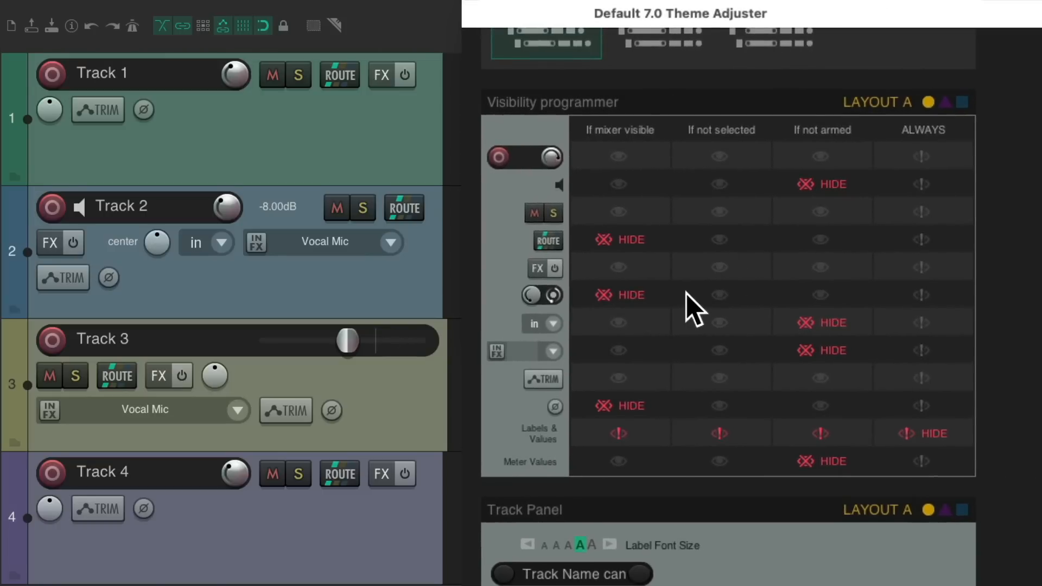
- Compare the Layout B and C visibility rules with the tracks using them, and switch back to Layout A
click(944, 102)
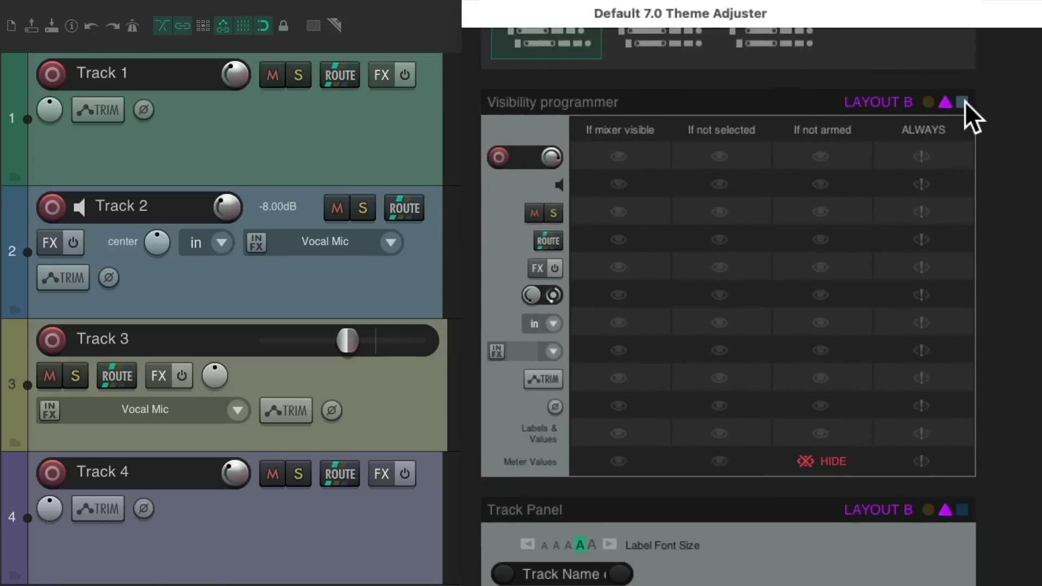
click(963, 101)
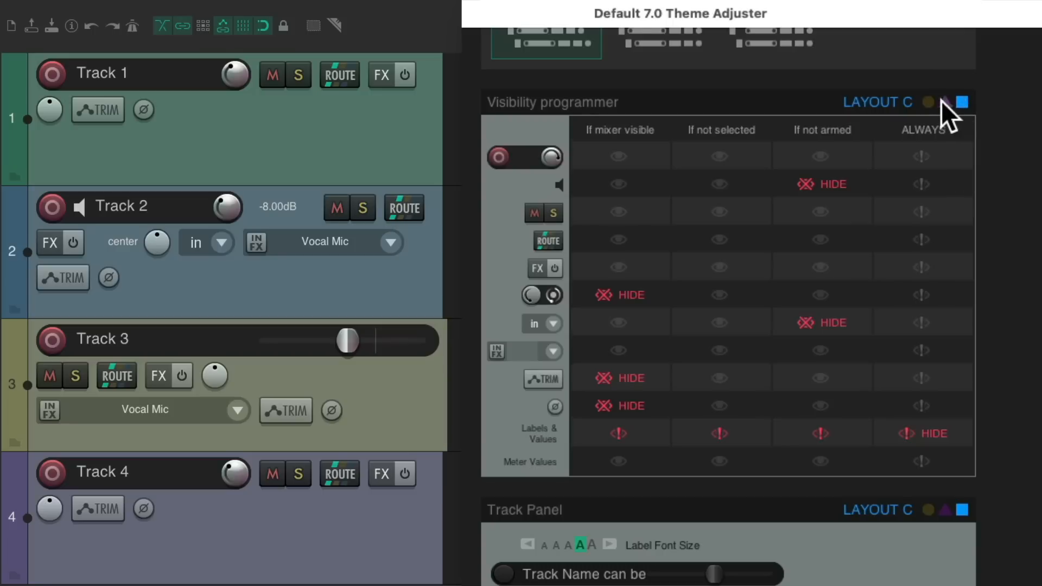
click(927, 102)
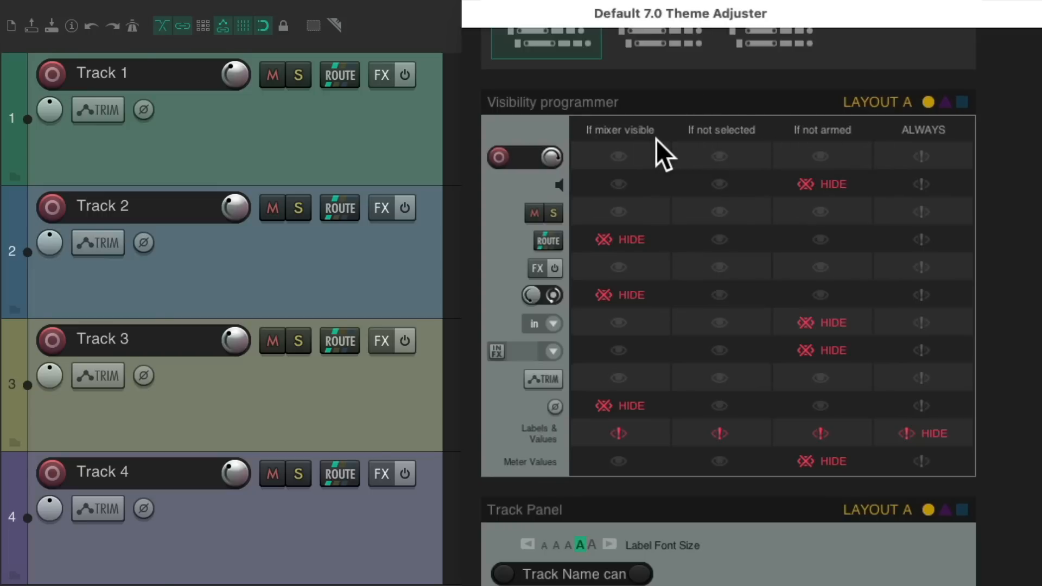
- Show the mixer to check Layout A's "If mixer visible" rules on the track panels, and hide it again
key(super+m)
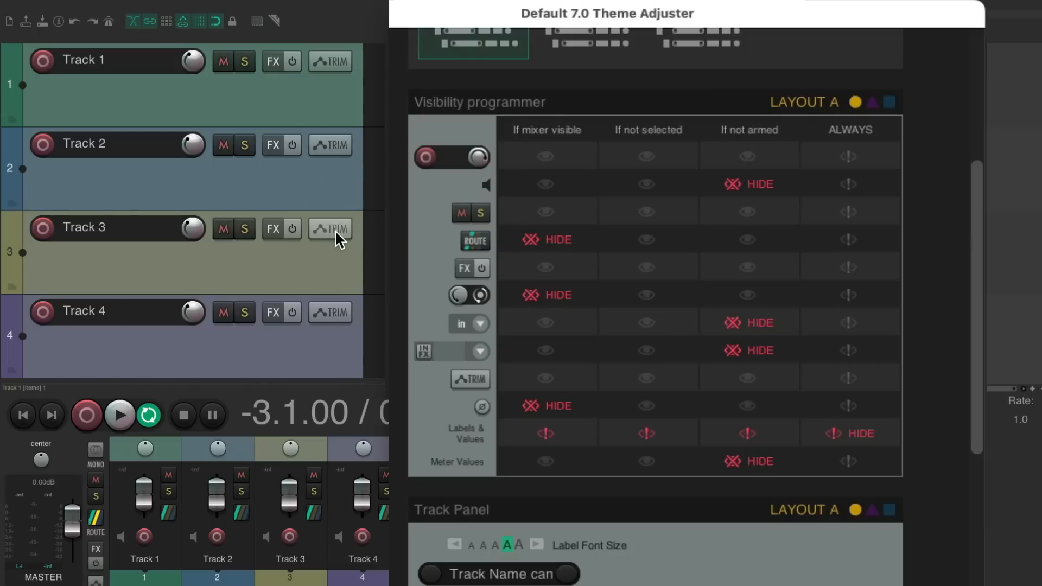
key(super+m)
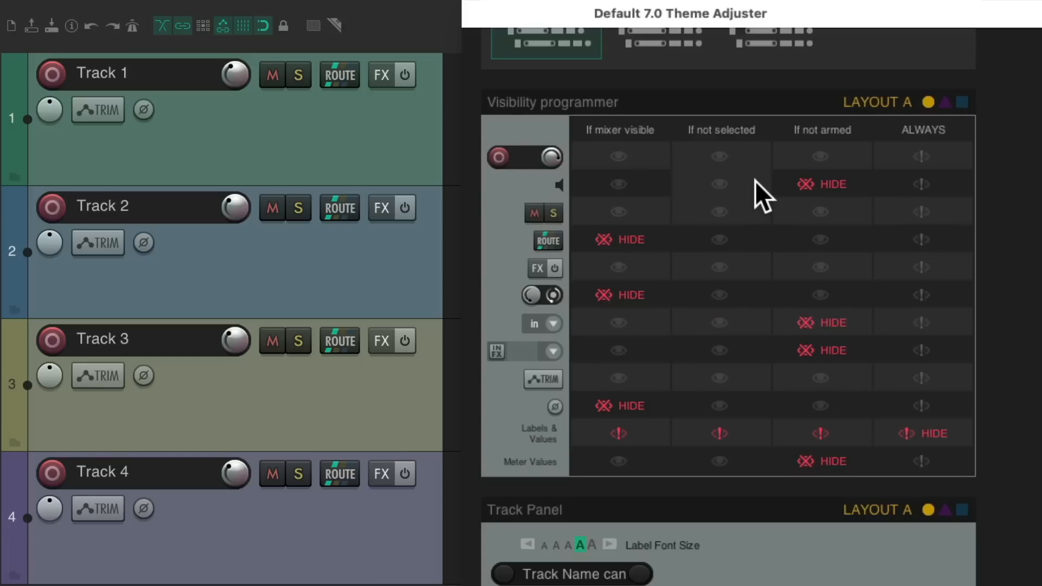
- Set Layout A to hide the mute/solo, Route and FX buttons when a track is not selected
click(729, 210)
click(735, 237)
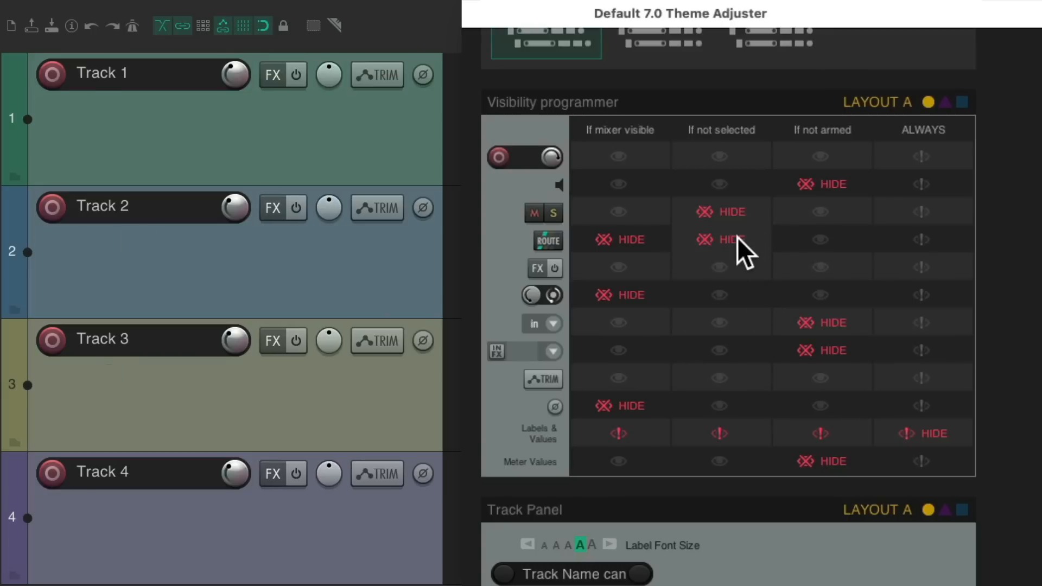
click(731, 268)
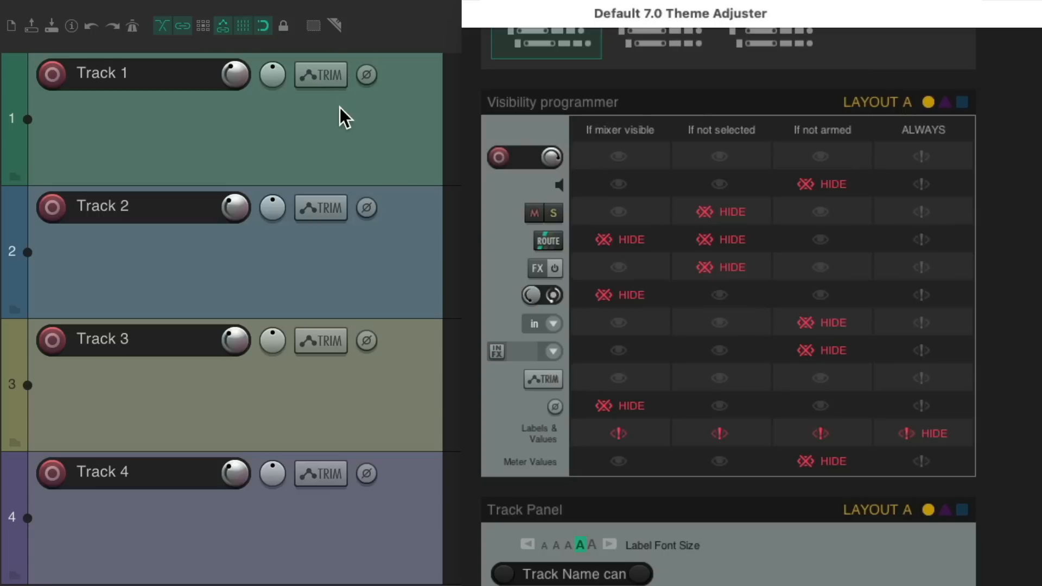
- Select Tracks 1, 2 and 3 in turn to check the "If not selected" rules, and deselect the last one
click(352, 115)
click(361, 260)
click(335, 131)
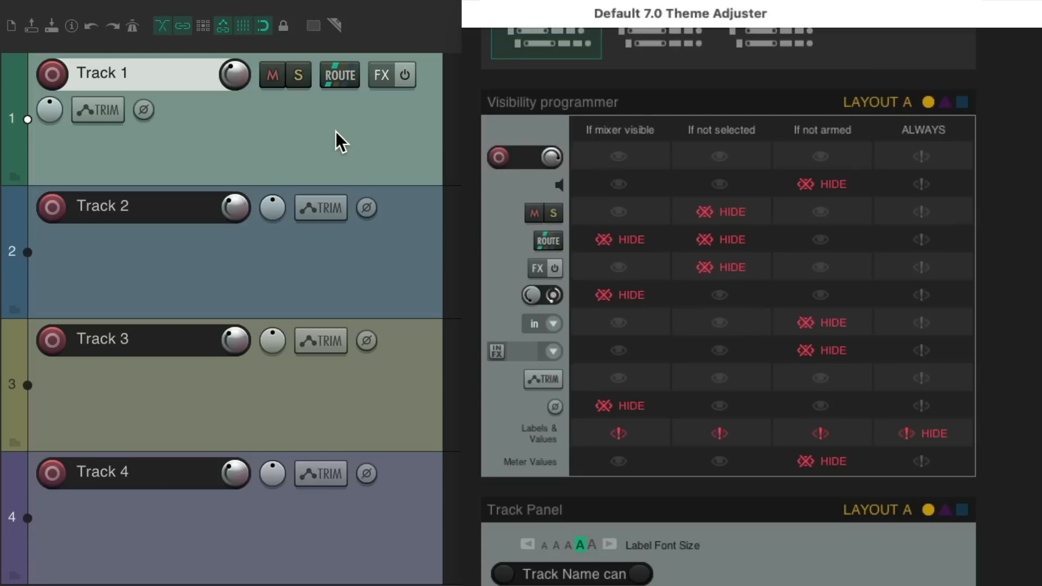
click(356, 237)
click(377, 410)
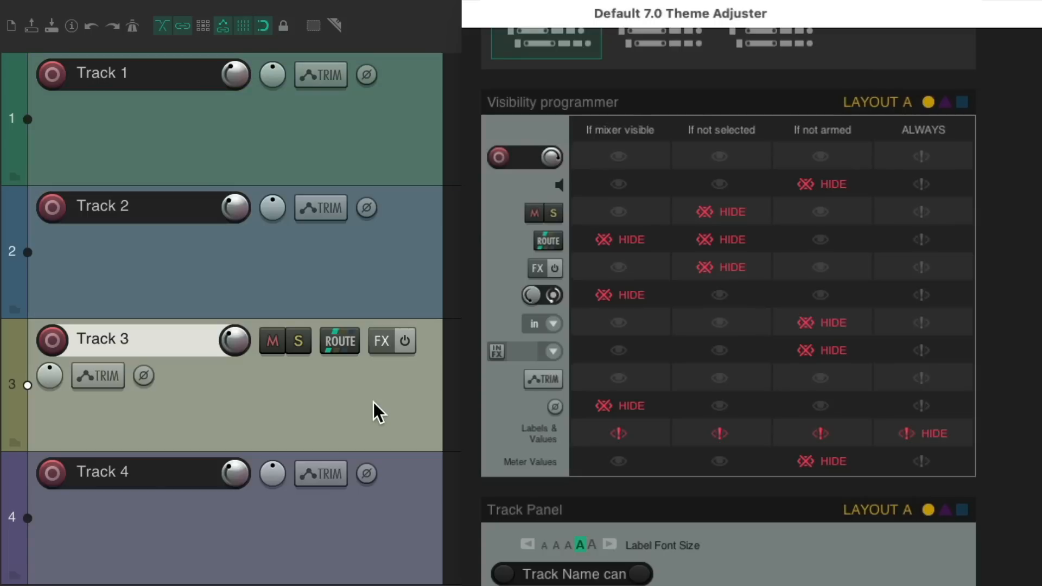
super+click(374, 402)
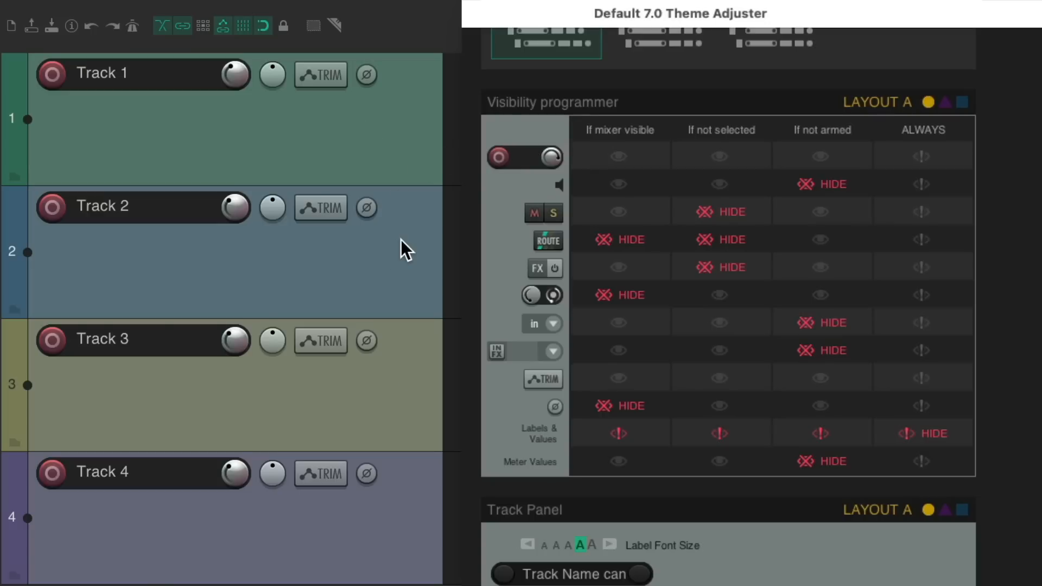
- Remove the "If not selected" hide rules from the mute/solo, Route and FX buttons in Layout A
click(745, 213)
click(746, 232)
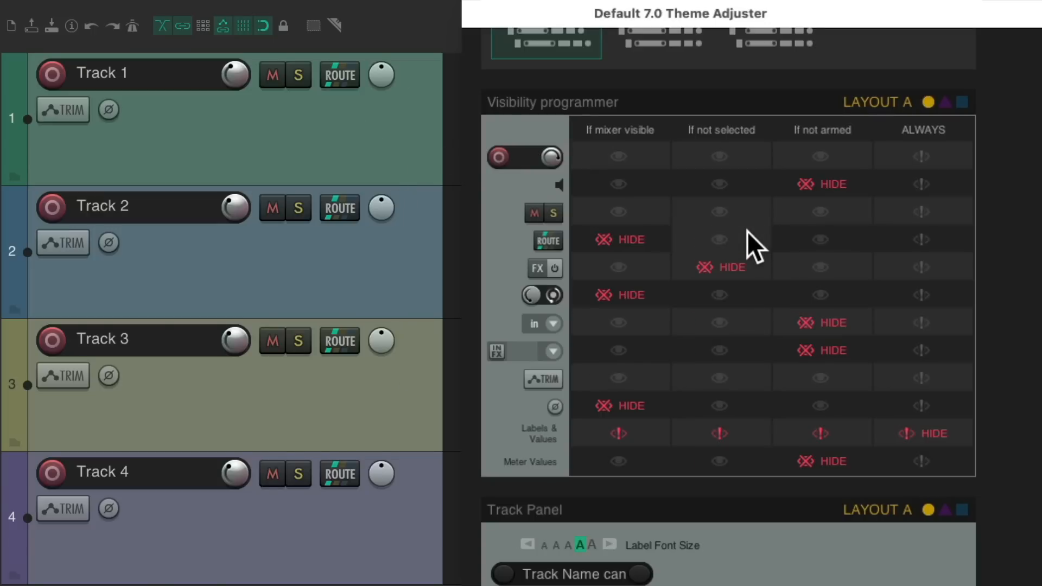
click(741, 274)
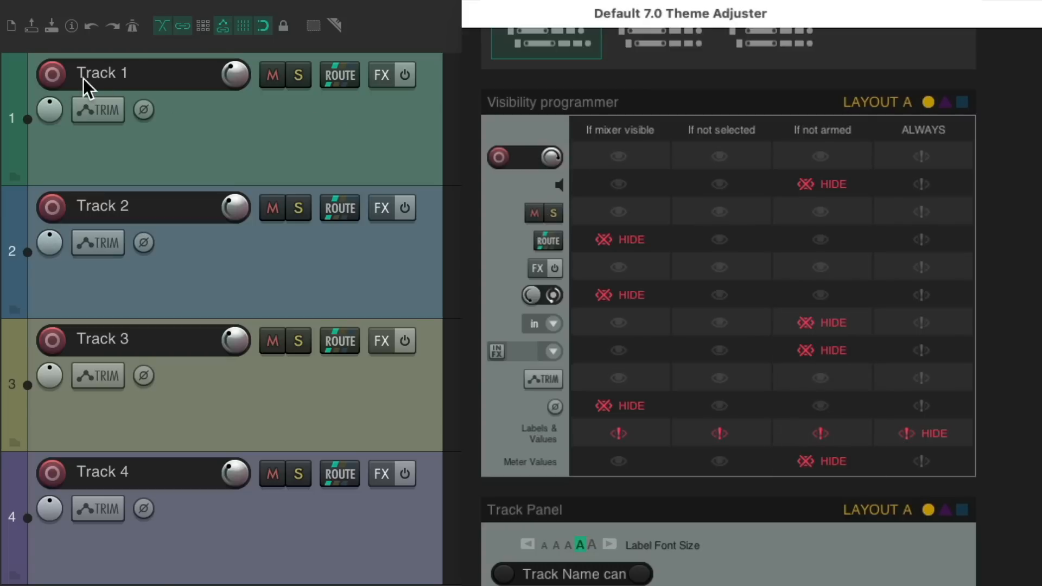
- Record-arm Track 1 to examine its input monitoring and recording controls, and disarm it
click(53, 75)
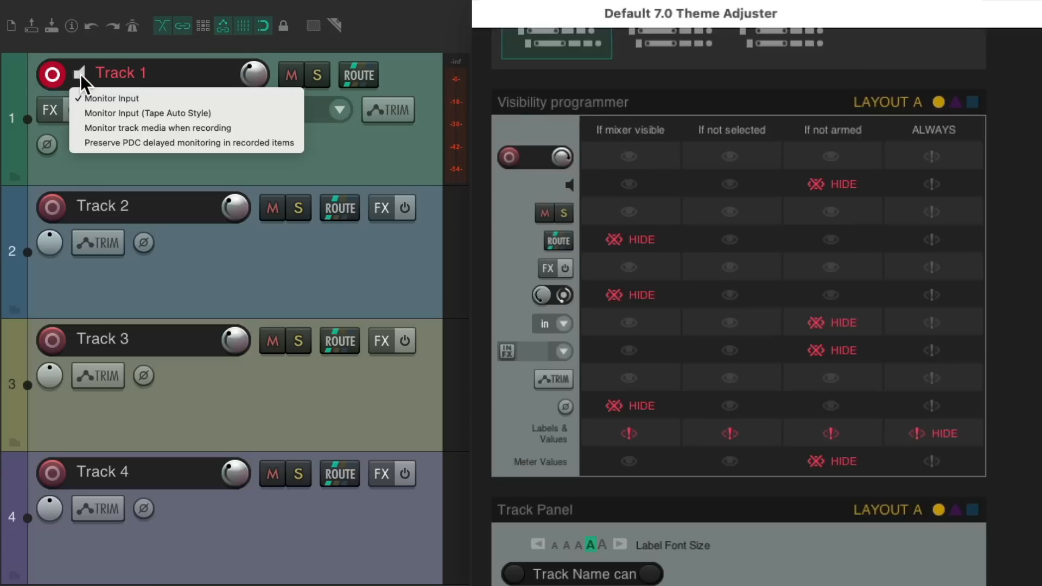
click(169, 108)
click(168, 106)
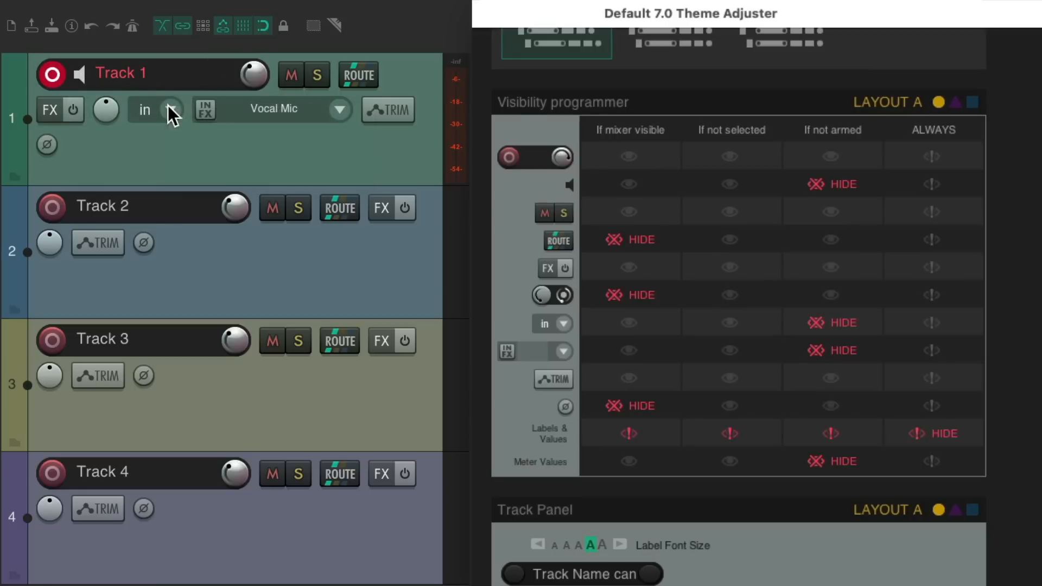
click(52, 75)
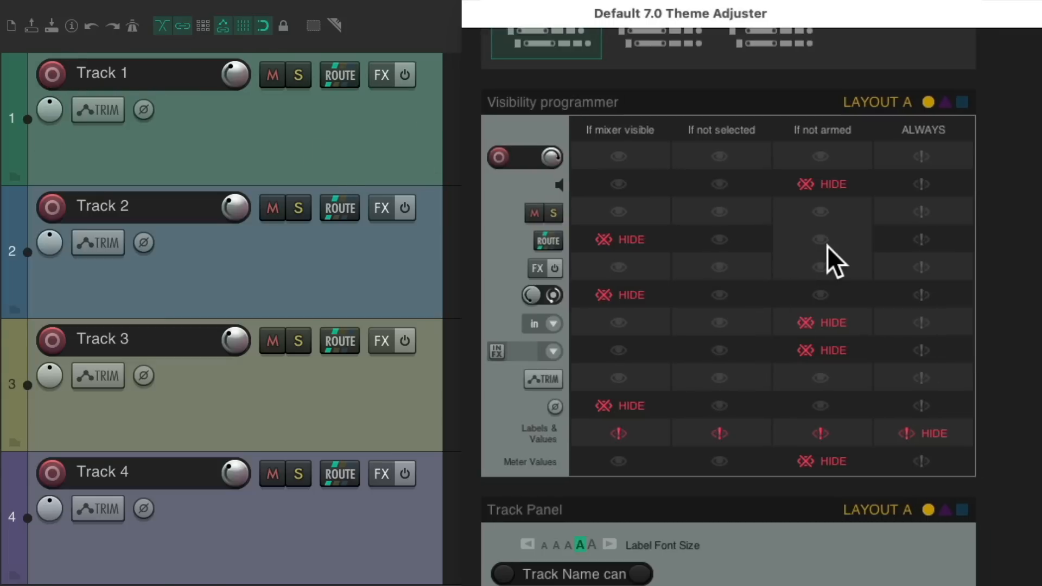
- Remove Layout A's "If not armed" hide rules for the monitor, "in", input selector and Meter Values rows, and test by arming Track 1
click(837, 181)
click(850, 323)
click(845, 351)
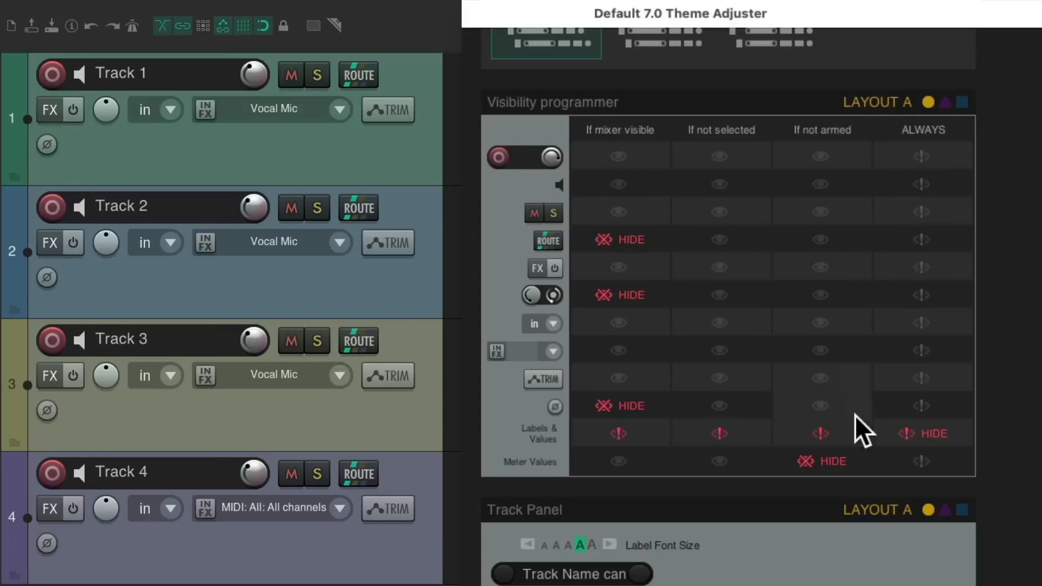
click(843, 462)
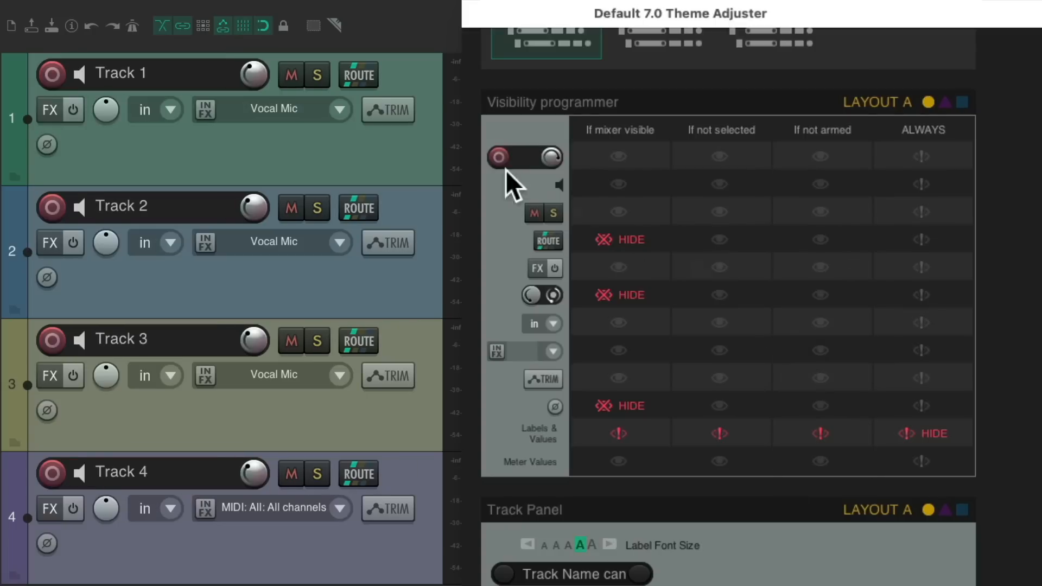
click(50, 79)
click(50, 78)
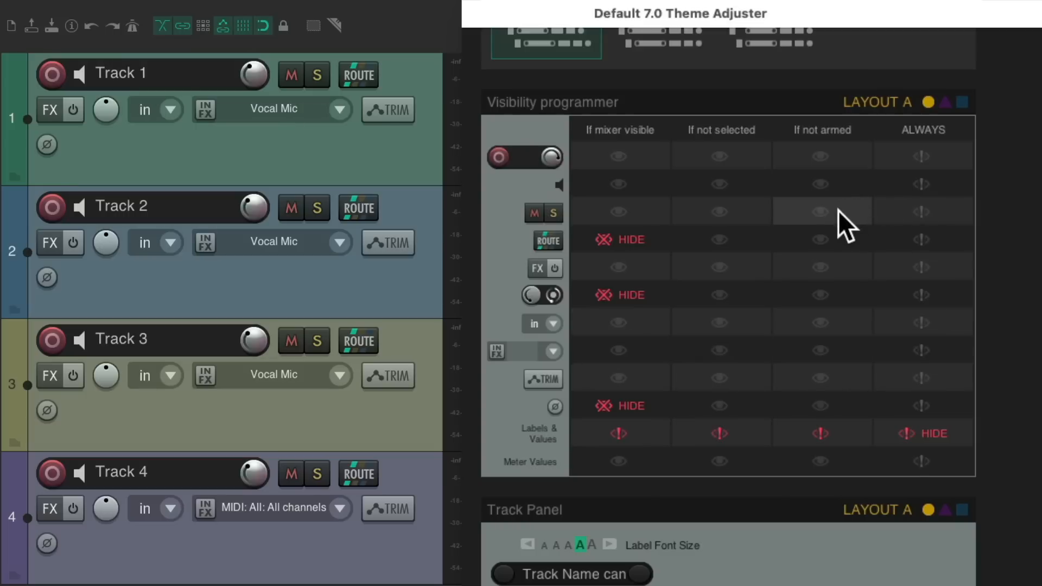
- Set Layout A to hide the monitor button, "in" button, input selector and Meter Values when a track is not armed
click(828, 187)
click(834, 321)
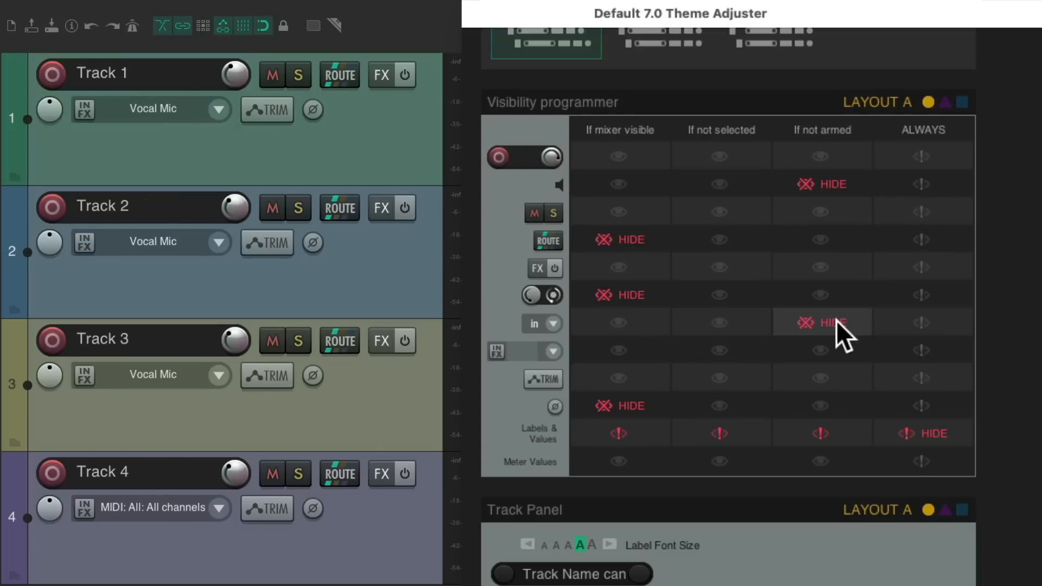
click(845, 348)
click(838, 462)
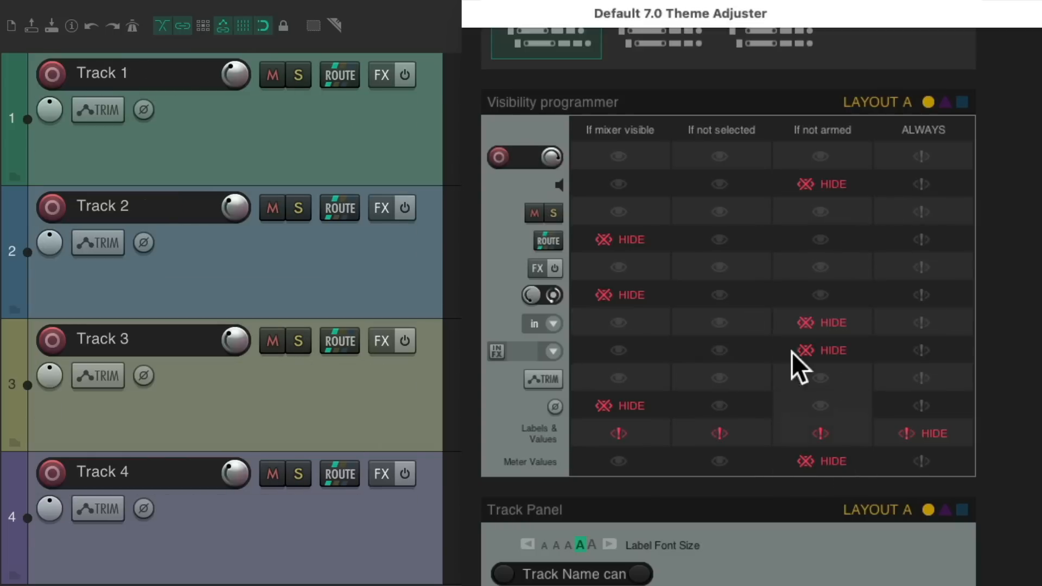
- Clear the "If not armed" hide rules again for the monitor button, "in" button, input selector and Meter Values in Layout A
click(821, 185)
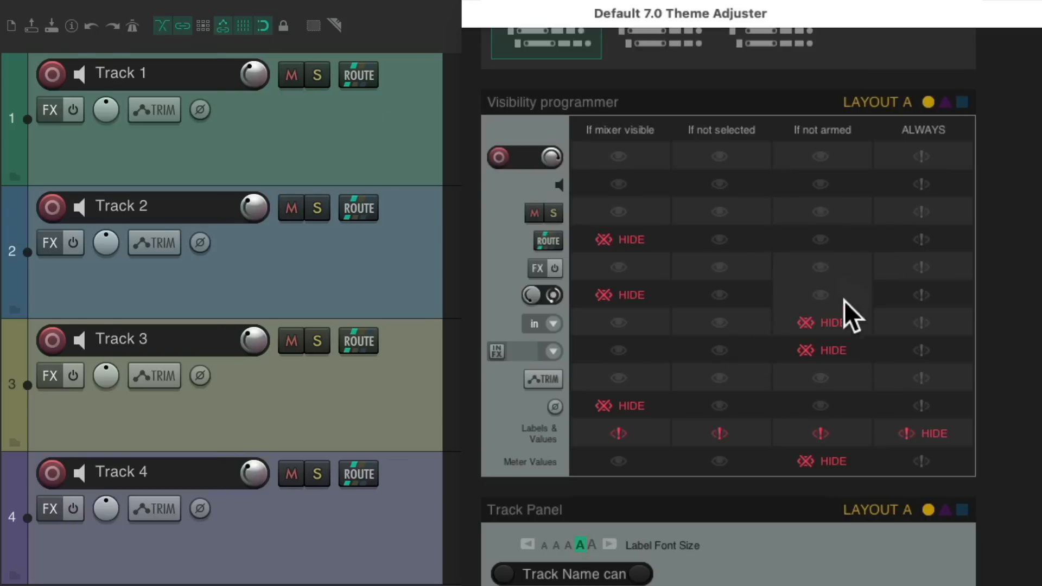
click(844, 322)
click(845, 350)
click(835, 461)
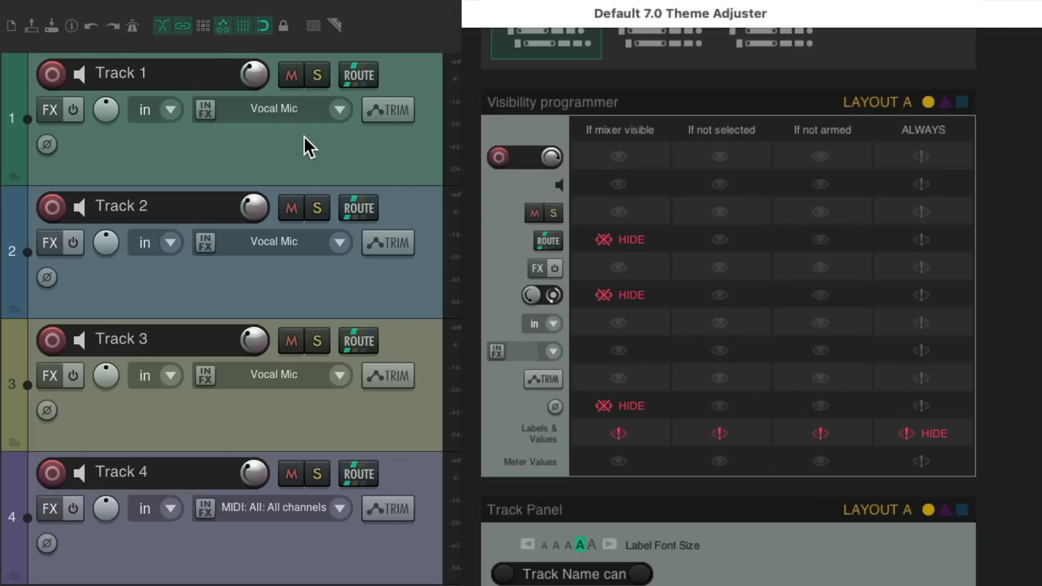
- Restore Layout A's four "If not armed" hide rules: monitor button, "in" button, input selector and Meter Values
click(831, 185)
click(839, 322)
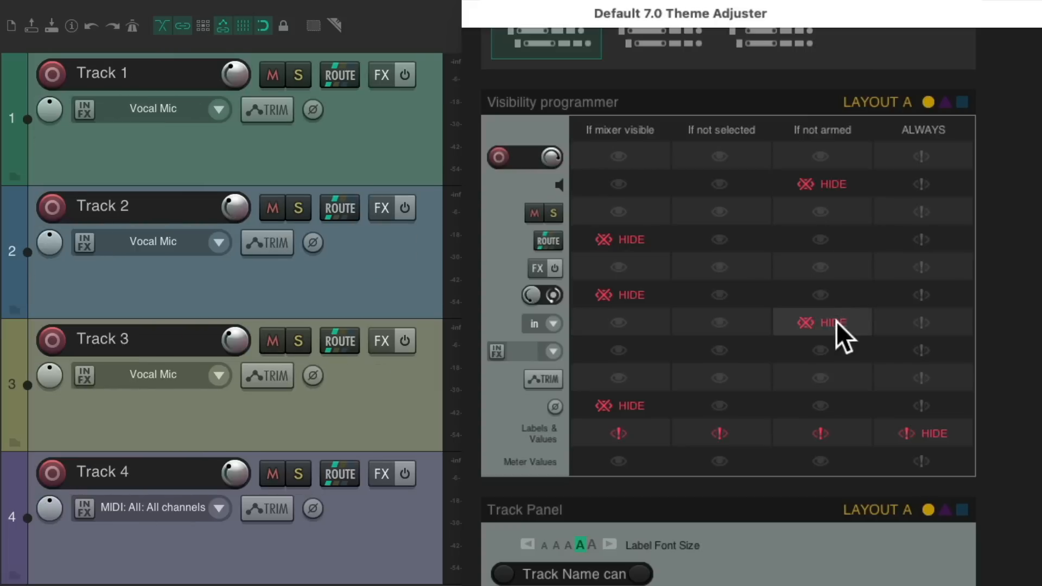
click(838, 351)
click(832, 460)
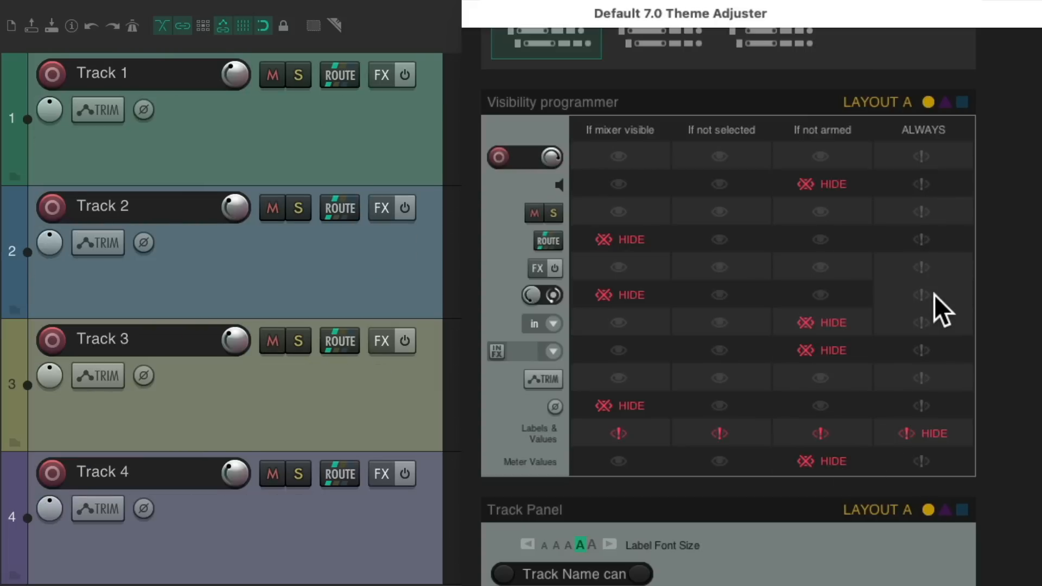
- Set the mute/solo buttons to ALWAYS hide in Layout A, and test by selecting and arming Track 1 and toggling the mixer
click(938, 217)
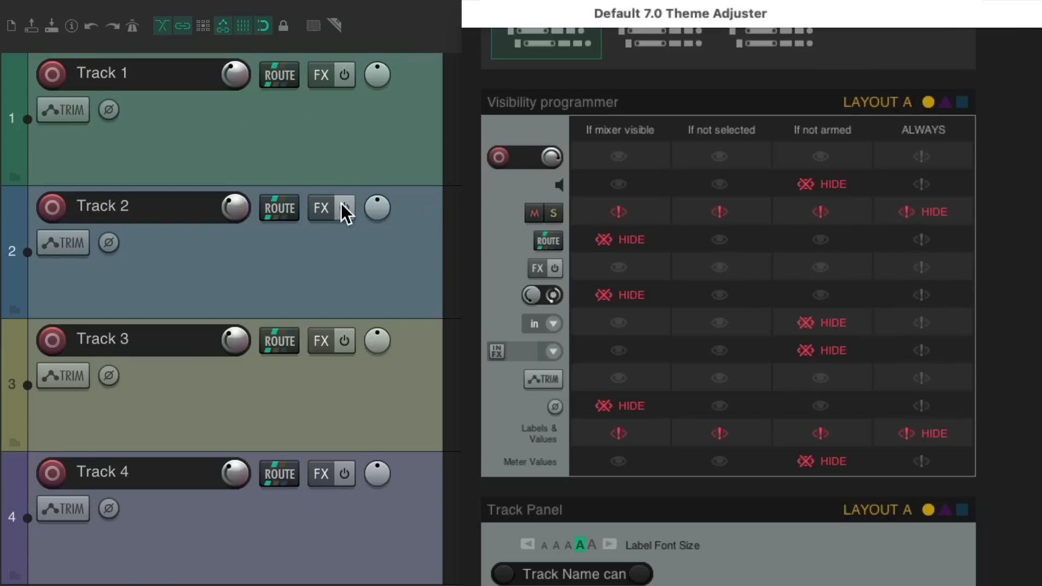
click(340, 107)
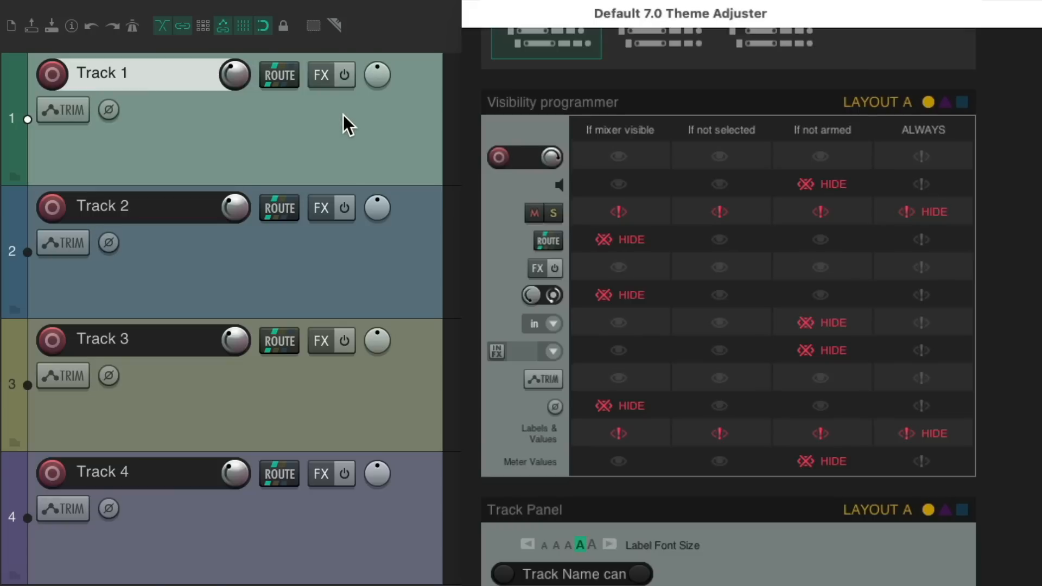
super+click(343, 115)
click(52, 73)
click(52, 74)
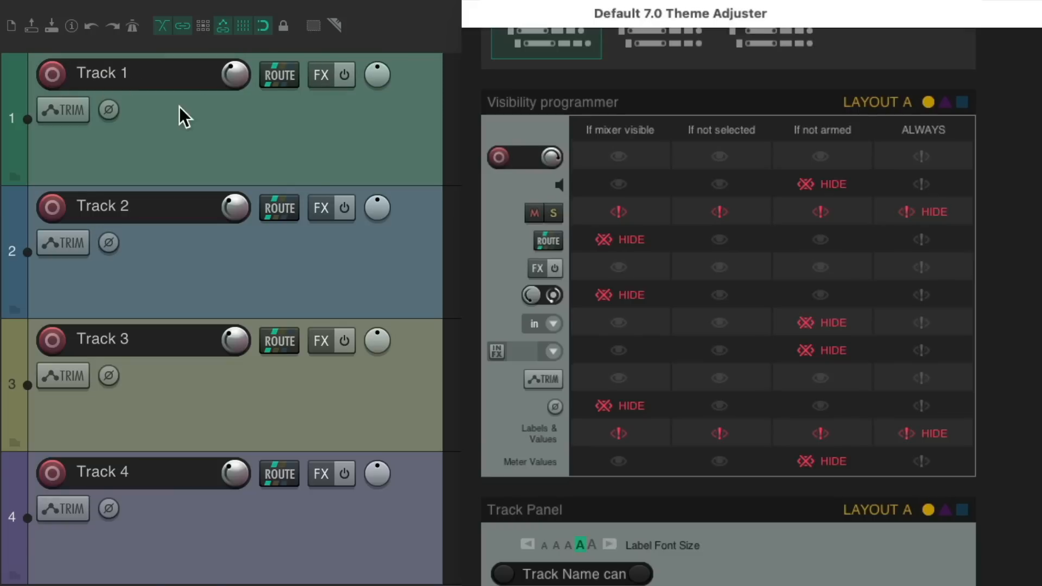
key(super+m)
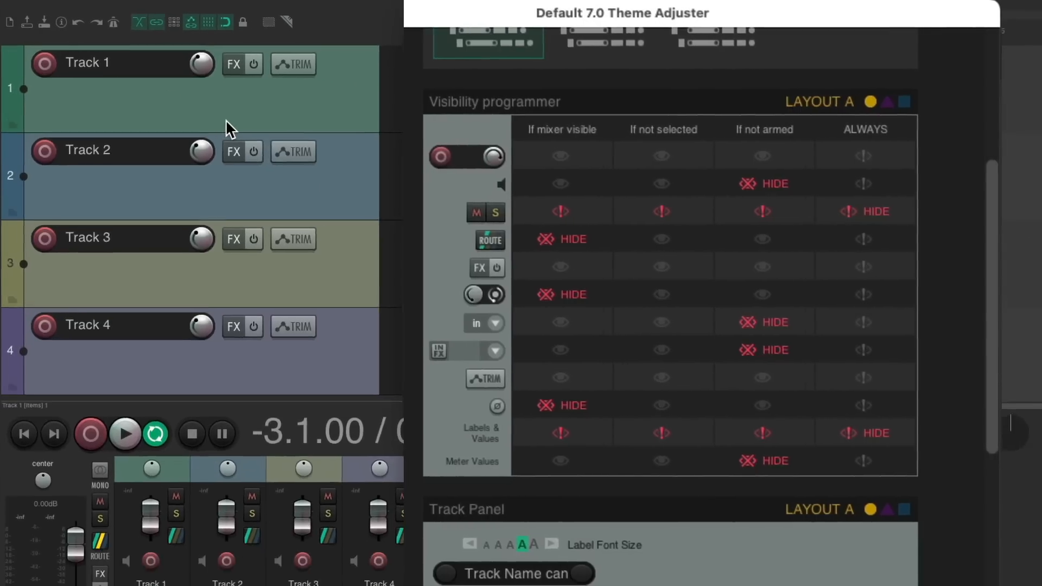
key(super+m)
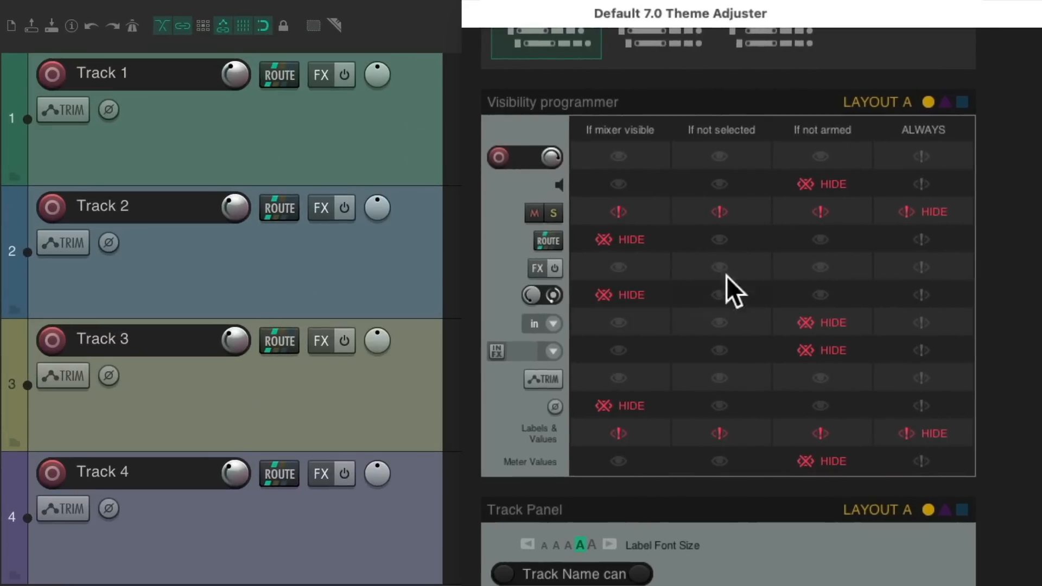
- Remove the ALWAYS hide rule from the mute/solo buttons, and switch the Labels & Values ALWAYS rule off and back on
click(856, 213)
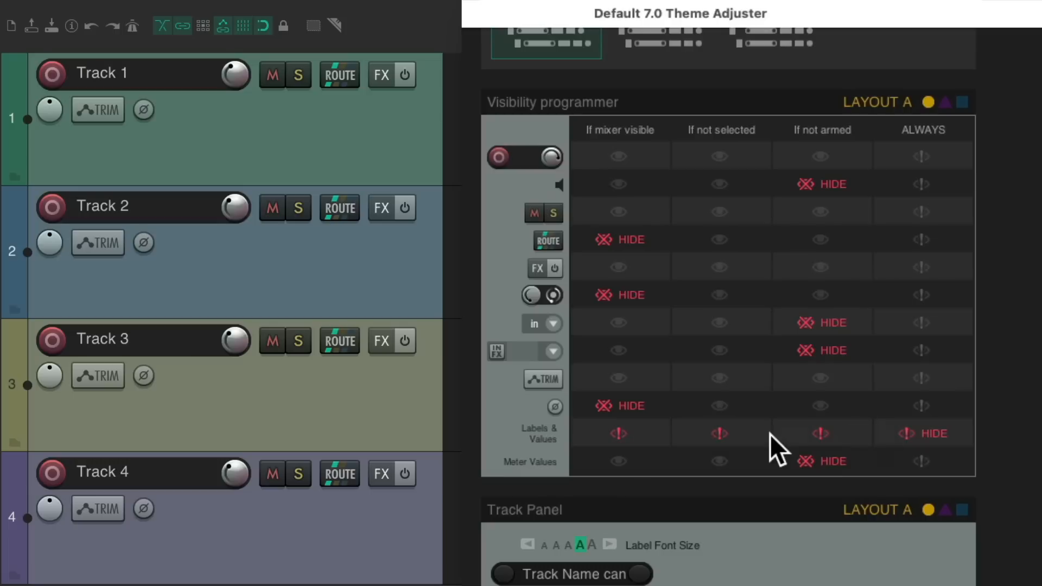
click(933, 434)
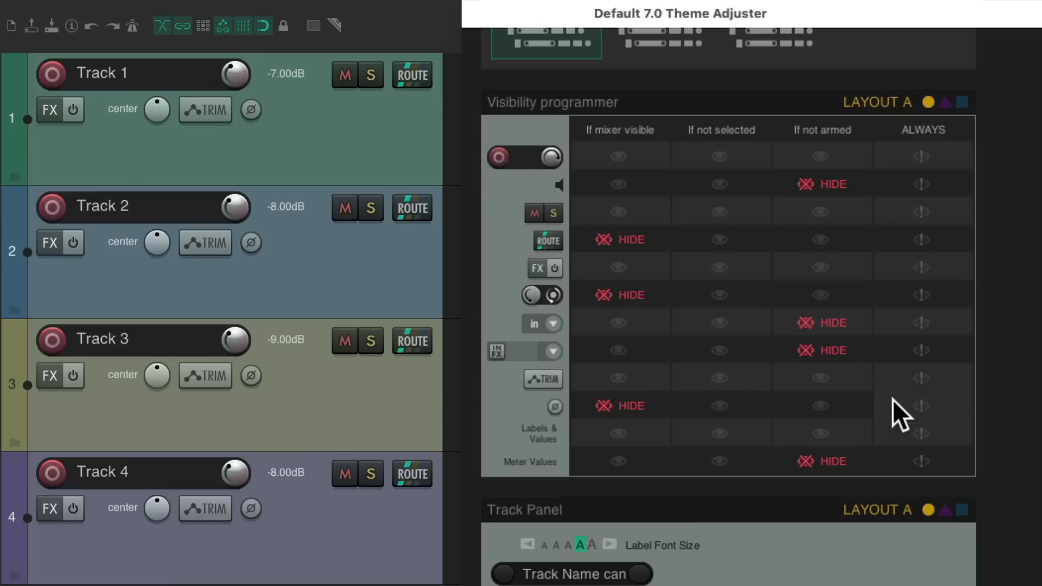
click(919, 430)
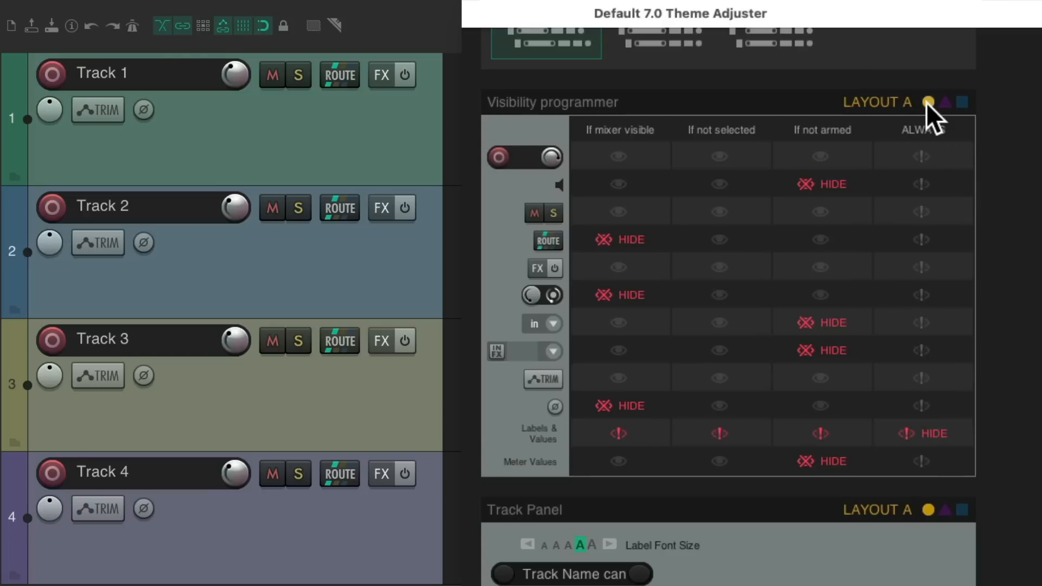
- View the visibility rules of Layouts B and C, and return to Layout A
click(942, 103)
click(960, 102)
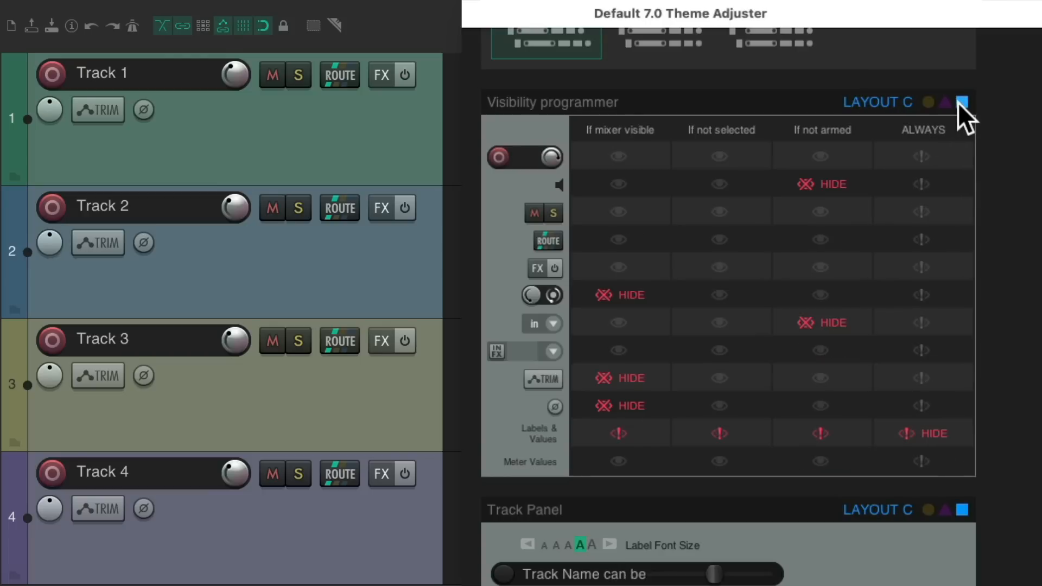
click(928, 103)
- Try the smallest label font size for Layout A's track panel, and restore the second-largest size
scroll(992, 270, down, 3)
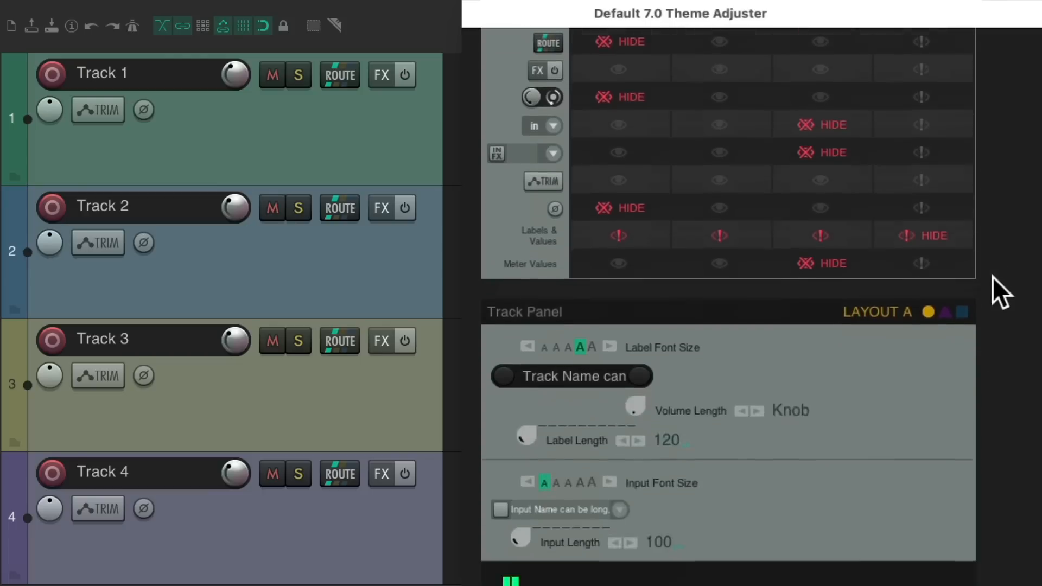
scroll(991, 277, down, 3)
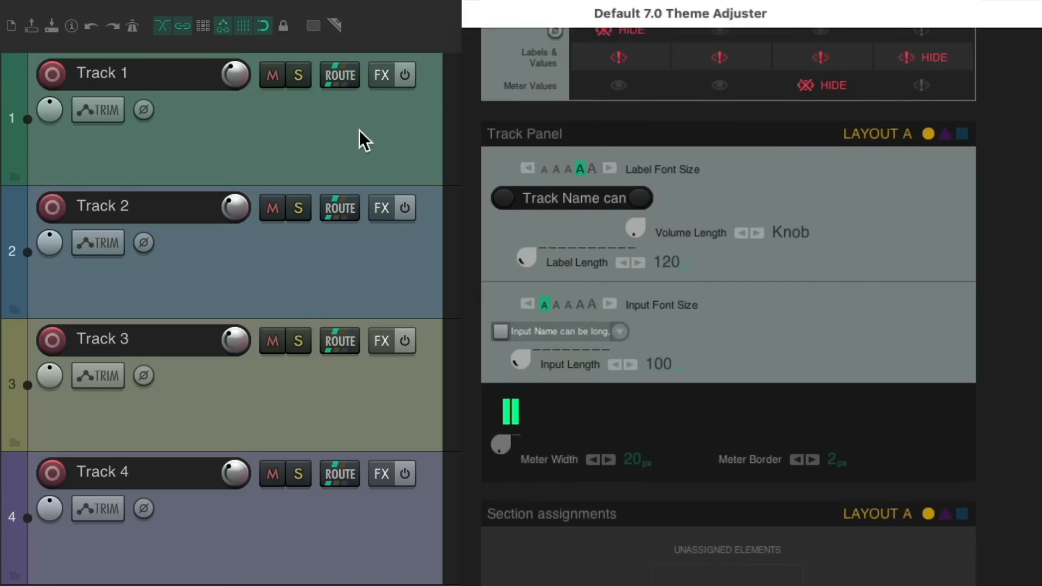
click(579, 167)
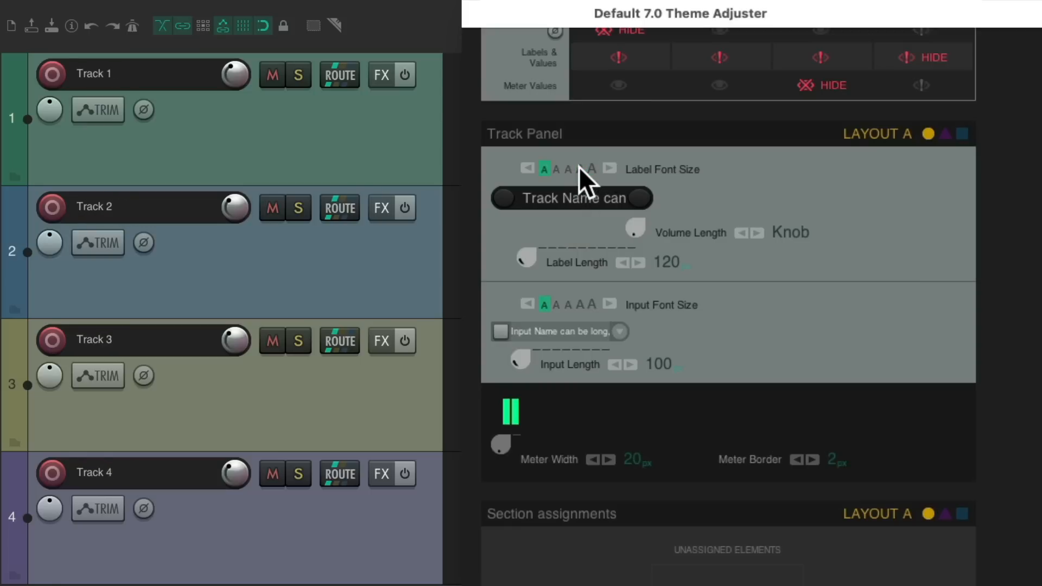
click(579, 167)
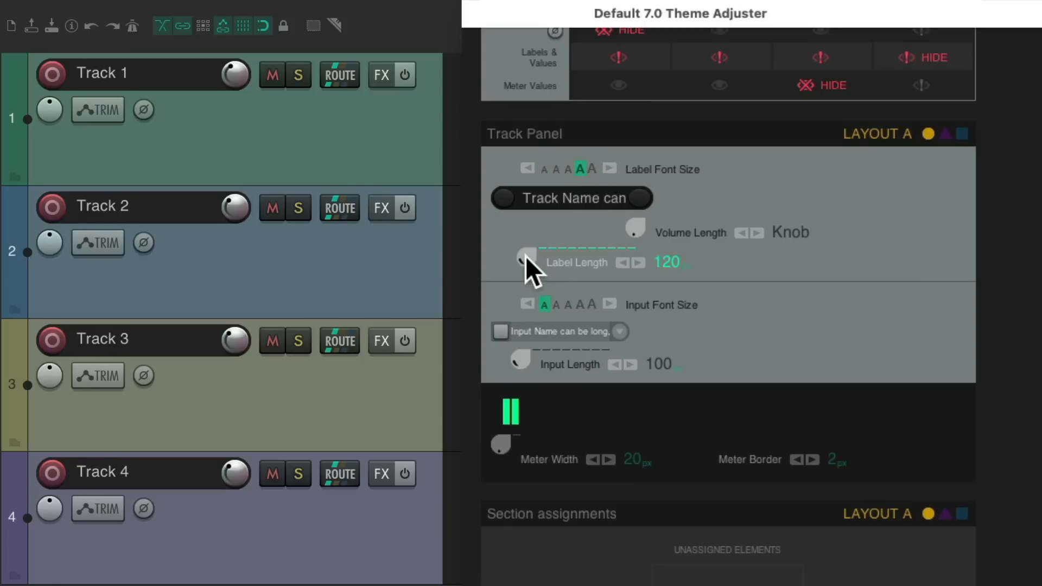
- Shorten Layout A's label length to 93 and rename Track 1 as "Track 1 - Best Track So Far"
drag(523, 256, 495, 266)
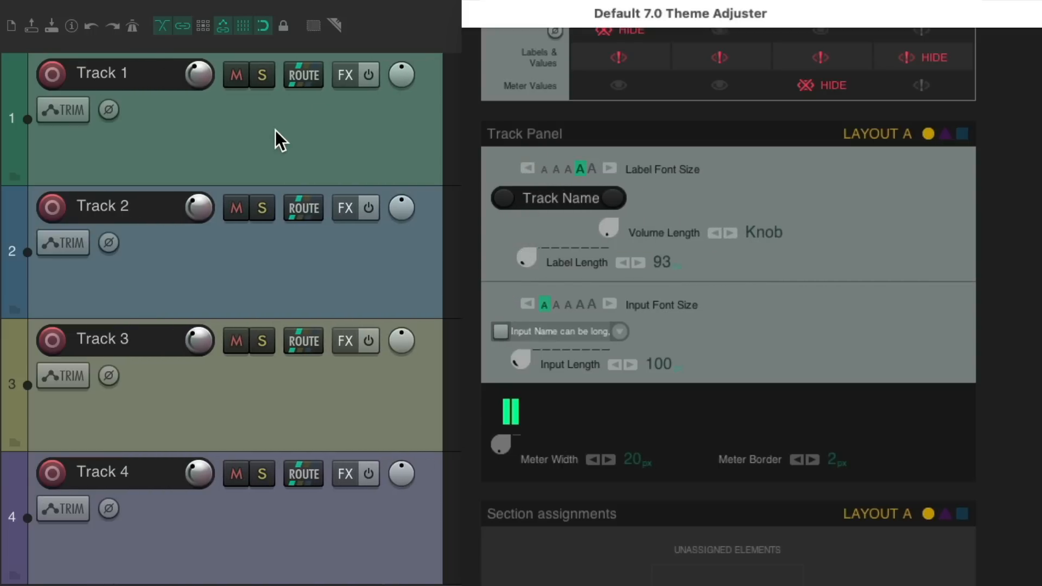
double_click(146, 70)
key(Right)
text(- Best Track So Far)
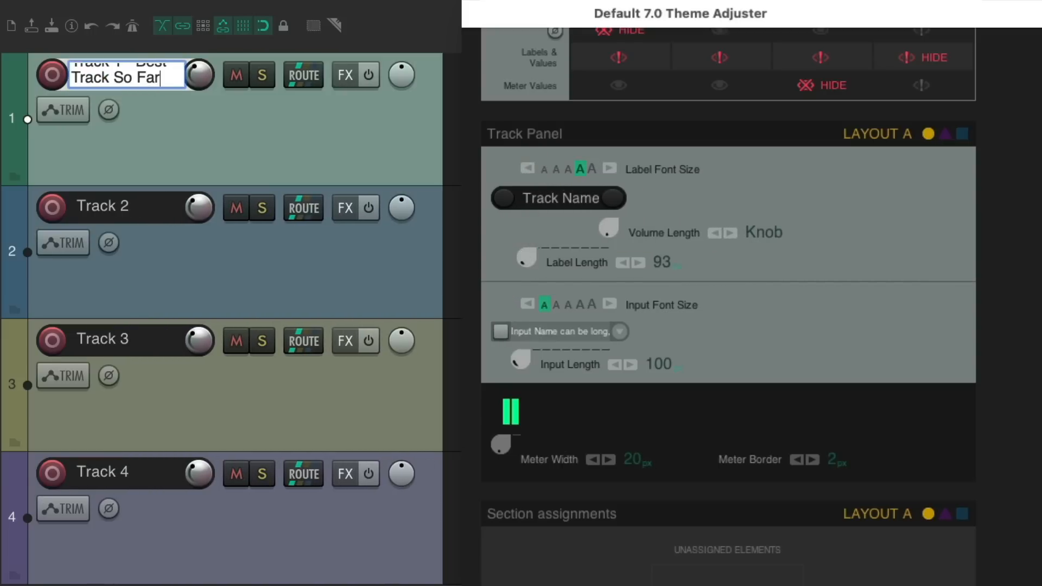
key(Return)
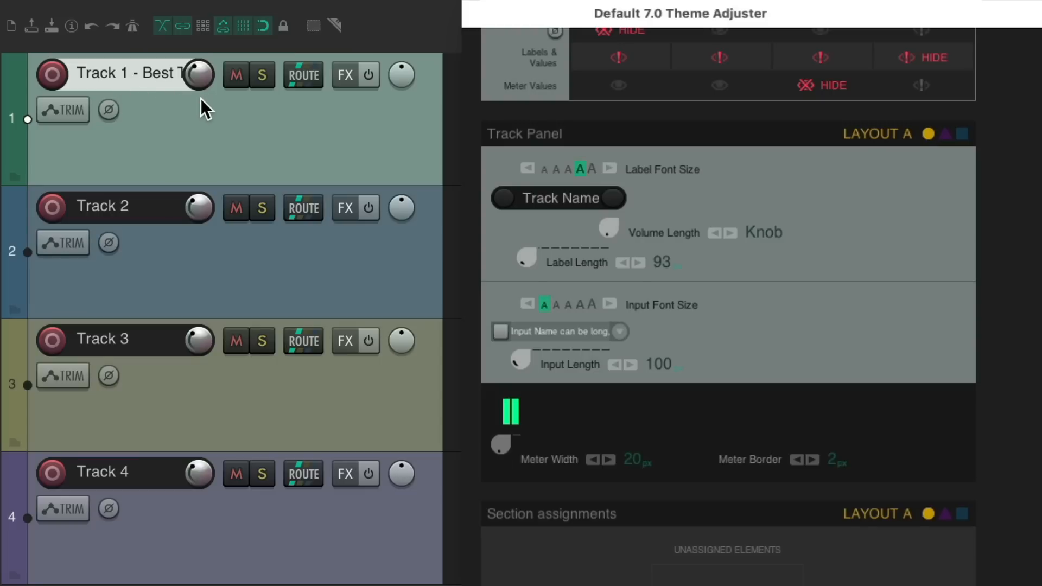
- Set Layout A's label length back to 120, and compare with Layout C's track panel settings before returning to Layout A
mouse_move(526, 257)
mouse_down()
mouse_move(525, 164)
mouse_move(527, 255)
mouse_up()
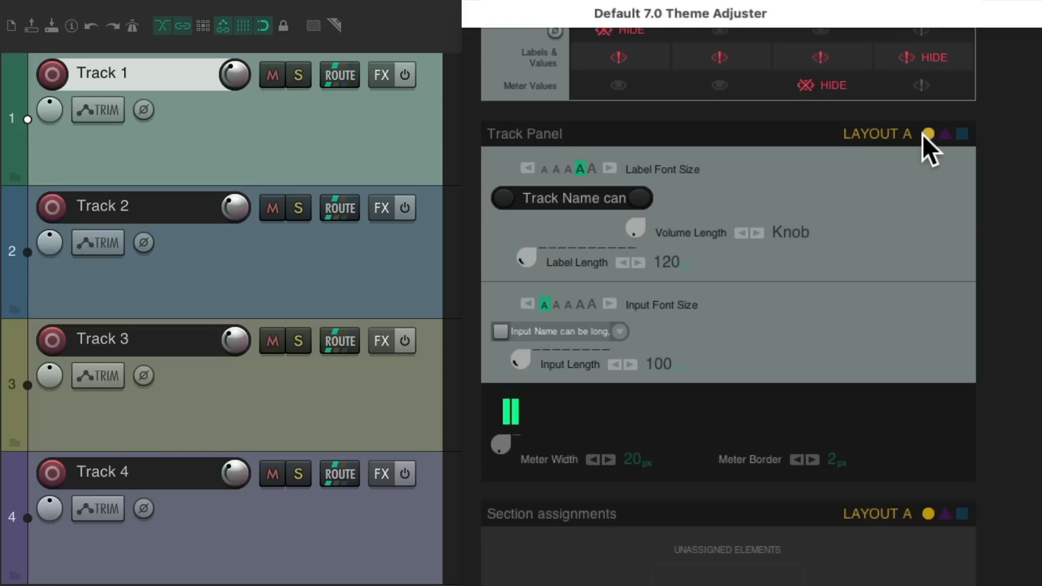
click(961, 135)
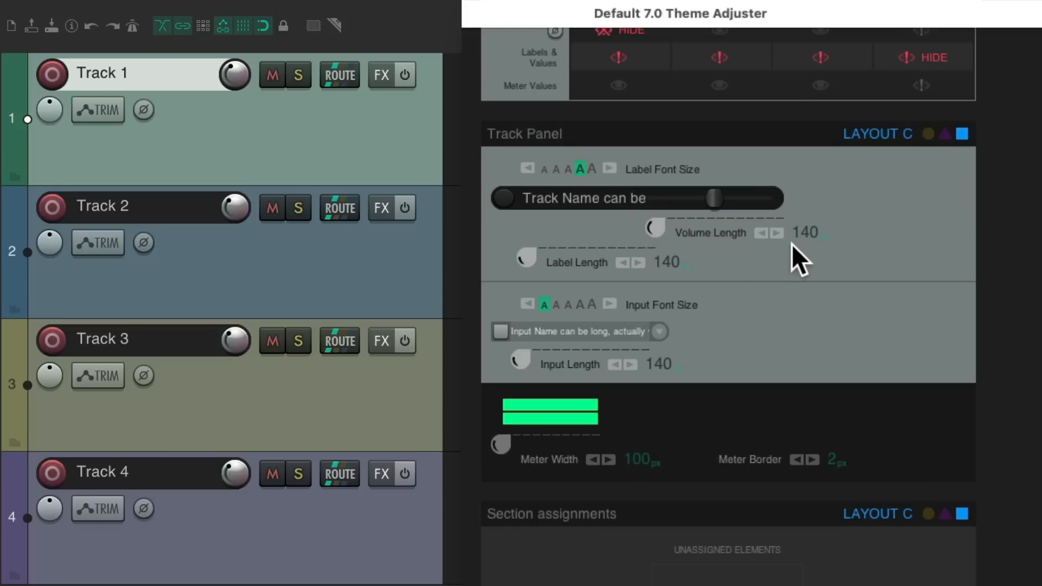
click(928, 134)
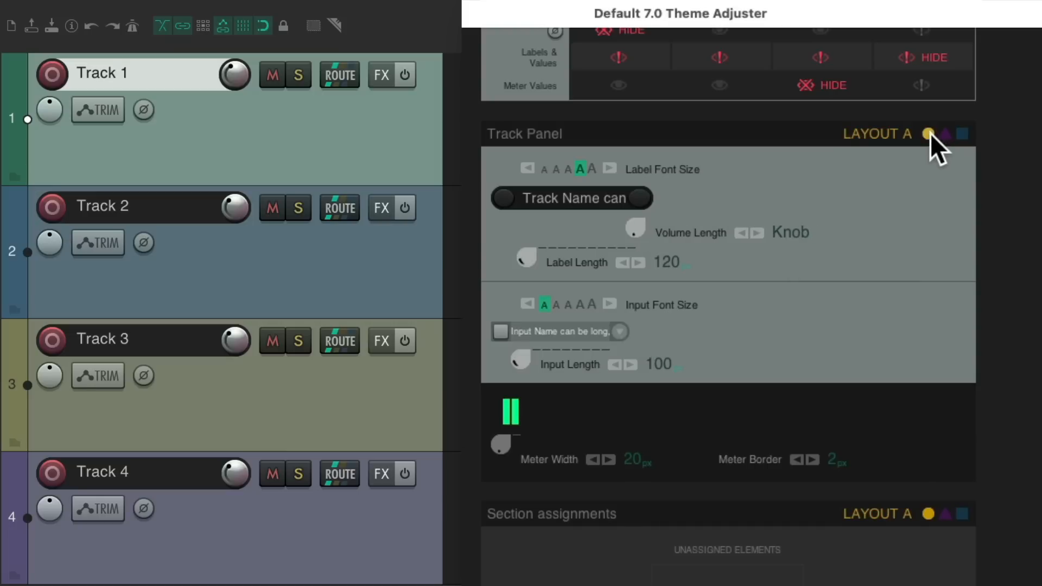
- Lengthen Layout A's volume control to 98 to try Track 1's volume fader, and return the volume length to Knob
drag(635, 224, 634, 163)
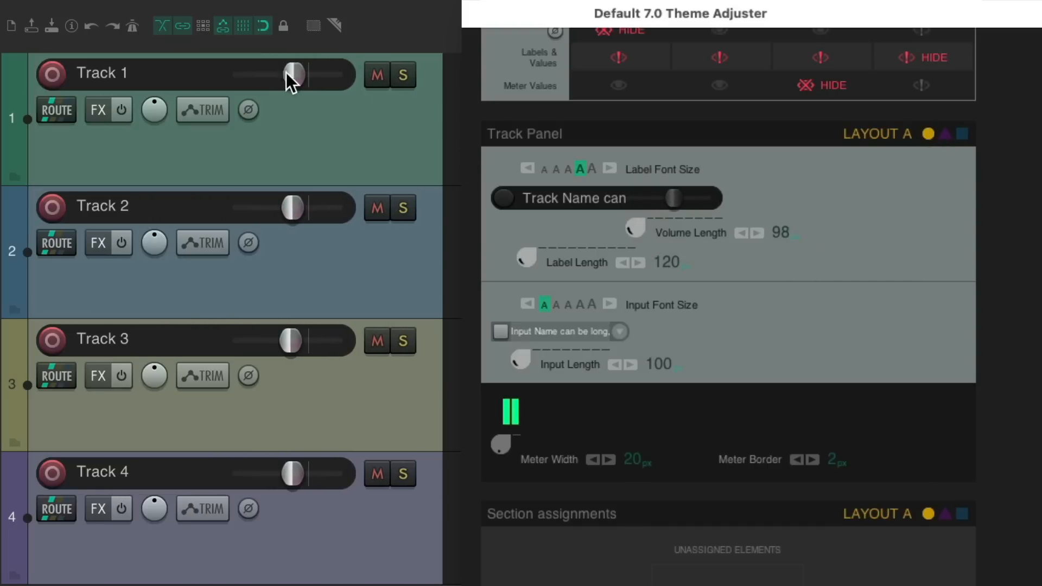
drag(285, 73, 287, 125)
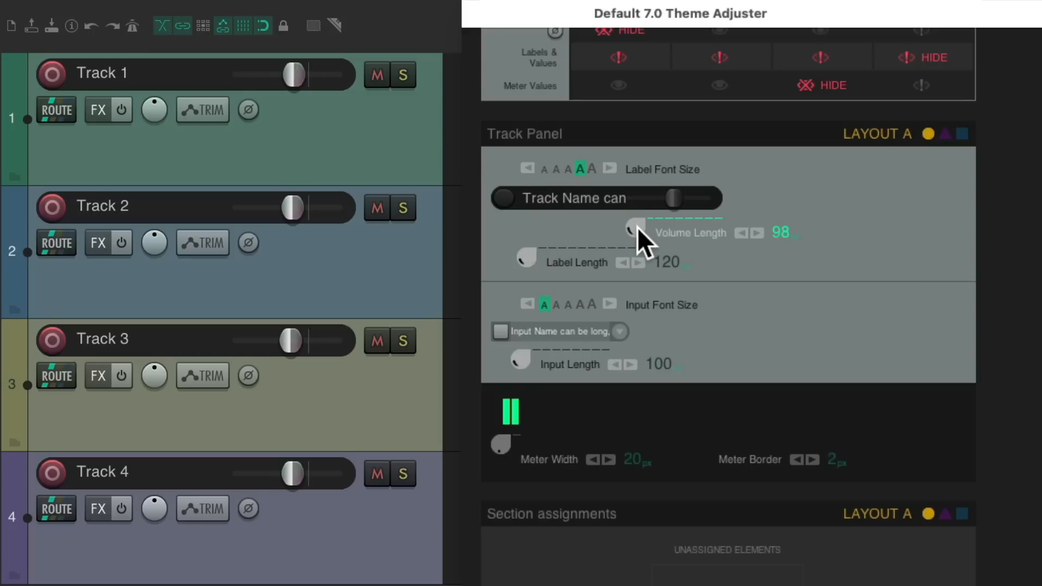
drag(636, 227, 620, 316)
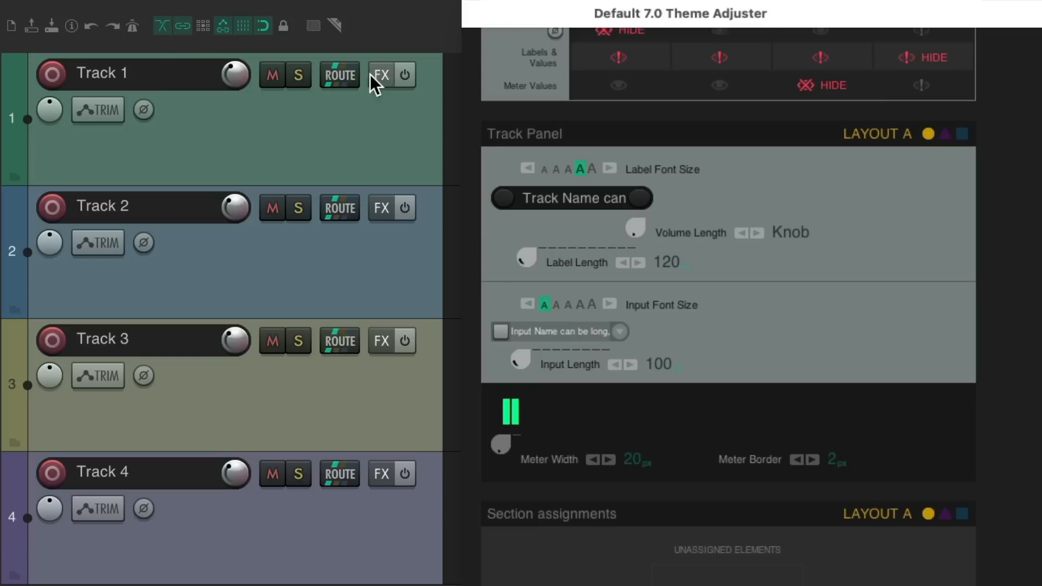
- Record-arm Track 1, and set Layout A's input length to 106 after trying the input font size
click(51, 74)
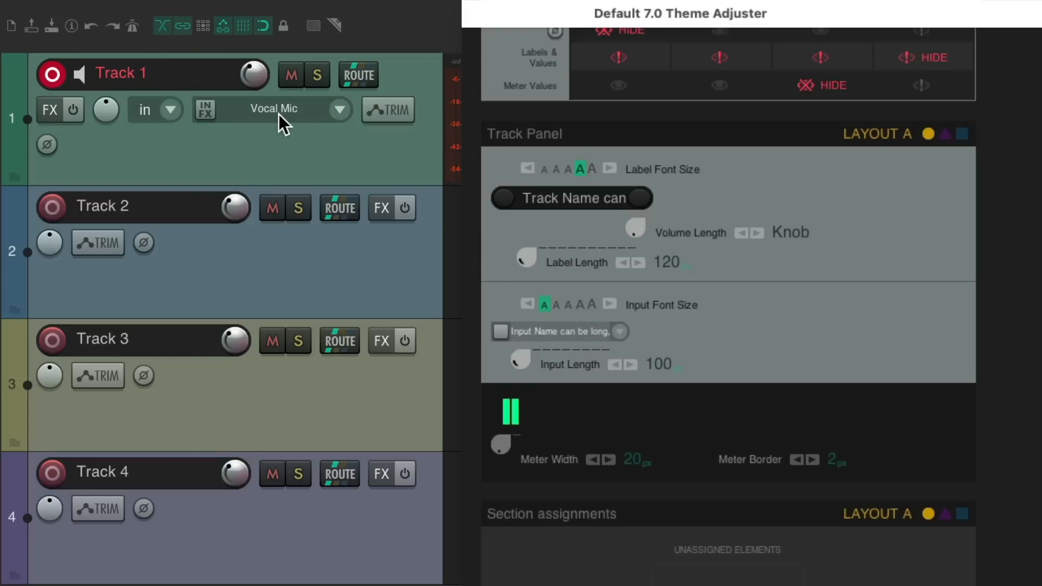
click(573, 302)
click(573, 303)
mouse_move(517, 362)
mouse_down()
mouse_move(515, 389)
mouse_move(515, 354)
mouse_up()
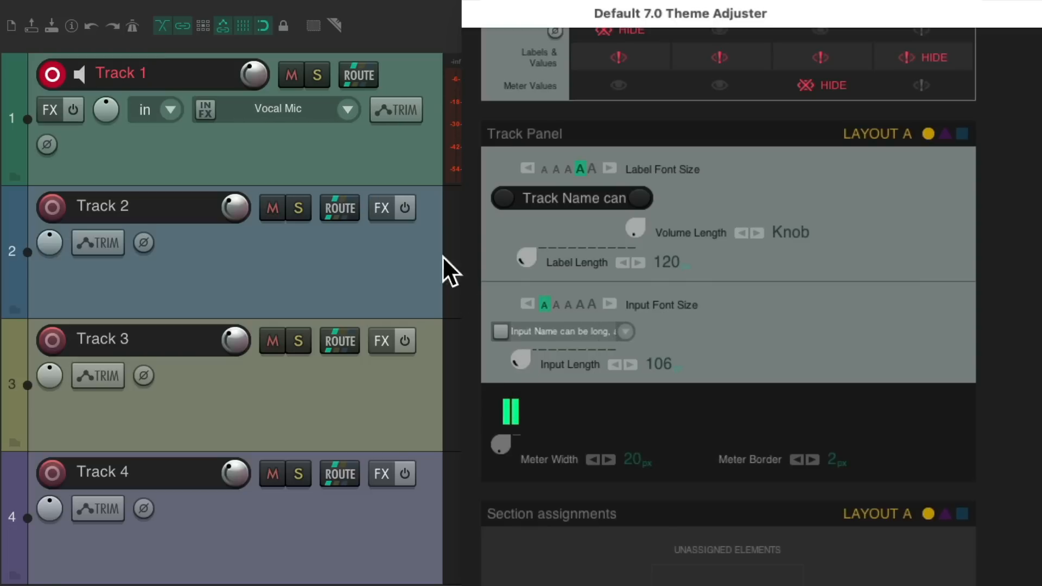
- Set Track 1's mono input to "This is the best mic I own"
click(337, 115)
mouse_move(353, 127)
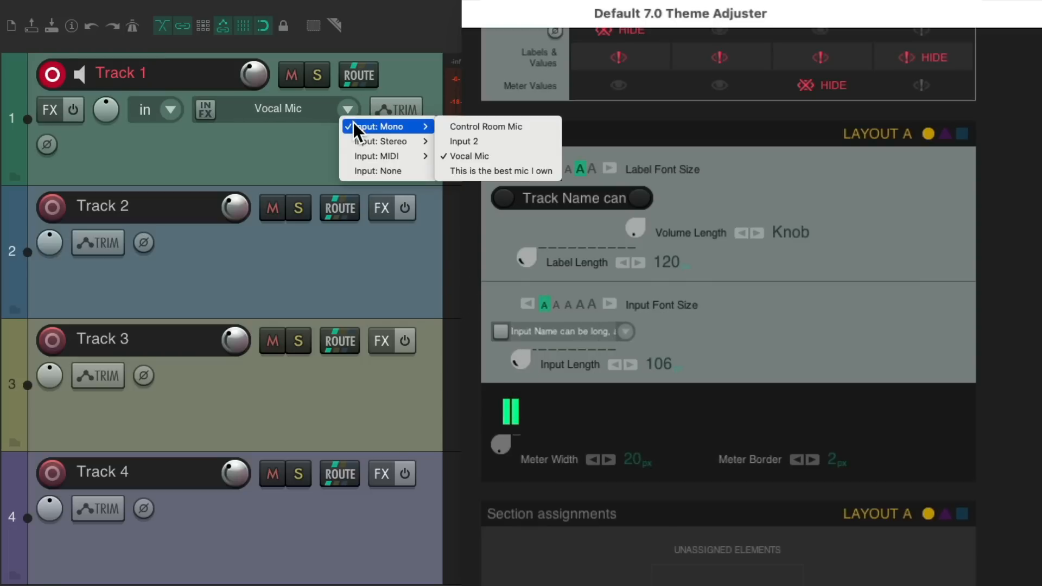
click(461, 170)
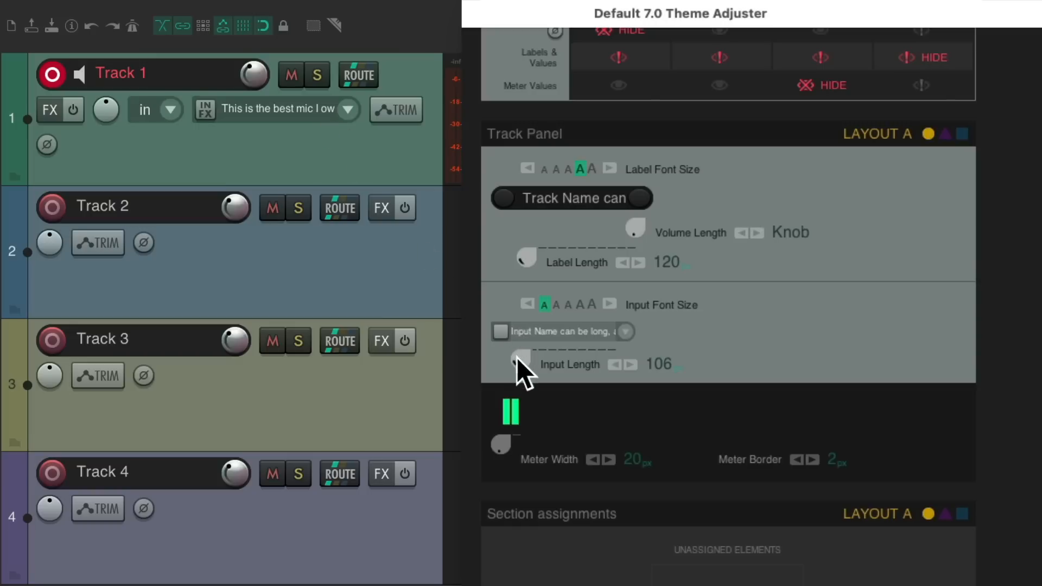
- Set Layout A's input length to 100 and its meter width to 43 px, after trying 10 px during playback
drag(517, 357, 573, 413)
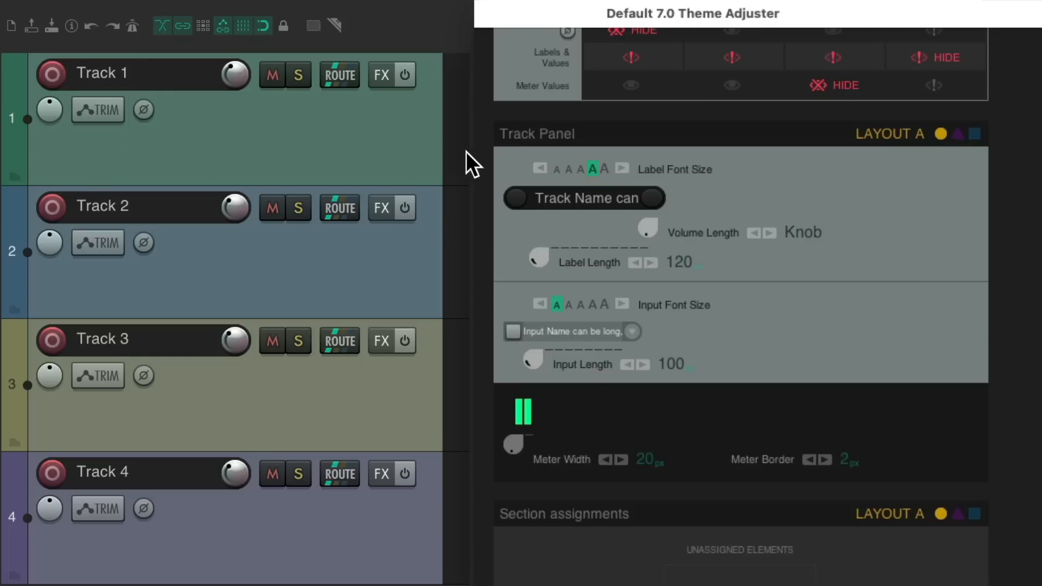
key(space)
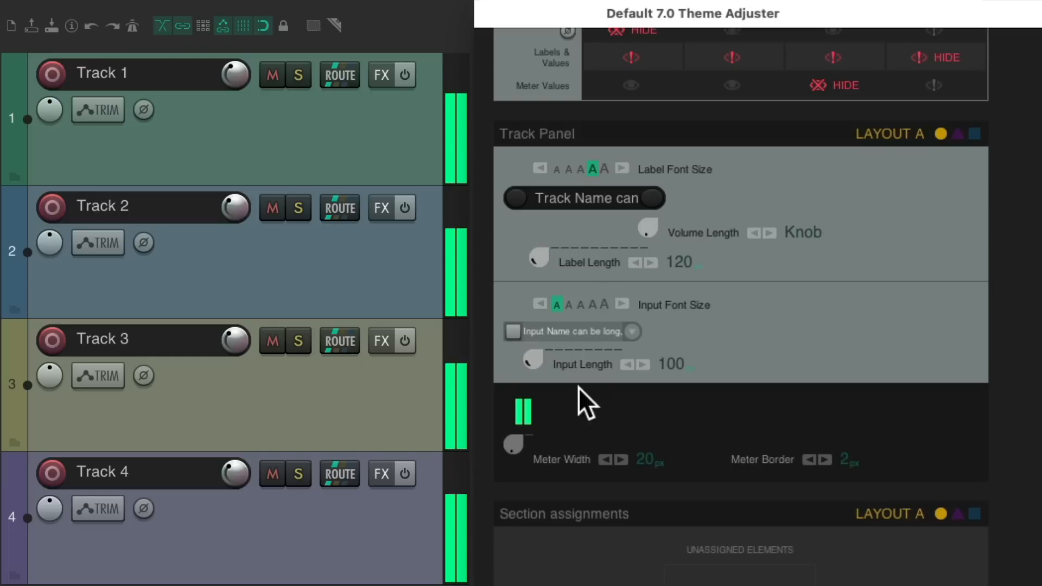
drag(518, 438, 519, 365)
drag(521, 335, 554, 502)
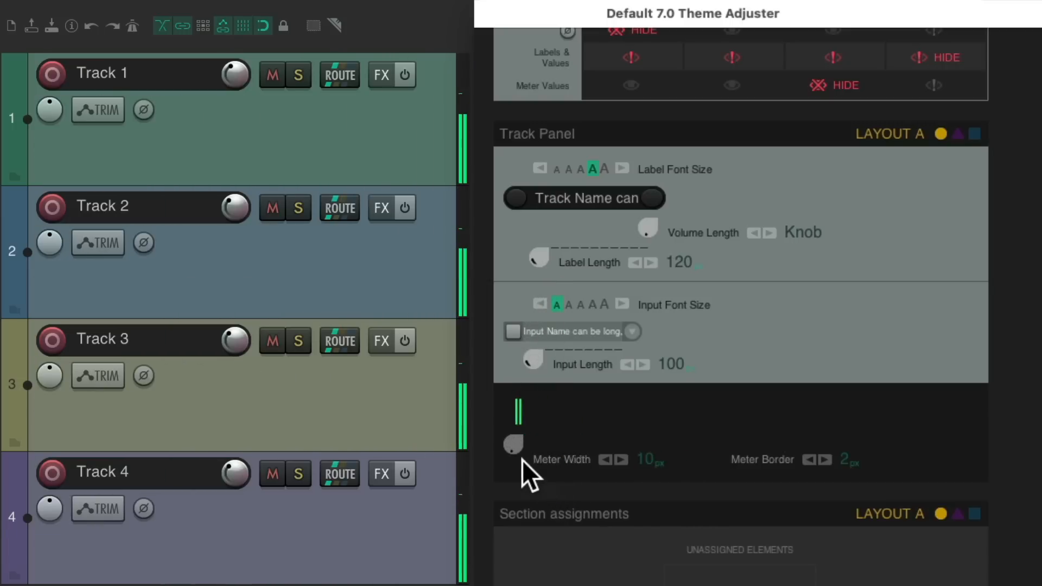
double_click(514, 446)
drag(514, 446, 516, 425)
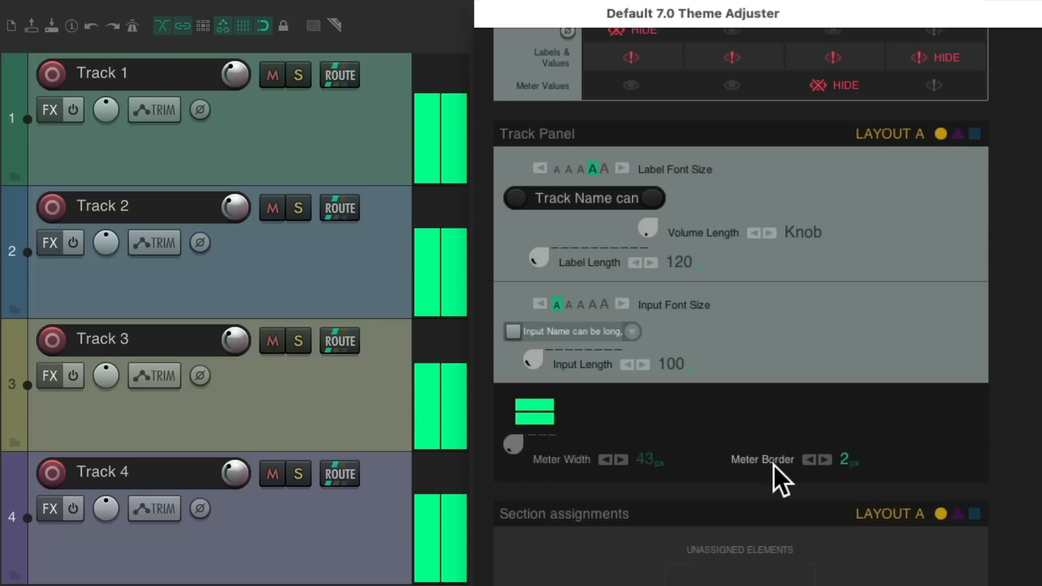
- Try Layout A's meter border at 0 and 8 px, return it to 2 px, and widen the meter to 52 px
click(843, 463)
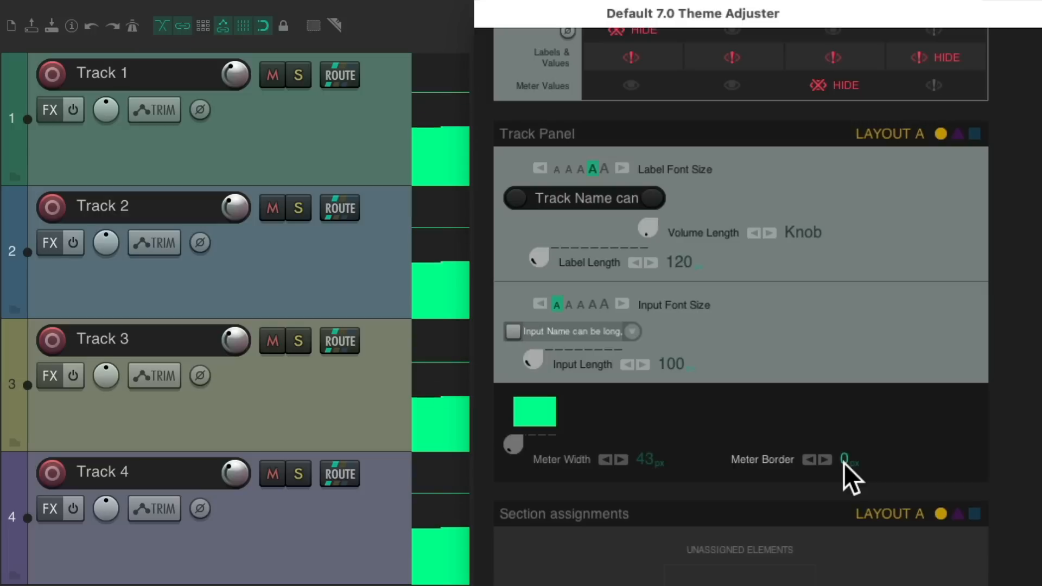
scroll(844, 463, up, 8)
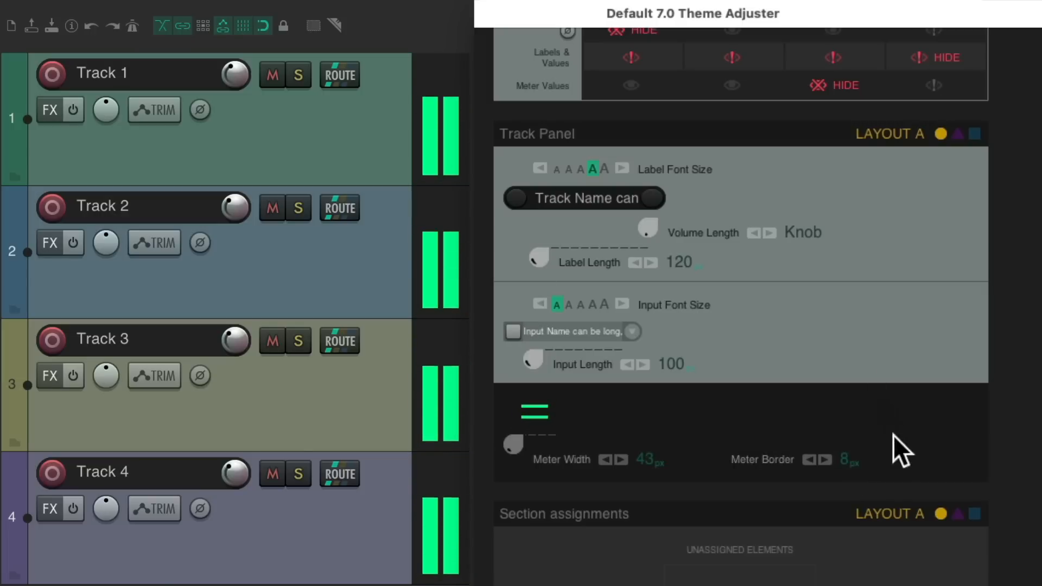
scroll(765, 460, down, 6)
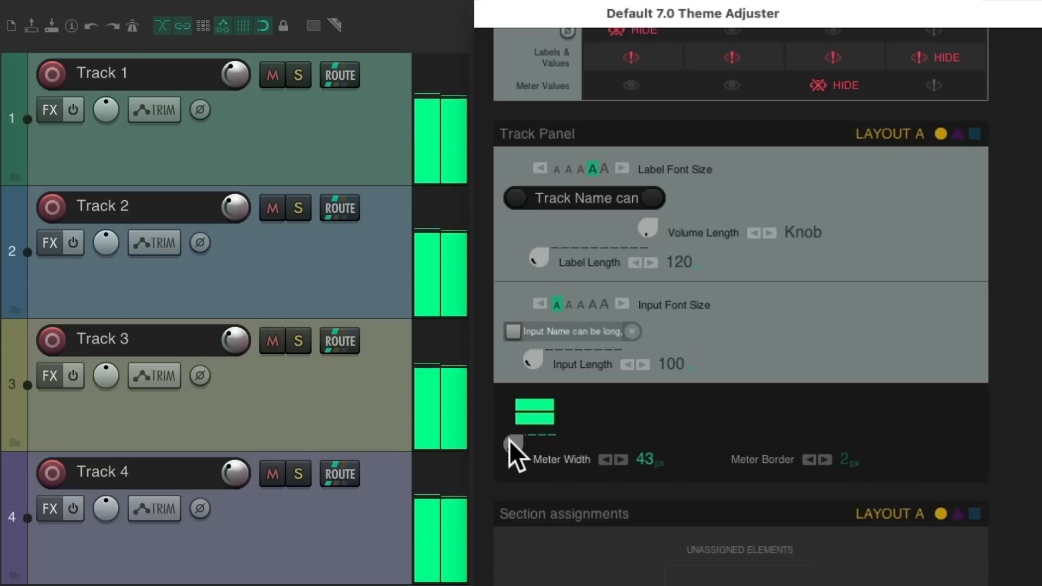
mouse_move(509, 440)
mouse_down()
mouse_move(516, 392)
mouse_move(517, 458)
mouse_move(514, 435)
mouse_up()
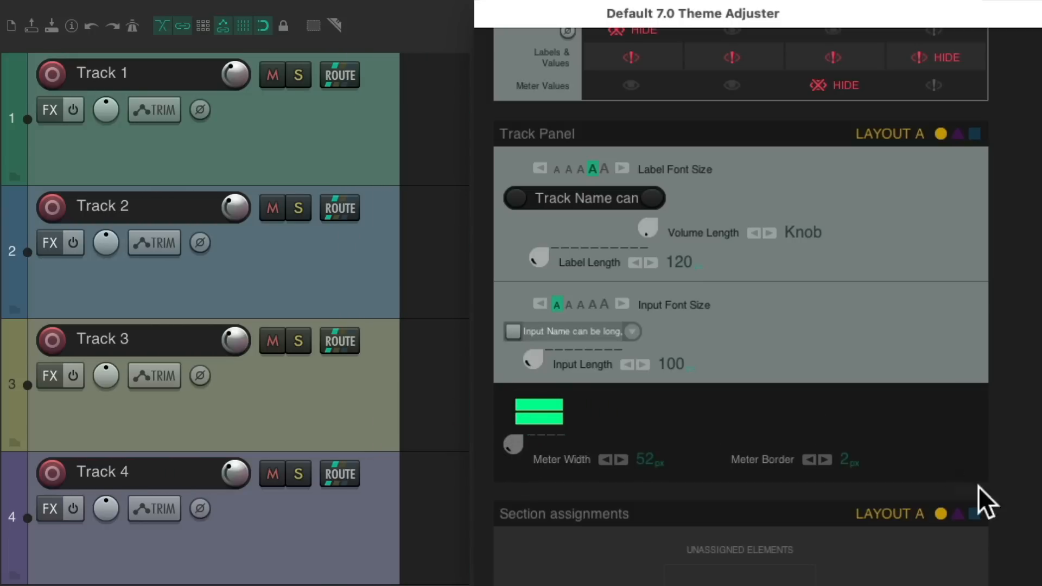
- Load the saved FX Chain on Track 1 and look through its ReaEQ and ReaComp plug-ins
scroll(1003, 537, down, 5)
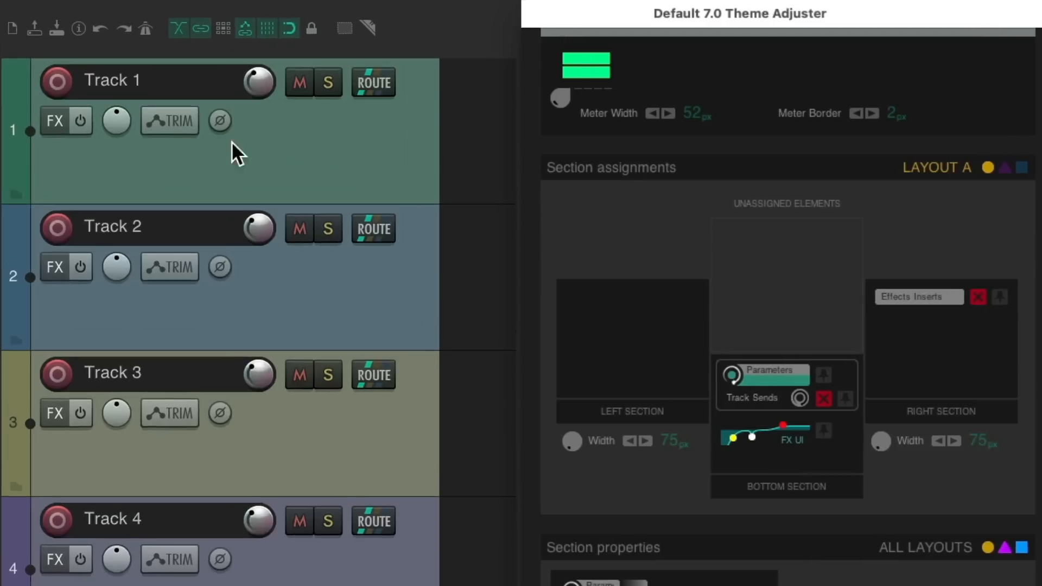
right_click(40, 107)
mouse_move(50, 146)
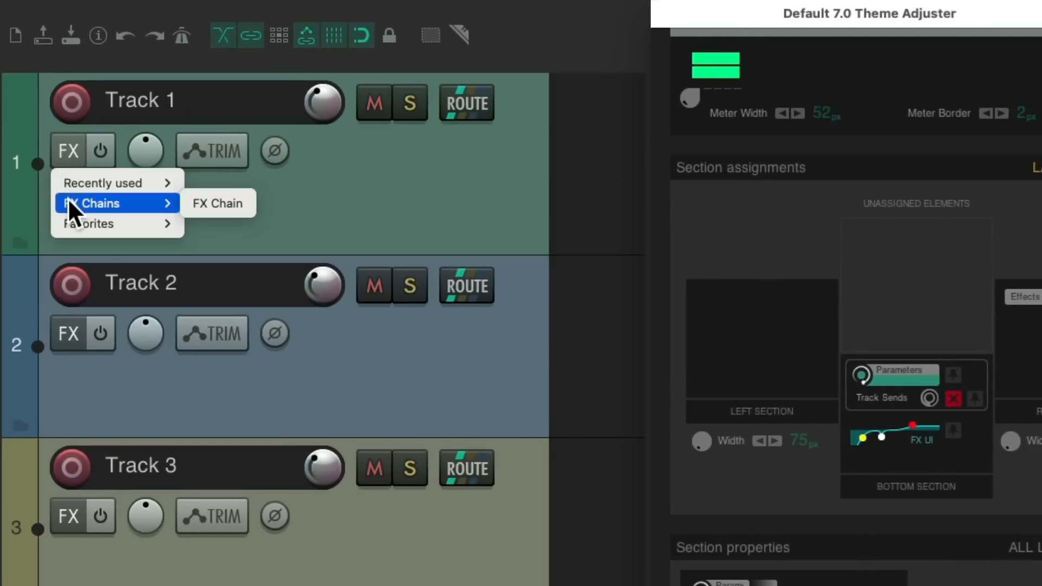
click(212, 202)
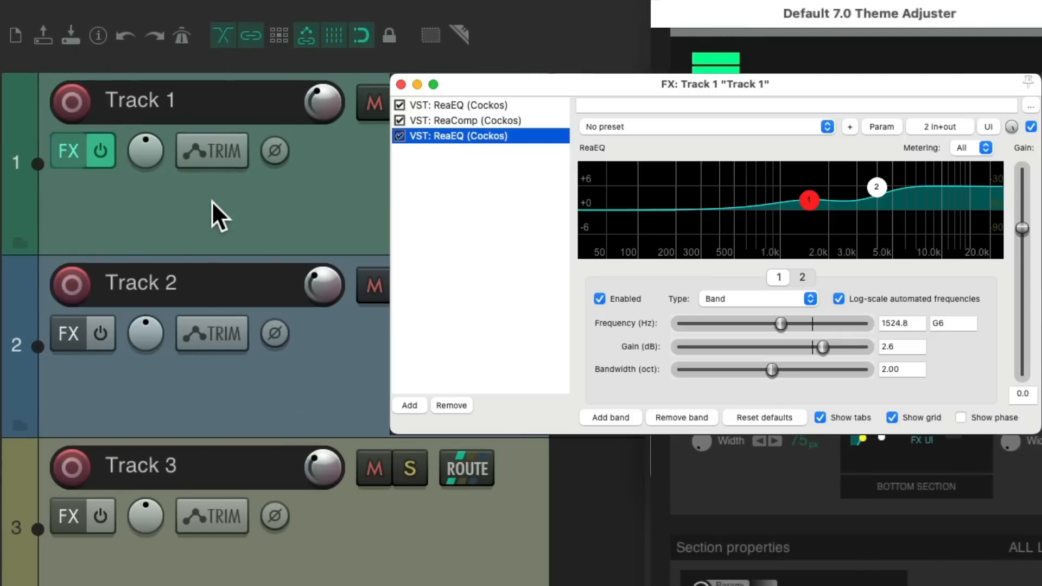
click(532, 105)
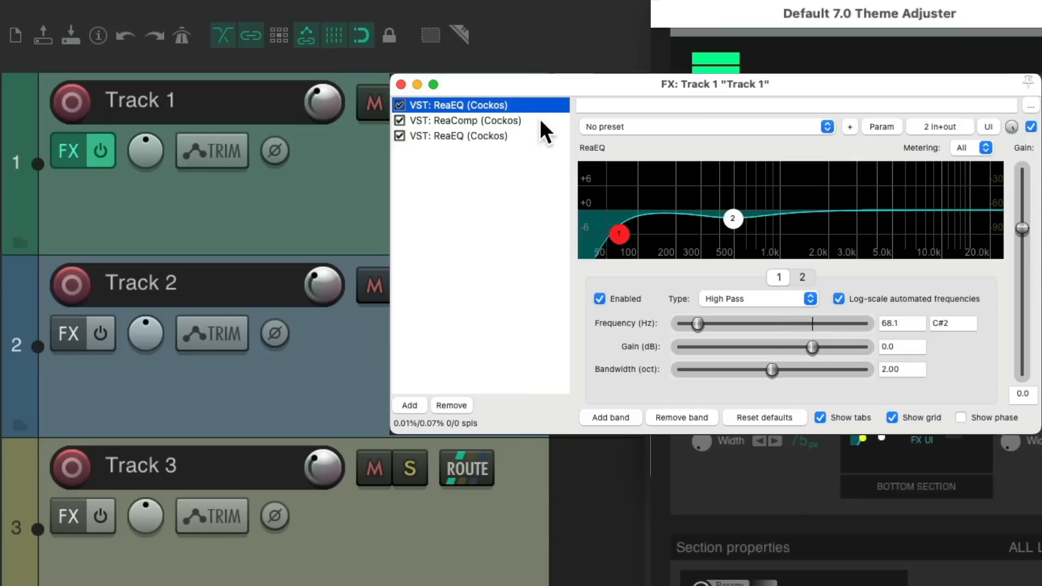
click(539, 120)
click(528, 137)
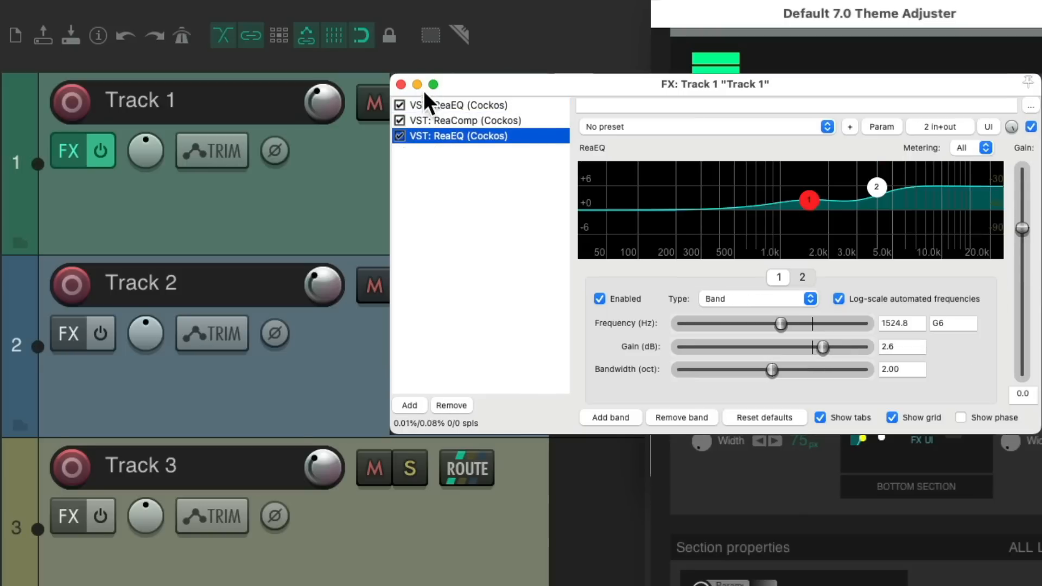
click(401, 84)
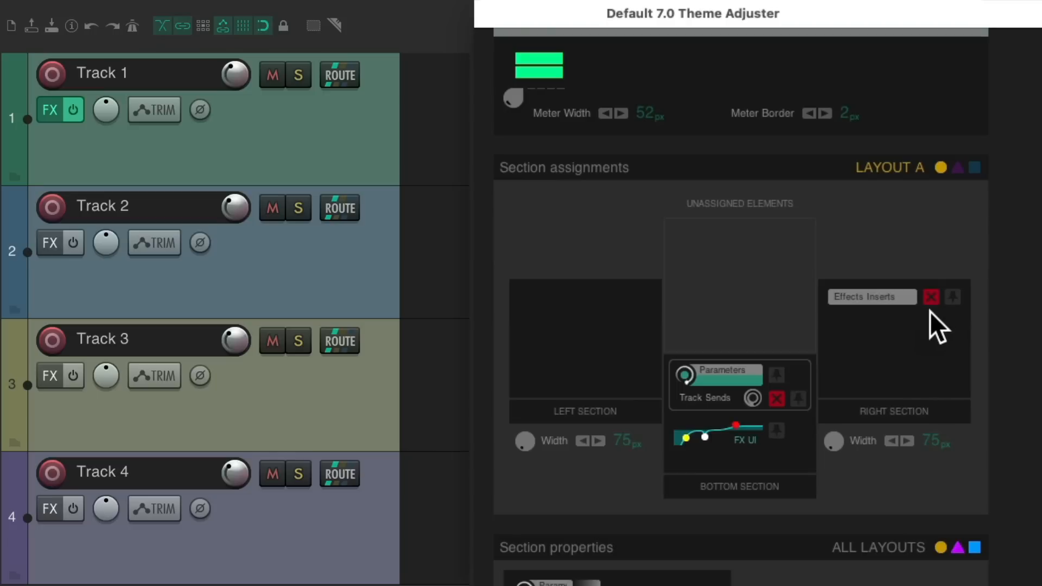
- Unhide Effects Inserts in Layout A's Right Section, and create sends from Track 1 to Tracks 2 and 3
click(931, 297)
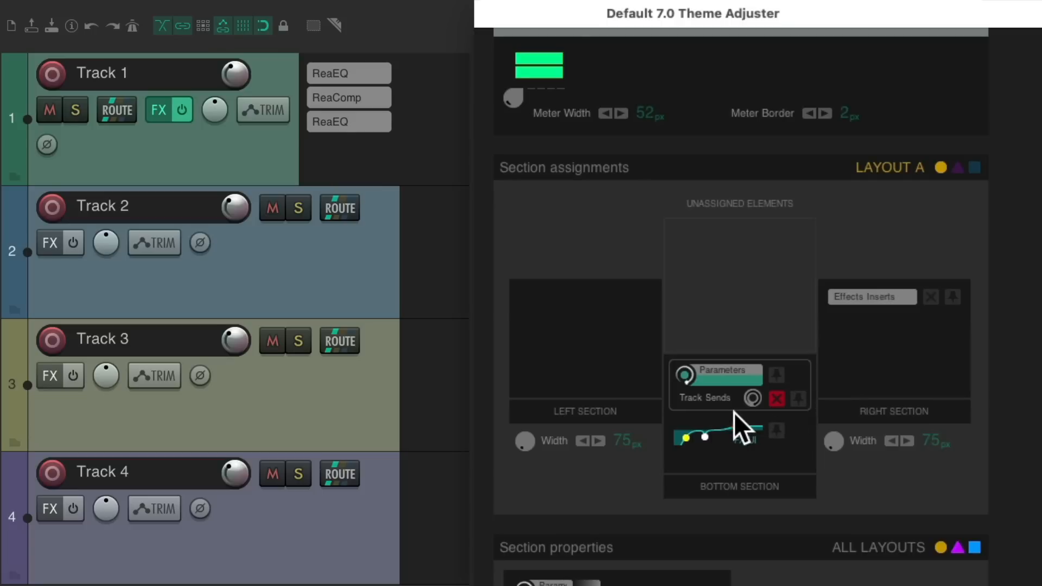
drag(131, 108, 281, 261)
click(289, 186)
drag(120, 115, 272, 388)
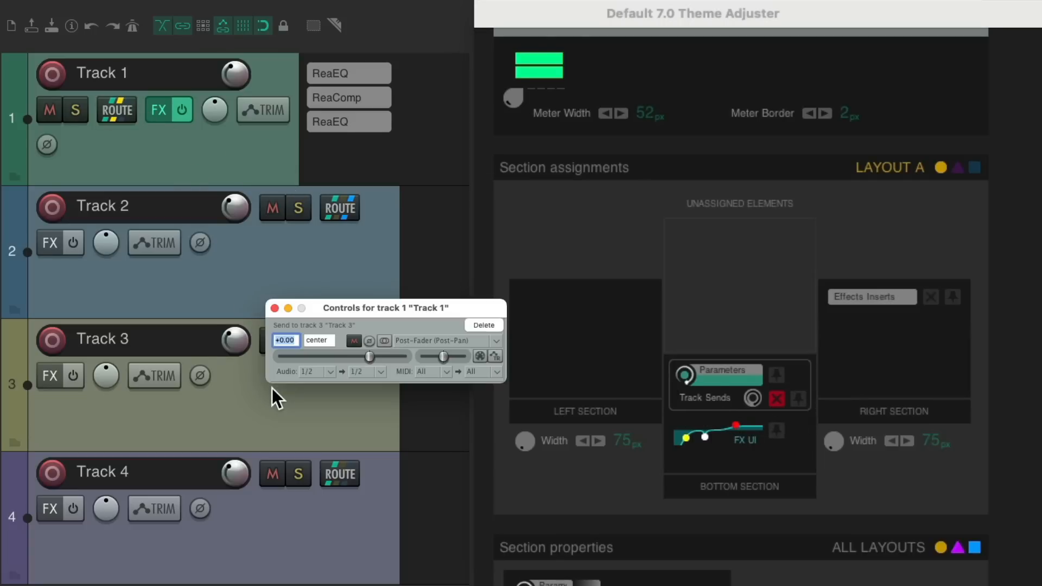
click(274, 308)
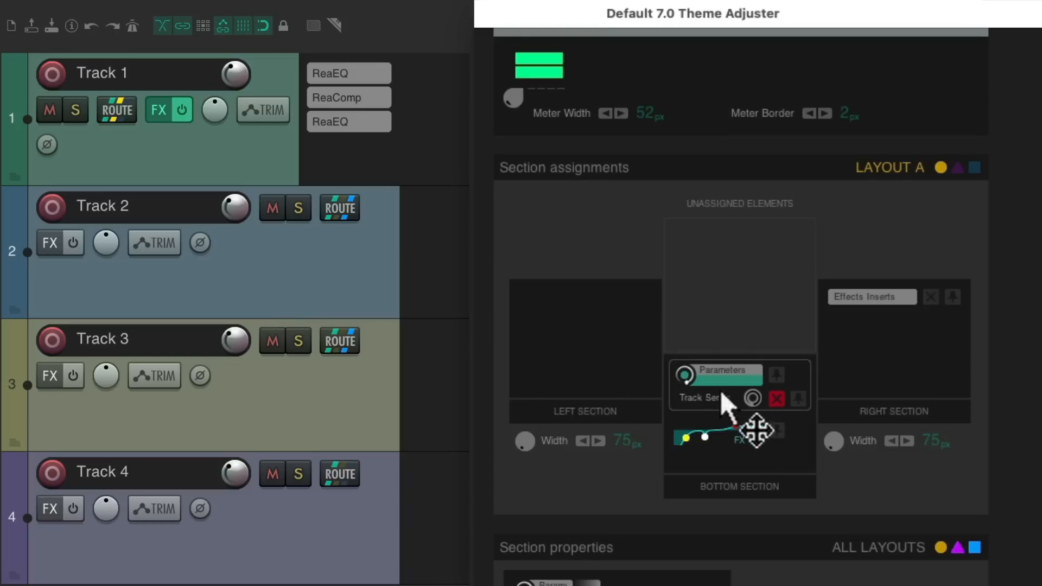
- Assign Track Sends to Layout A's Left Section and unhide it, trying it swapped with Effects Inserts before restoring the arrangement
drag(714, 392, 541, 321)
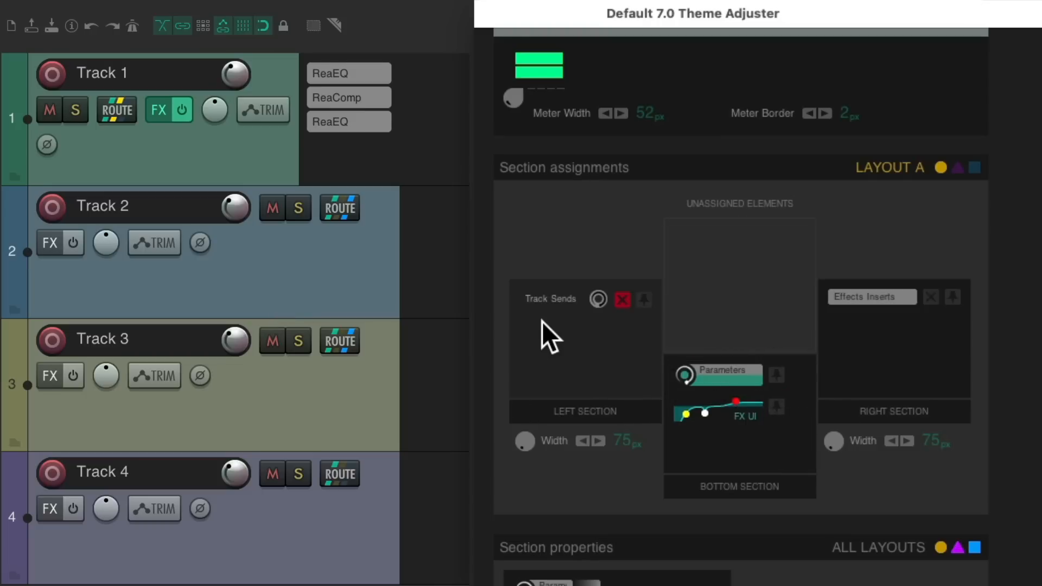
click(621, 300)
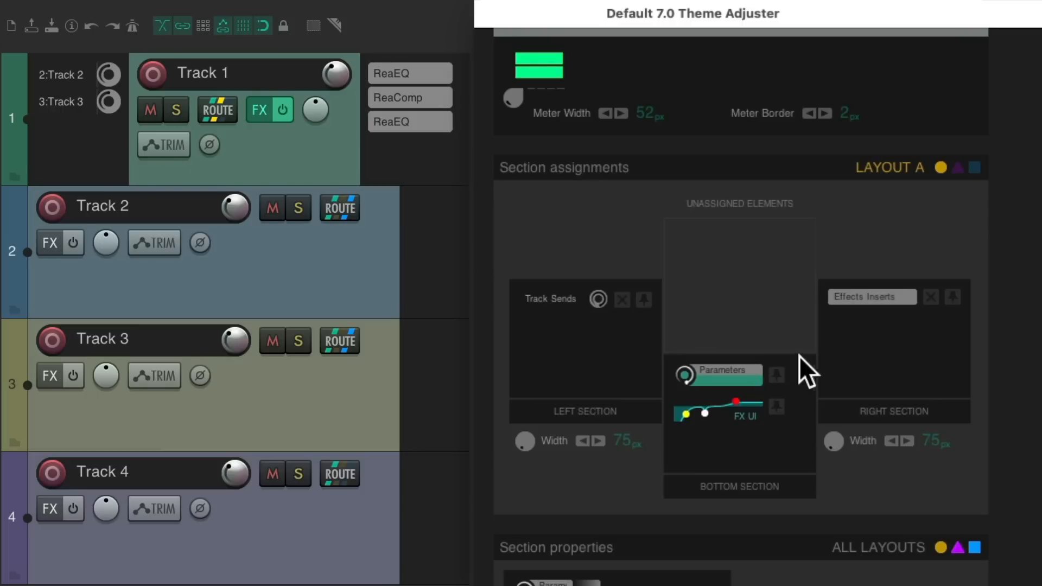
drag(873, 299, 834, 337)
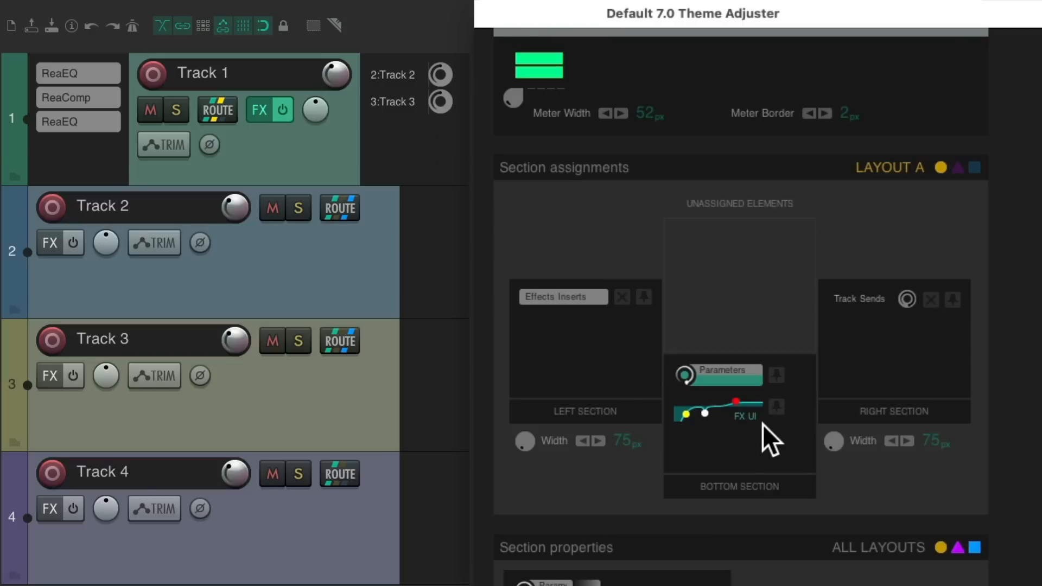
mouse_move(868, 302)
mouse_down()
mouse_move(599, 327)
mouse_move(582, 297)
mouse_move(877, 300)
mouse_move(866, 306)
mouse_up()
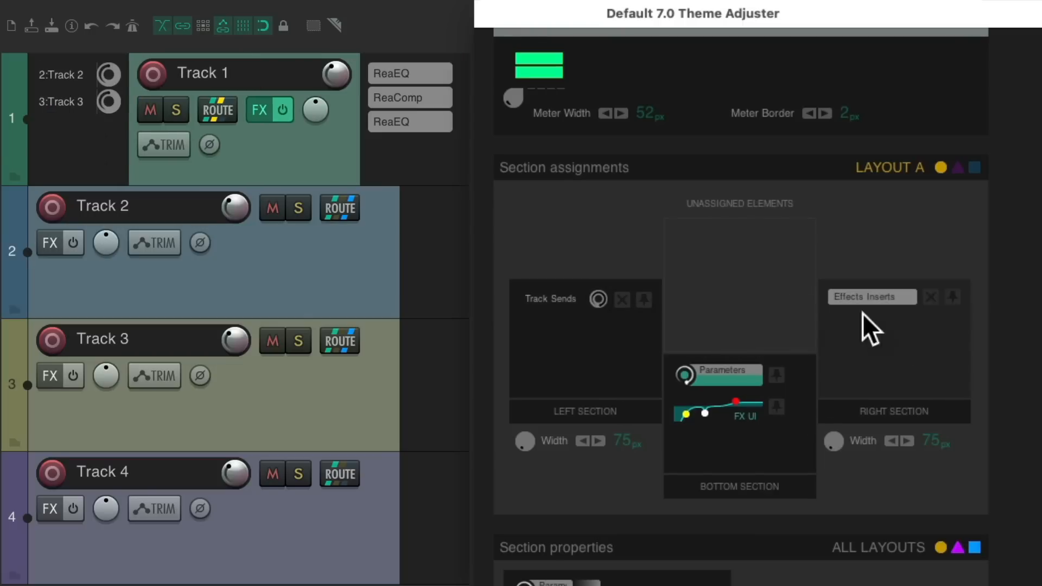
- Show the first ReaEQ's Freq-High Pass 1 parameter in Track 1's controls, and make Track 1 taller
click(409, 70)
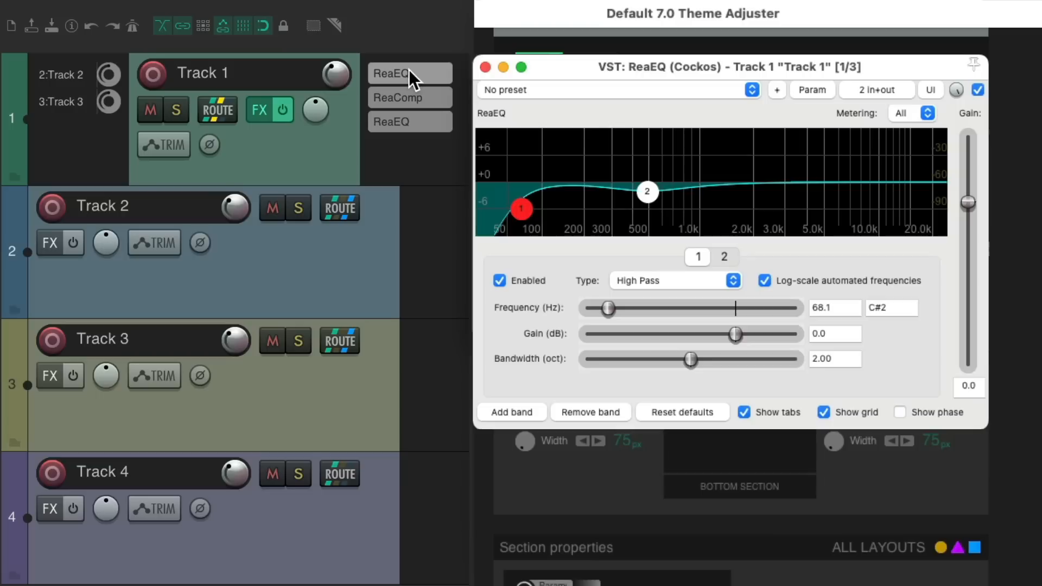
click(603, 304)
click(805, 88)
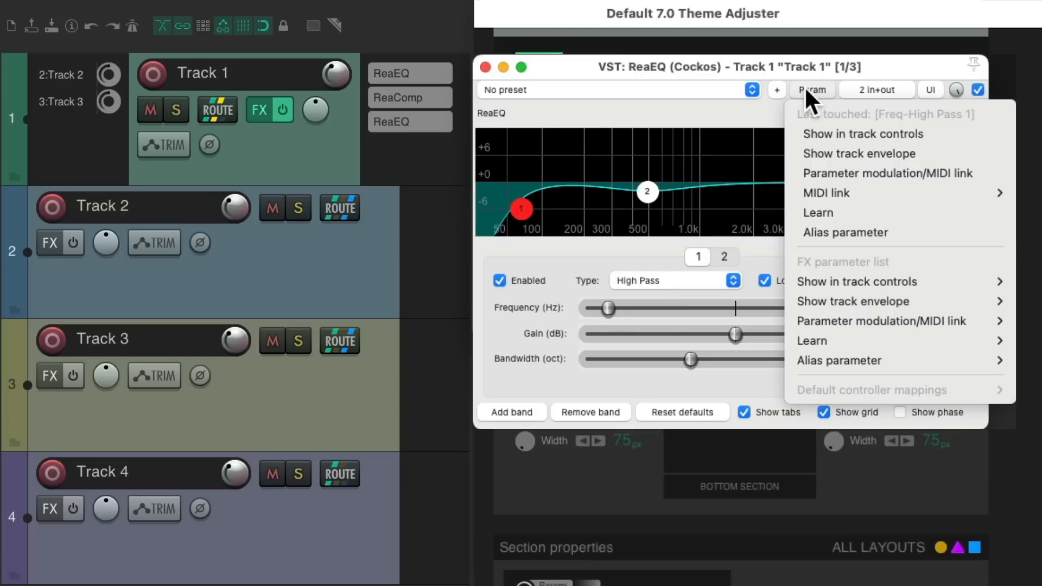
click(801, 133)
click(485, 67)
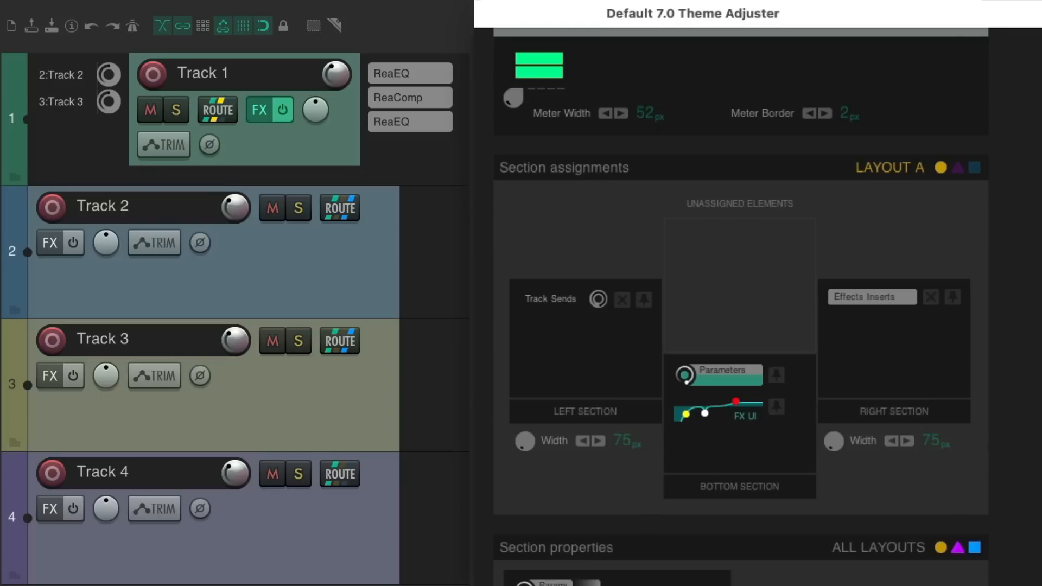
drag(338, 185, 319, 289)
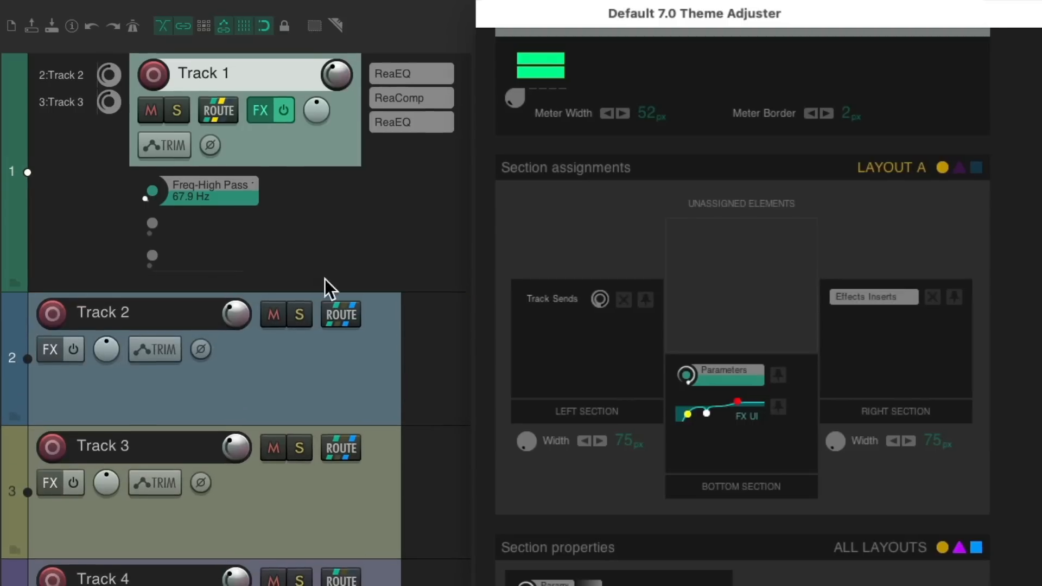
- Assign Parameters to Layout A's Right Section with Effects Inserts, after also trying it with Track Sends in the Left Section
drag(783, 368, 911, 365)
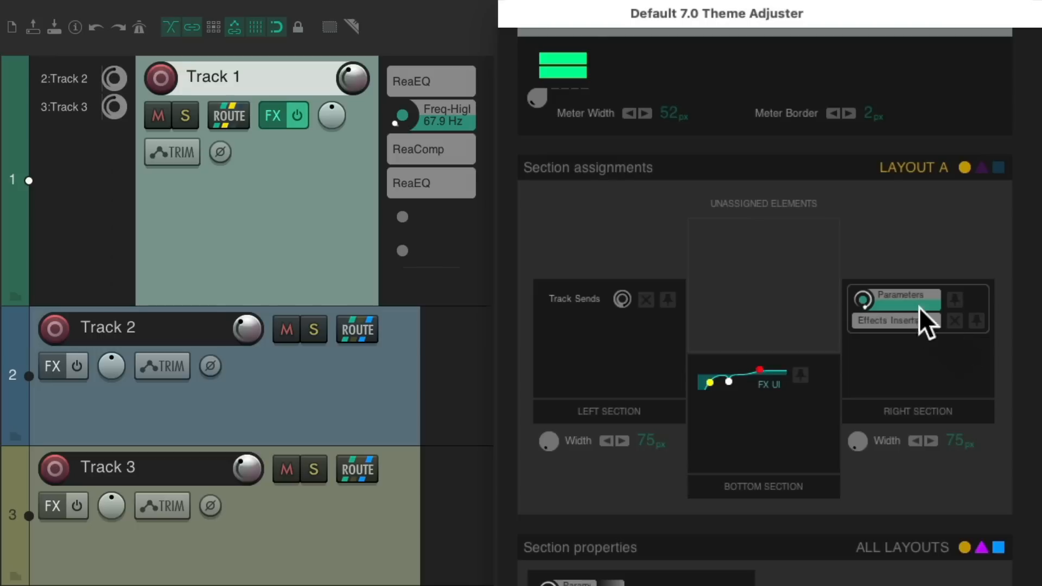
drag(919, 307, 553, 325)
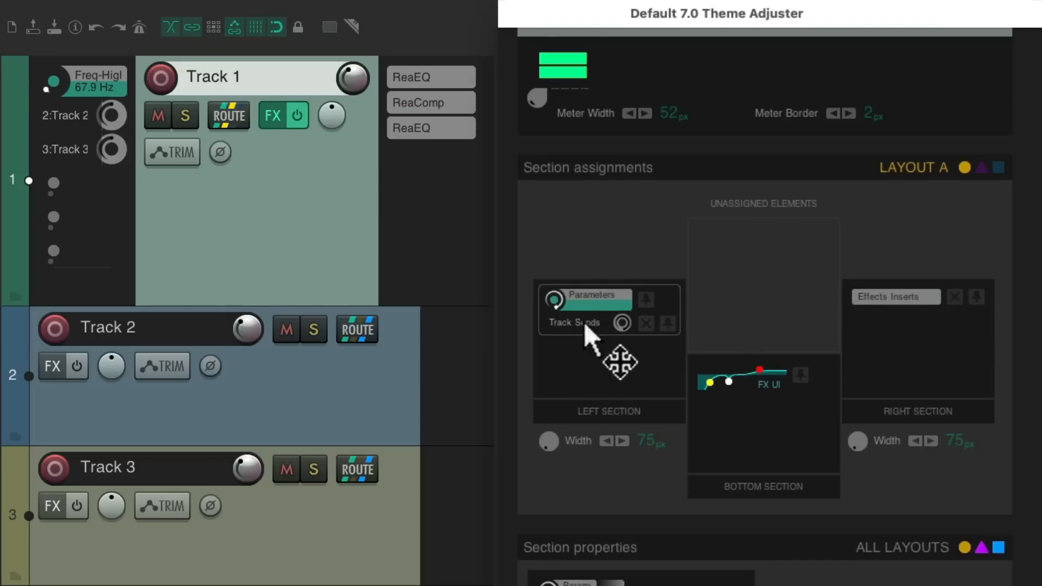
drag(595, 301, 861, 318)
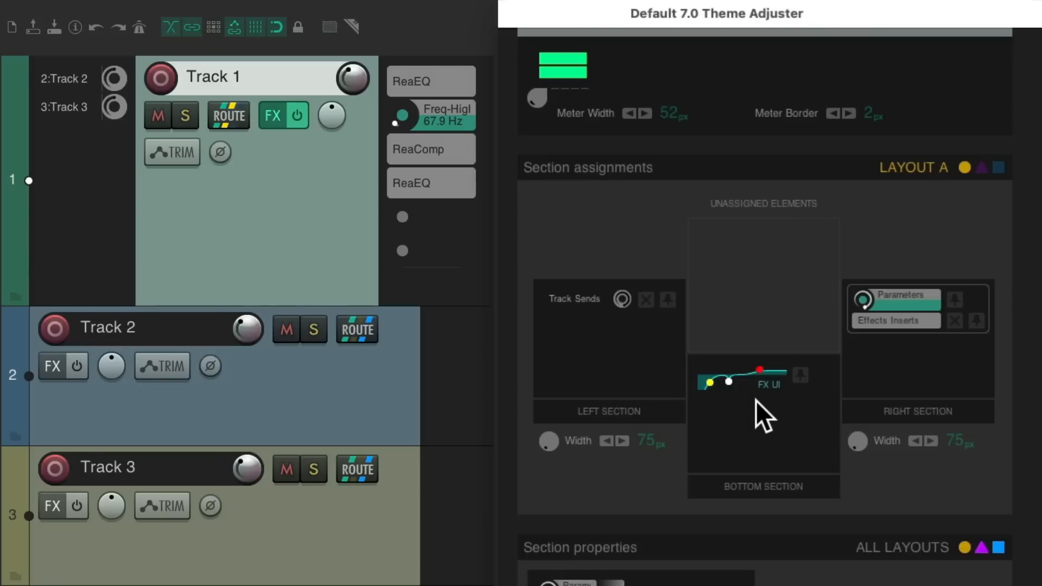
- Show the embedded UI of Track 1's first ReaEQ in the track control panel
click(267, 117)
right_click(579, 86)
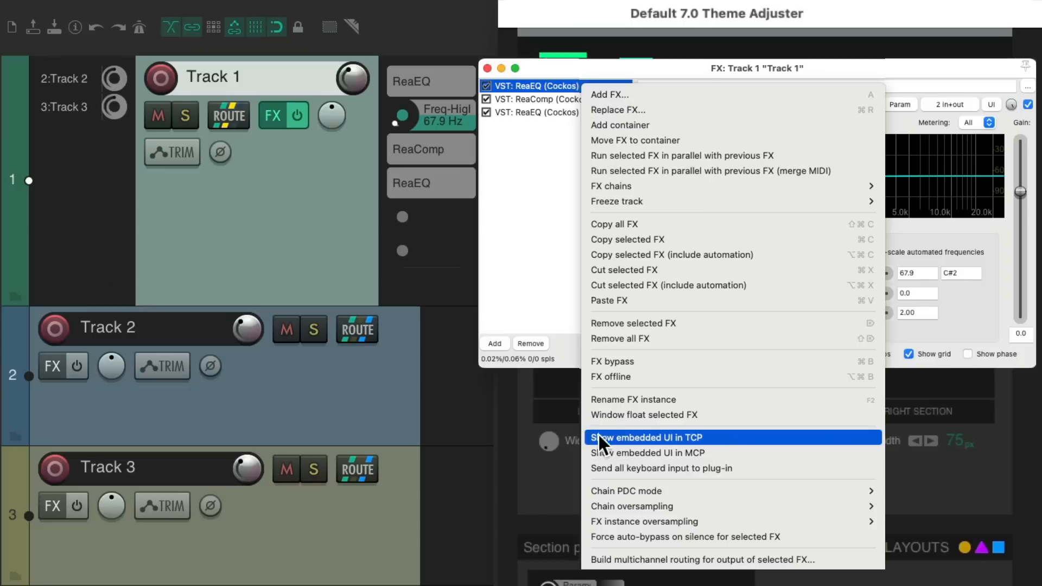
click(716, 437)
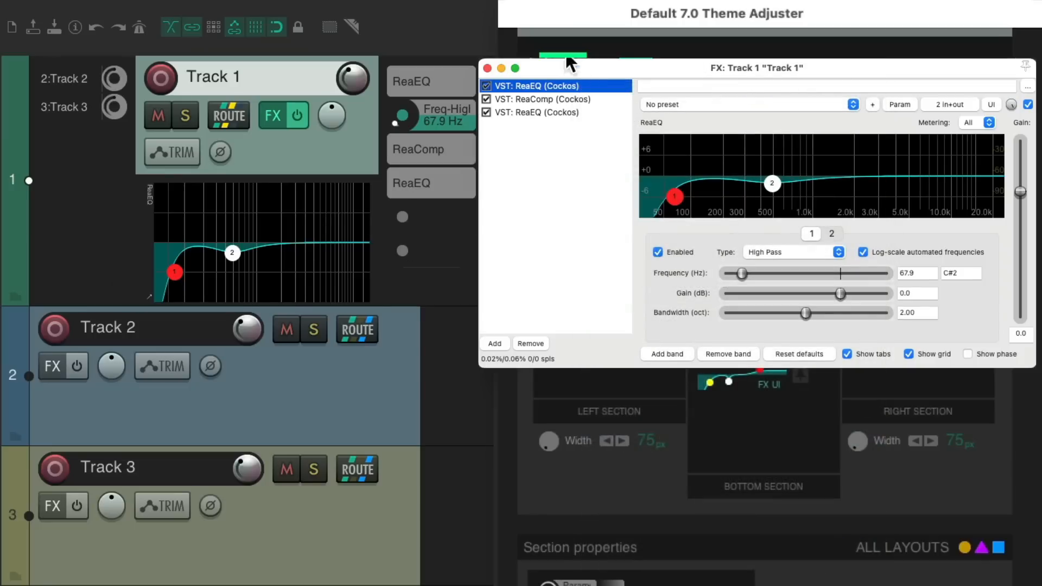
click(487, 67)
- Rearrange Layout A's sections with Parameters and Effects Inserts in the left, Track Sends in the bottom and FX UI in the right
drag(738, 379, 632, 372)
drag(588, 297, 739, 407)
drag(602, 303, 905, 374)
drag(889, 319, 631, 345)
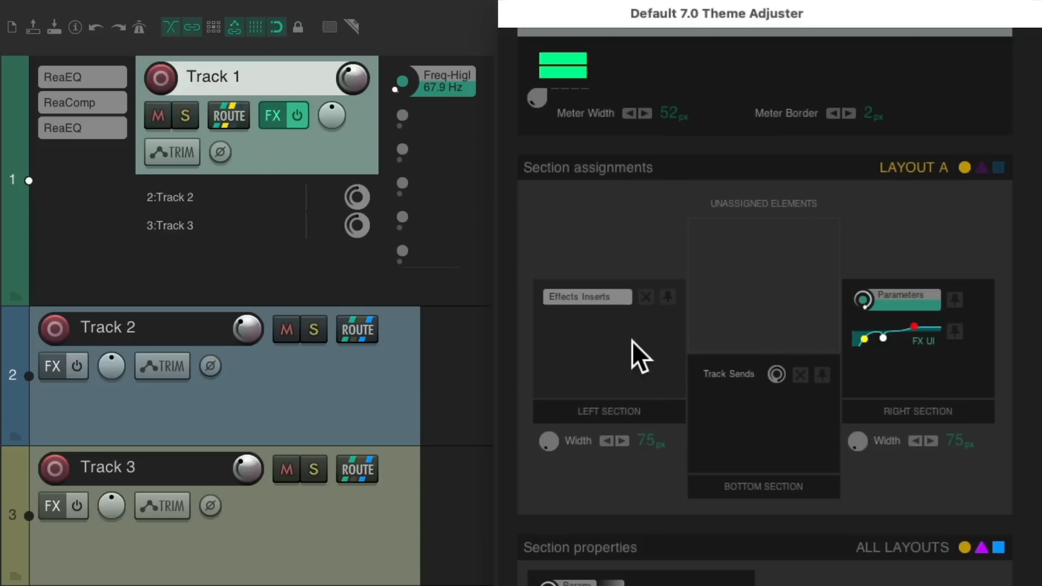
drag(886, 302, 596, 326)
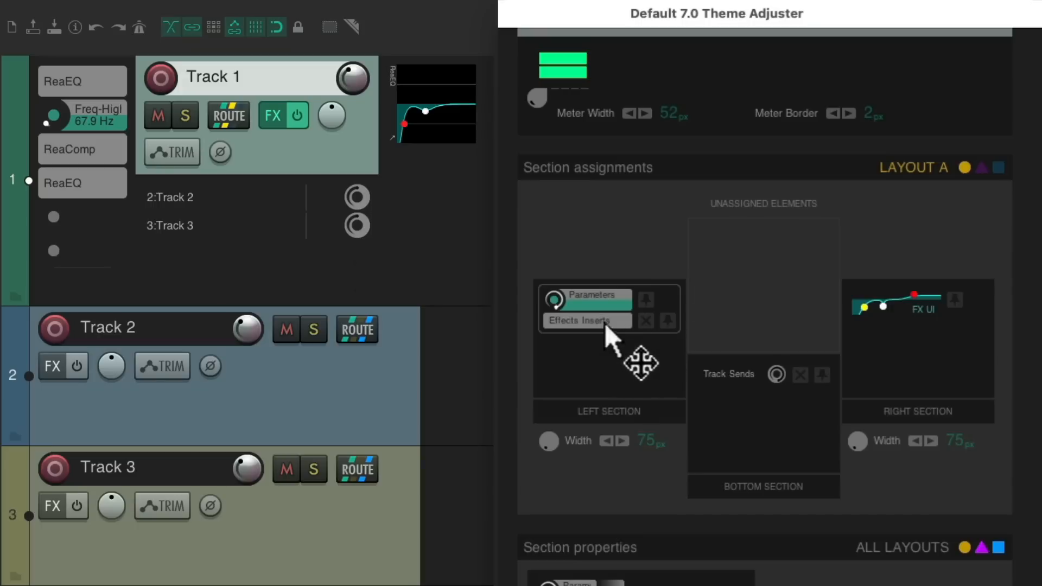
- Move Effects Inserts, Parameters, Track Sends and FX UI to Layout A's unassigned elements
drag(604, 323, 730, 287)
drag(604, 304, 722, 255)
drag(738, 370, 743, 293)
drag(874, 304, 734, 324)
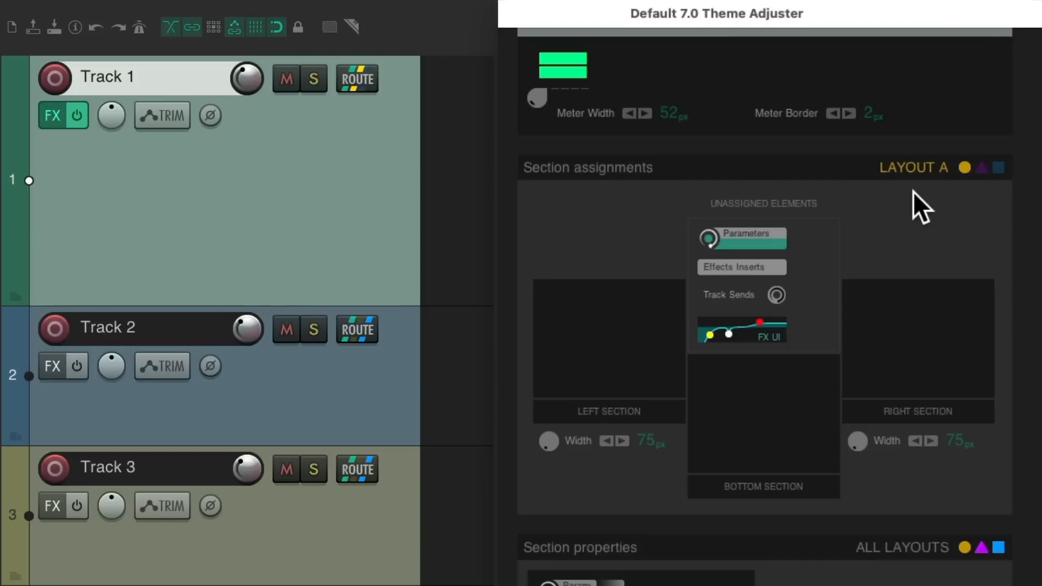
- Compare the section assignments of Layouts B and C, then assign Layout A's Track Sends to the Left Section and Effects Inserts to the Right
click(981, 170)
click(998, 169)
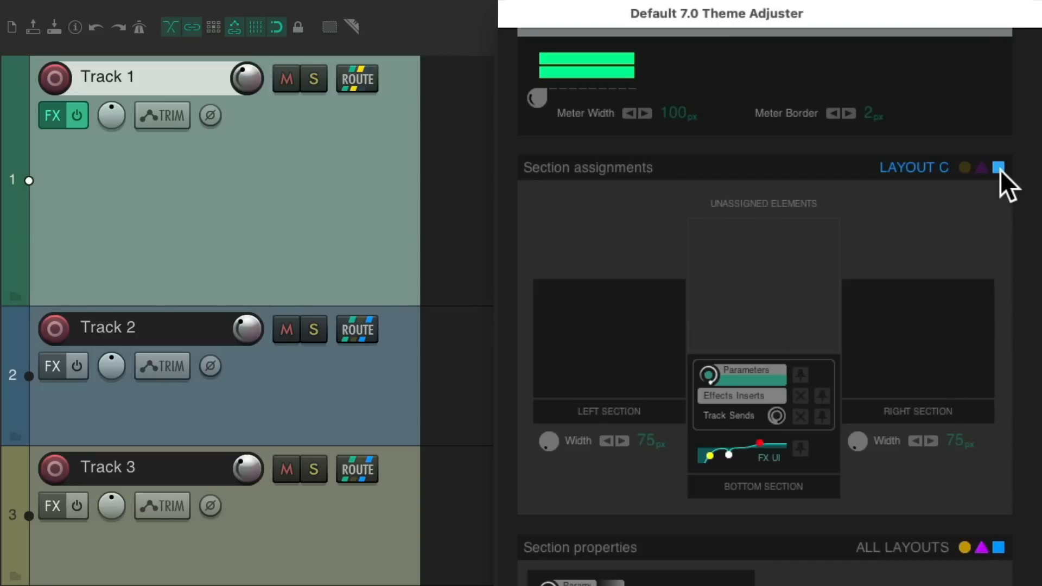
click(965, 169)
drag(748, 268, 670, 326)
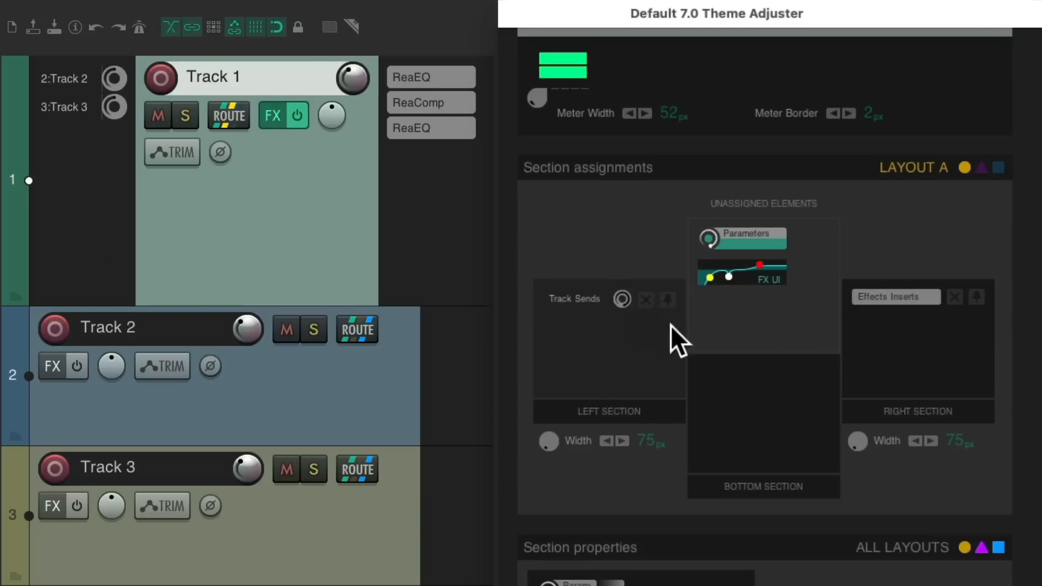
- Assign Parameters to Layout A's Right Section and FX UI to the Bottom Section, with the left width at 70 px and the right at 86 px
drag(752, 245, 824, 268)
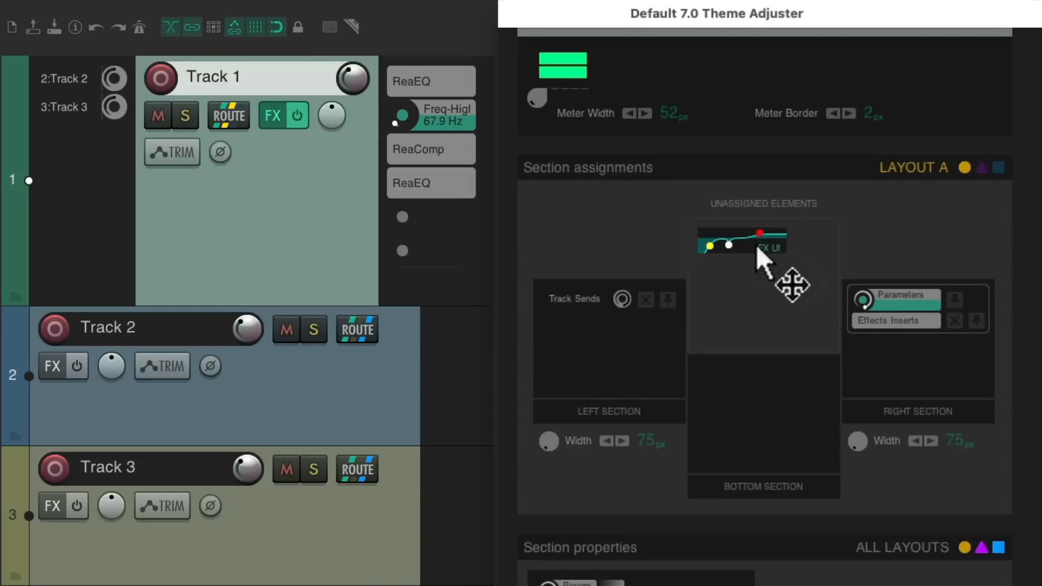
drag(756, 245, 756, 401)
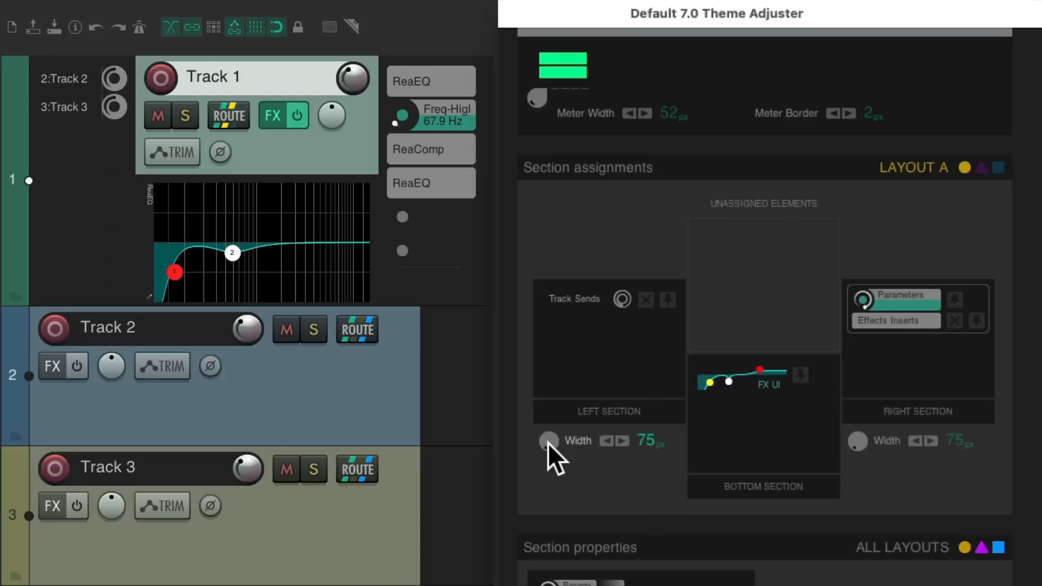
mouse_move(548, 443)
mouse_down()
mouse_move(546, 415)
mouse_move(537, 440)
mouse_up()
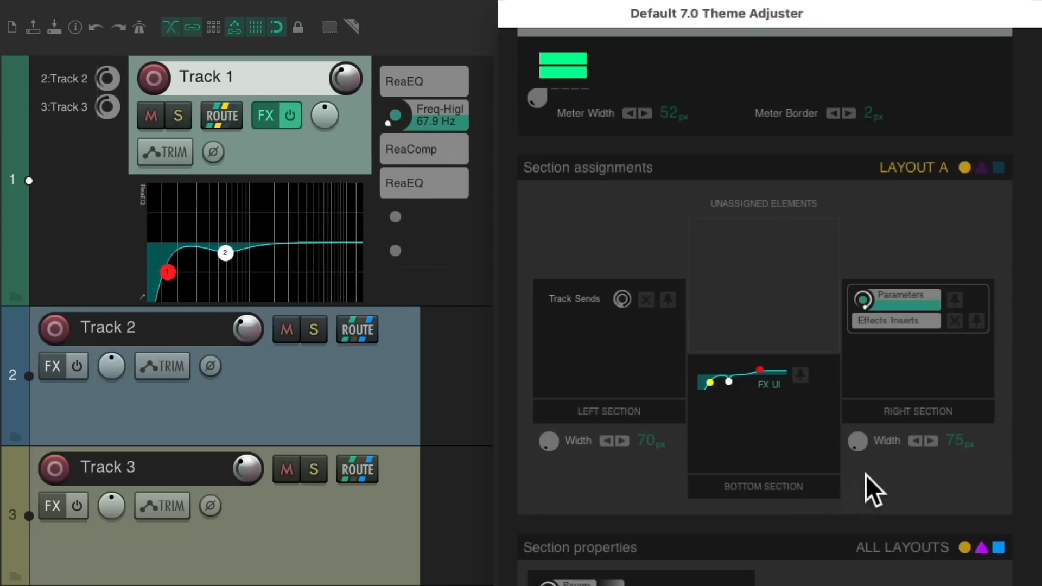
mouse_move(853, 438)
mouse_down()
mouse_move(859, 419)
mouse_move(849, 450)
mouse_move(850, 422)
mouse_up()
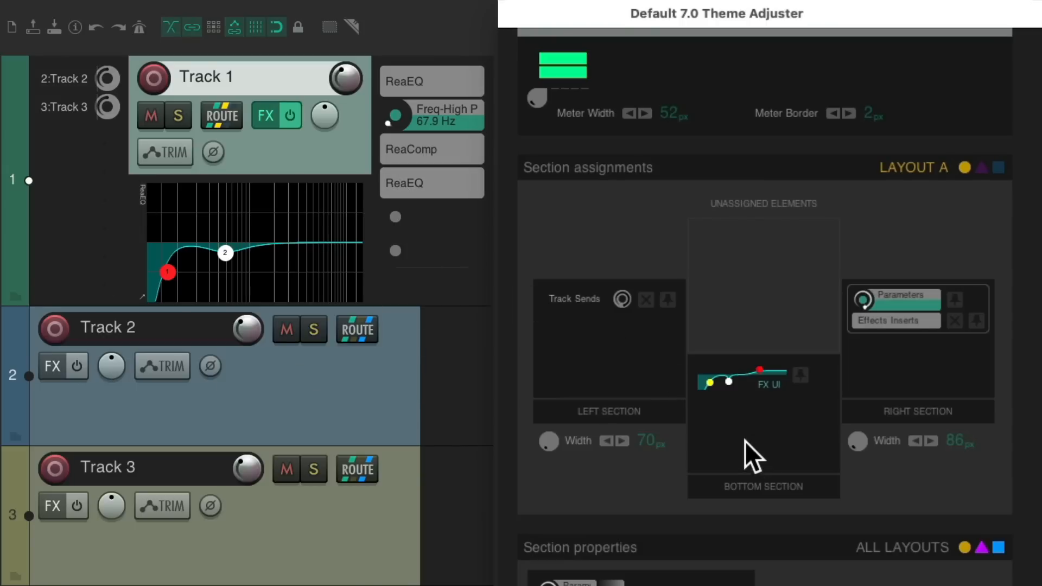
- Pin Layout A's Track Sends and Effects Inserts sections, and move Parameters to the Bottom Section beside FX UI
click(669, 300)
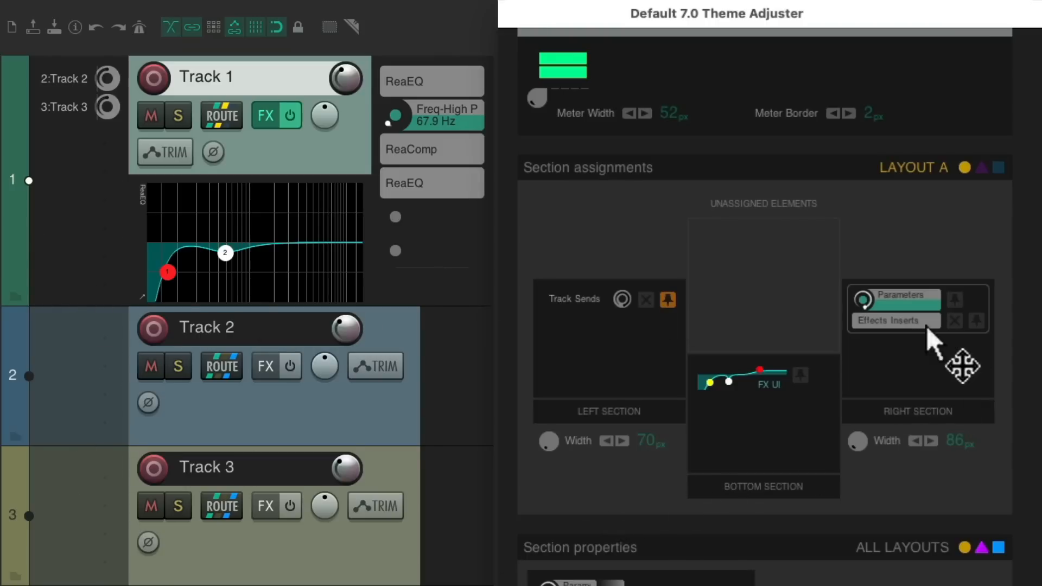
click(977, 320)
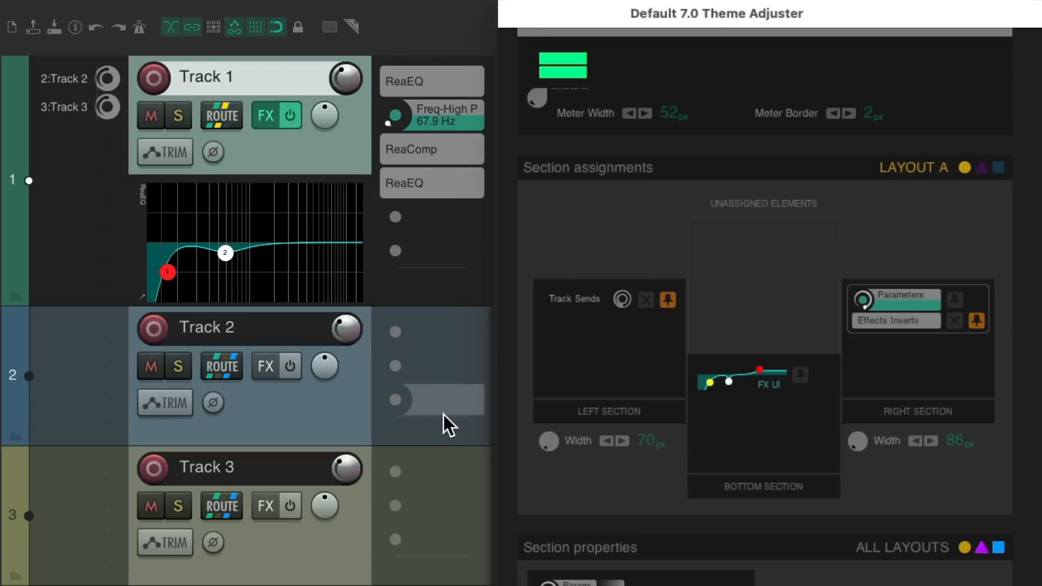
mouse_move(79, 385)
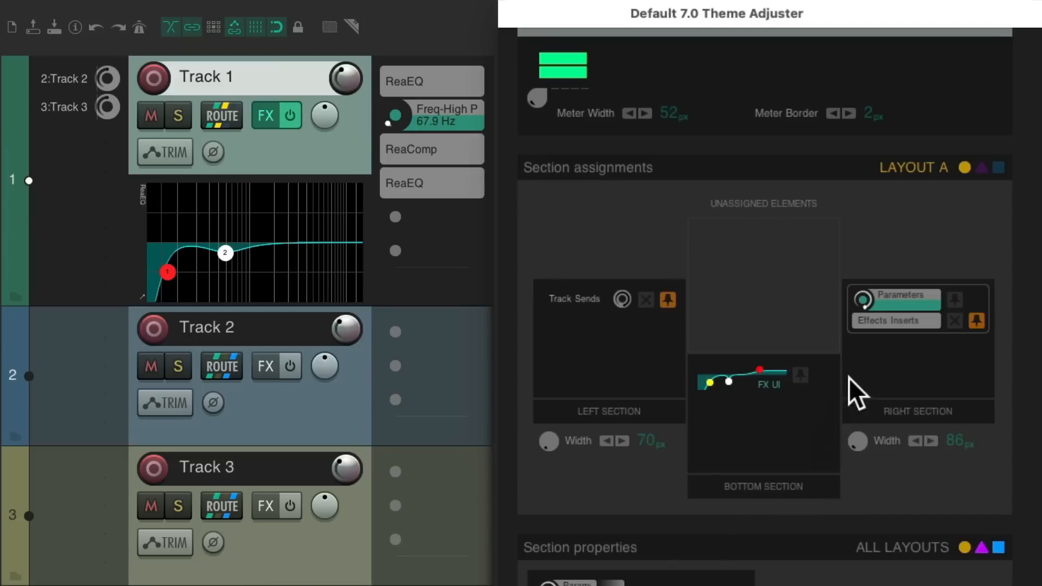
drag(902, 299, 751, 411)
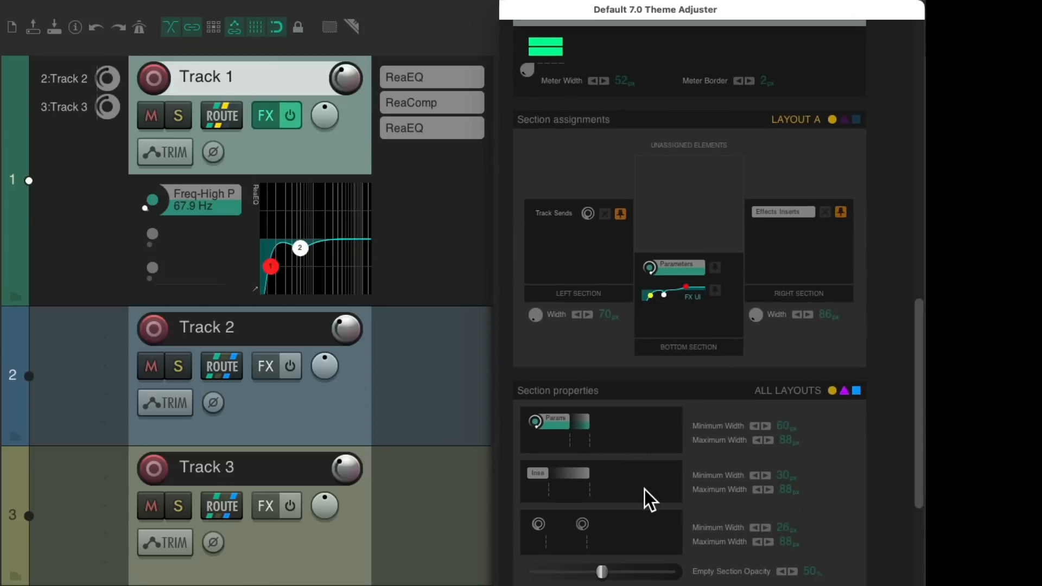
- Set the minimum and maximum widths to 54 and 101 px for Parameters, 32 and 93 px for Inserts, and 32 and 100 px for Sends
scroll(899, 457, down, 5)
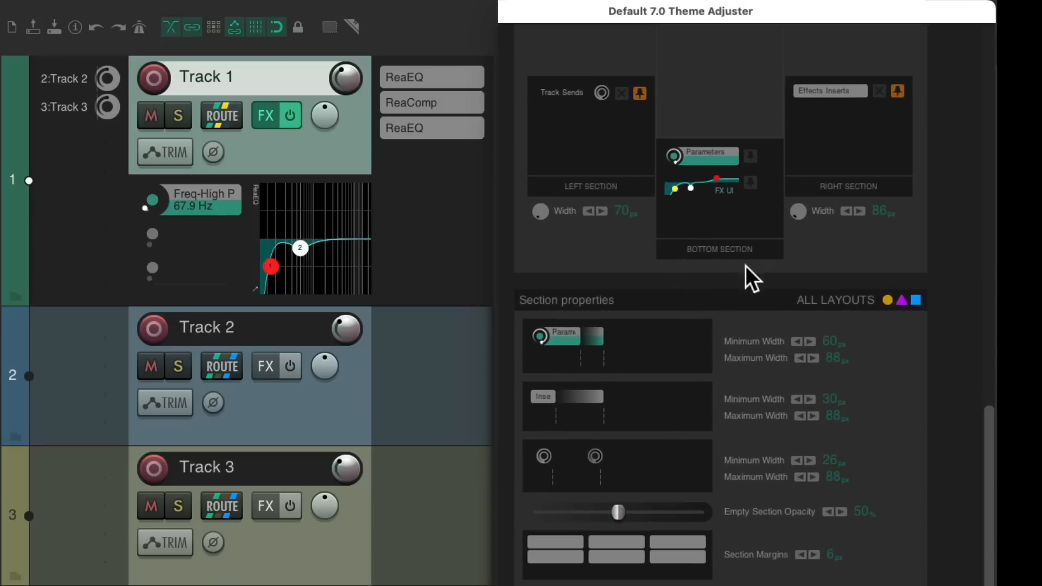
drag(560, 359, 611, 360)
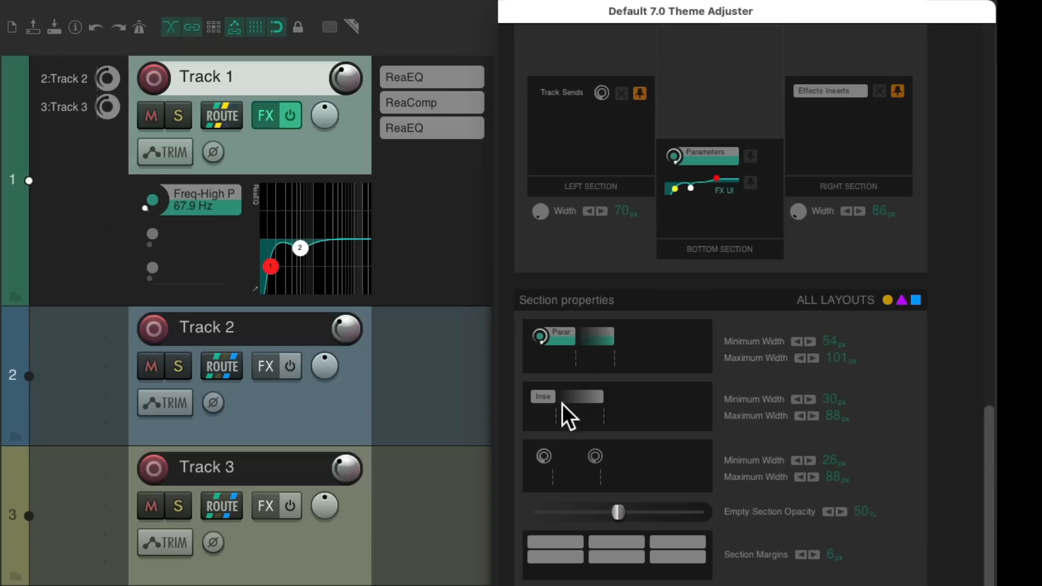
drag(554, 415, 606, 414)
drag(554, 477, 607, 482)
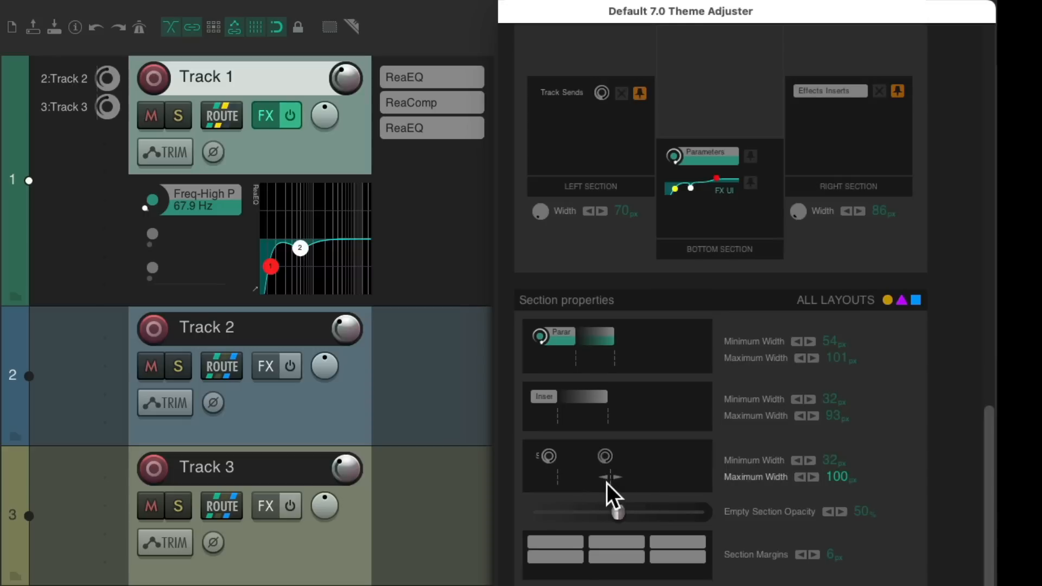
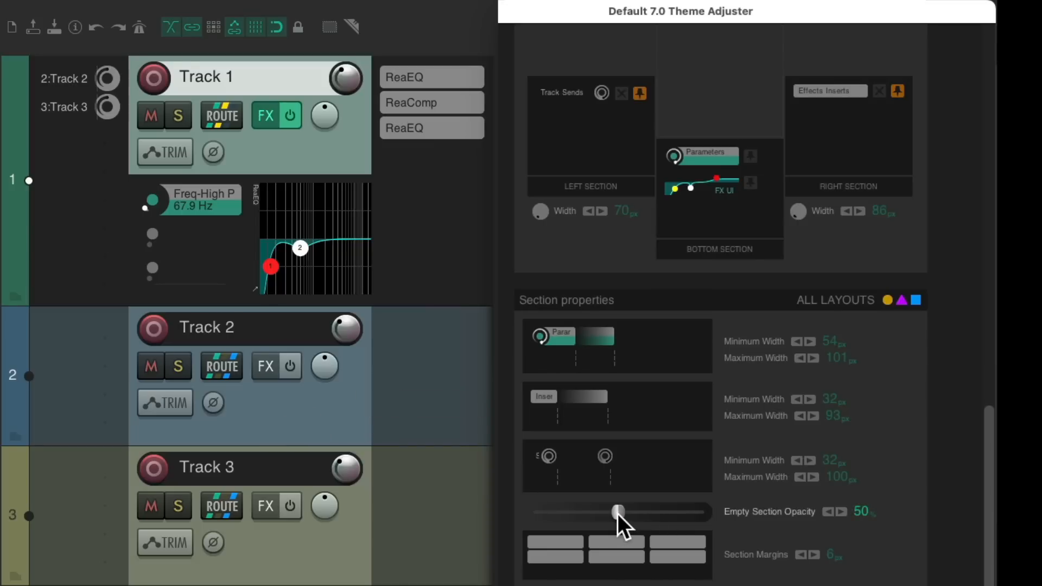
- Try an Empty Section Opacity of 0%, then set it to 100%
drag(618, 514, 531, 518)
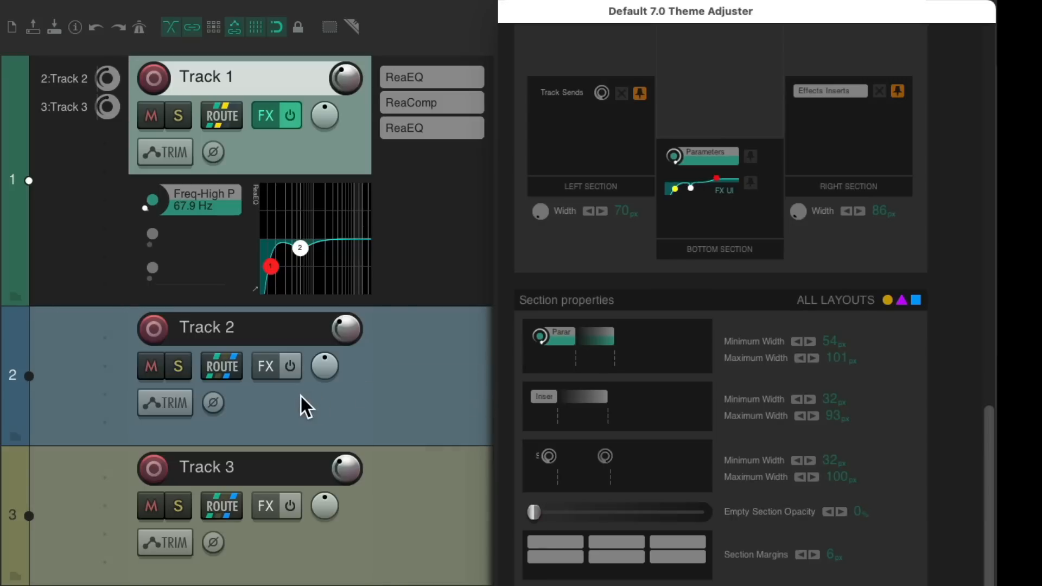
drag(535, 514, 719, 518)
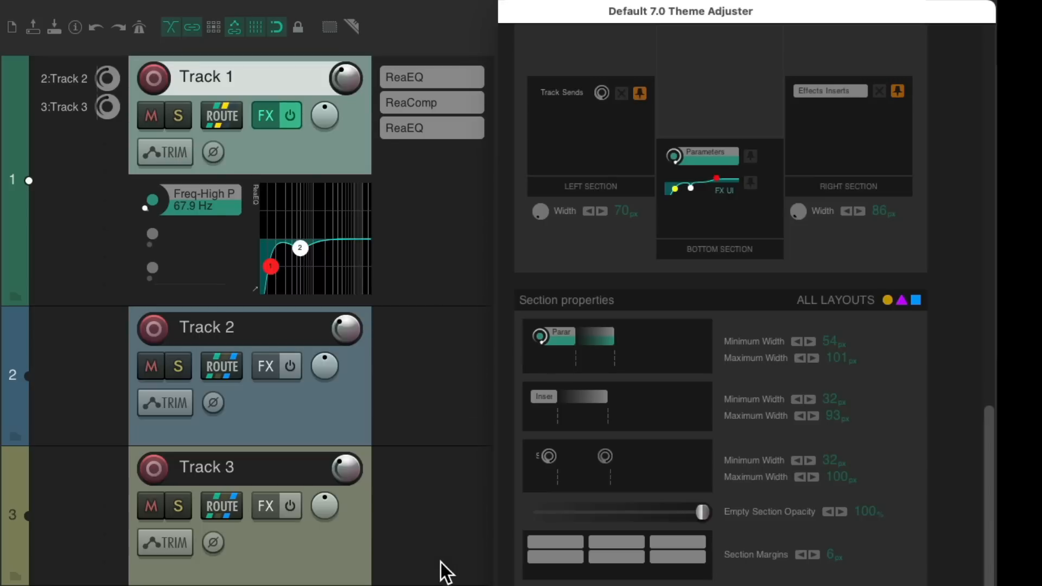
- Check the context menus of Track 2's empty insert and send sections, and toggle the Track Sends and Effects Inserts pins off and on
right_click(437, 332)
click(417, 378)
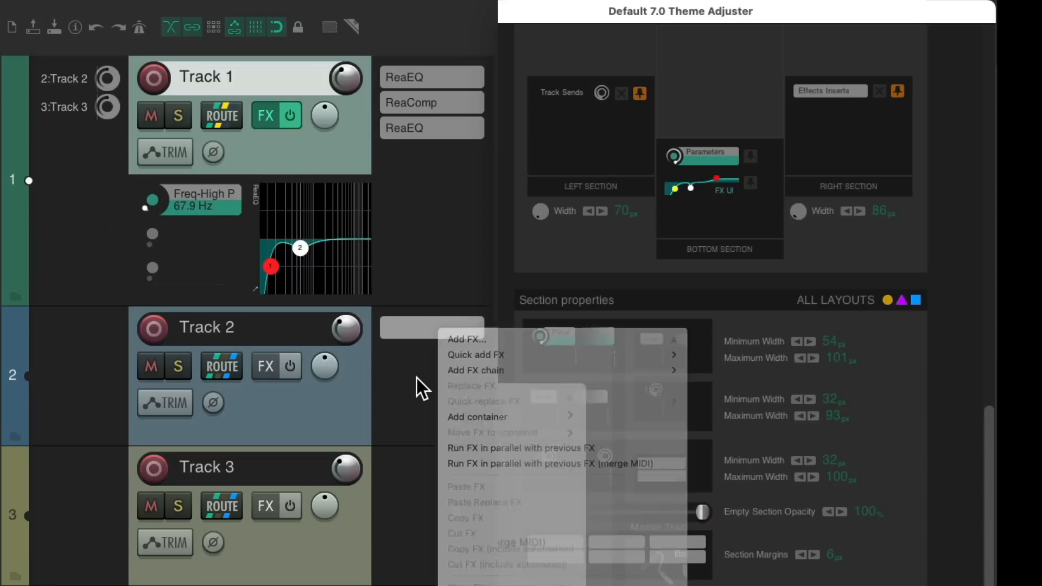
right_click(83, 321)
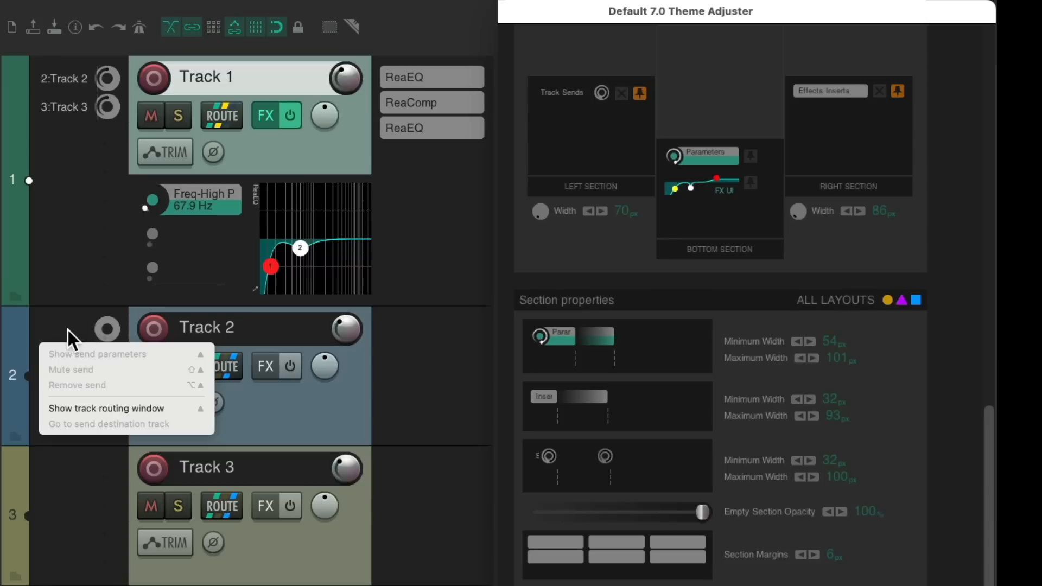
click(65, 323)
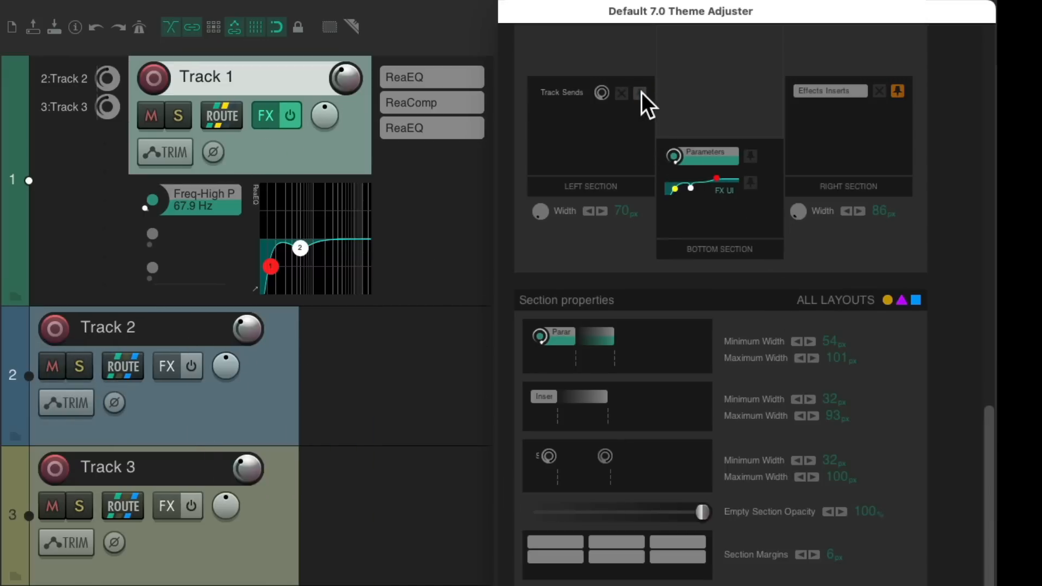
click(897, 90)
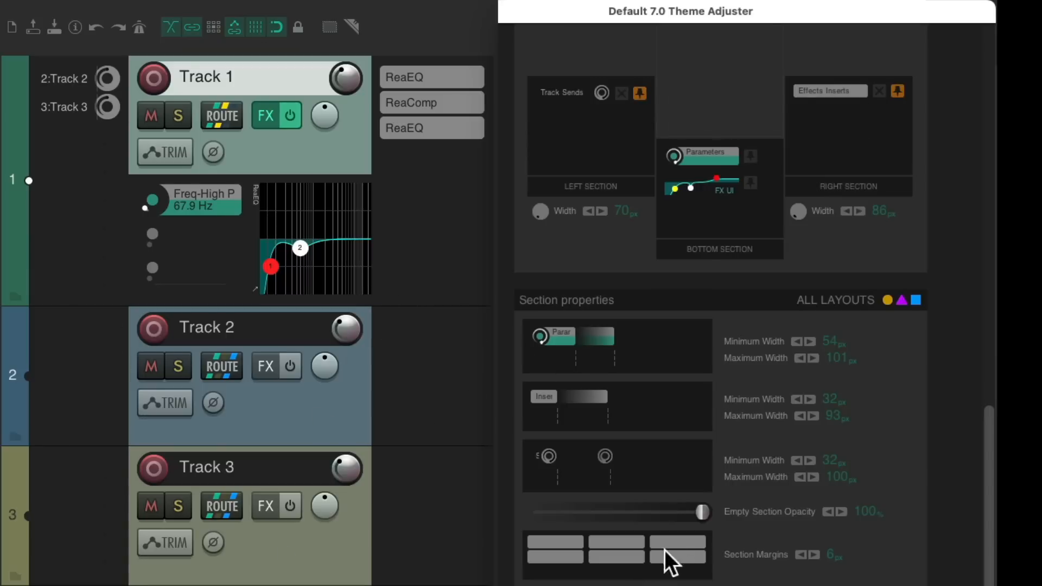
mouse_move(701, 512)
mouse_down()
mouse_move(508, 530)
mouse_move(707, 527)
mouse_up()
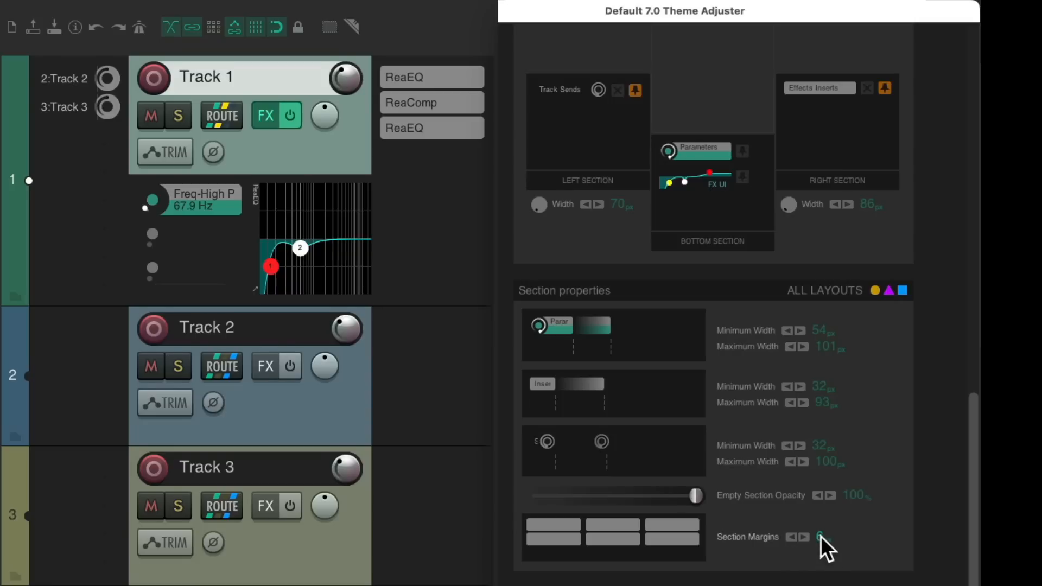
- Try Section Margins of 12 px and 2 px, and return them to 6 px
scroll(821, 536, up, 6)
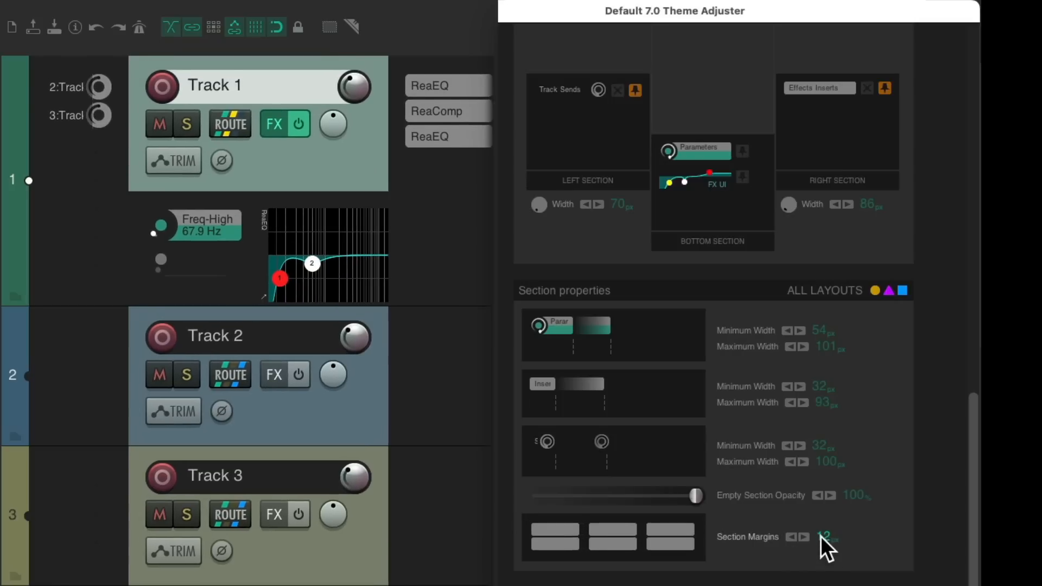
scroll(821, 536, down, 10)
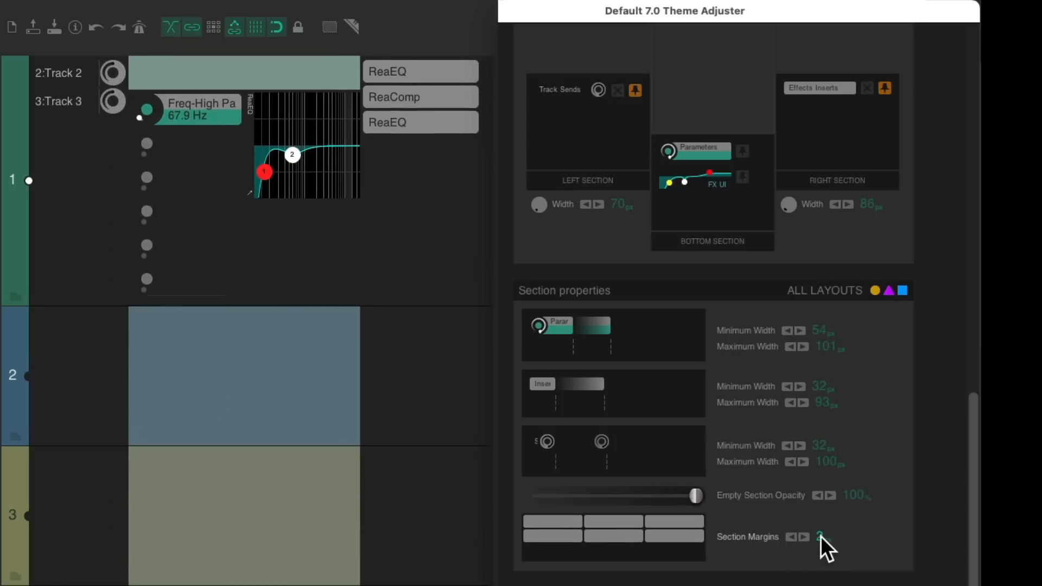
scroll(820, 537, up, 4)
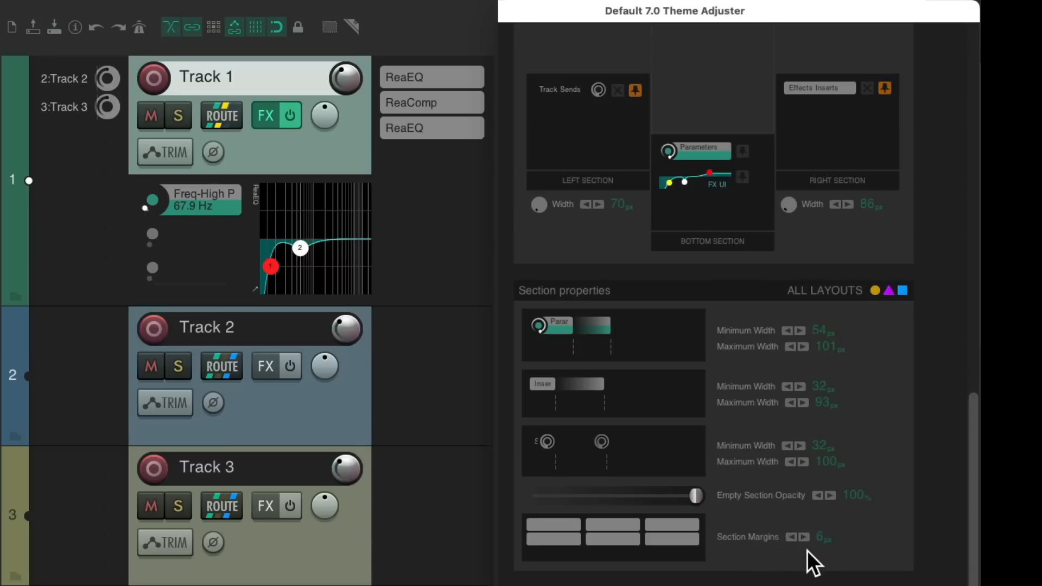
- Show the master track above Track 1 and bring up the Master Track settings in the theme adjuster
scroll(948, 559, down, 5)
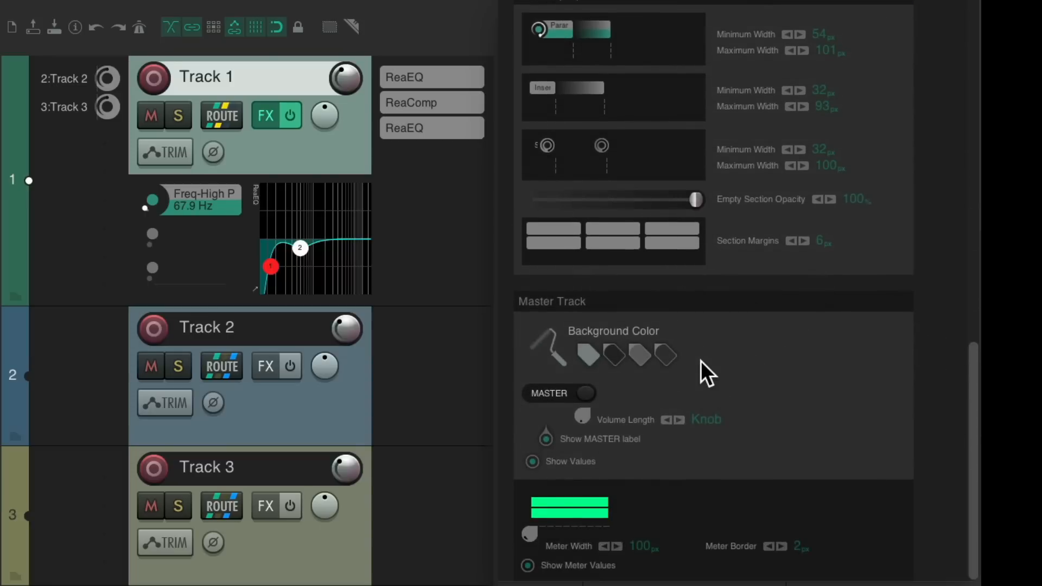
click(196, 7)
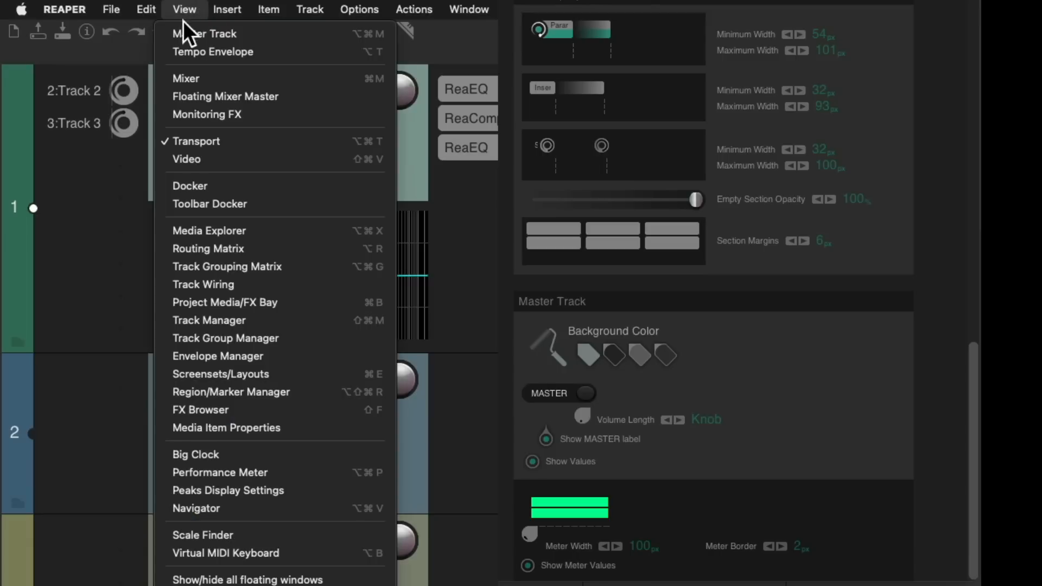
click(167, 33)
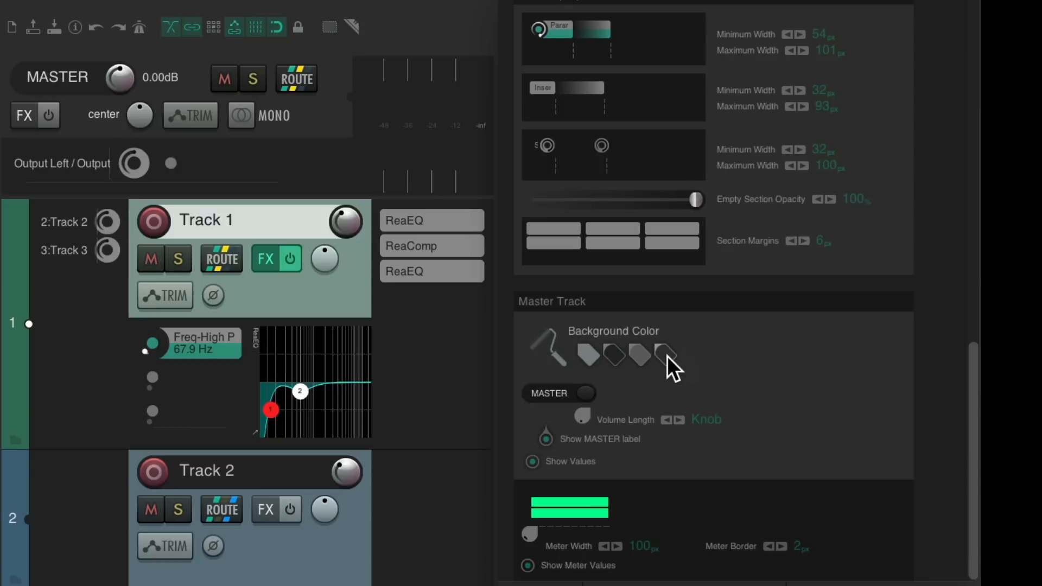
- Try the preset background colors and a custom yellow on the Master Track, and restore its default background
click(644, 357)
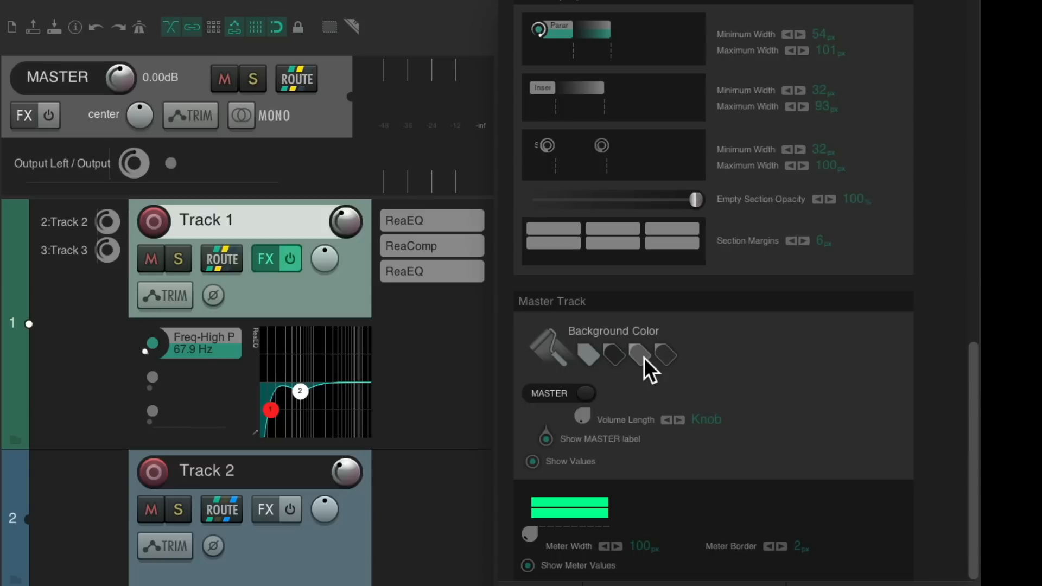
click(612, 357)
click(592, 356)
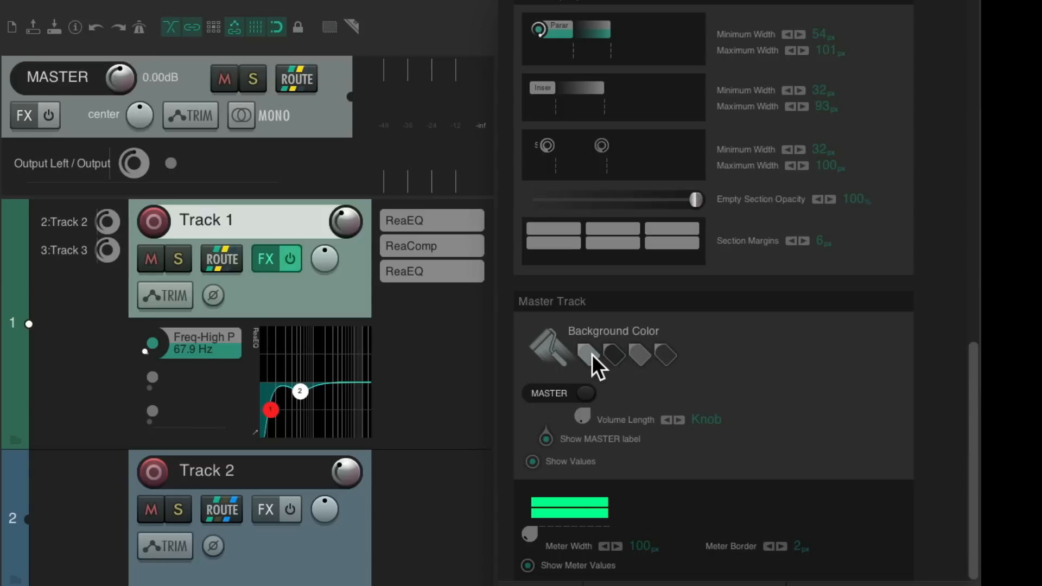
click(558, 354)
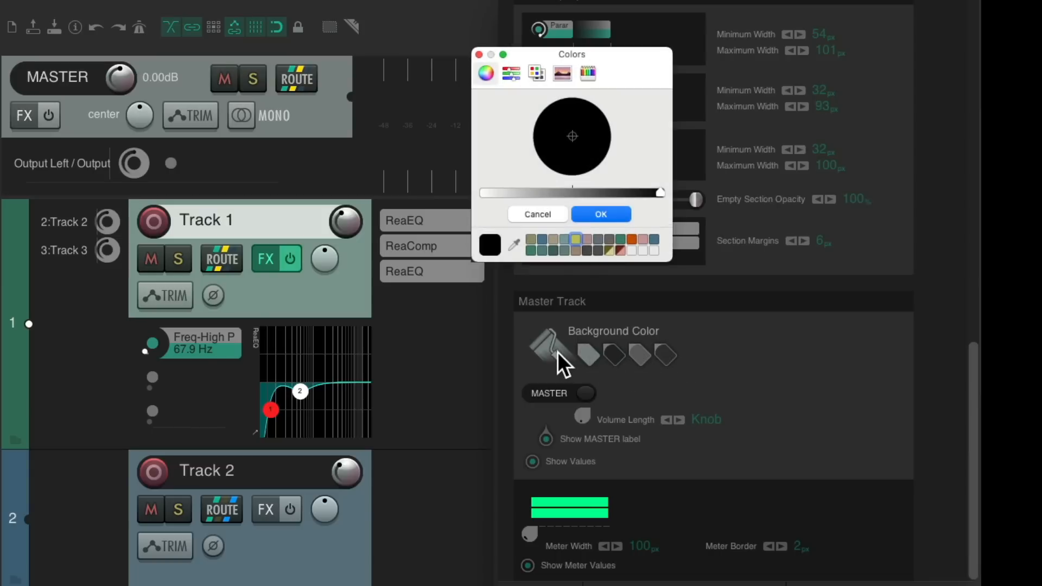
click(576, 240)
click(588, 216)
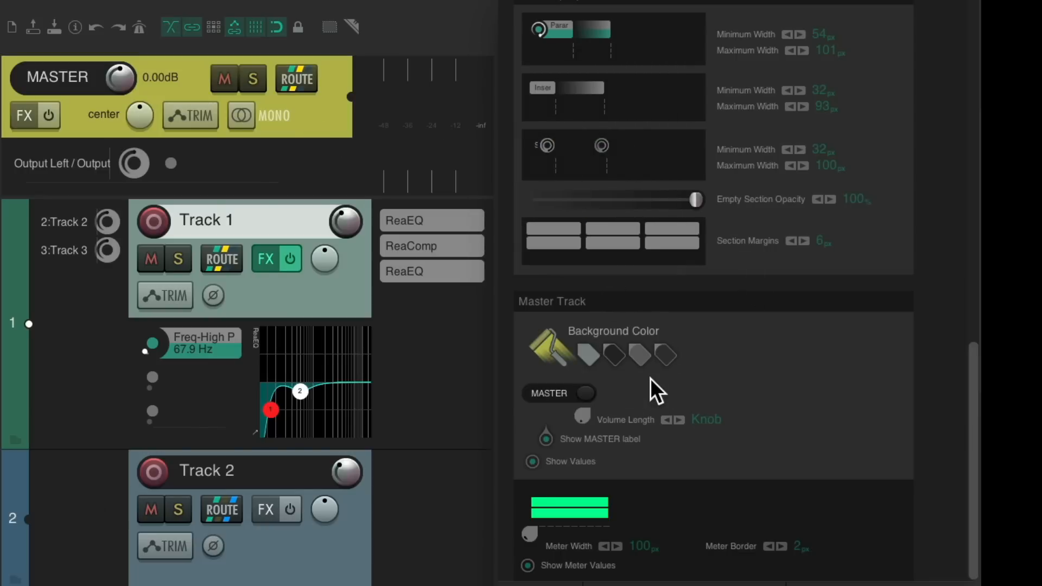
click(665, 354)
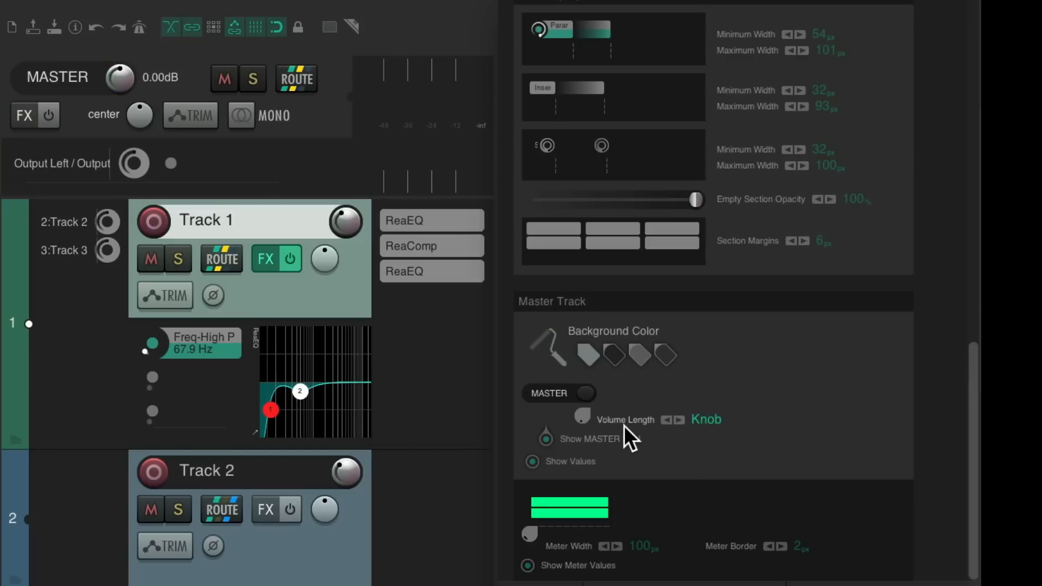
- Vary the Master Track's Volume Length and return it to Knob, then toggle the MASTER label and the values off and on
drag(581, 411, 569, 441)
click(544, 439)
click(545, 439)
click(532, 461)
click(532, 461)
click(532, 462)
click(532, 461)
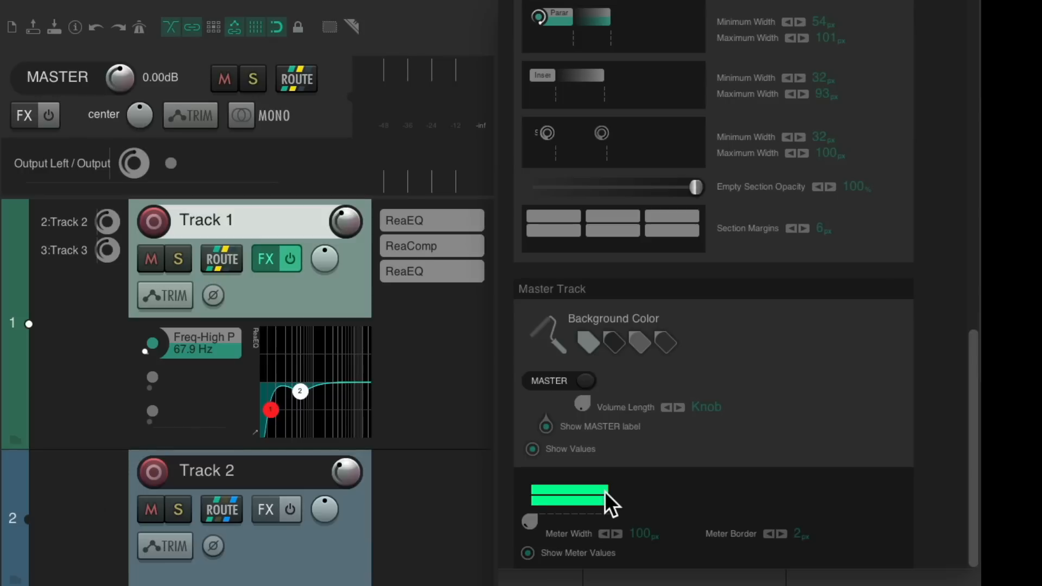
- Play the project, vary the master Meter Width and return it to 100 px, then try Meter Borders of 0 px and 8 px
key(space)
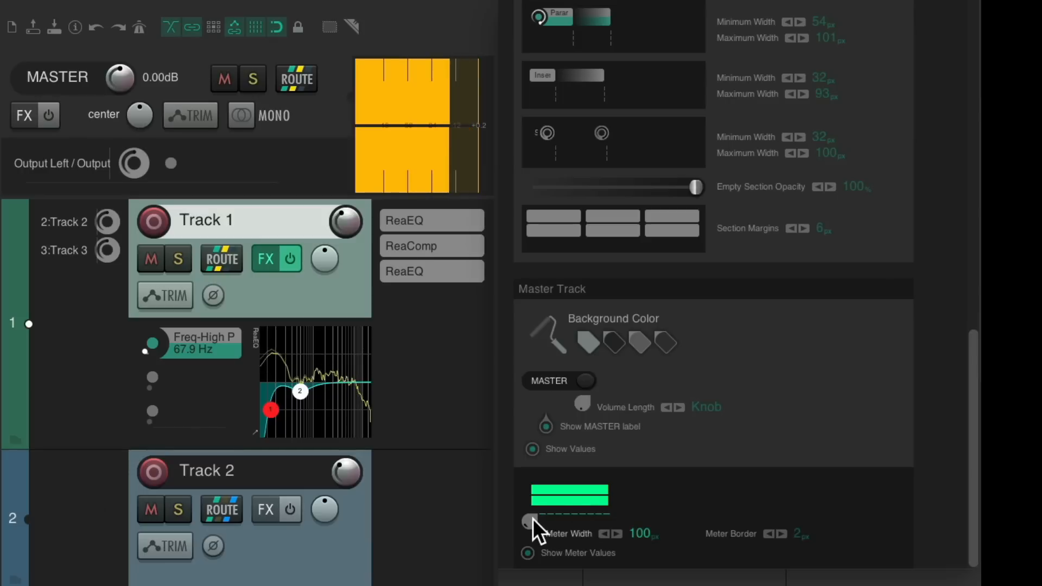
drag(533, 519, 581, 531)
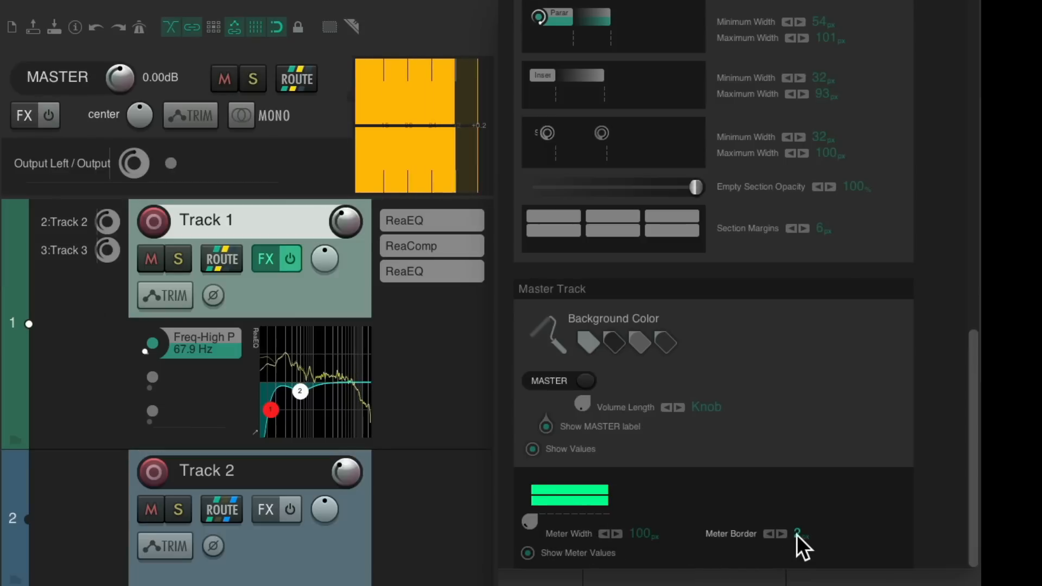
scroll(797, 535, down, 2)
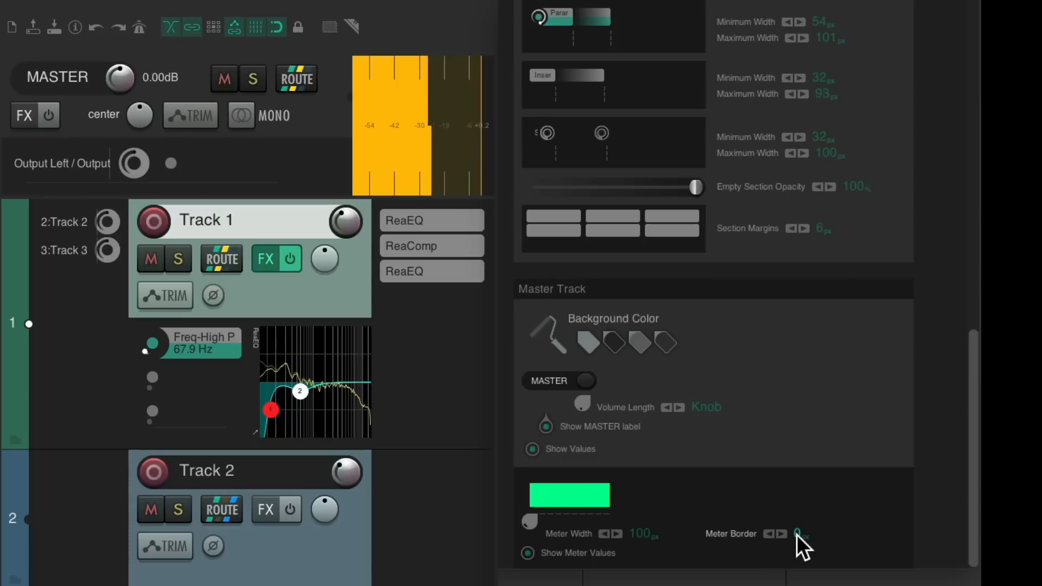
scroll(797, 534, up, 8)
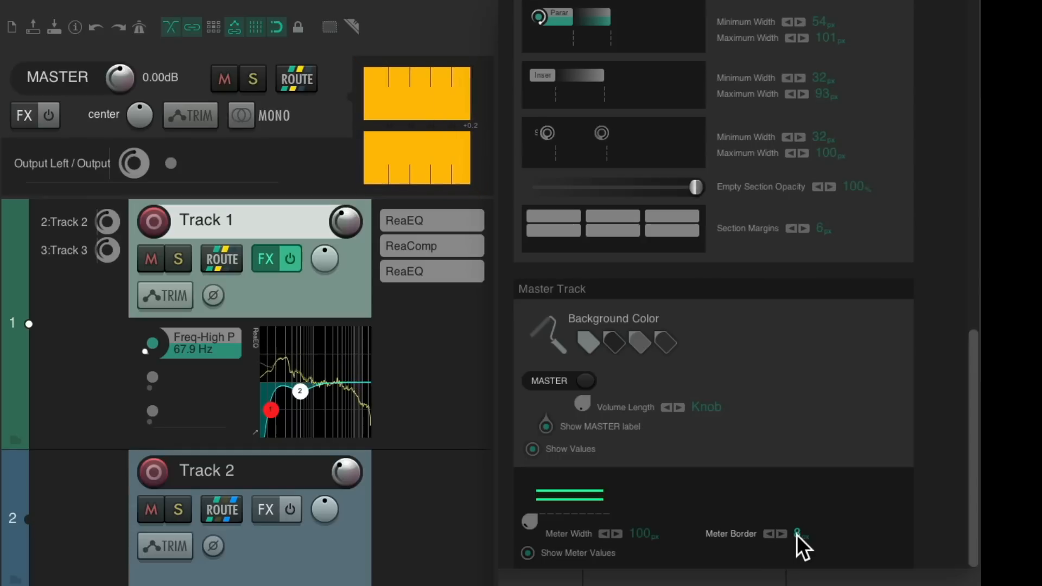
- Set the master Meter Border to 2 px and toggle the meter values off and on
scroll(728, 535, down, 6)
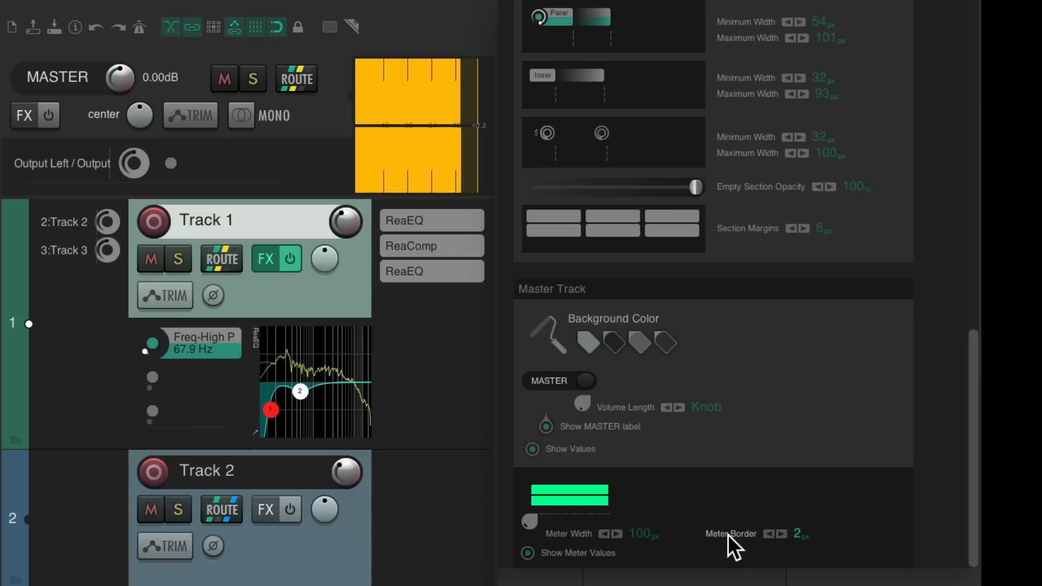
click(527, 554)
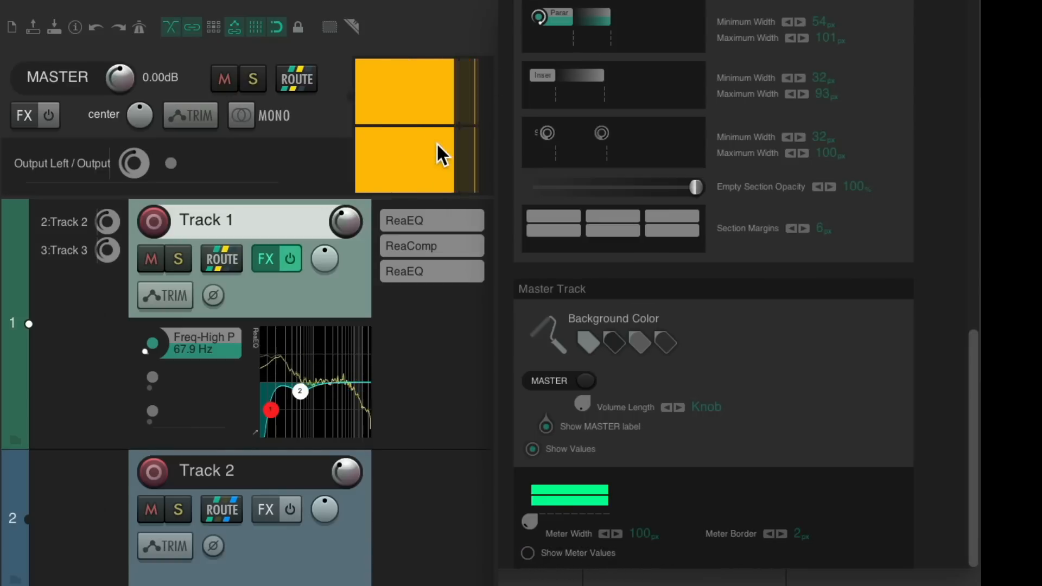
click(527, 552)
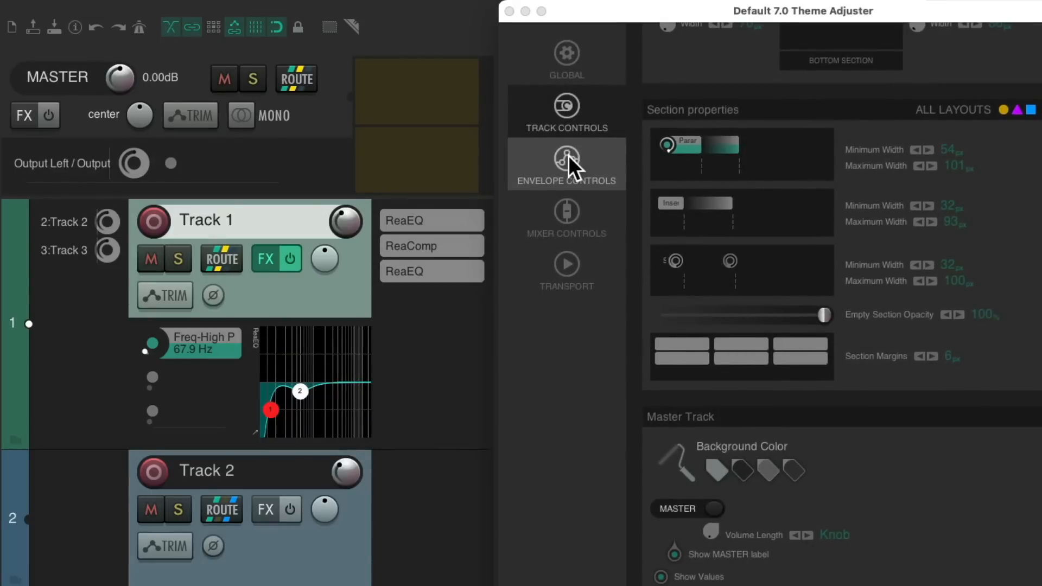
- Bring up the Envelope Controls settings, try the preset envelope background colors and a custom yellow, and restore the default background
click(568, 155)
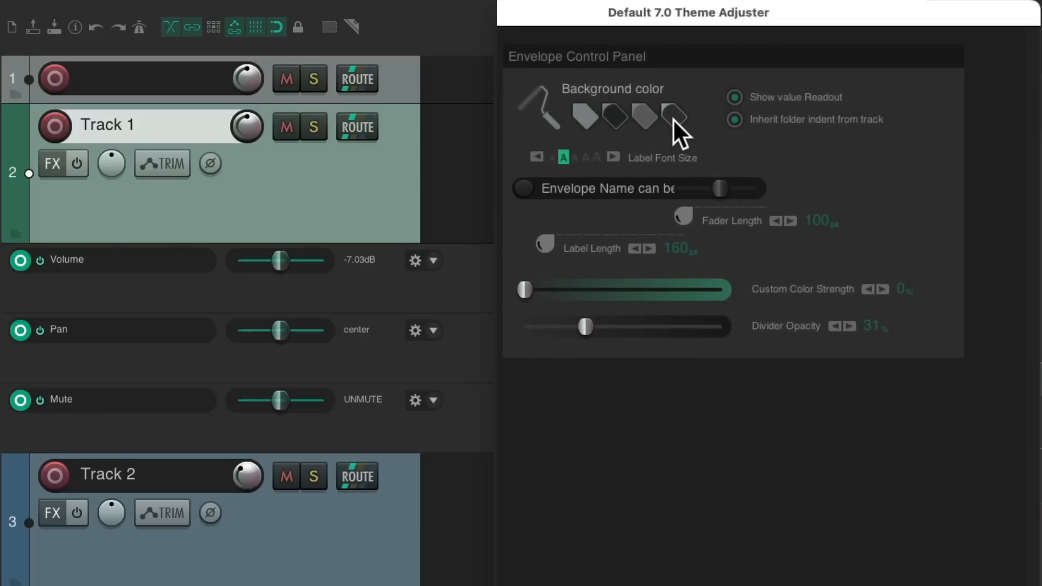
click(653, 117)
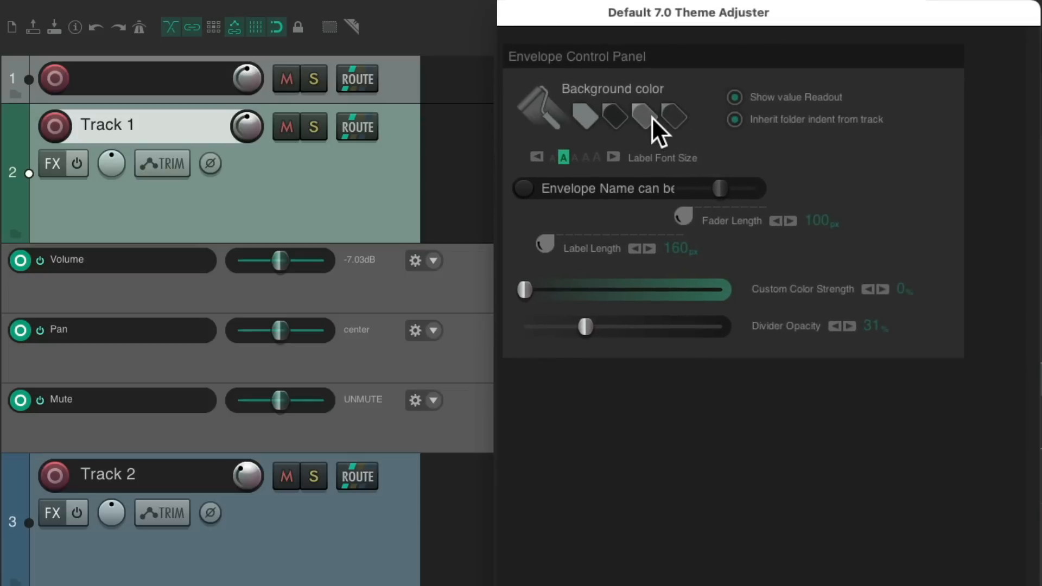
click(618, 115)
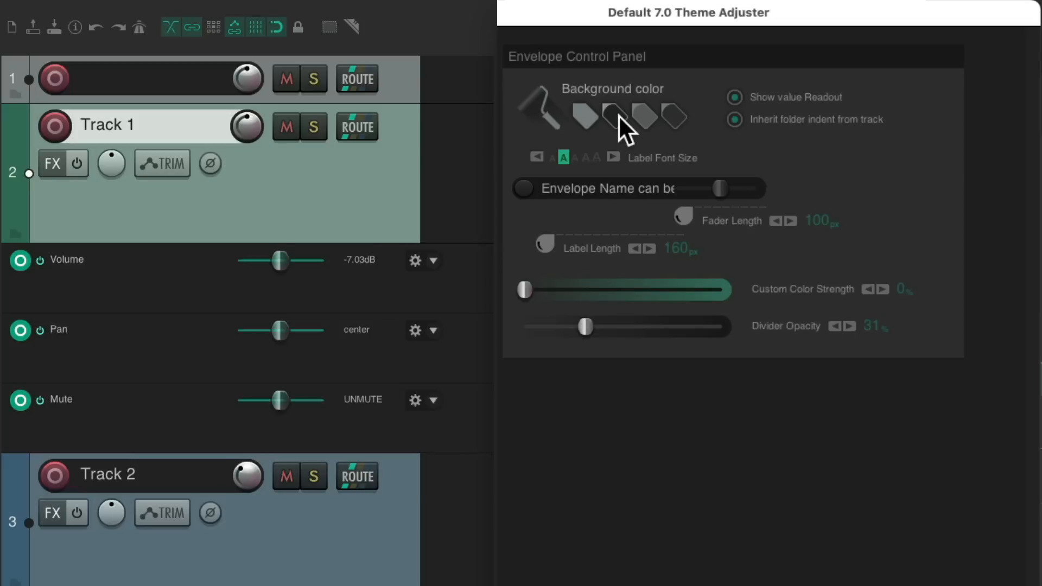
click(593, 114)
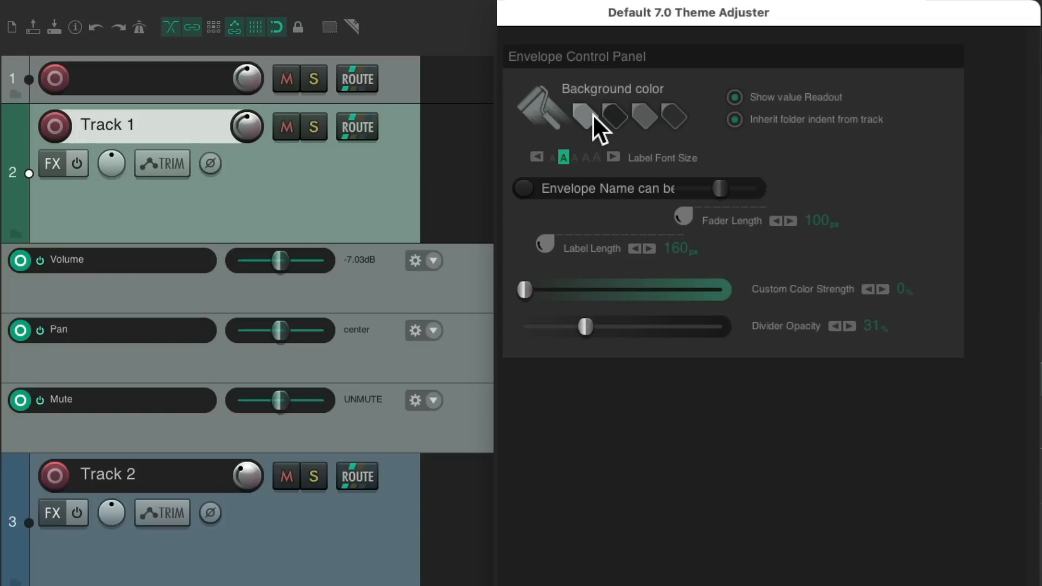
click(549, 110)
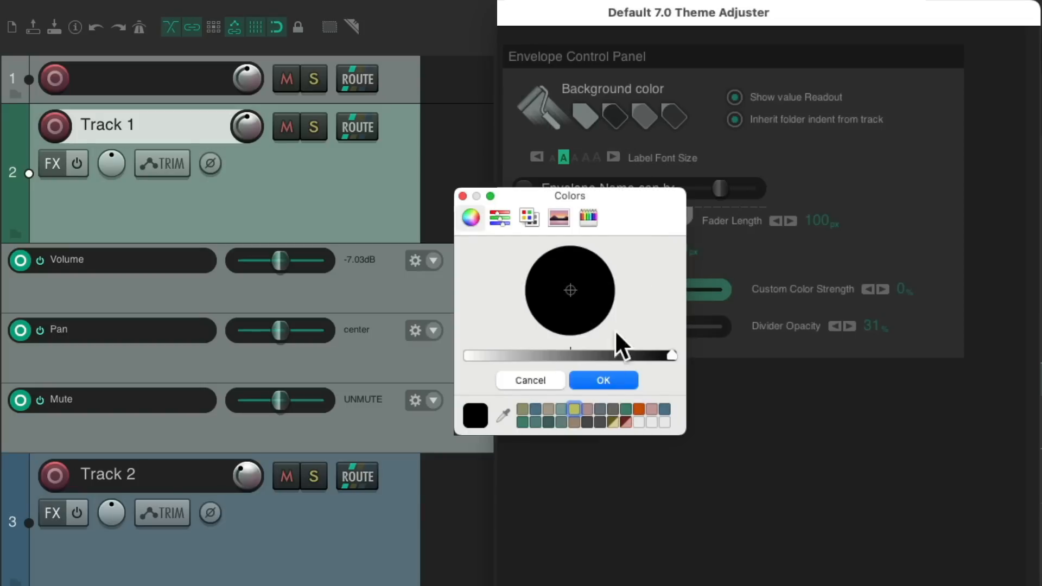
click(574, 407)
click(606, 378)
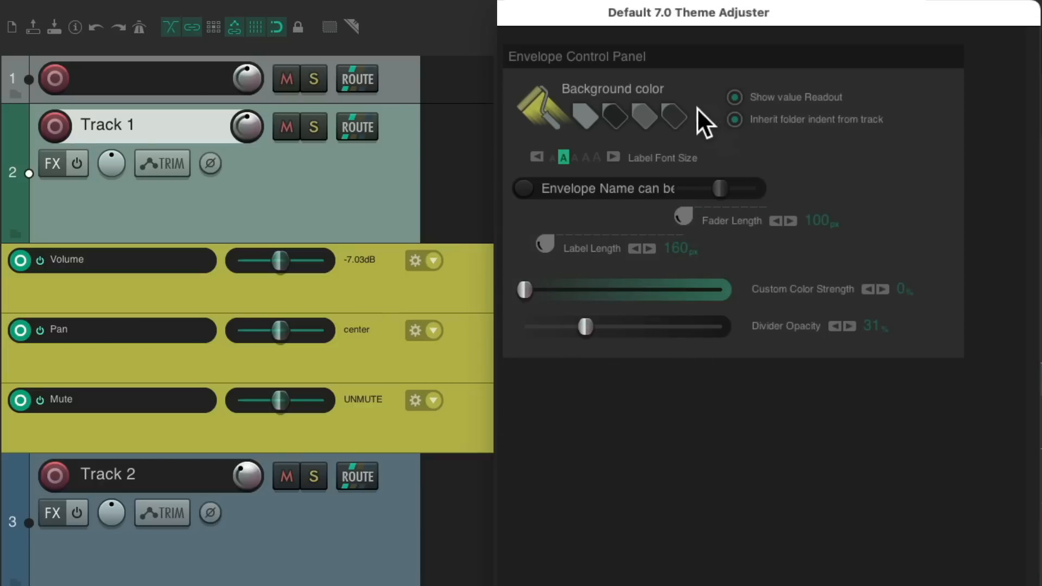
click(670, 110)
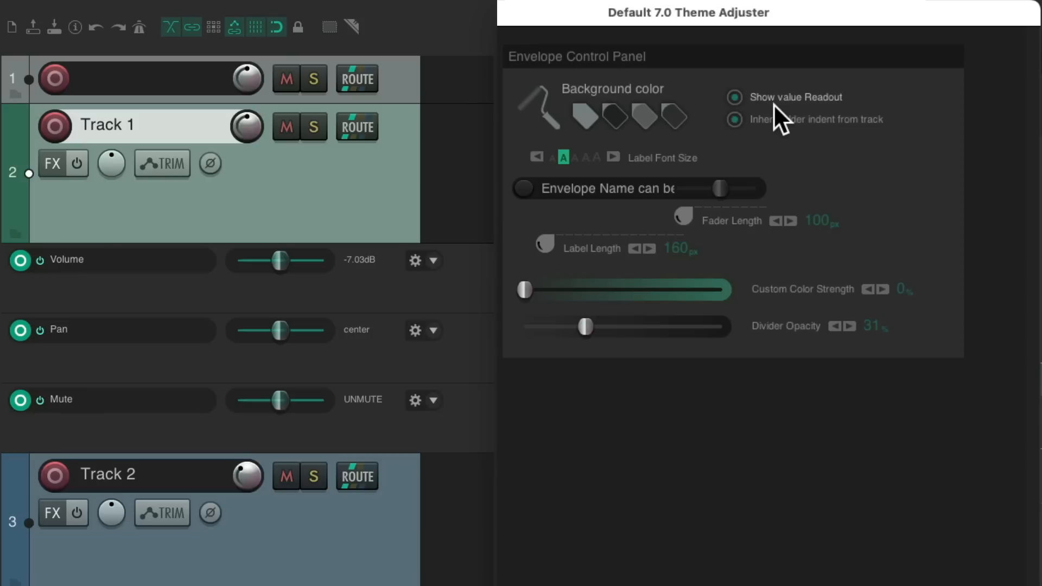
- Toggle the envelope value readout off and on, and test Inherit folder indent from track off and on with Track 1 inside a folder
click(735, 97)
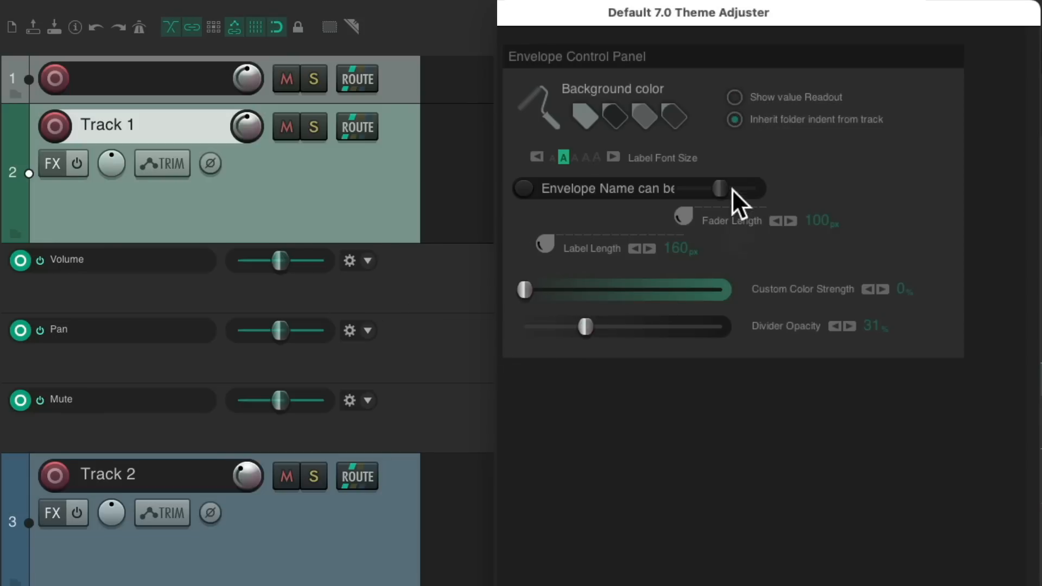
click(735, 100)
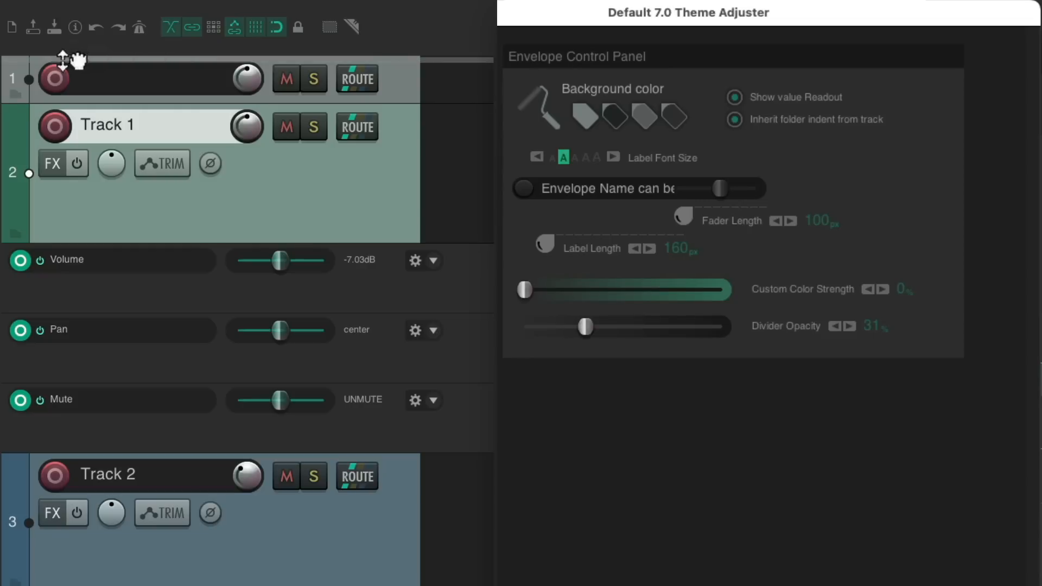
click(13, 97)
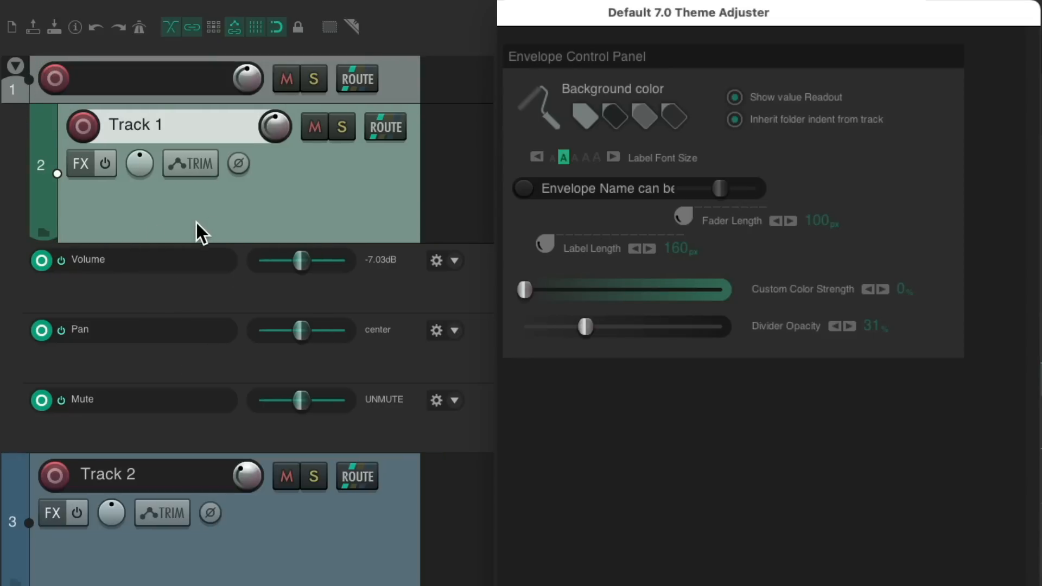
click(736, 118)
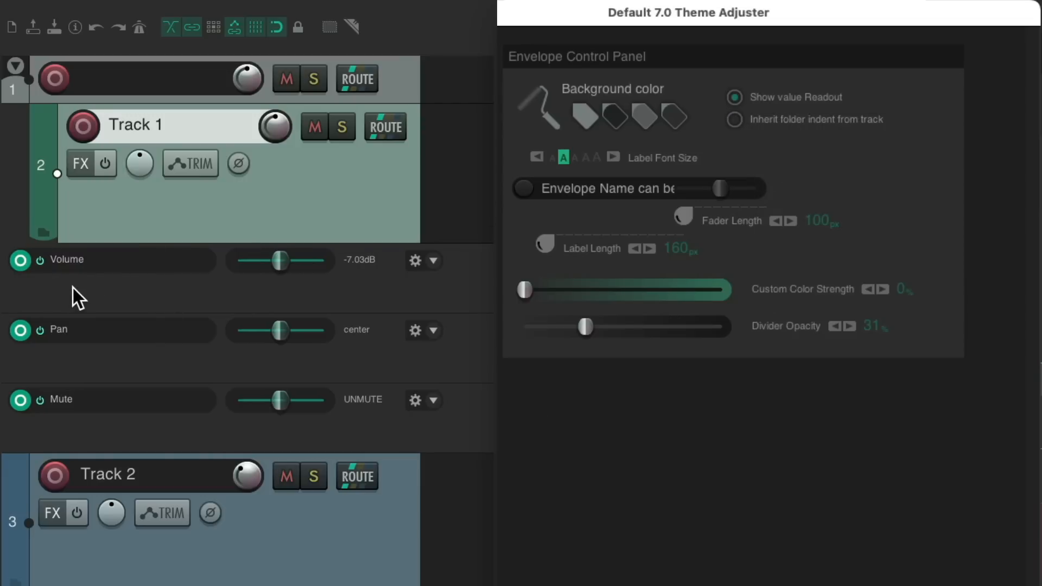
click(733, 120)
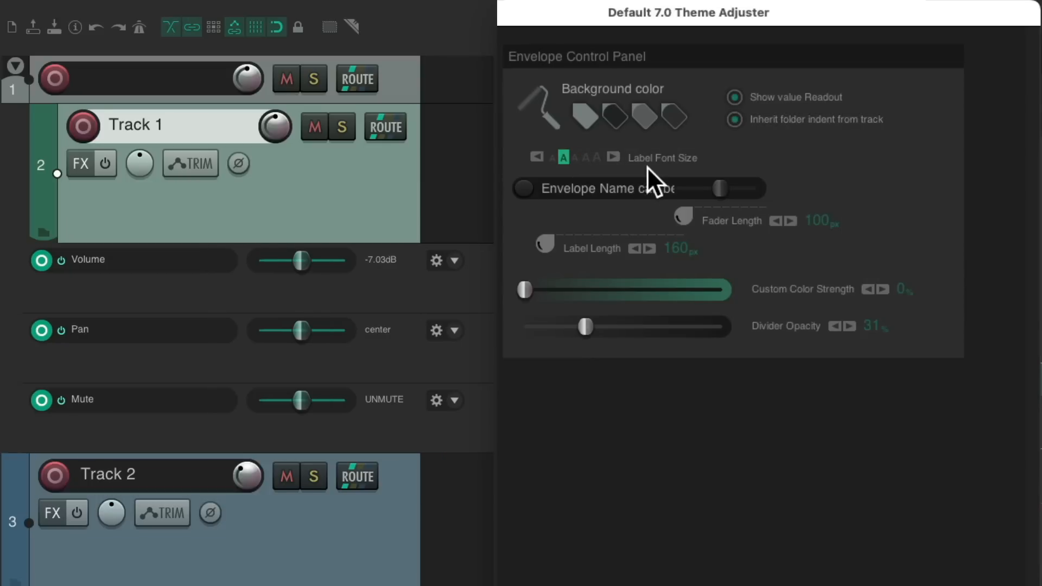
- Try the largest envelope Label Font Size and a Knob Fader Length, returning the font size to its default and the fader to 100 px
click(580, 159)
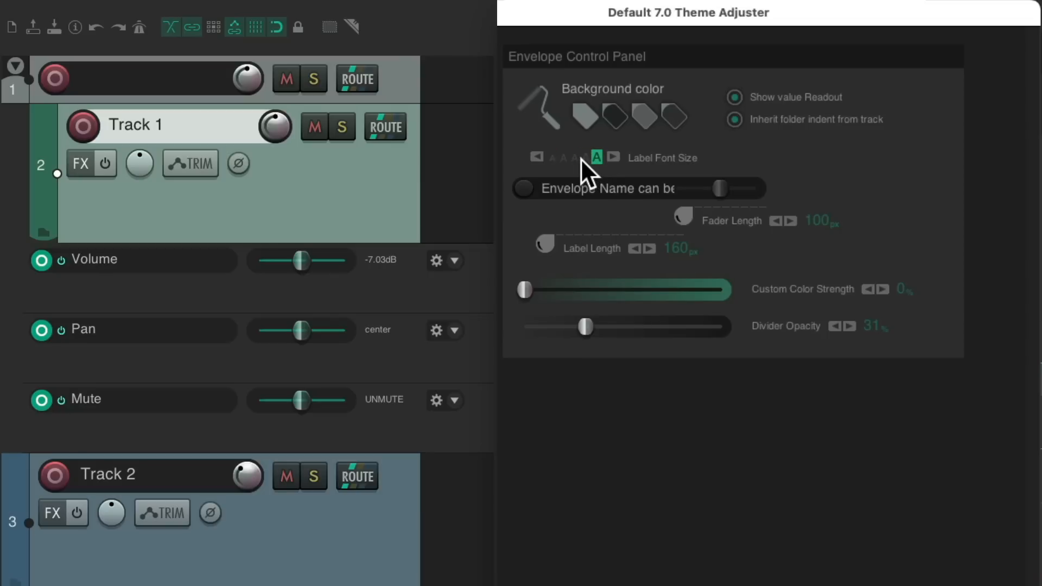
click(645, 159)
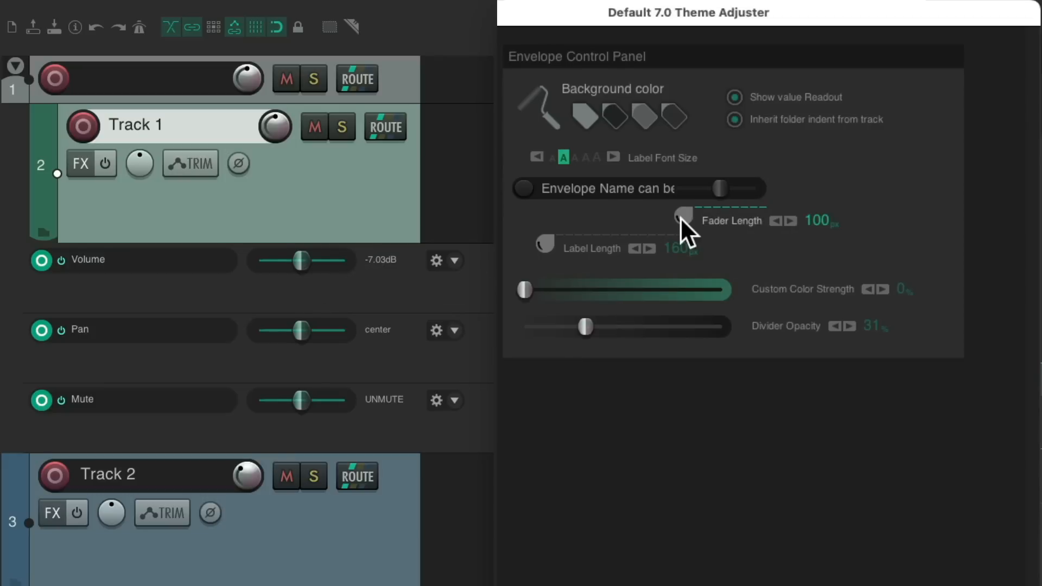
drag(680, 217, 673, 295)
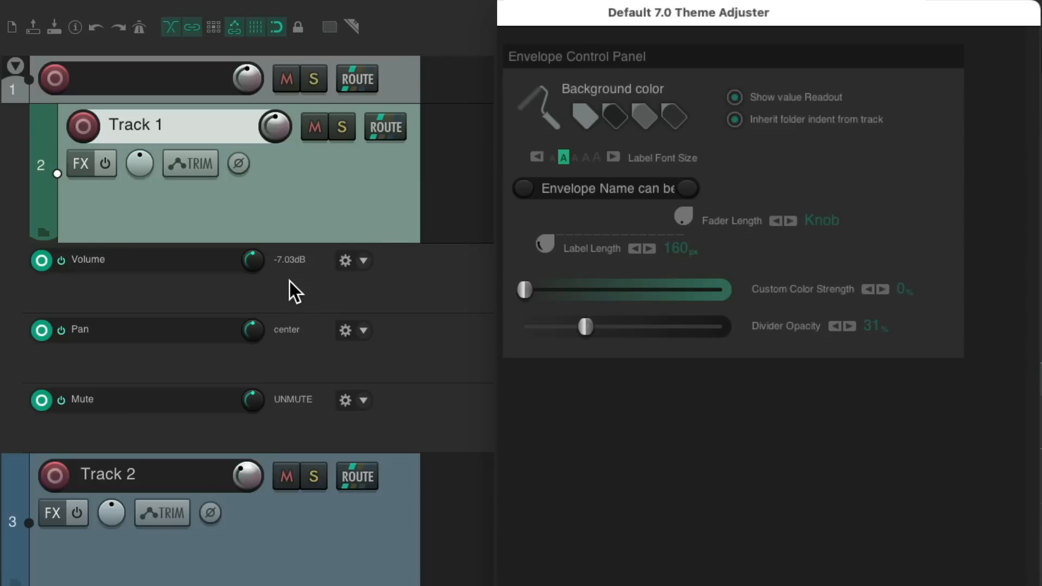
click(745, 220)
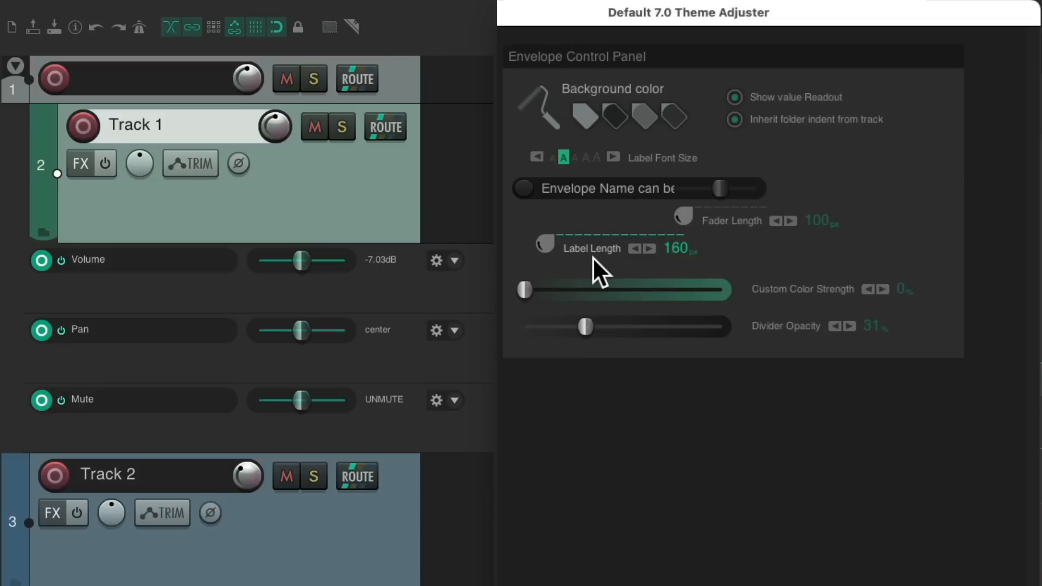
- Shorten the envelope Label Length to 52 px and extend the Fader Length to 220 px
drag(551, 244, 526, 323)
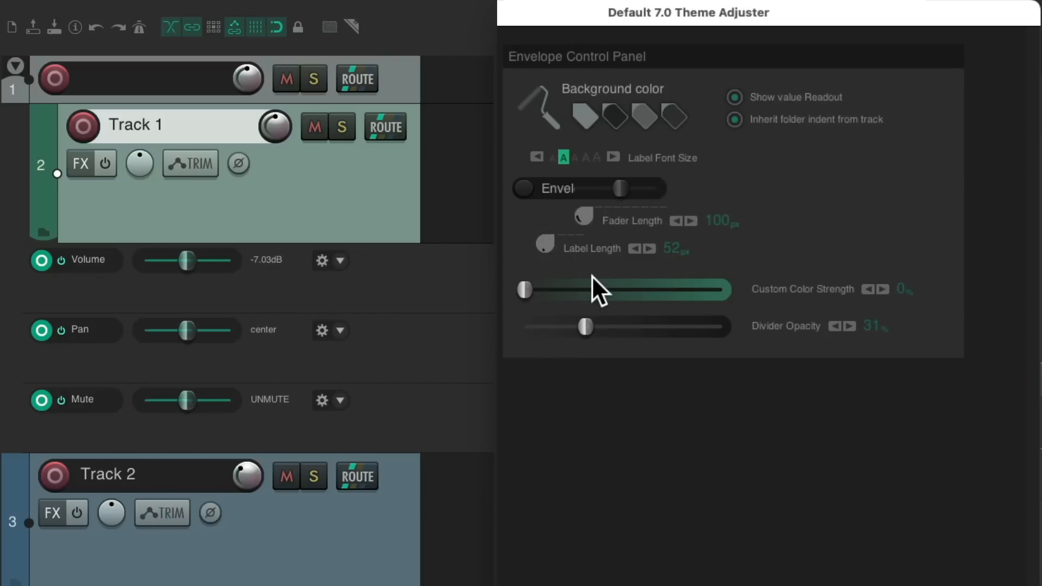
drag(586, 217, 603, 127)
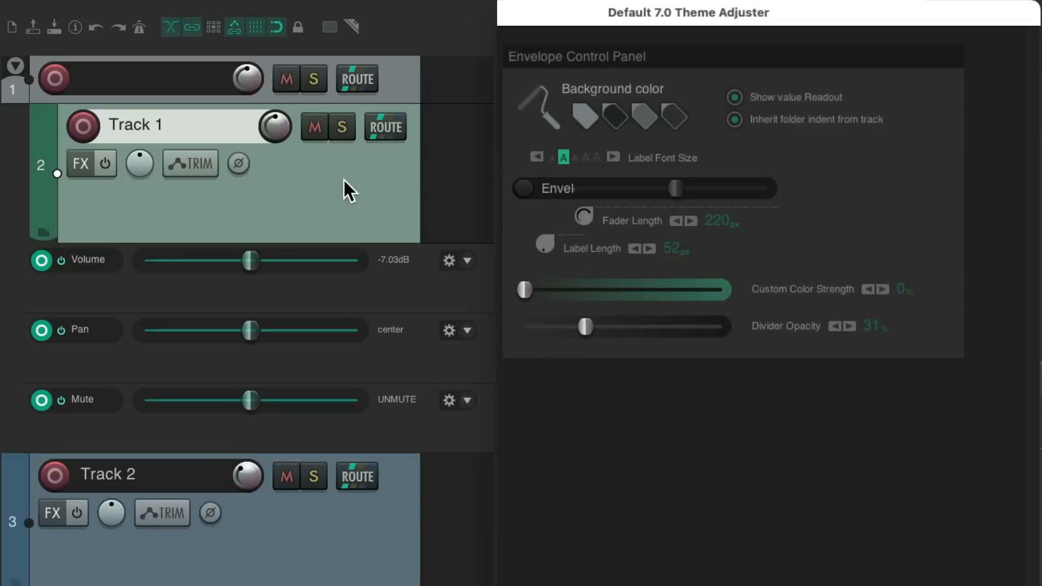
- Try an envelope Custom Color Strength of 100% and a Divider Opacity of 0%, returning them to 0% and 31%
drag(526, 288, 734, 291)
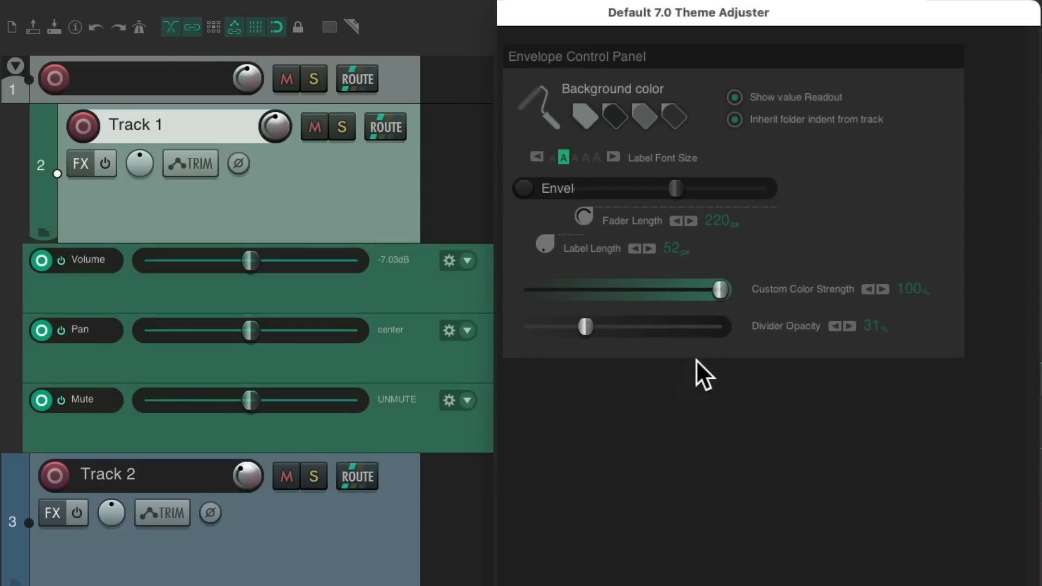
drag(719, 289, 516, 292)
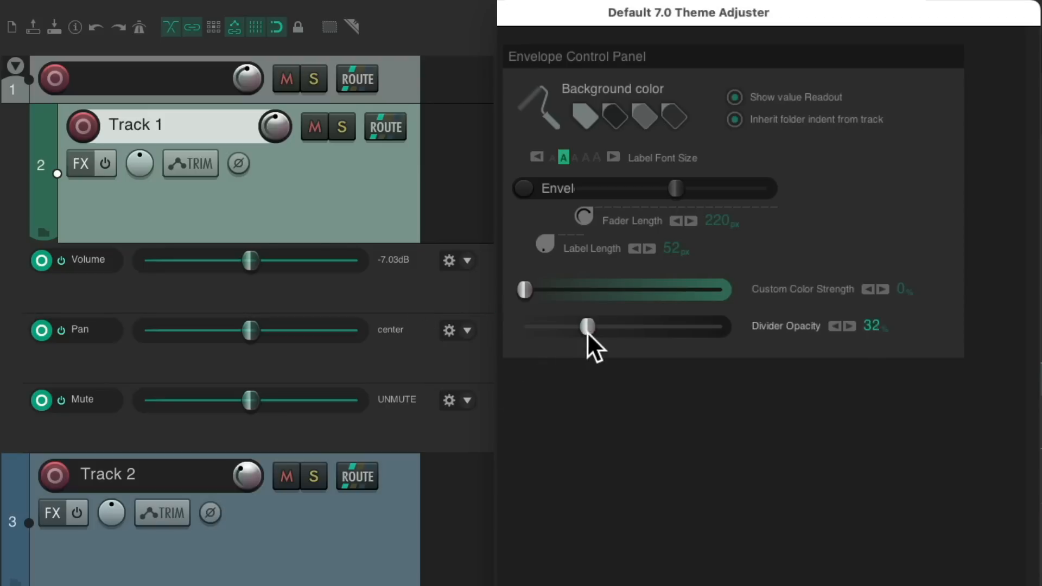
drag(586, 328, 512, 329)
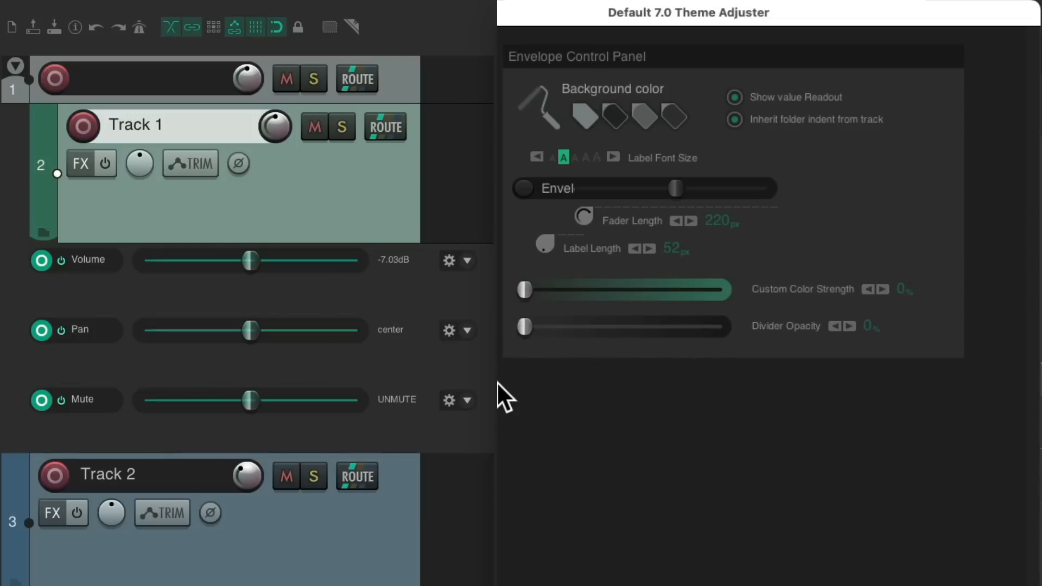
click(800, 327)
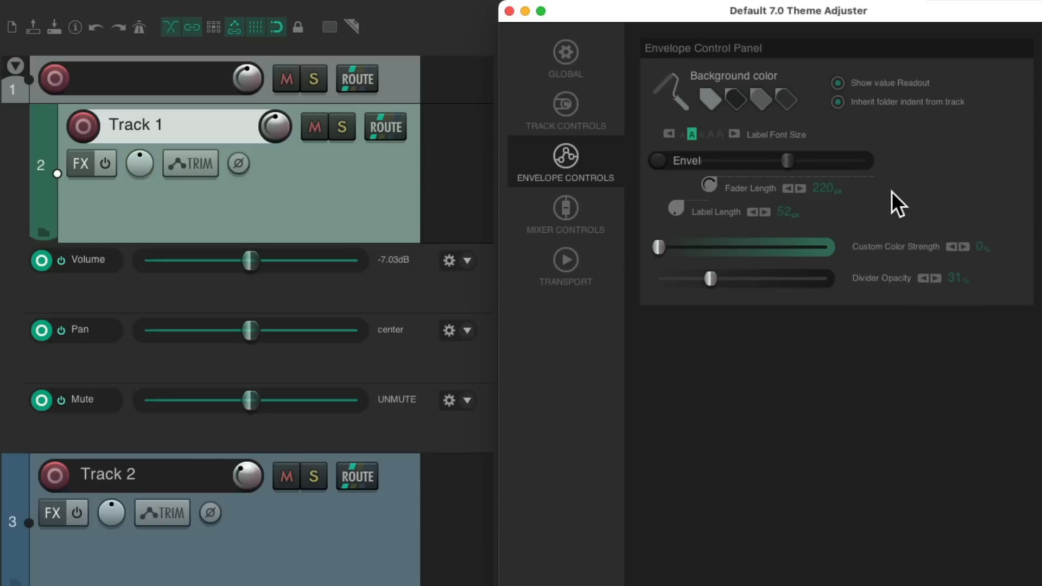
- Bring up the Mixer Controls settings, try the preset mixer background colors and a custom yellow, and restore the first preset
click(563, 211)
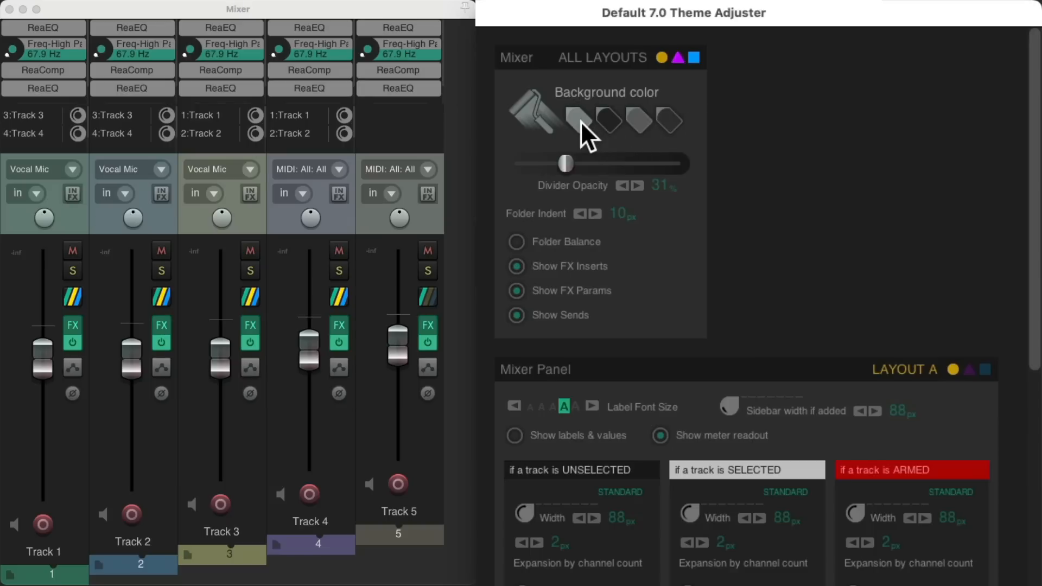
click(603, 120)
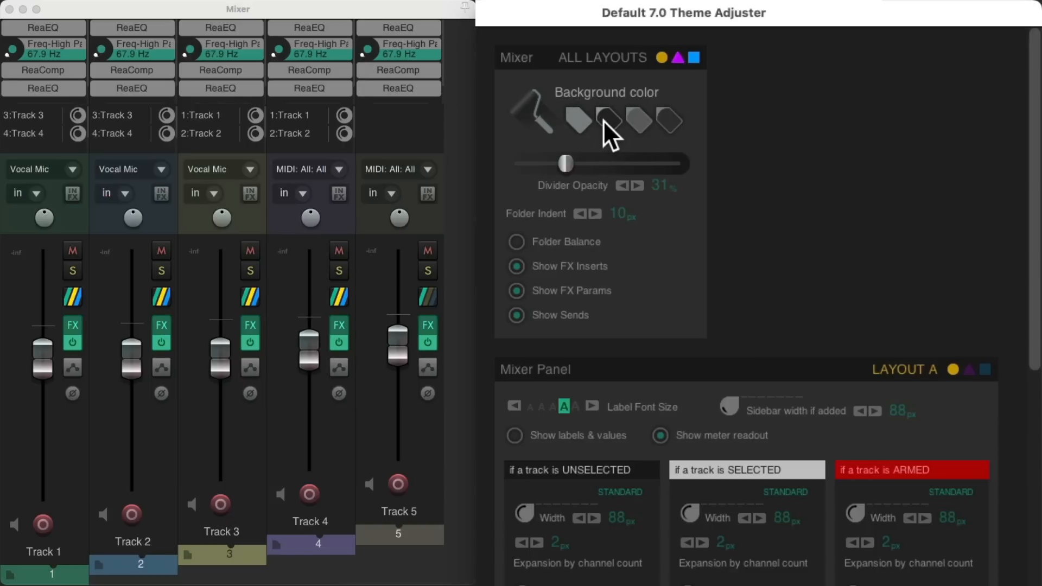
click(634, 120)
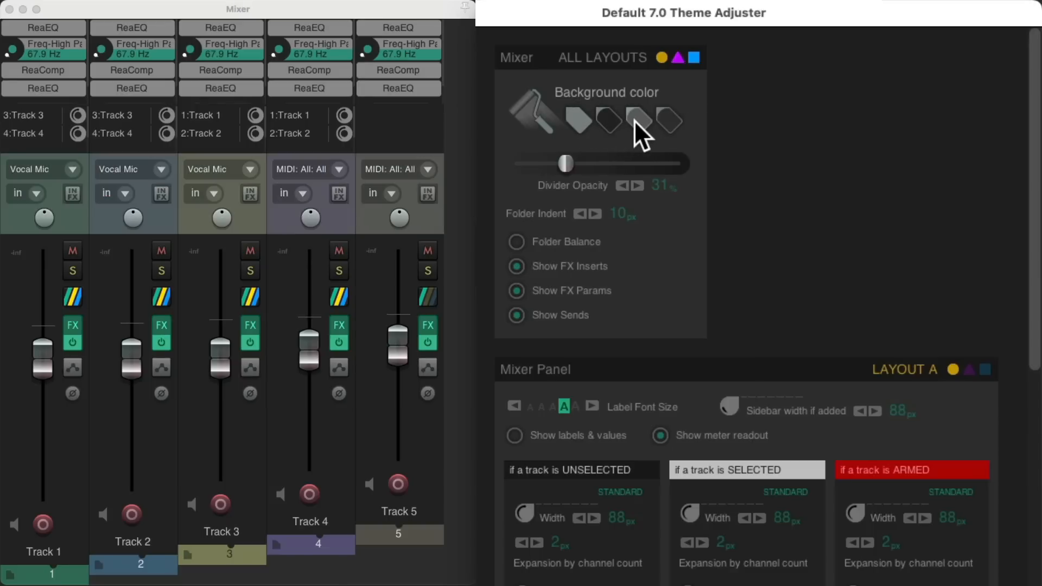
click(668, 120)
click(534, 115)
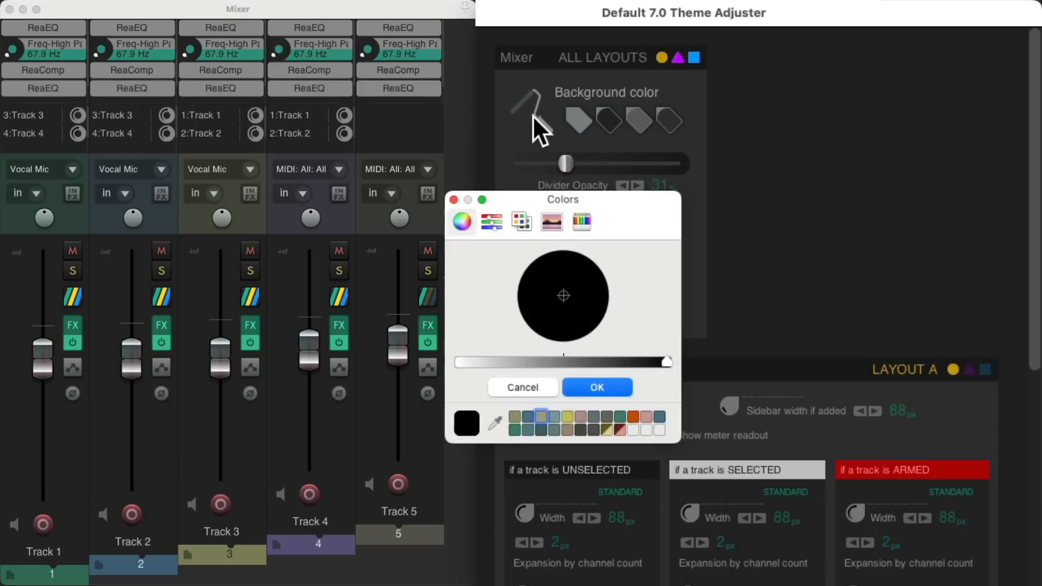
click(566, 414)
click(585, 384)
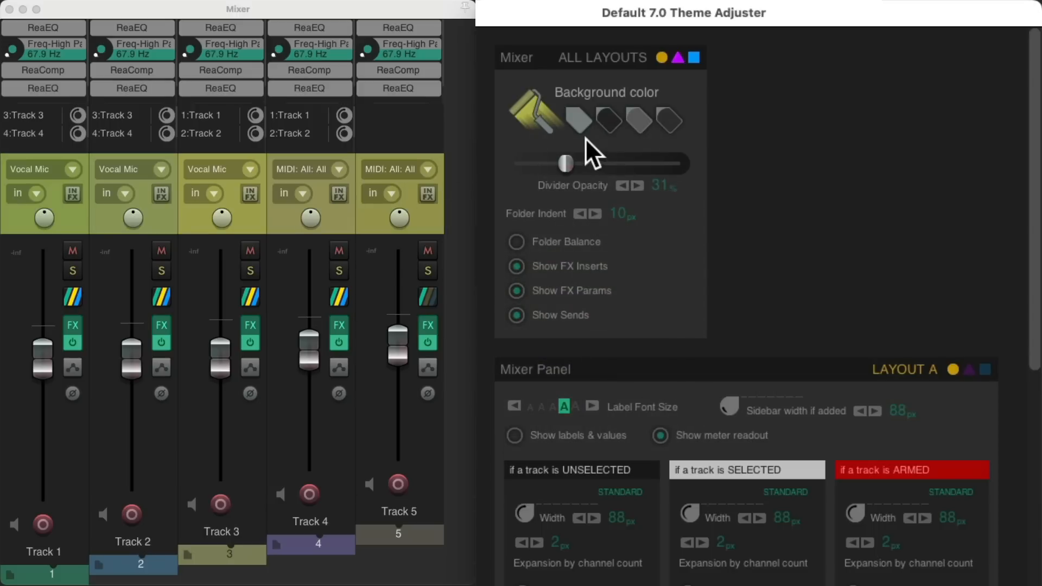
click(579, 122)
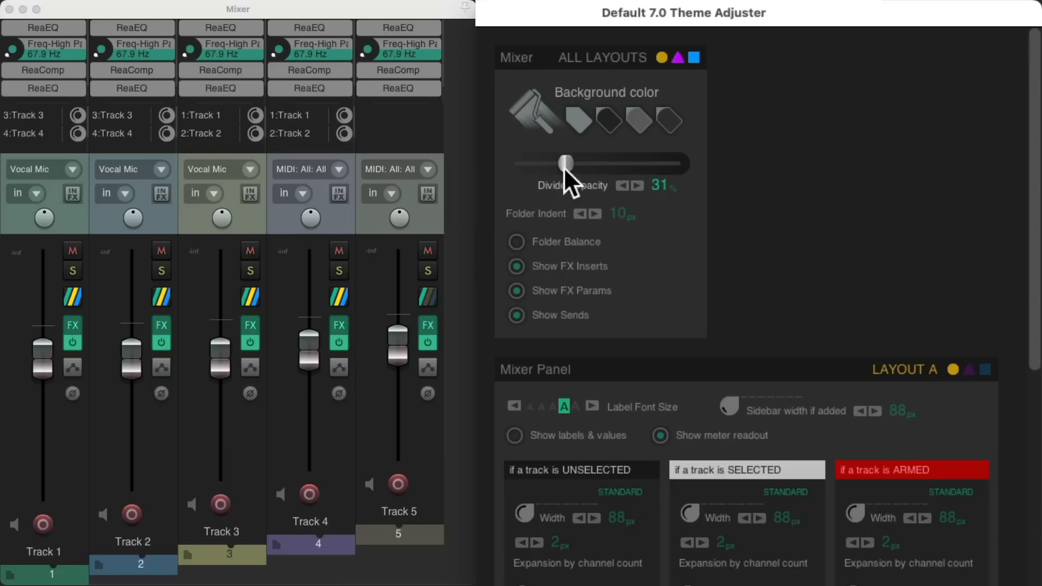
- Raise the mixer's Divider Opacity and reset it to 31%, and try Folder Indents of 0 px and 40 px
drag(563, 166, 655, 179)
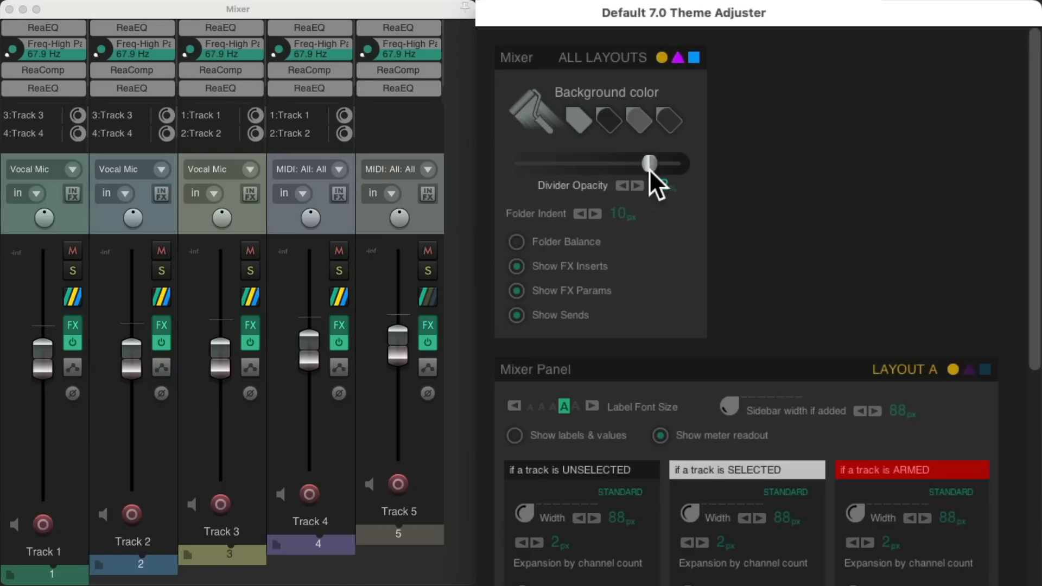
double_click(670, 162)
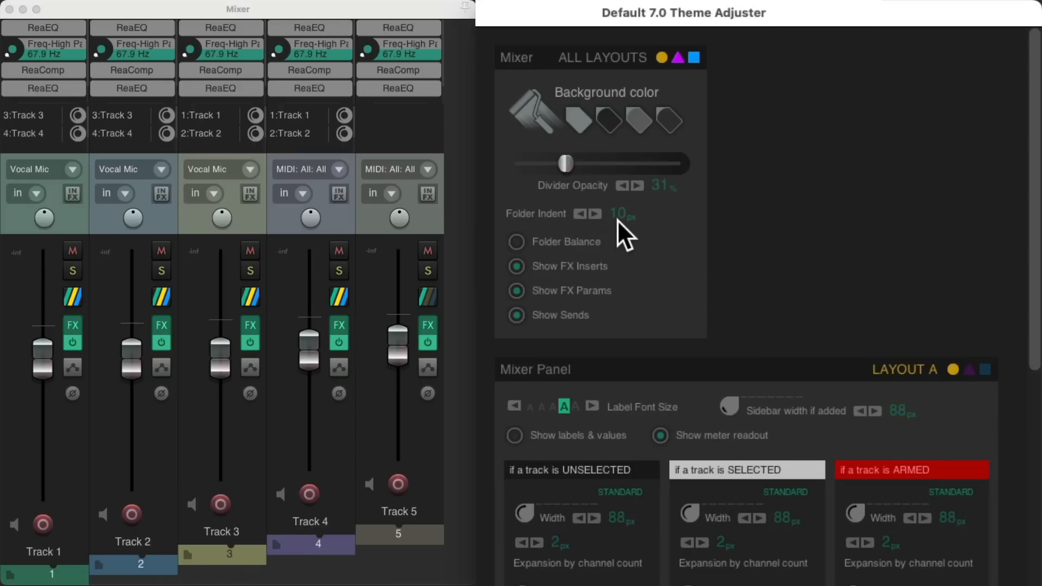
scroll(614, 216, down, 10)
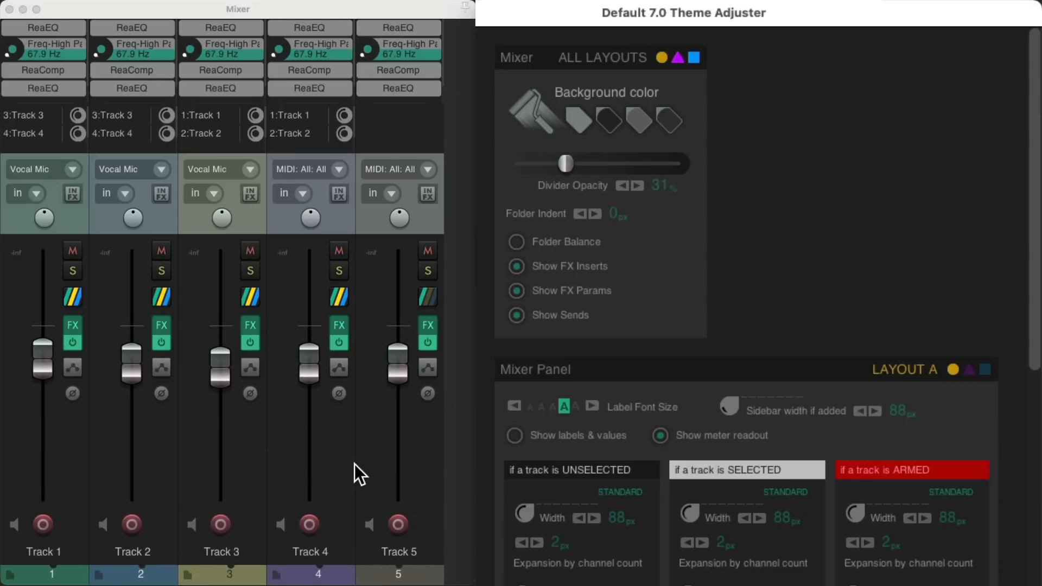
scroll(609, 215, up, 10)
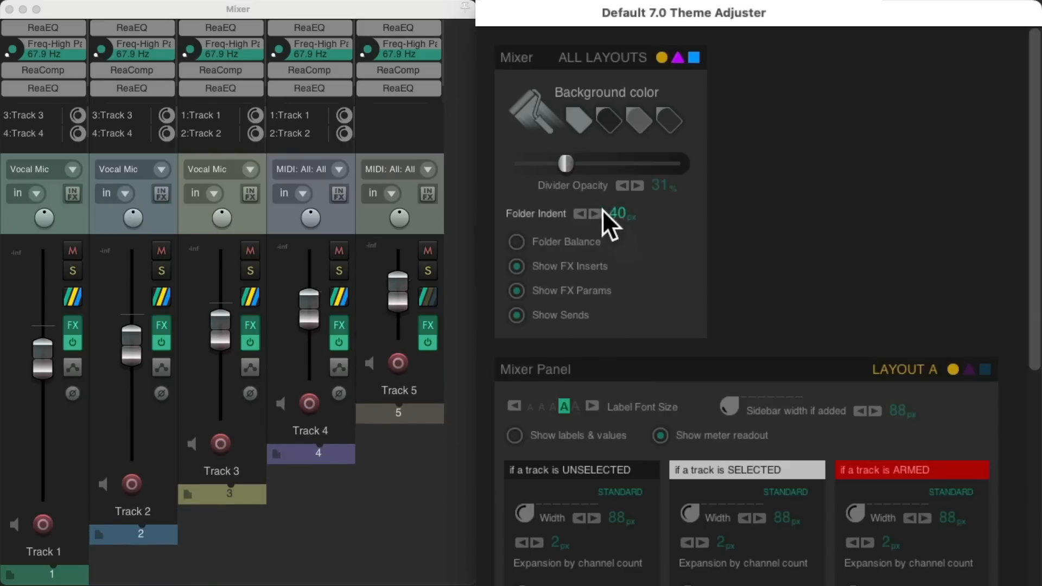
- Try Folder Balance on and off with a mixer Folder Indent of 19 px, and set the Folder Indent to 0 px
scroll(550, 214, down, 15)
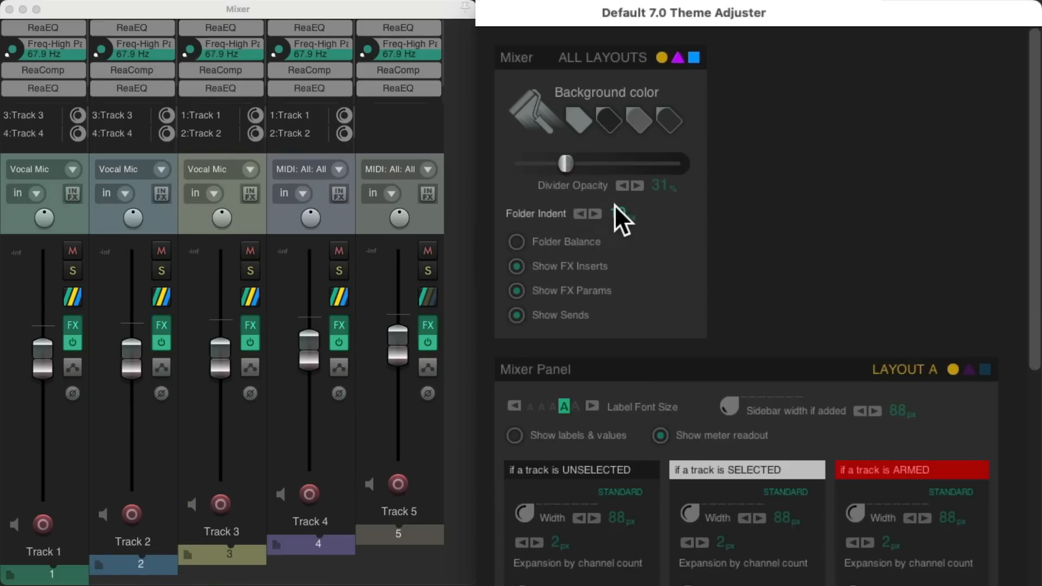
scroll(613, 211, up, 3)
scroll(613, 210, up, 3)
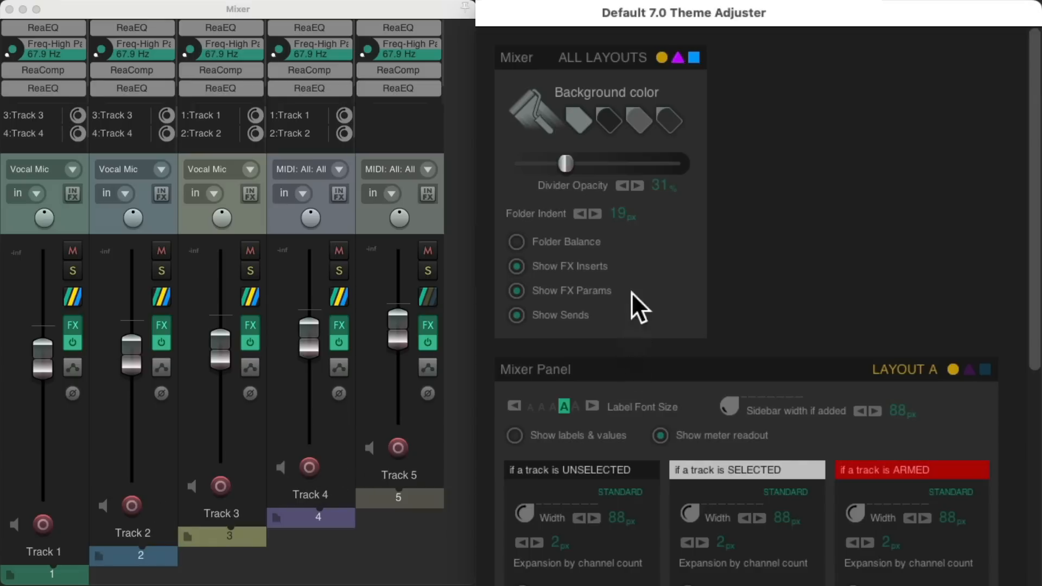
click(516, 242)
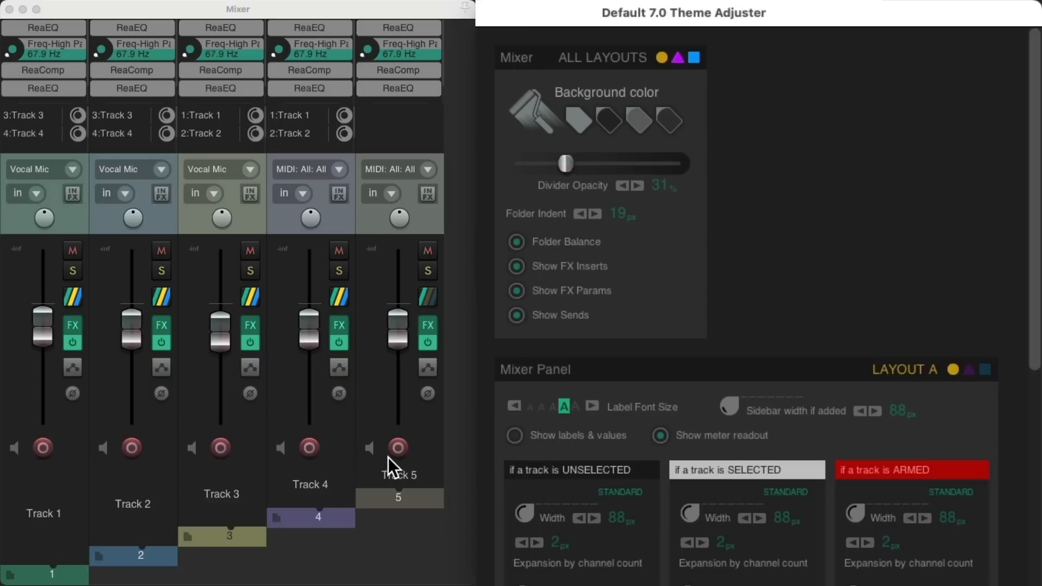
click(516, 242)
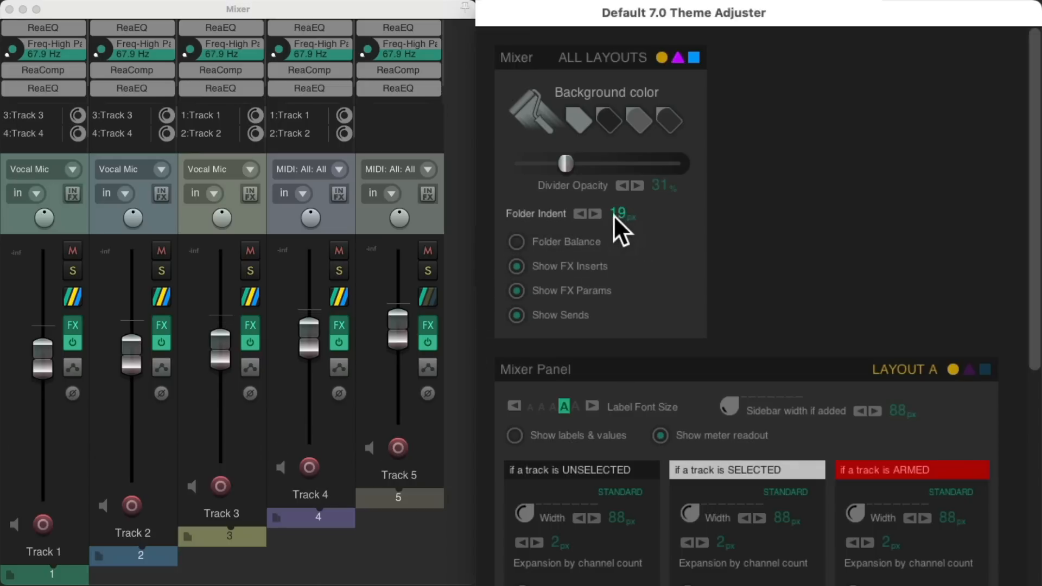
scroll(613, 215, down, 1)
scroll(612, 212, down, 10)
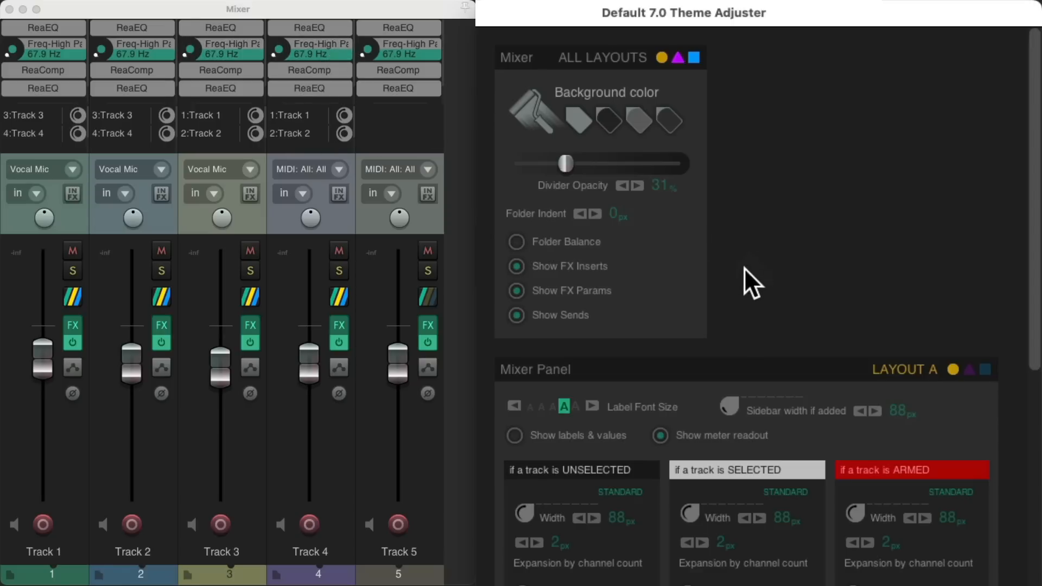
- Turn off the mixer's Show FX Inserts, Show FX Params and Show Sends options, and turn all three back on
click(518, 267)
click(519, 290)
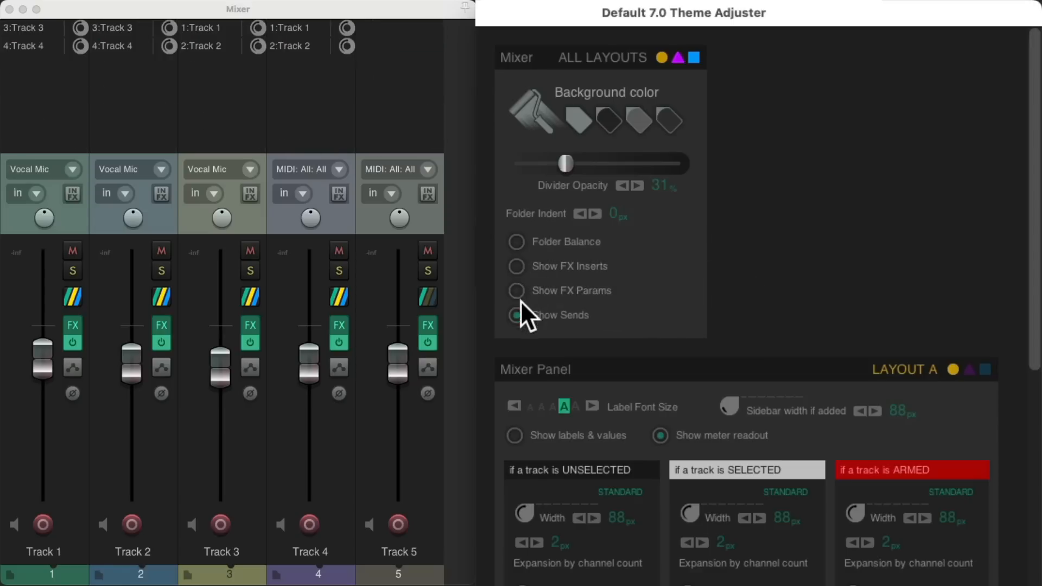
click(519, 315)
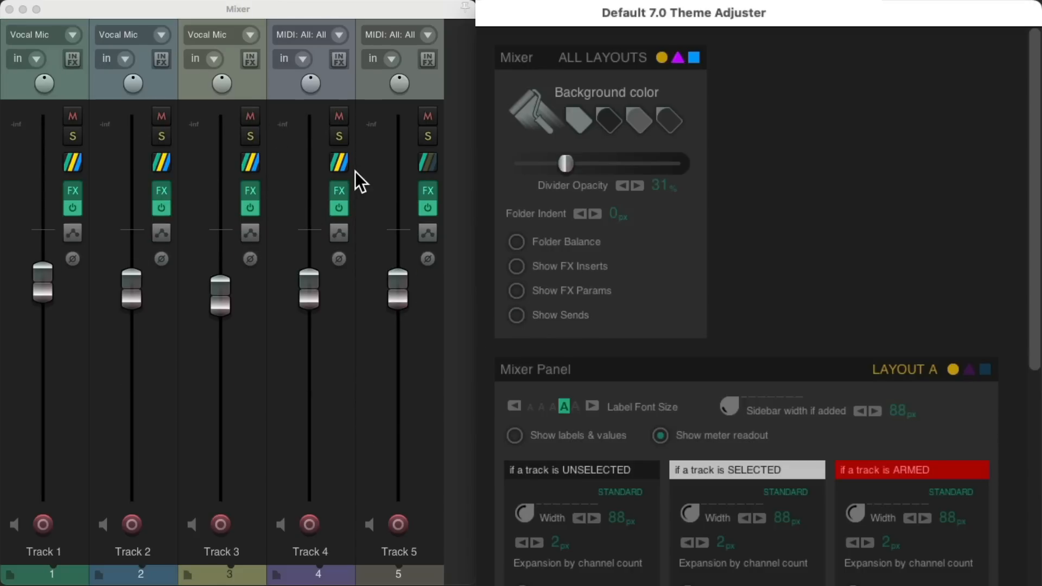
click(517, 315)
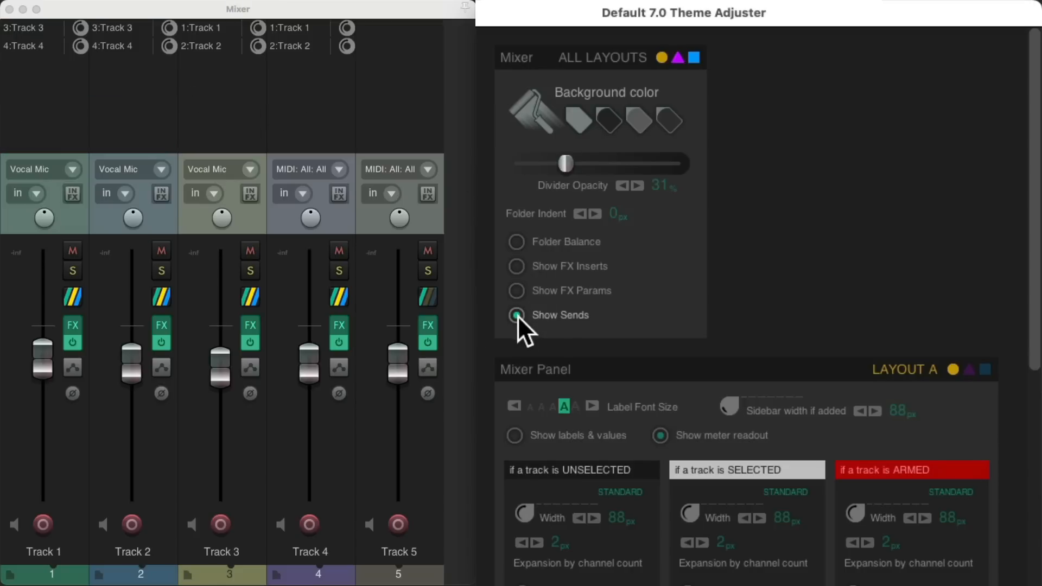
click(517, 315)
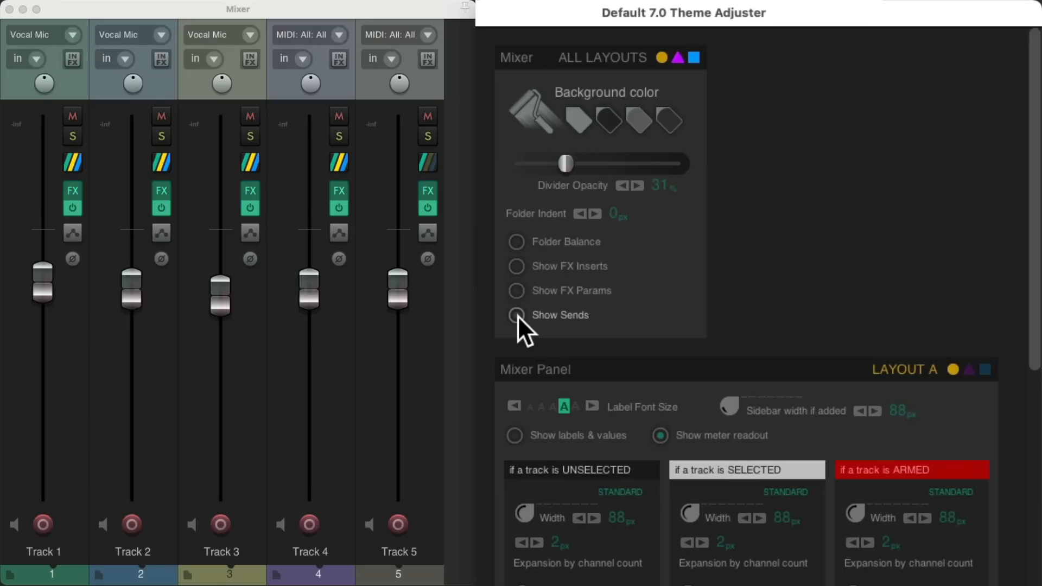
click(516, 266)
click(515, 291)
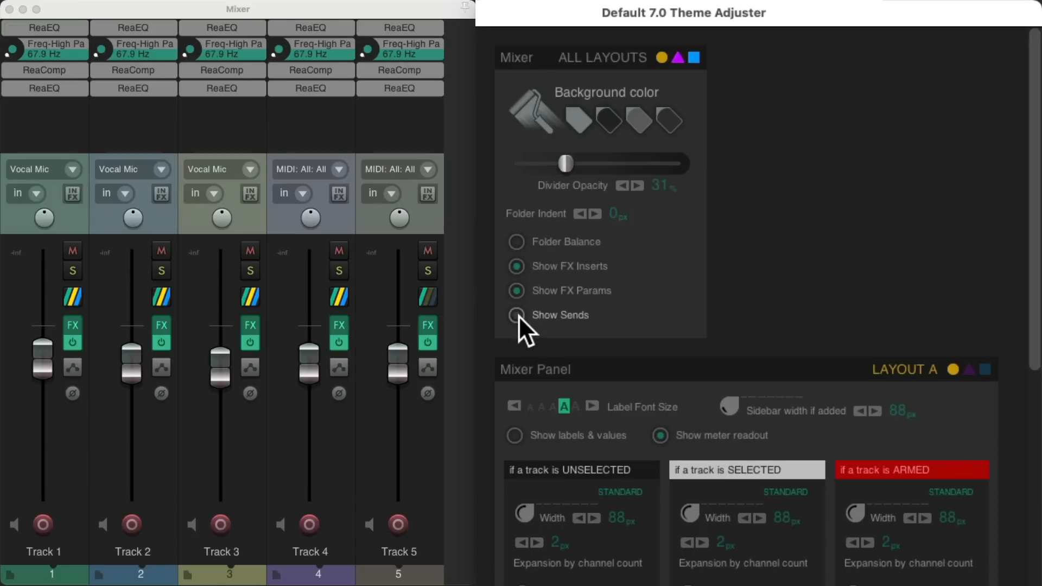
click(517, 315)
- Try the smallest and largest Label Font Size for the Mixer Panel, and return it to the fourth size
scroll(1029, 384, down, 6)
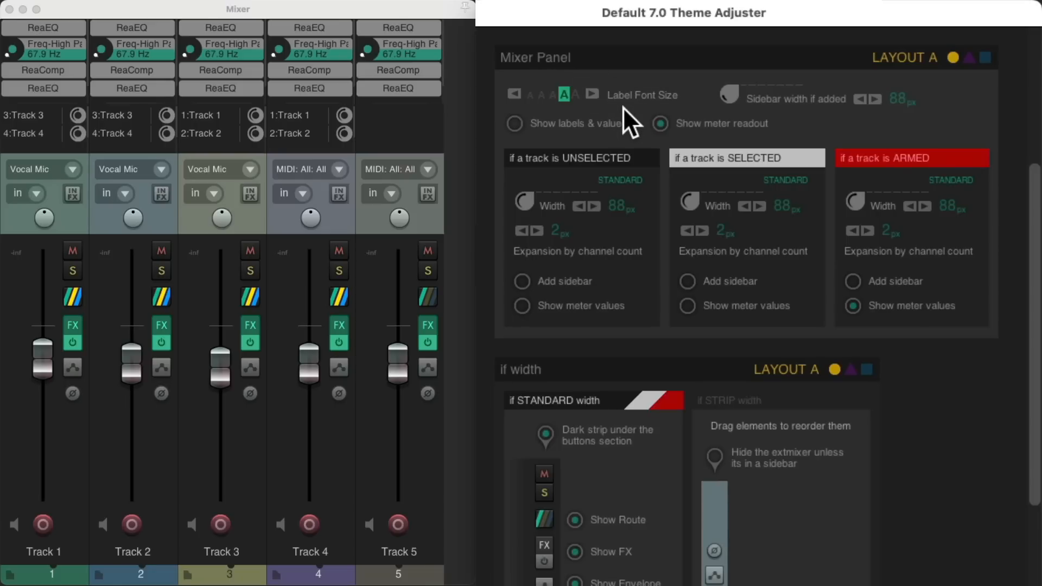
scroll(553, 93, down, 3)
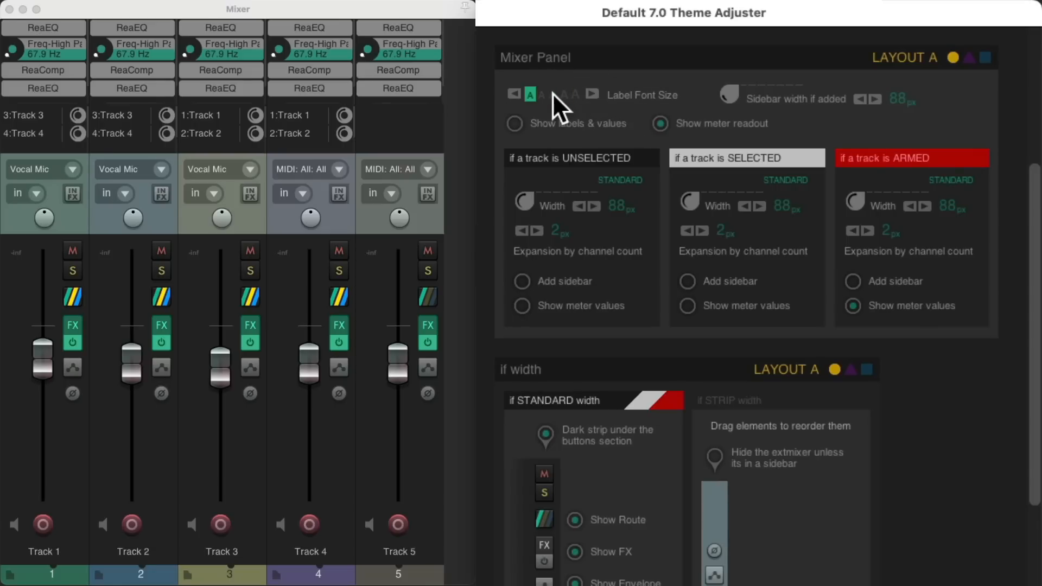
scroll(553, 93, up, 4)
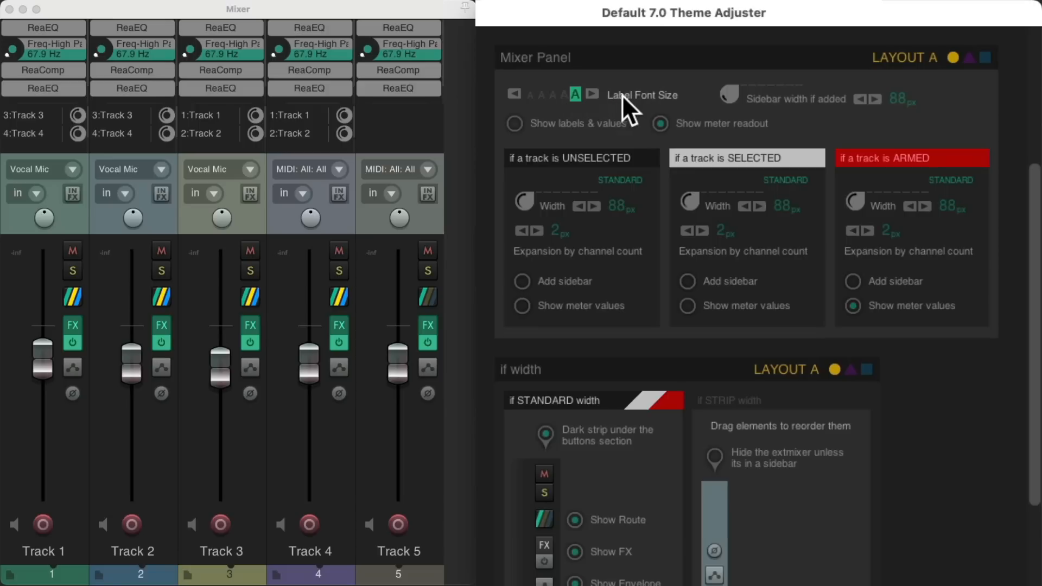
scroll(625, 96, down, 1)
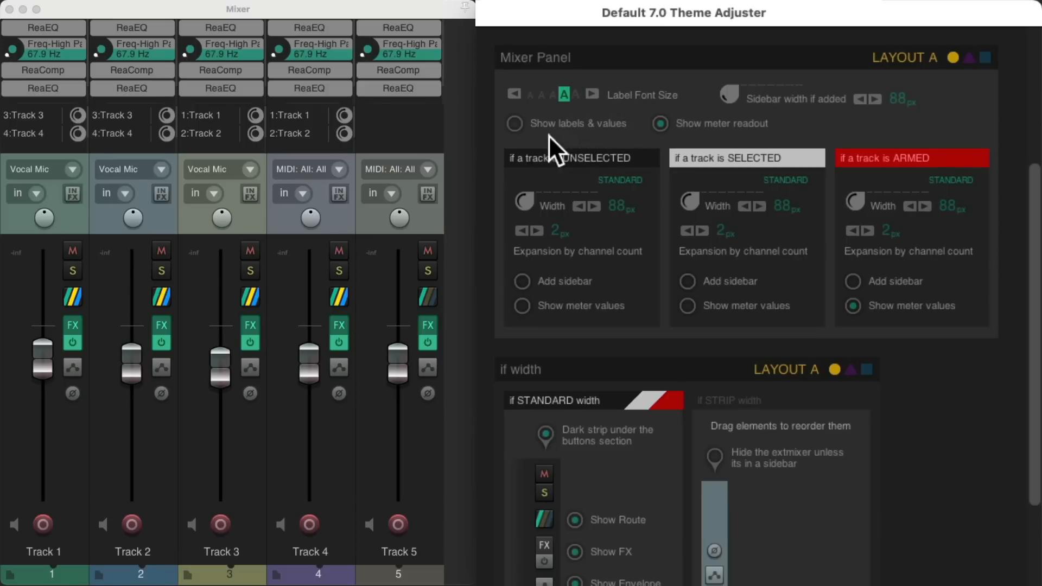
- Turn on Show labels & values for the Mixer Panel, testing it with Track 4's fader and pan and comparing it on and off
click(357, 322)
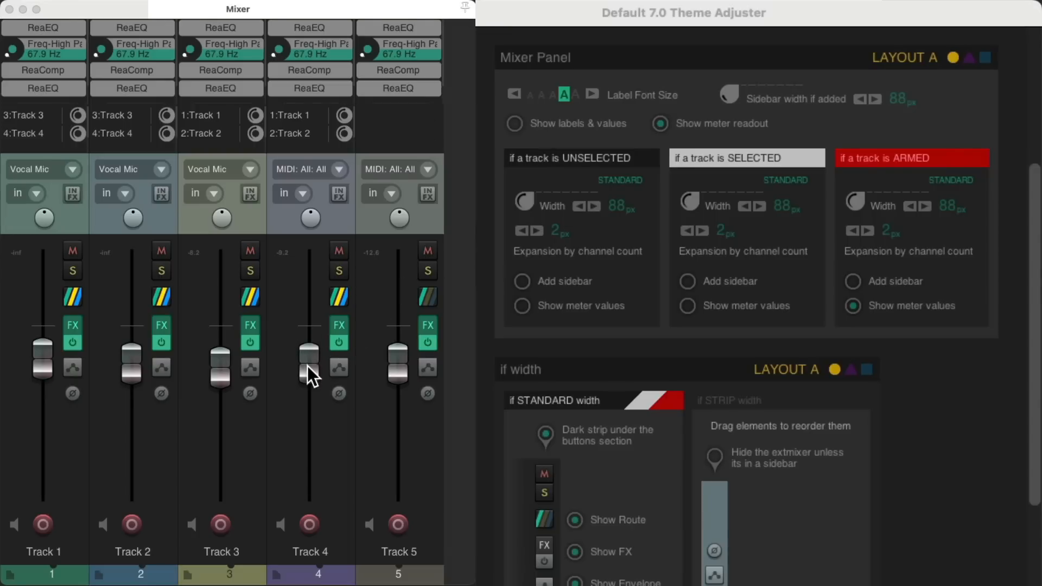
click(514, 124)
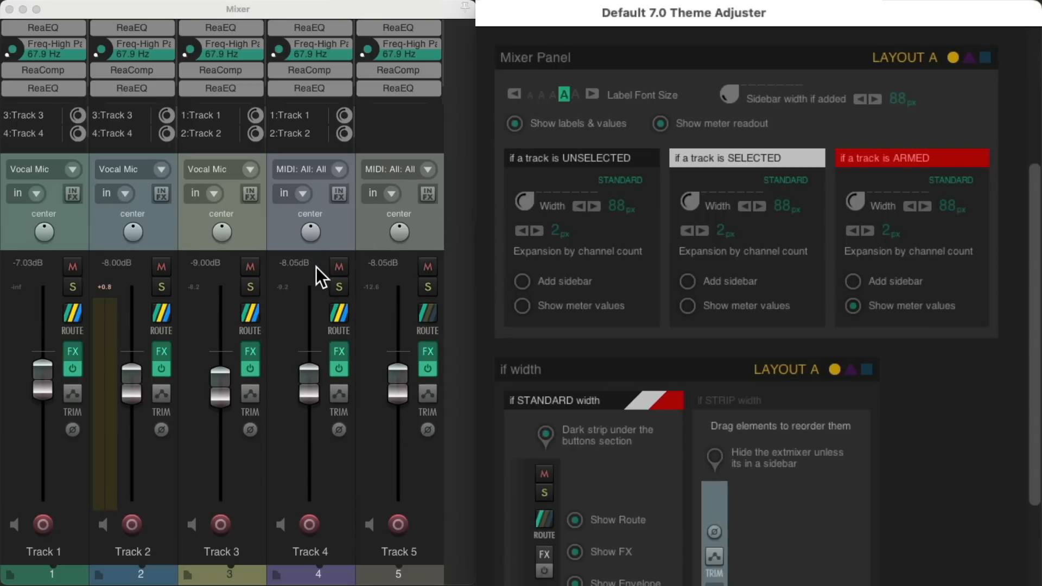
mouse_move(309, 386)
mouse_down()
mouse_move(307, 446)
mouse_move(314, 370)
mouse_move(308, 423)
mouse_move(310, 384)
mouse_up()
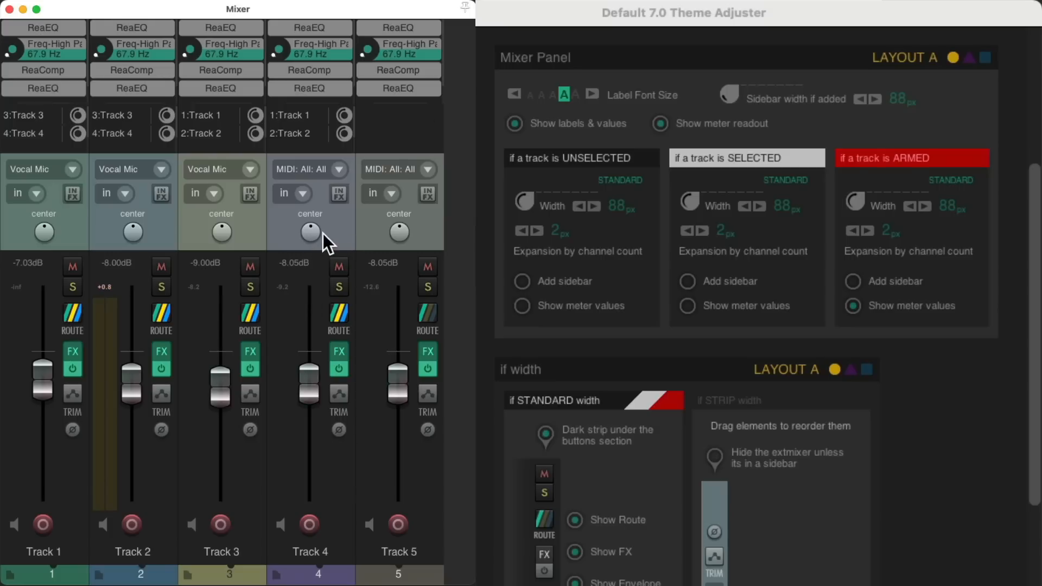
drag(311, 229, 310, 187)
click(516, 123)
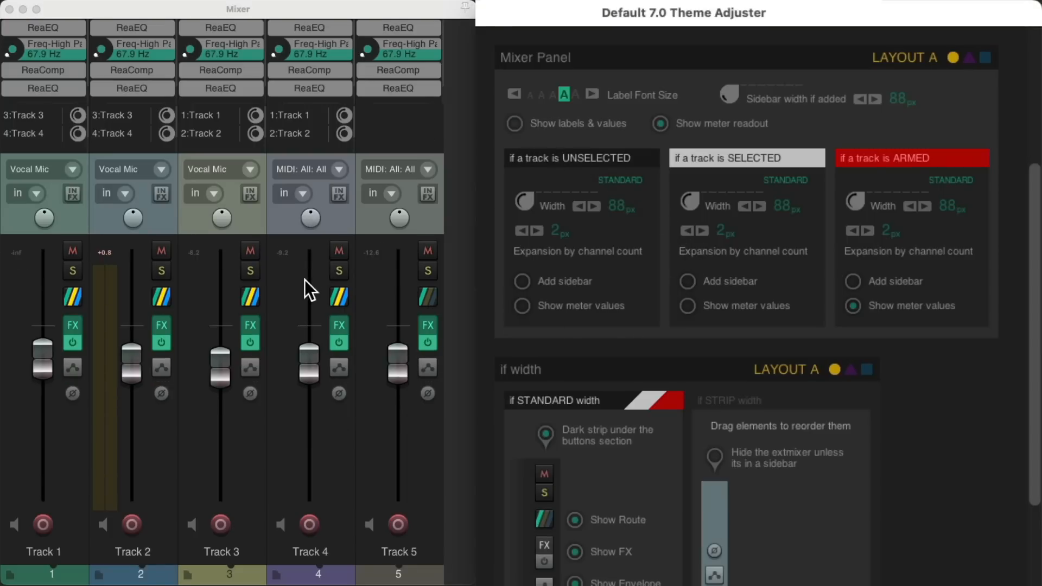
click(514, 123)
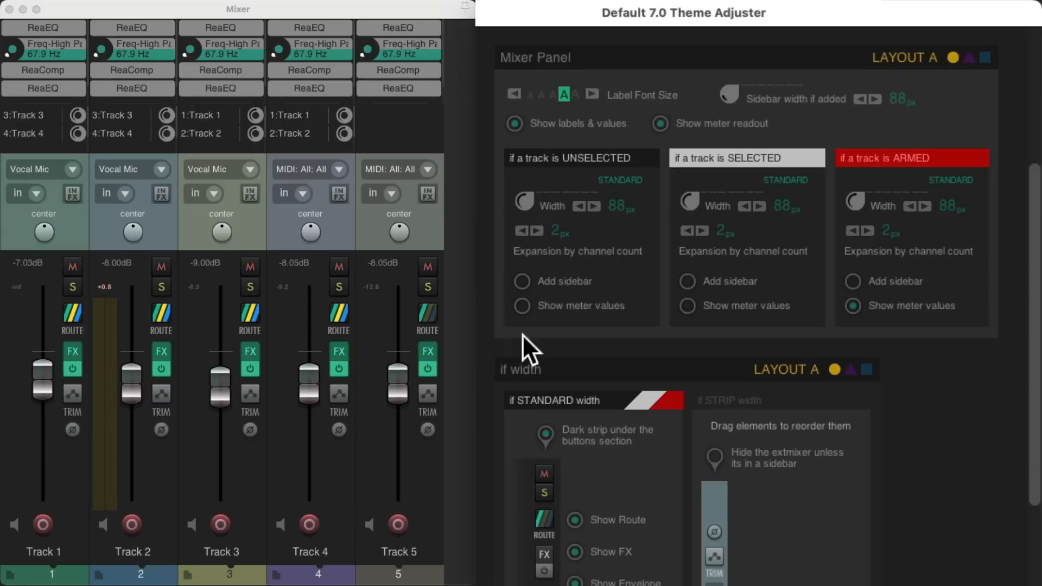
- Turn off Show meter readout, try Track 4's fader down to -29.0 dB and back, and turn the readout on again
click(661, 124)
click(306, 385)
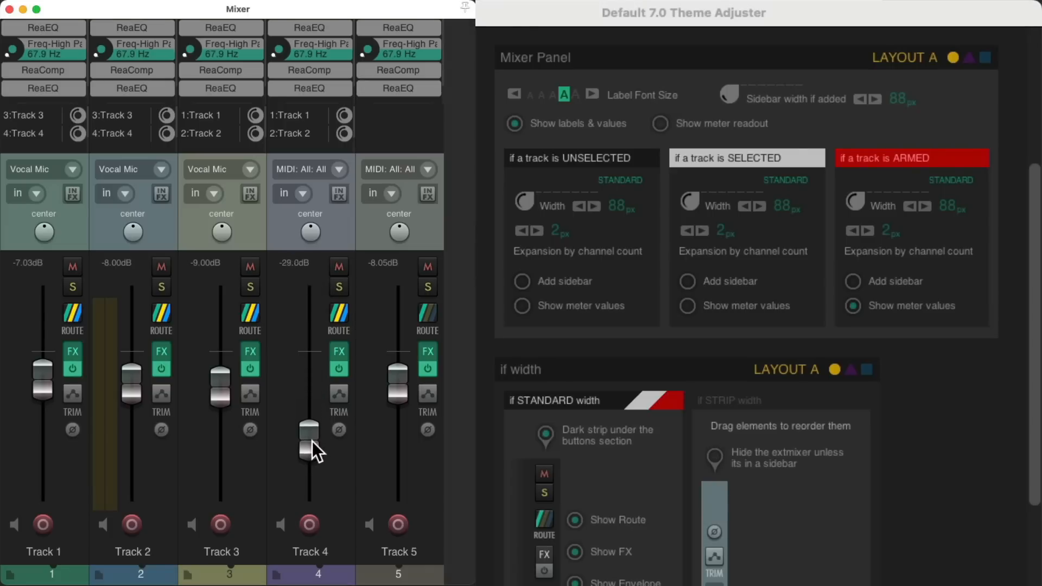
click(659, 123)
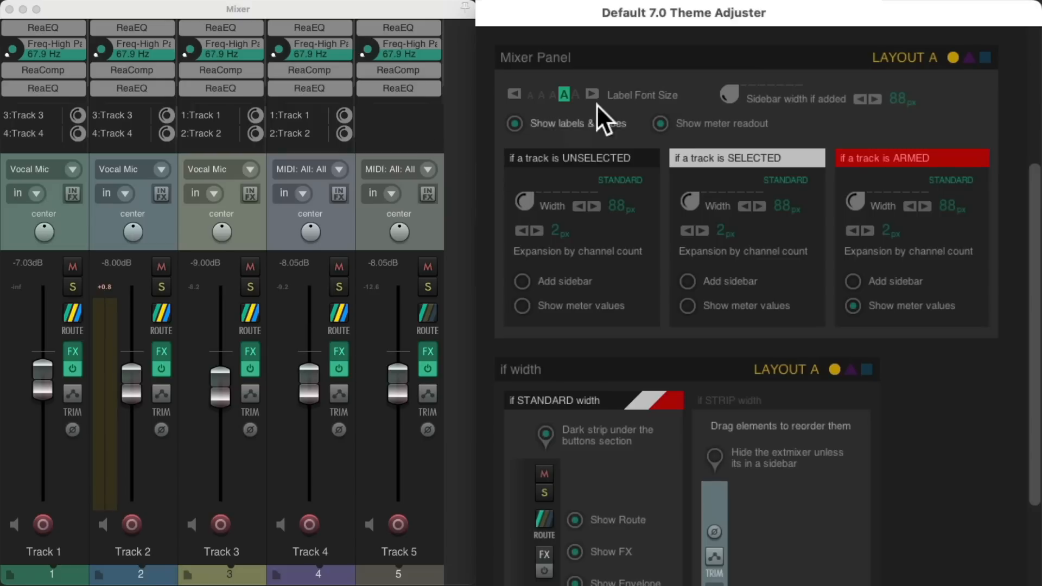
- Compare Show labels & values and Show meter readout on and off, leaving only the labels and values enabled
click(660, 125)
click(513, 127)
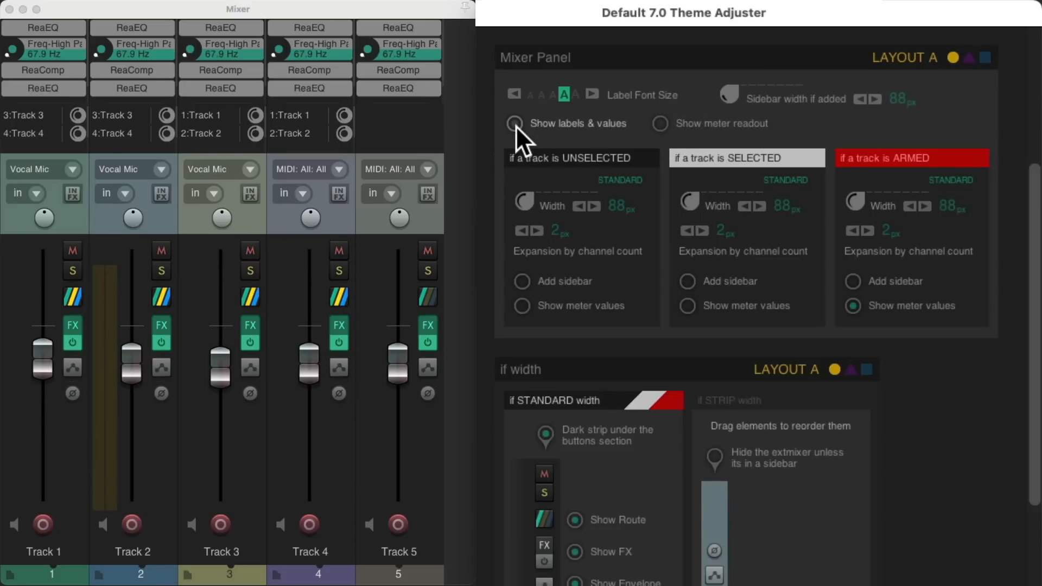
click(657, 125)
click(657, 125)
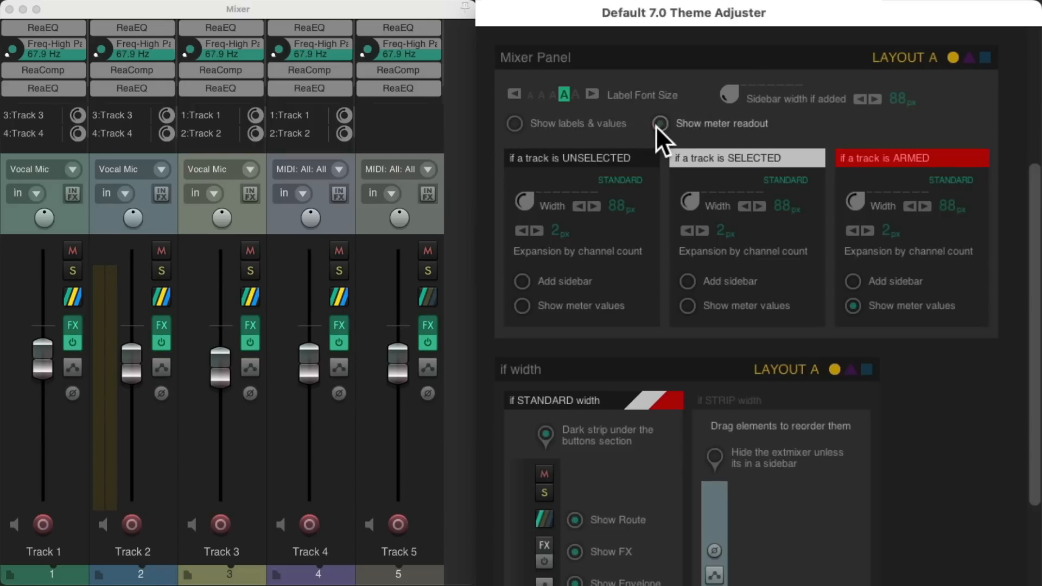
click(514, 126)
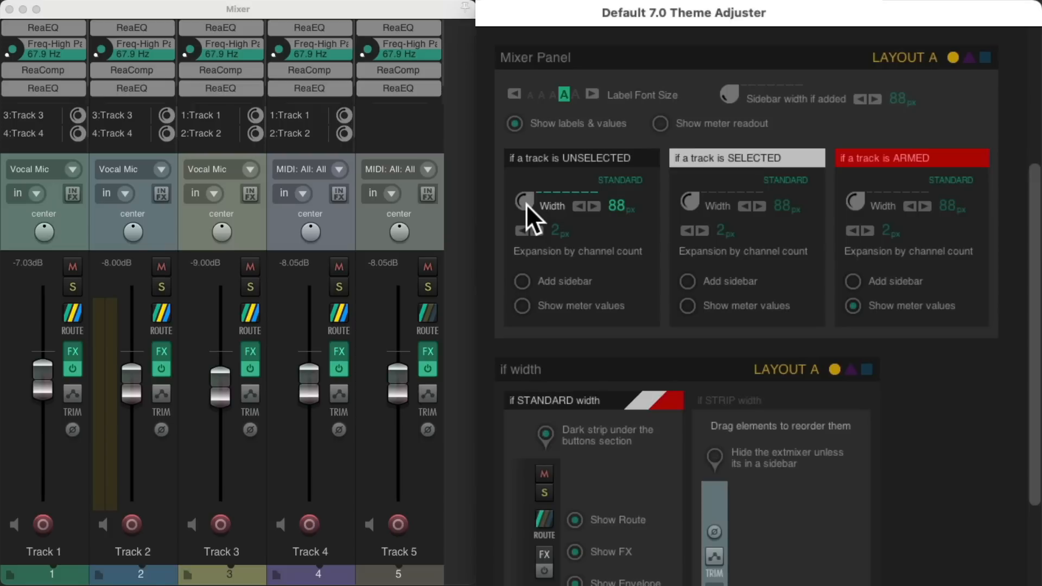
- Try unselected track widths of 28, 58 and 89 px, and set the width to 49 px
drag(525, 204, 521, 263)
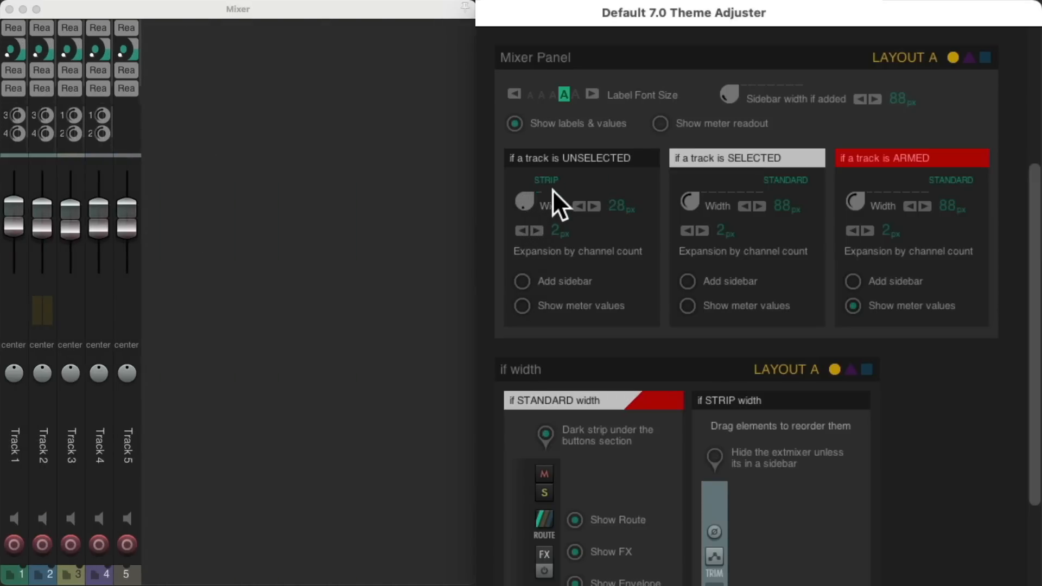
drag(537, 192, 524, 169)
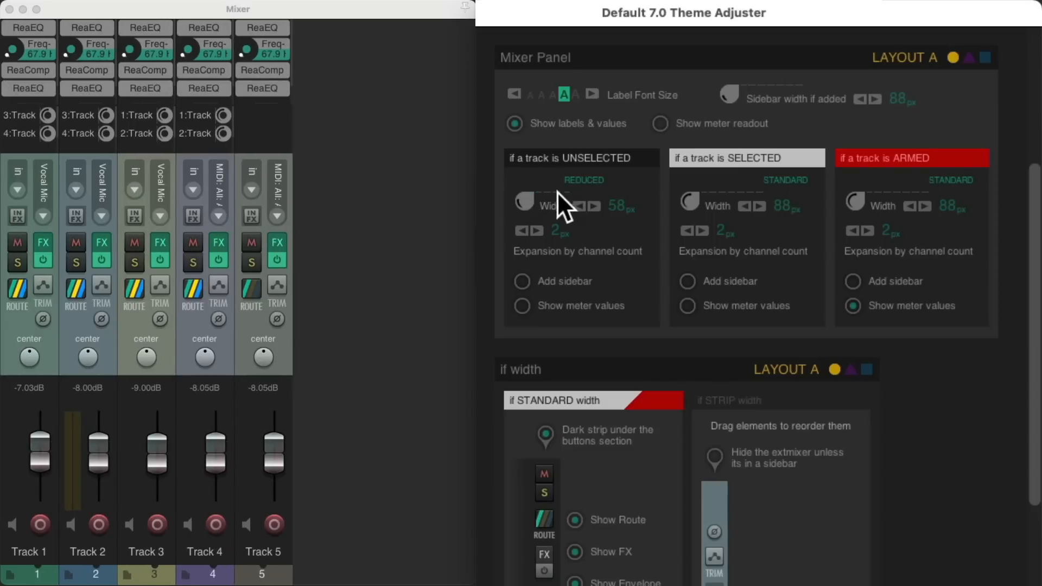
drag(525, 189, 521, 165)
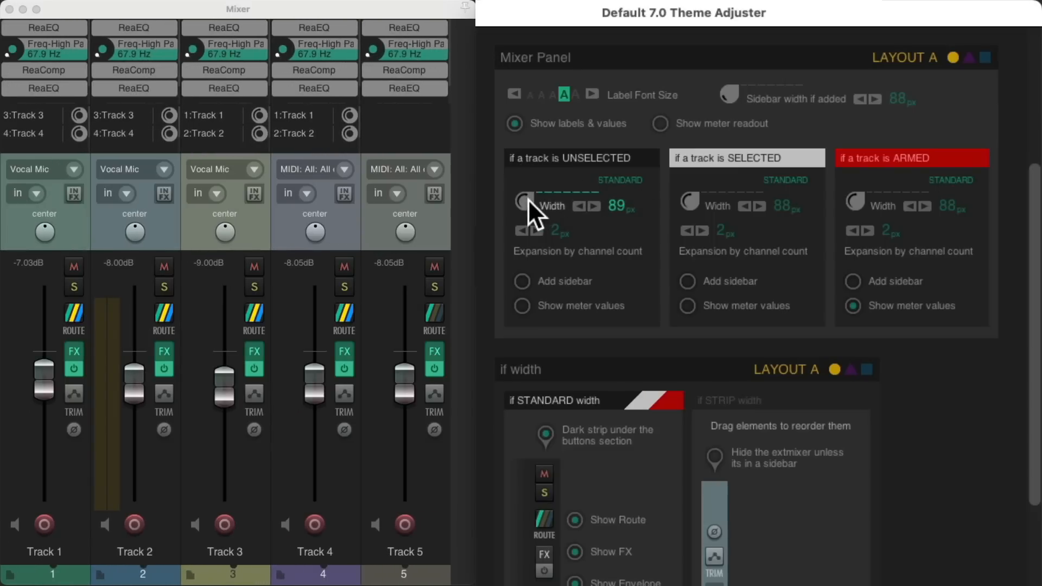
drag(528, 199, 518, 222)
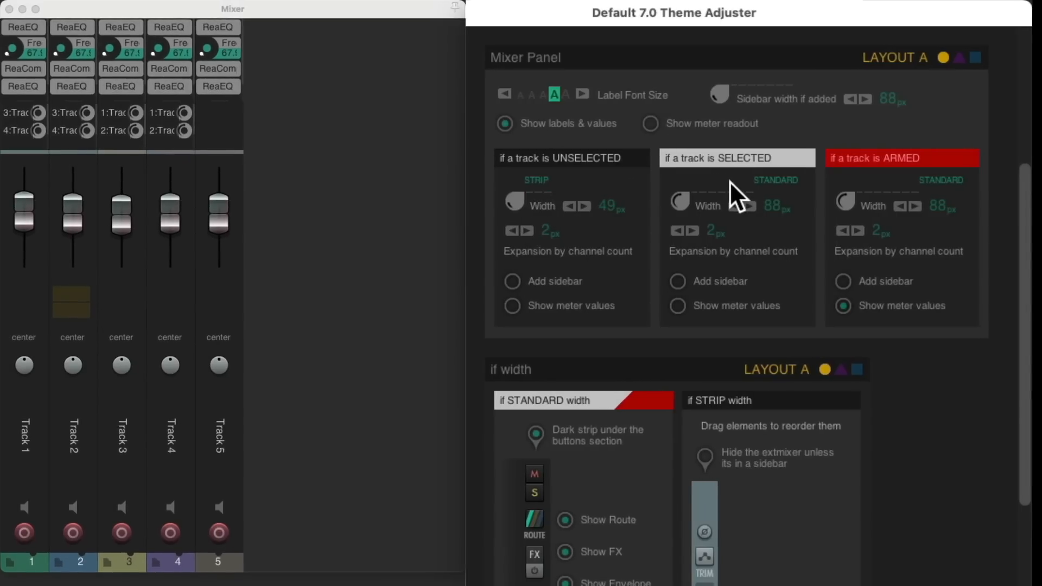
- Select Track 4 and set the selected track width to 83 px, and arm Track 5 and set the armed width to 107 px
click(172, 568)
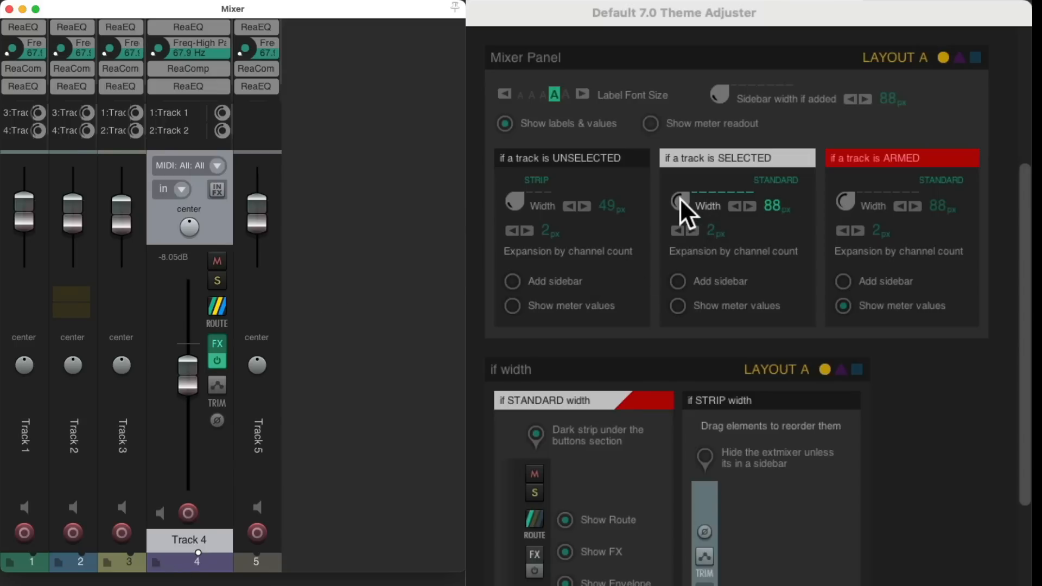
mouse_move(680, 198)
mouse_down()
mouse_move(675, 211)
mouse_move(669, 198)
mouse_up()
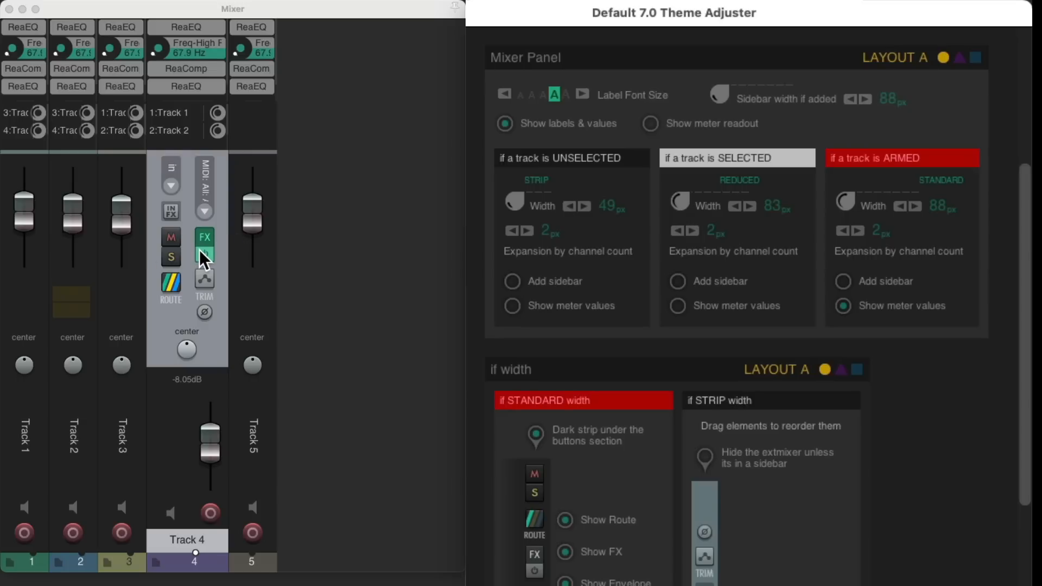
click(253, 532)
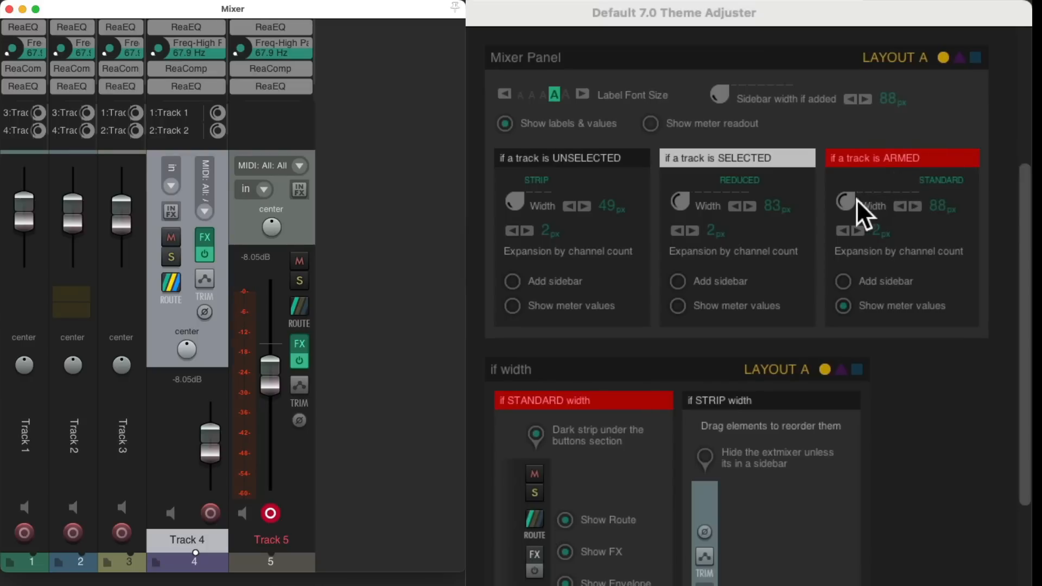
drag(846, 199, 846, 177)
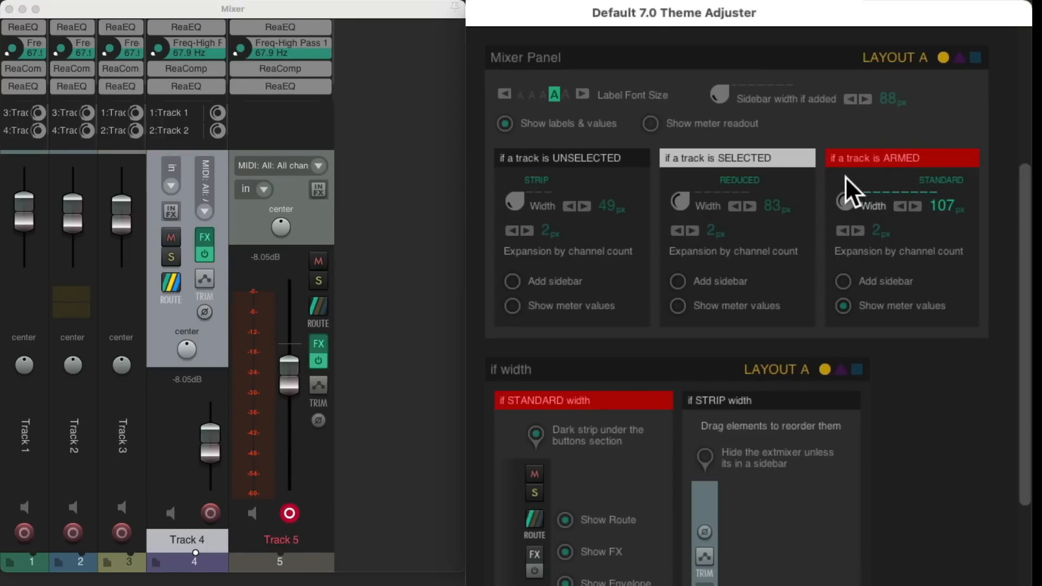
- Try Add sidebar for armed tracks, inspect the sidebar's slots on Track 5, and turn the sidebar off
click(842, 280)
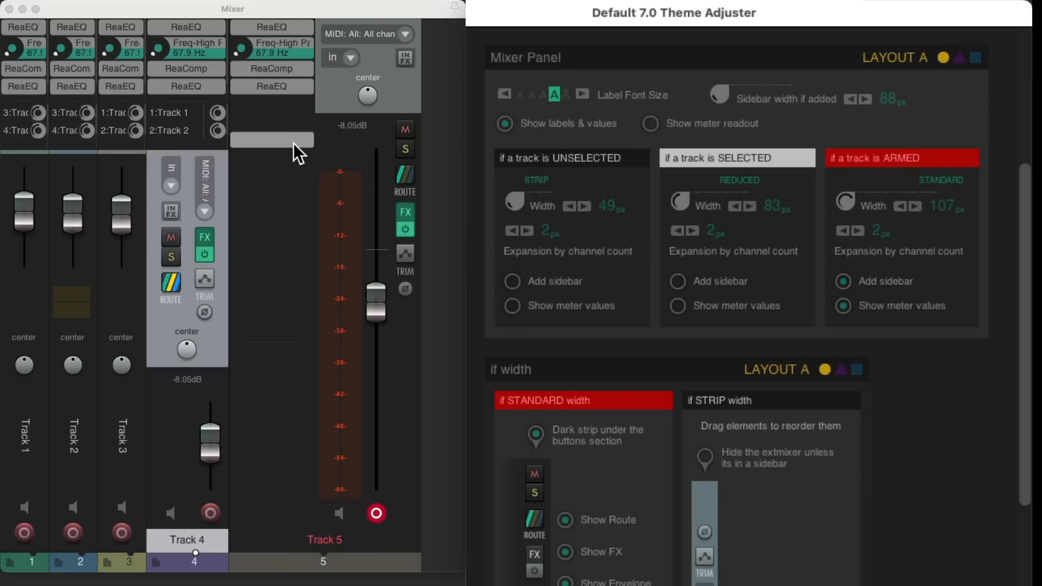
drag(293, 142, 283, 237)
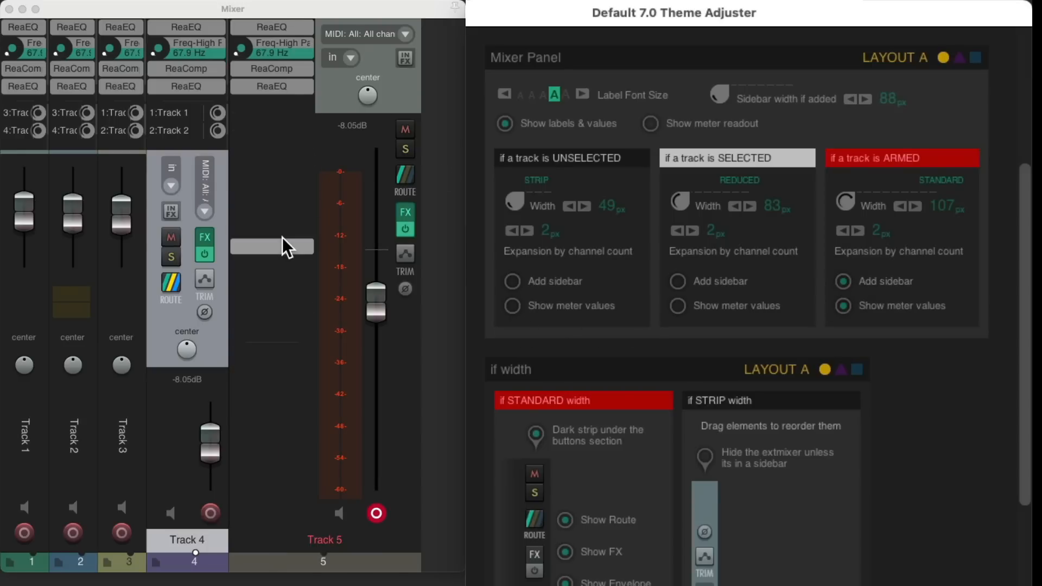
click(843, 280)
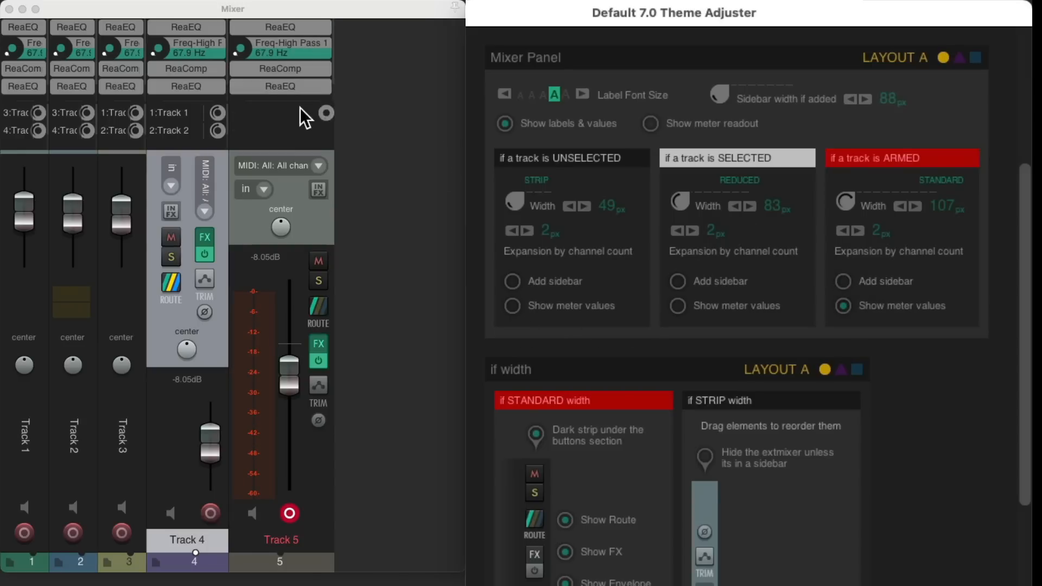
- Turn on Add sidebar for armed tracks, briefly try it for selected tracks, and set the sidebar width to 97 px
click(845, 282)
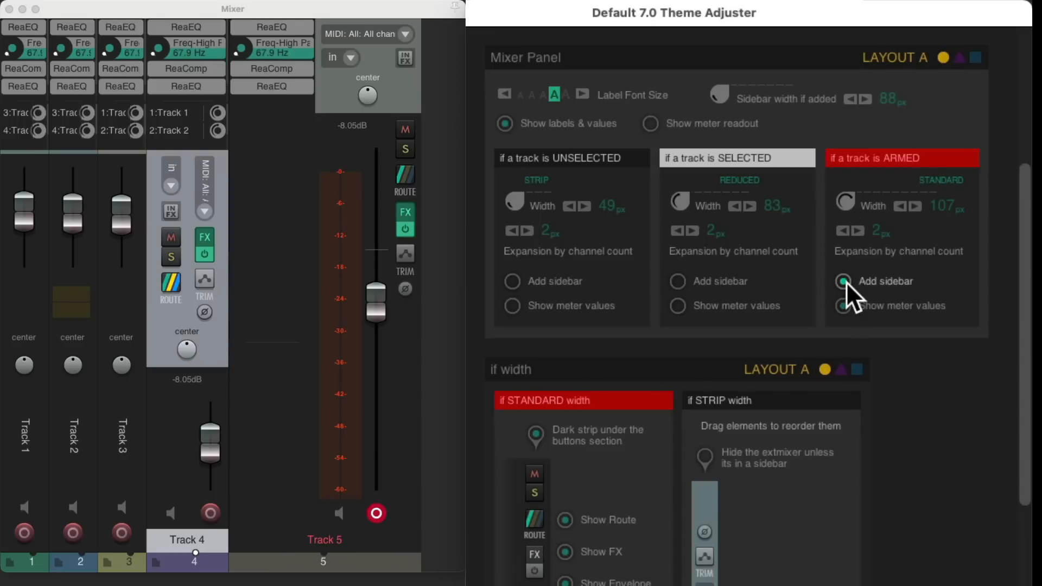
click(678, 281)
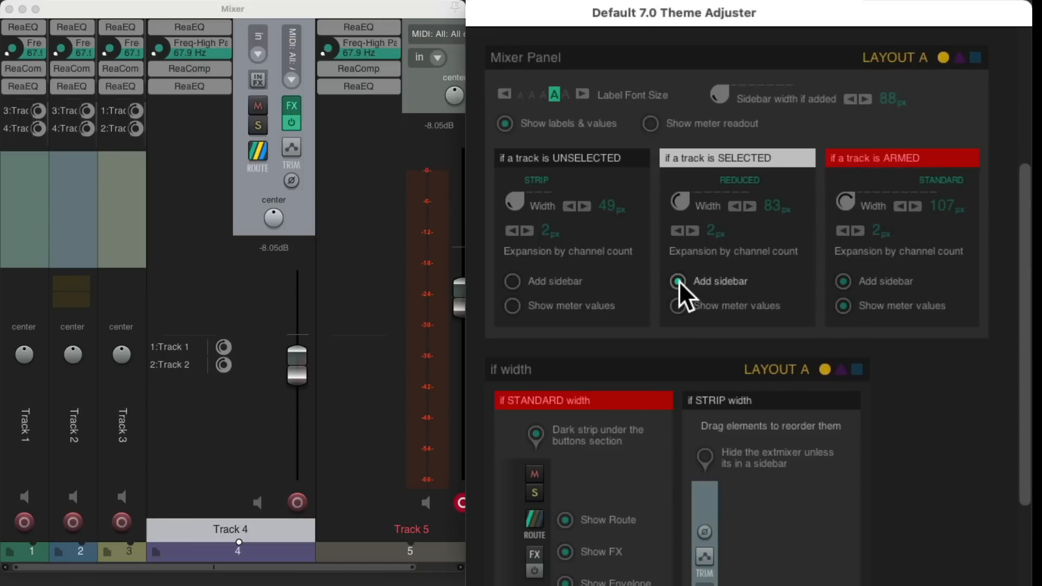
click(678, 281)
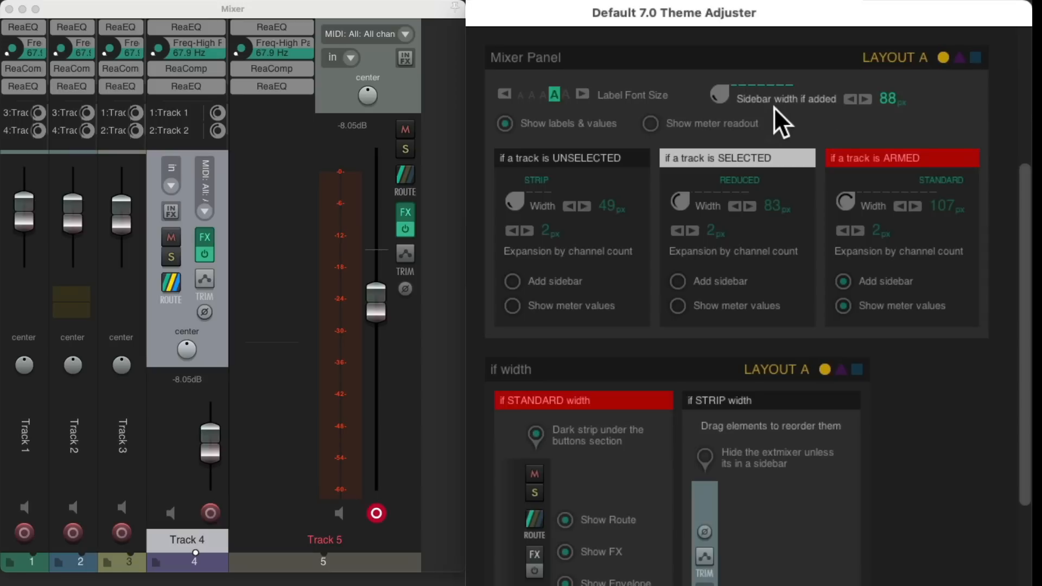
drag(720, 97, 717, 78)
drag(711, 124, 706, 71)
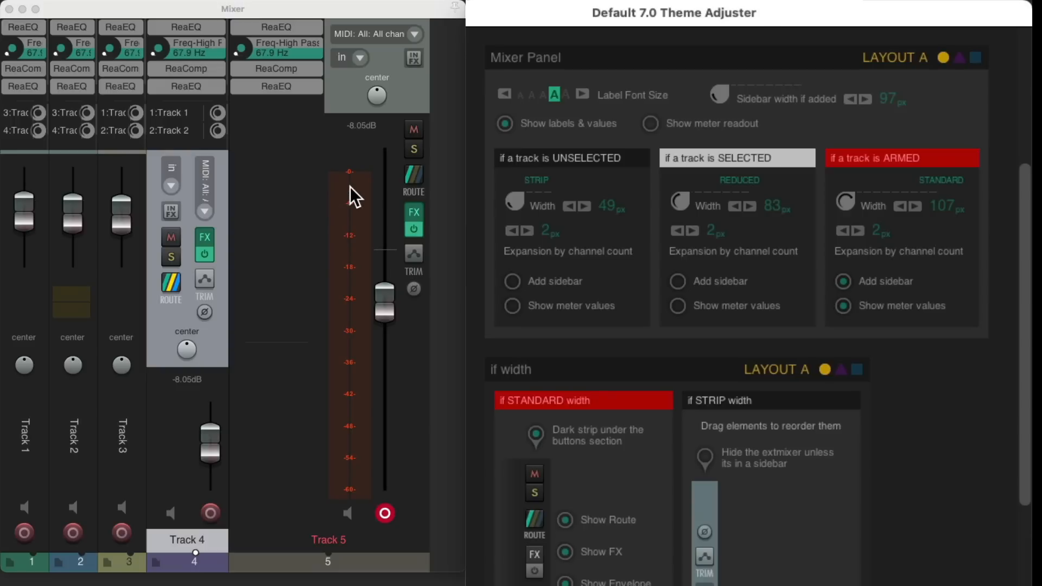
- Set Track 5 to 8 track channels and try armed-track expansion by channel count at 12 px and None
click(411, 175)
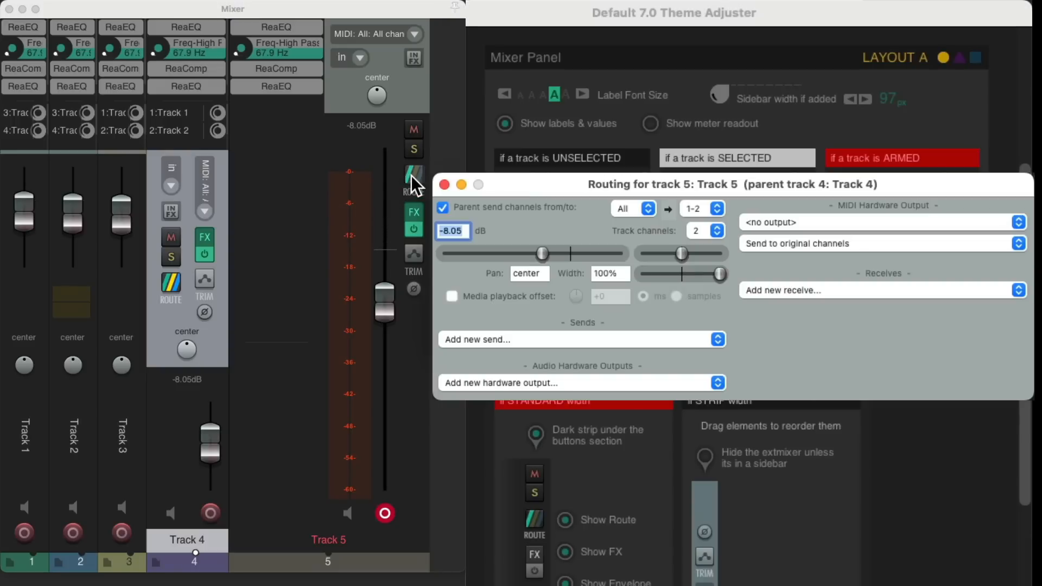
click(725, 231)
click(707, 279)
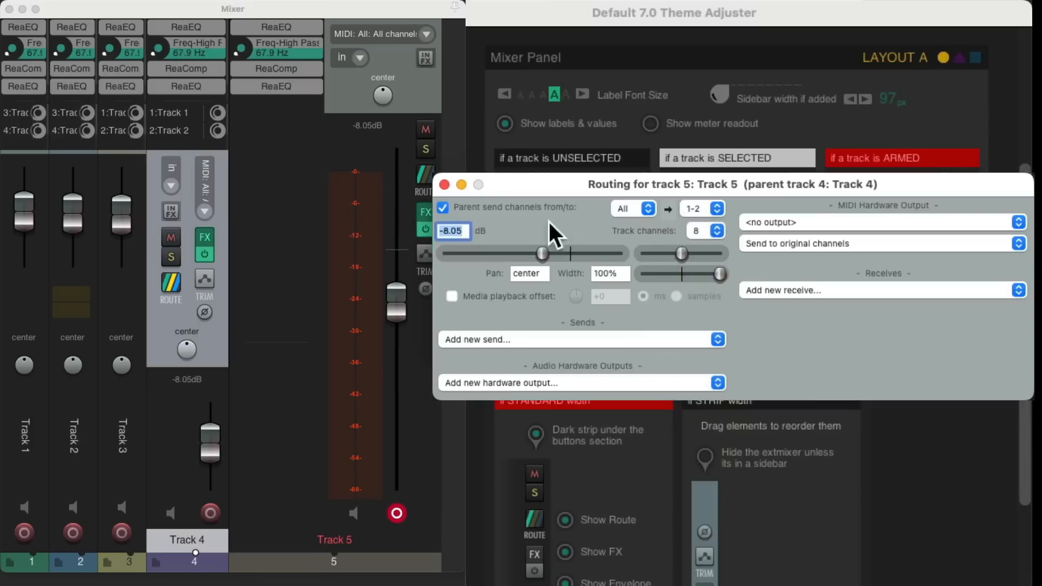
click(444, 185)
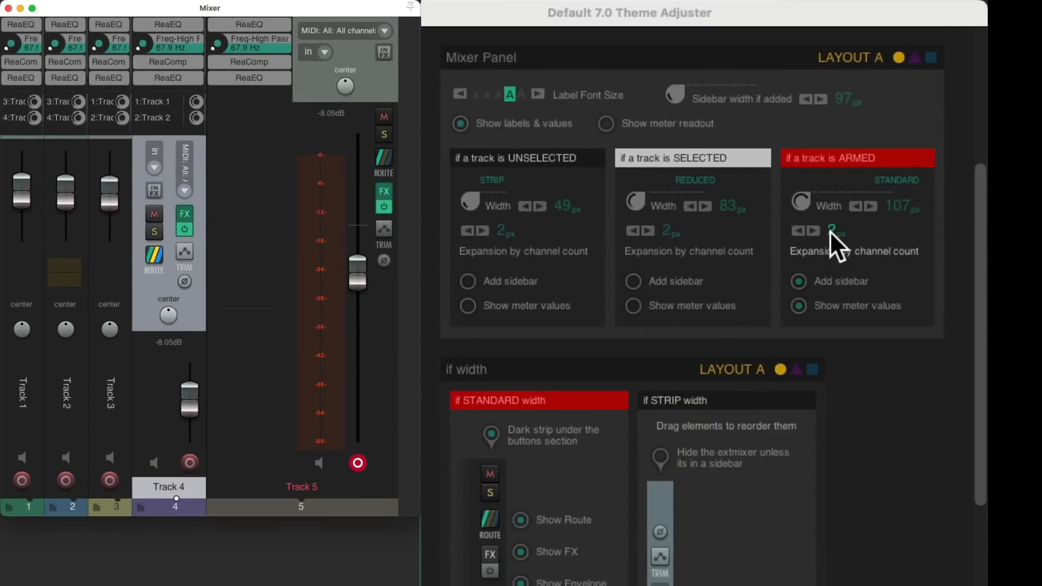
click(829, 232)
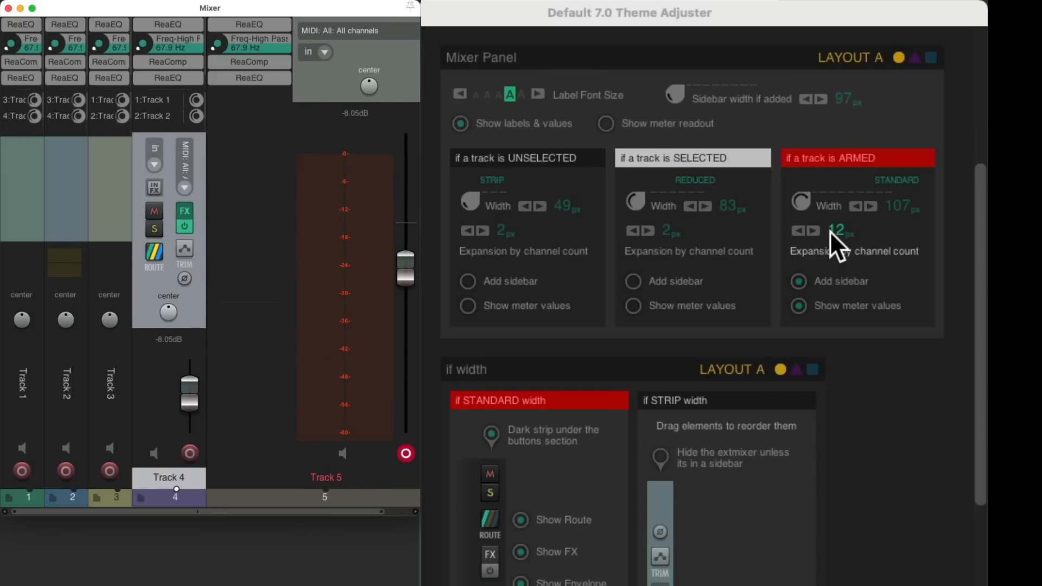
click(830, 232)
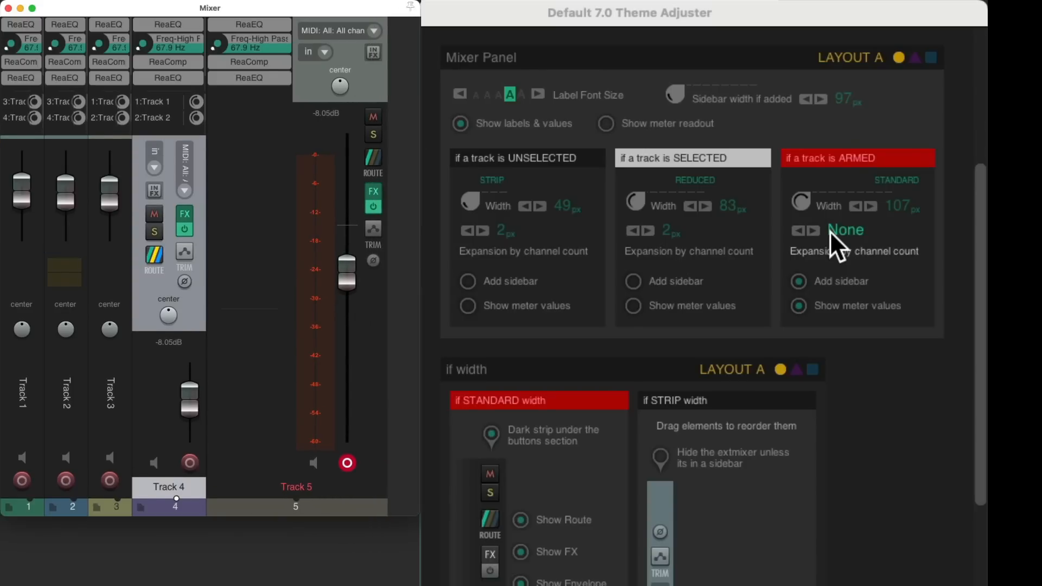
- Set Track 5 back to 2 track channels and restore the armed-track expansion by channel count to 2 px
click(371, 163)
click(704, 217)
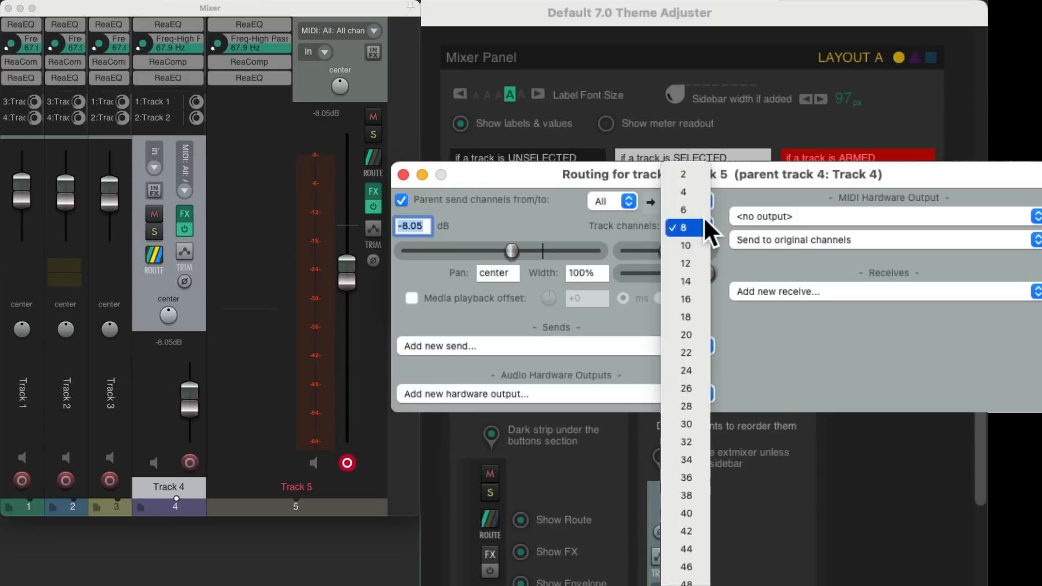
click(701, 177)
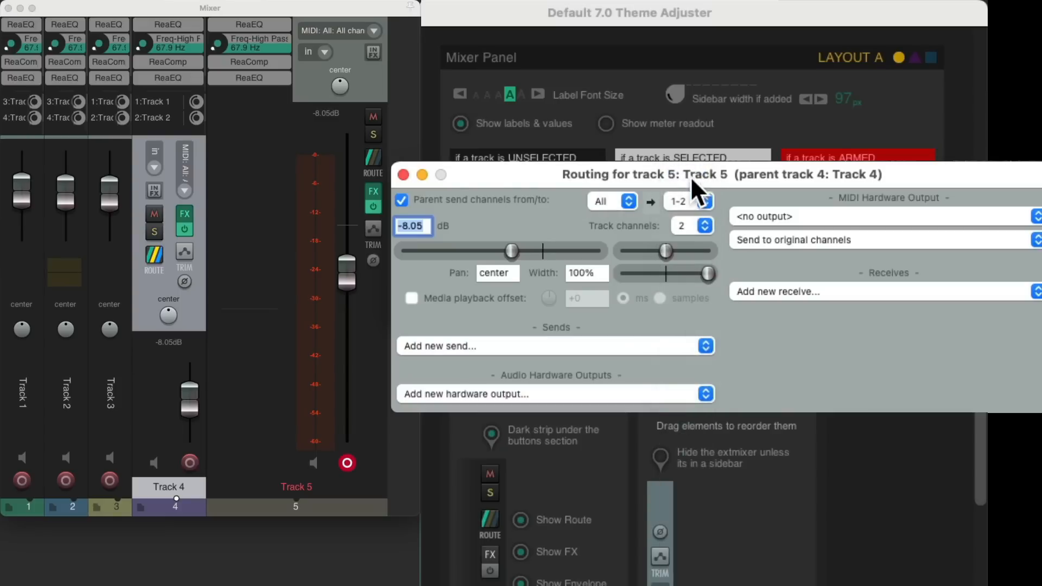
click(417, 173)
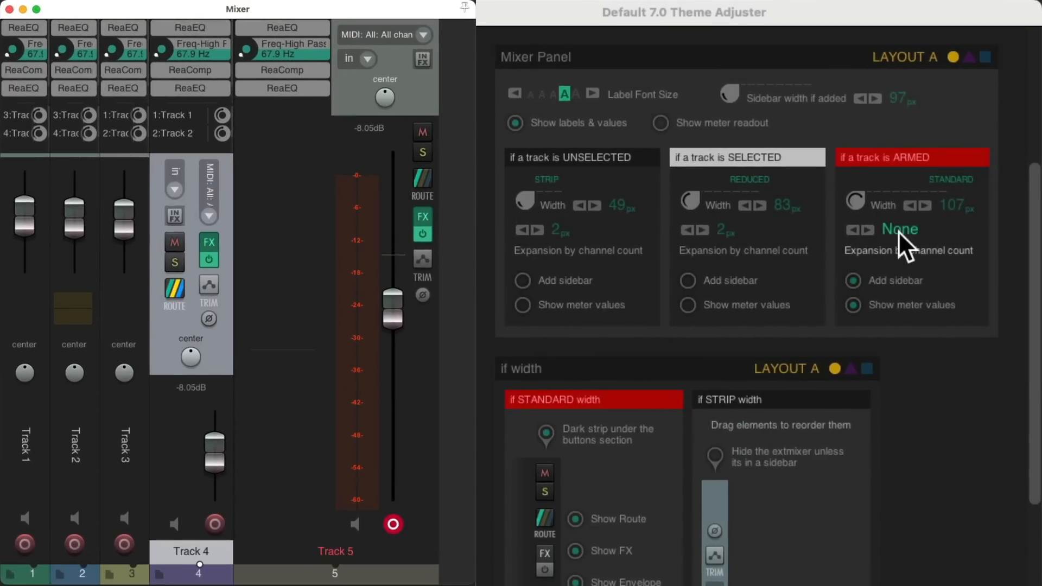
click(888, 247)
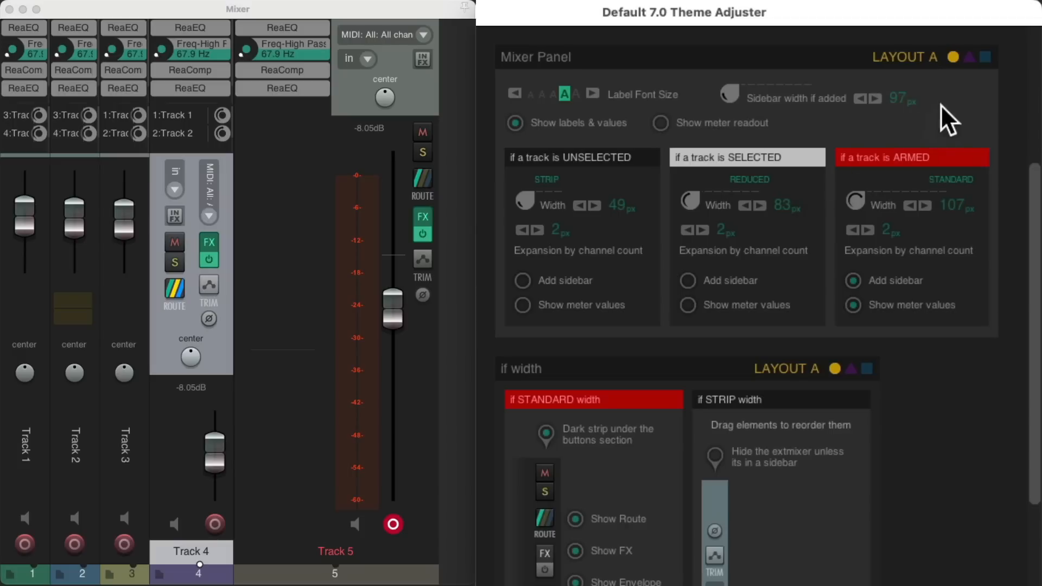
- Compare the Mixer Panel settings of layouts B and C, and return to layout A
click(968, 58)
click(983, 57)
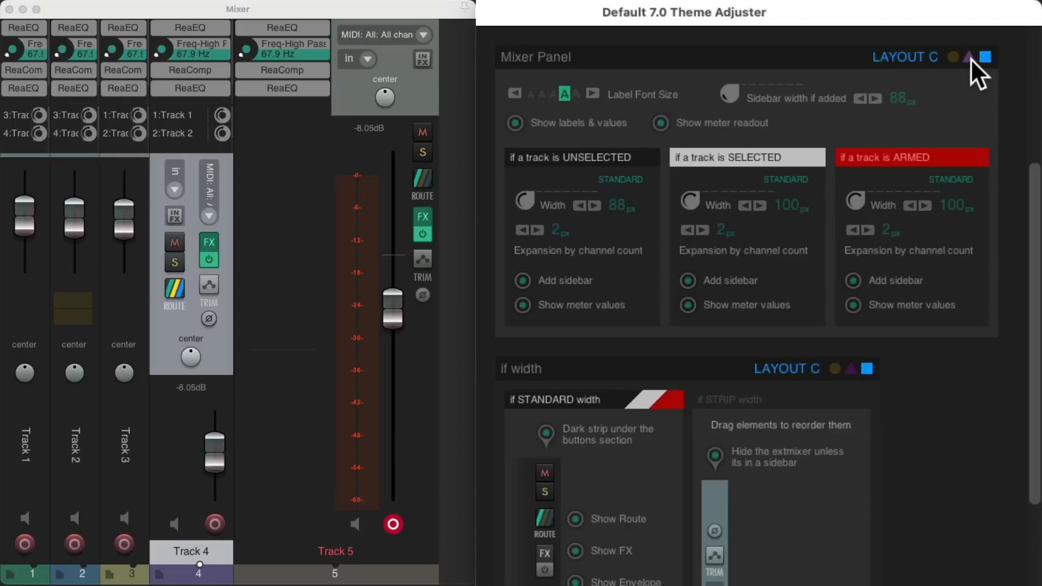
click(970, 57)
click(955, 58)
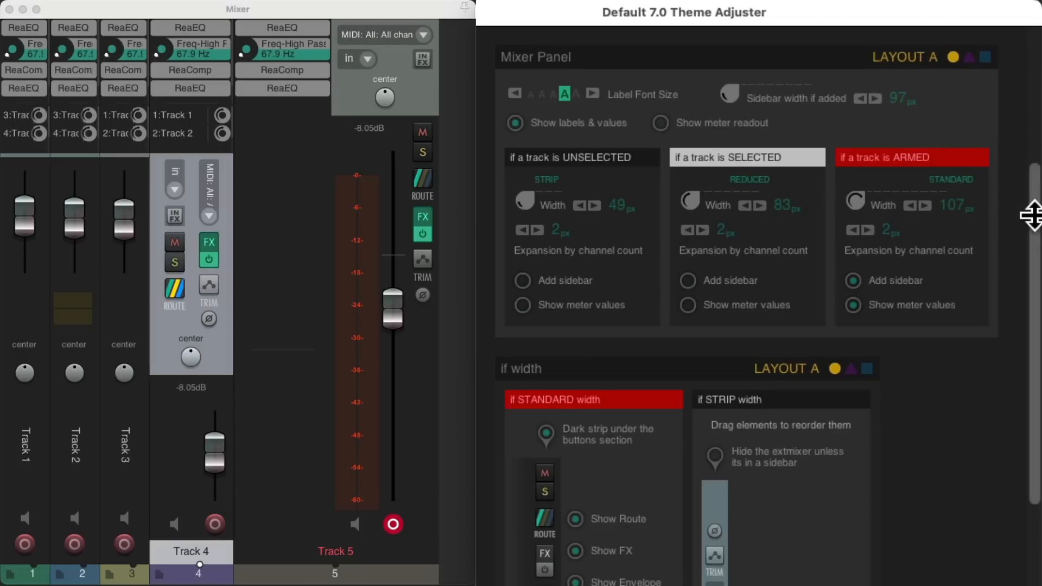
- Go to the width settings and toggle the dark strip under the standard-width buttons section off and on again
drag(1030, 215, 1031, 351)
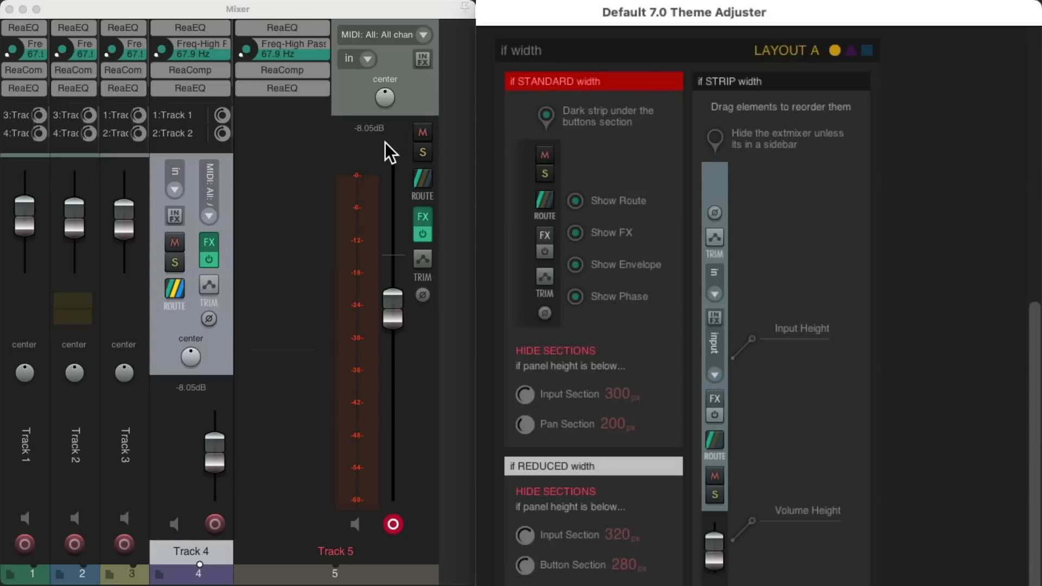
click(545, 121)
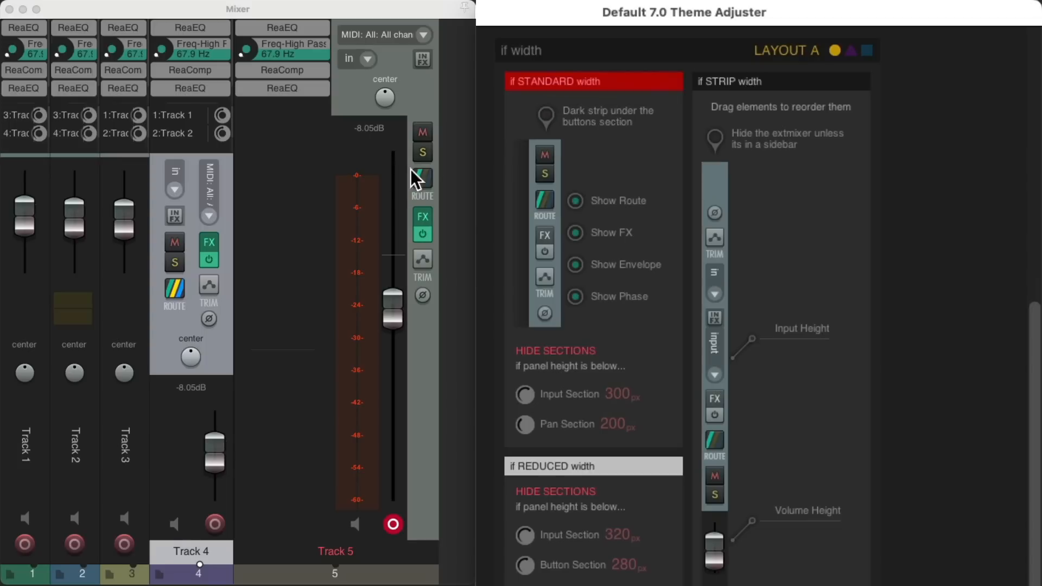
click(547, 116)
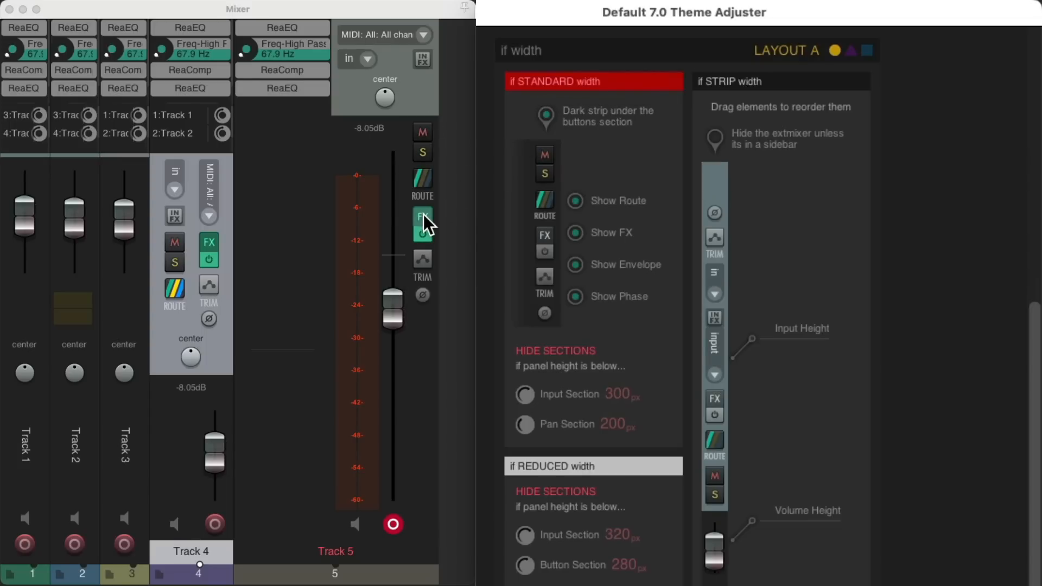
- Turn off Show Route, Show FX, Show Envelope and Show Phase for the standard width
click(574, 201)
click(574, 234)
click(574, 261)
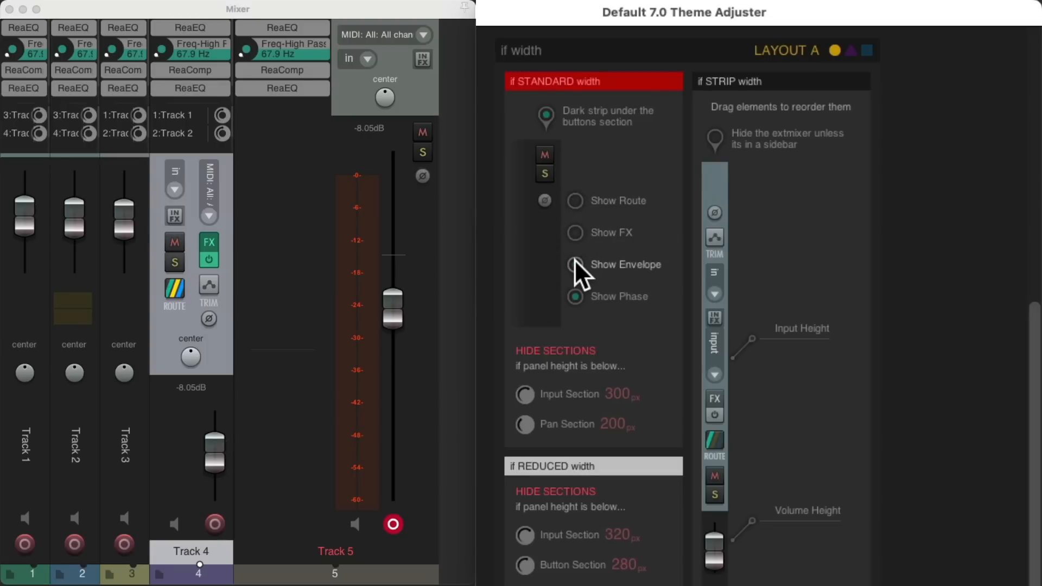
click(577, 297)
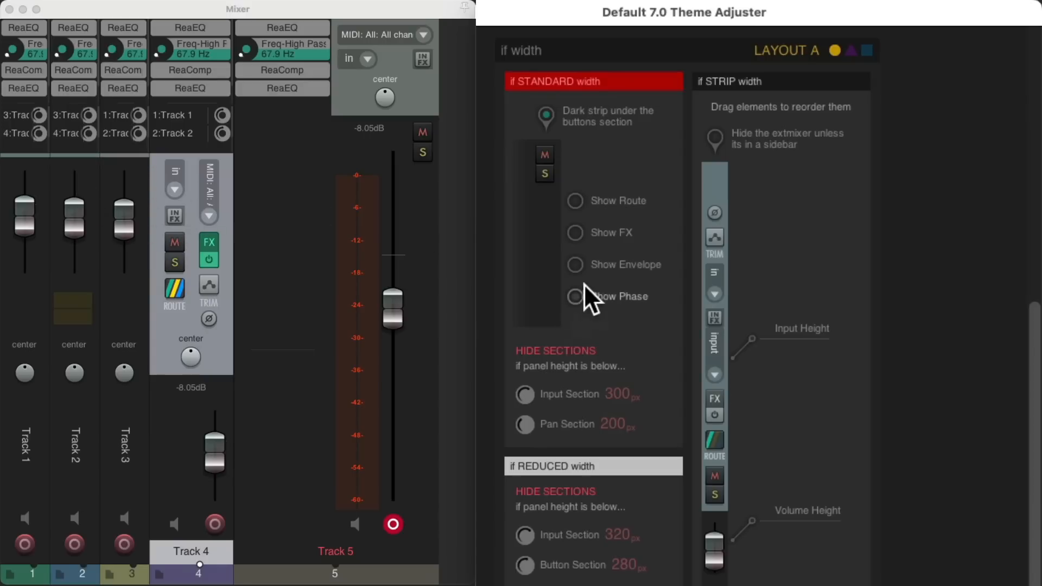
- Turn the Route, FX, Envelope and Phase buttons back on for the standard width
click(577, 201)
click(576, 233)
click(576, 264)
click(577, 297)
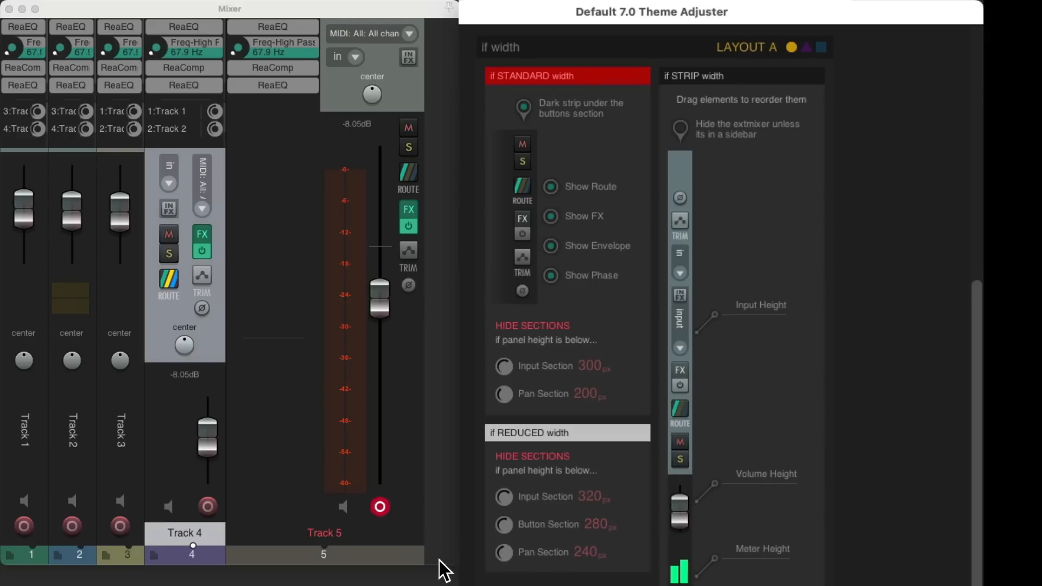
- Shrink the mixer's height, try higher standard-width hide thresholds for the input and pan sections, and reset them to 300 and 200 px
drag(444, 569, 428, 281)
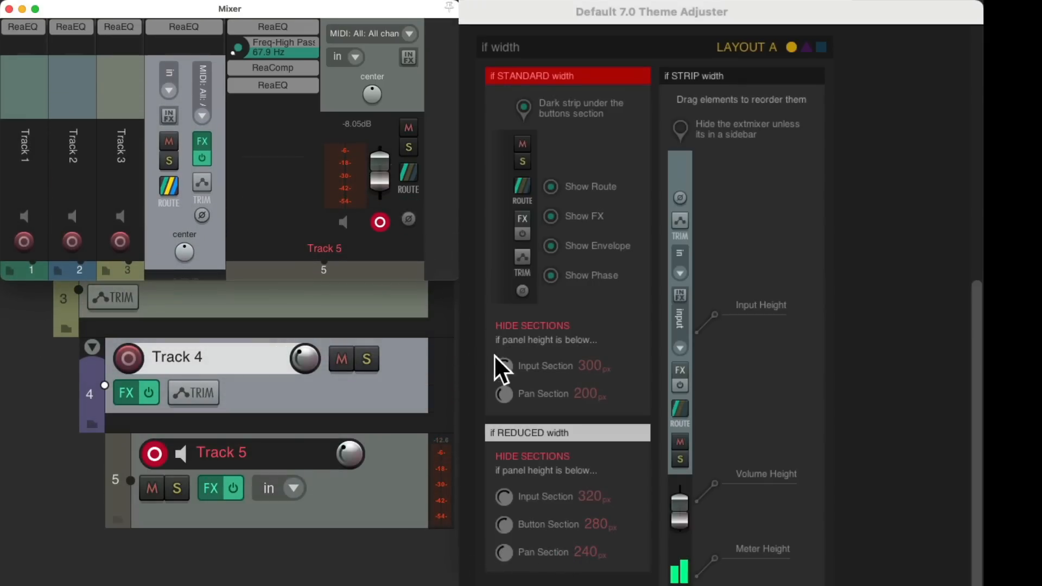
drag(504, 368, 490, 240)
double_click(540, 365)
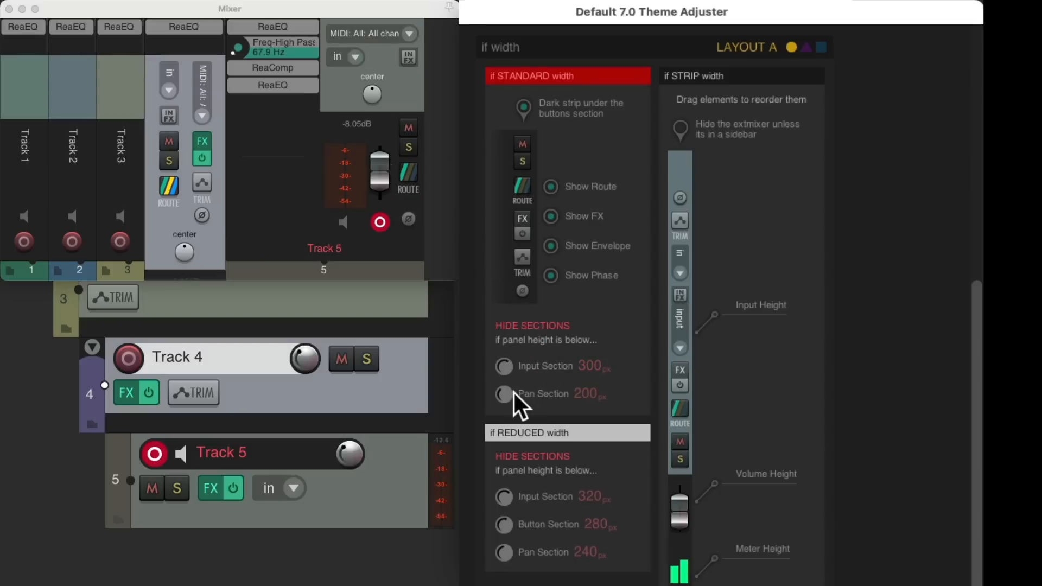
drag(510, 397, 498, 191)
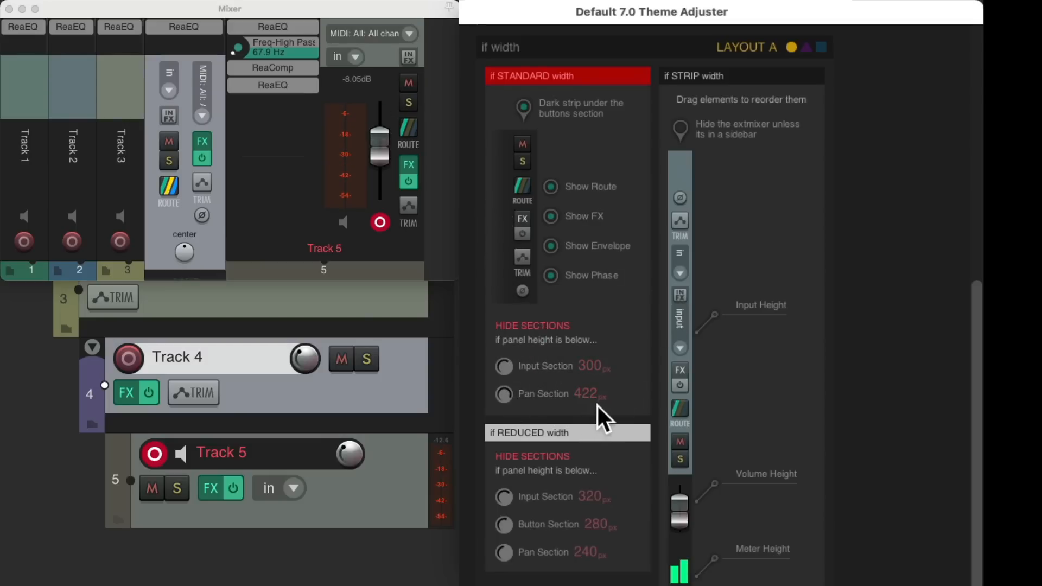
double_click(502, 396)
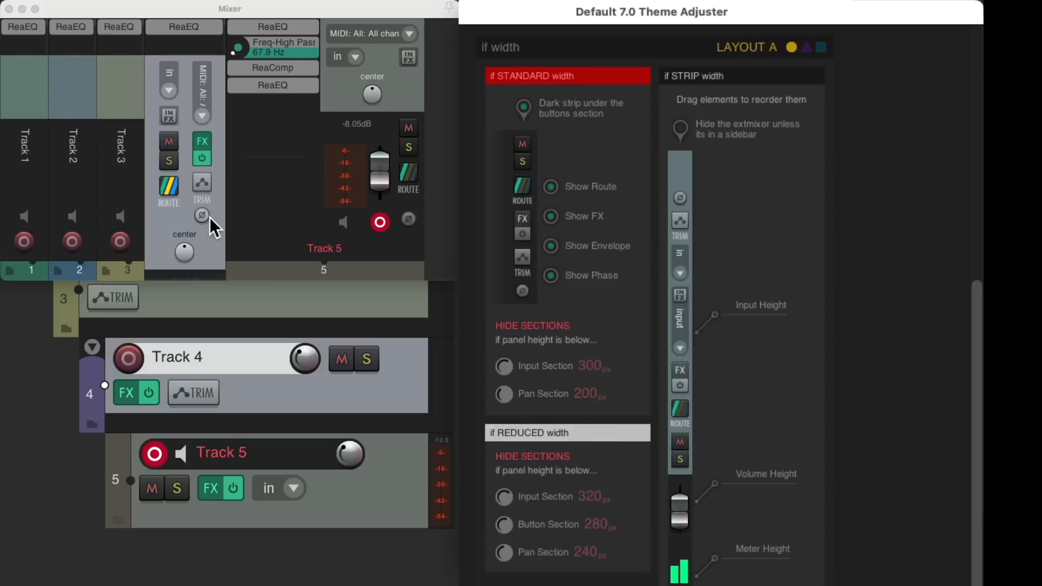
- Try other reduced-width hide thresholds for the input, button and pan sections, resetting them to 320, 280 and 240 px
drag(502, 500, 497, 381)
double_click(547, 496)
drag(504, 524, 503, 402)
double_click(538, 530)
drag(511, 558, 534, 481)
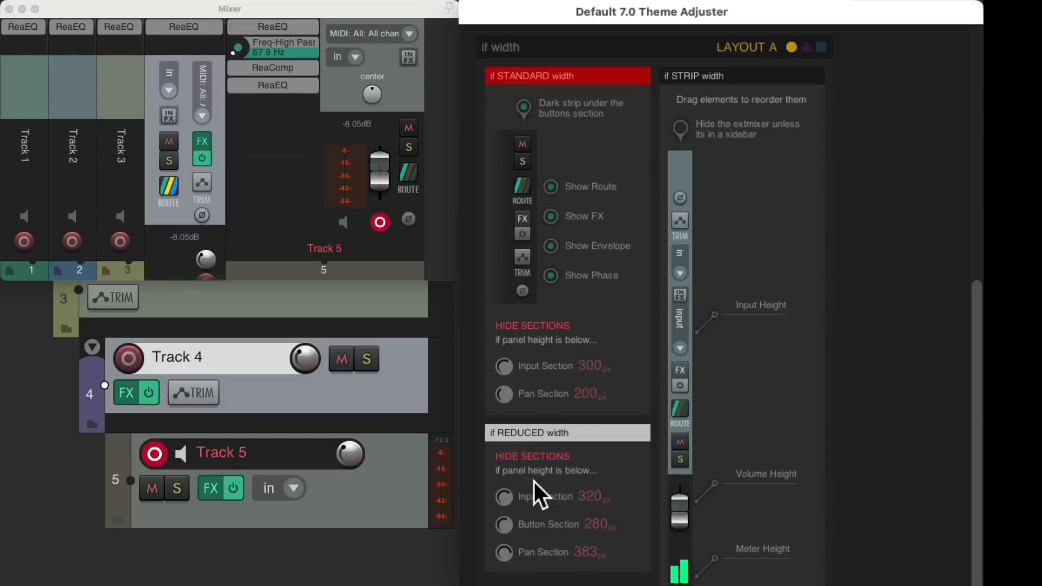
double_click(536, 551)
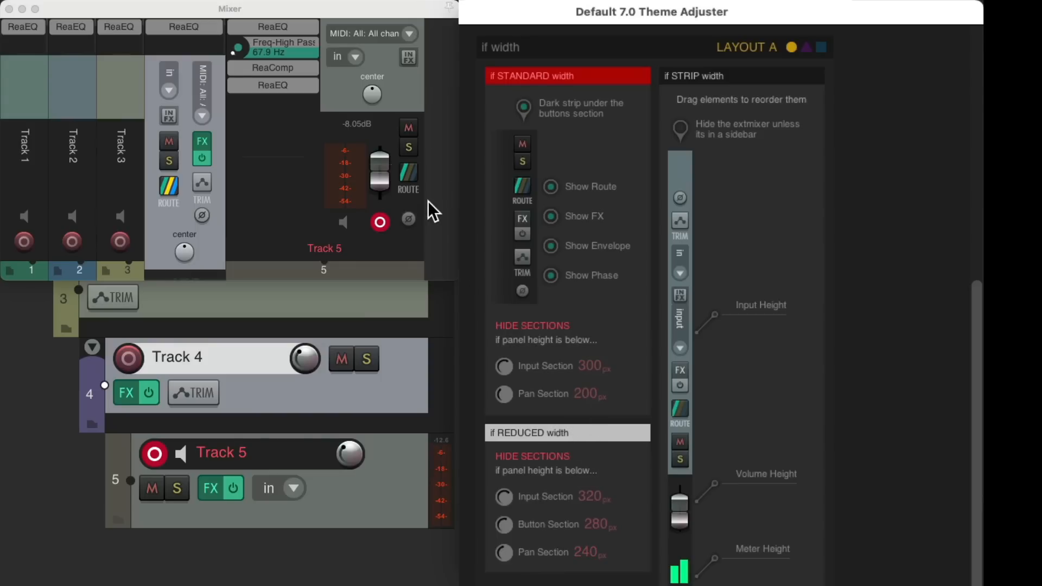
- Enlarge the mixer back to full height, and deselect Track 4 and disarm Track 5 so all tracks use the strip width
drag(442, 277, 450, 582)
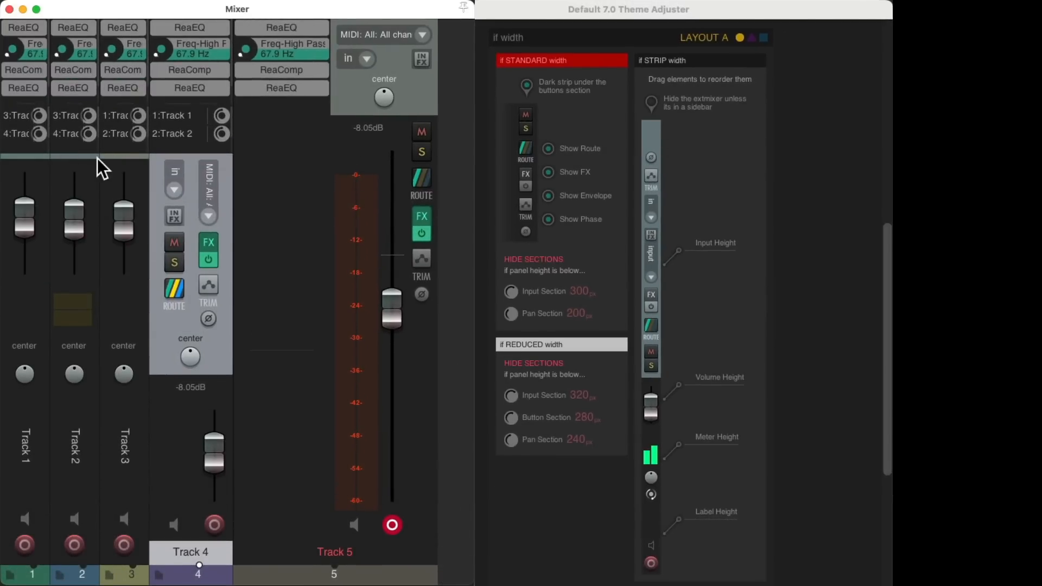
click(215, 554)
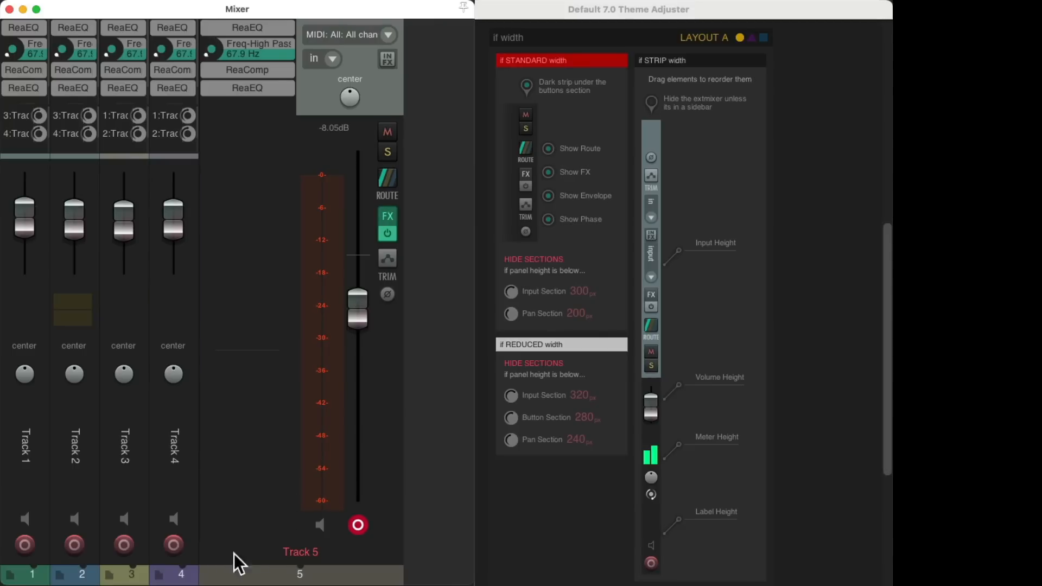
click(357, 528)
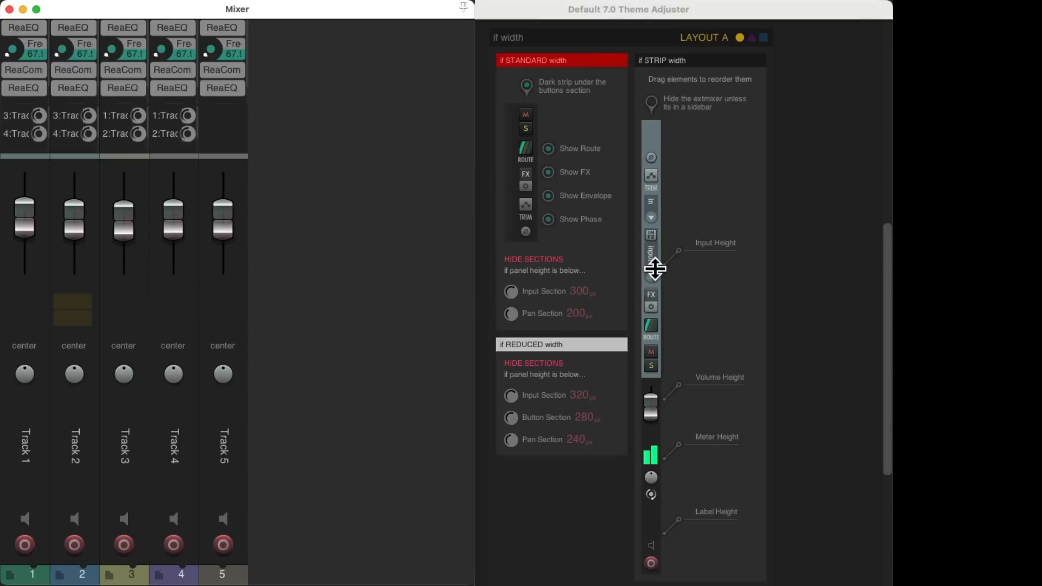
- Reorder the strip-width elements, moving the input mode selector to the top and the Route and FX buttons below the volume fader
drag(656, 268, 654, 157)
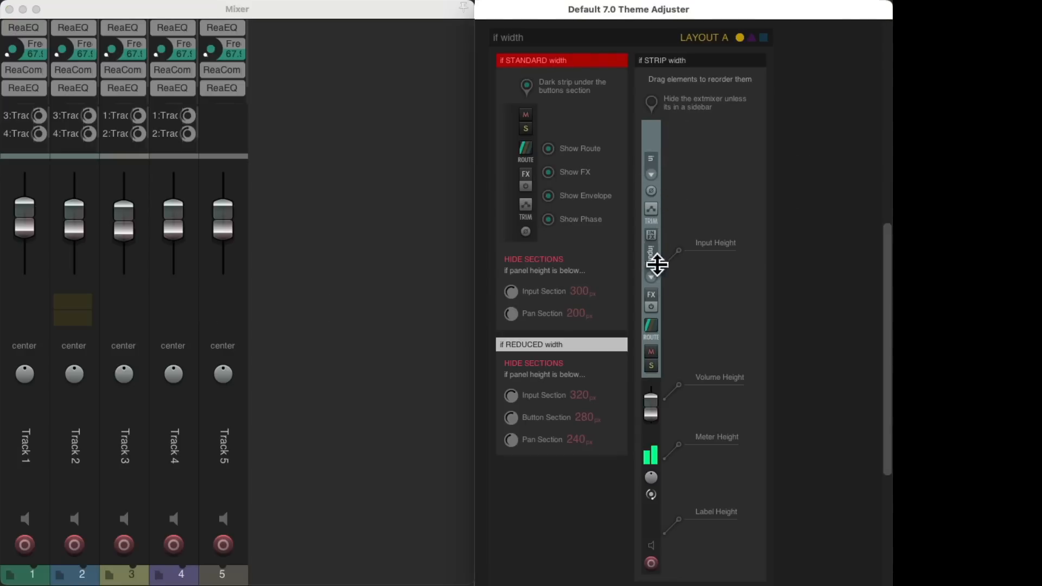
drag(654, 331, 656, 408)
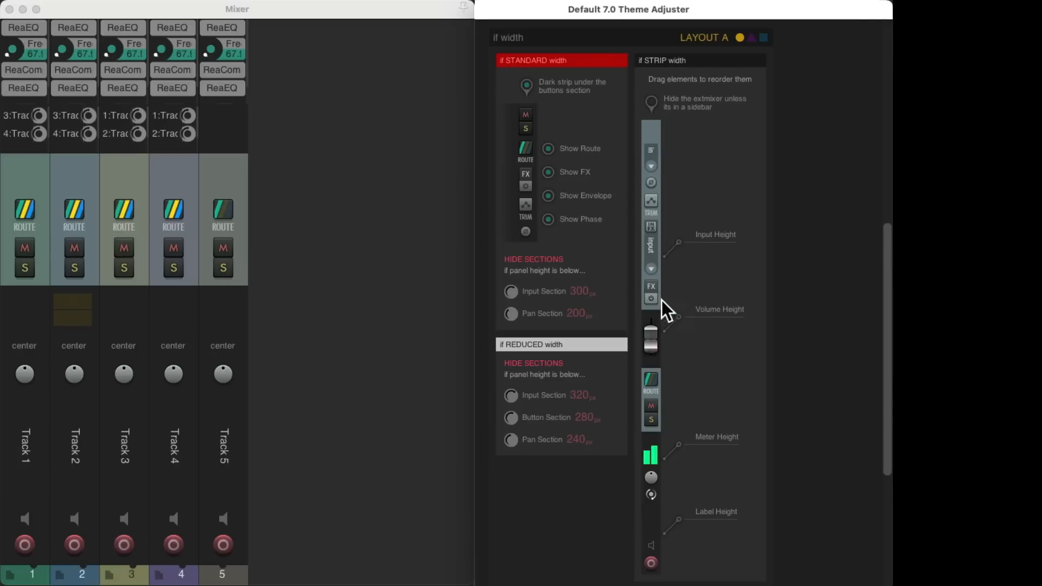
drag(651, 288, 651, 412)
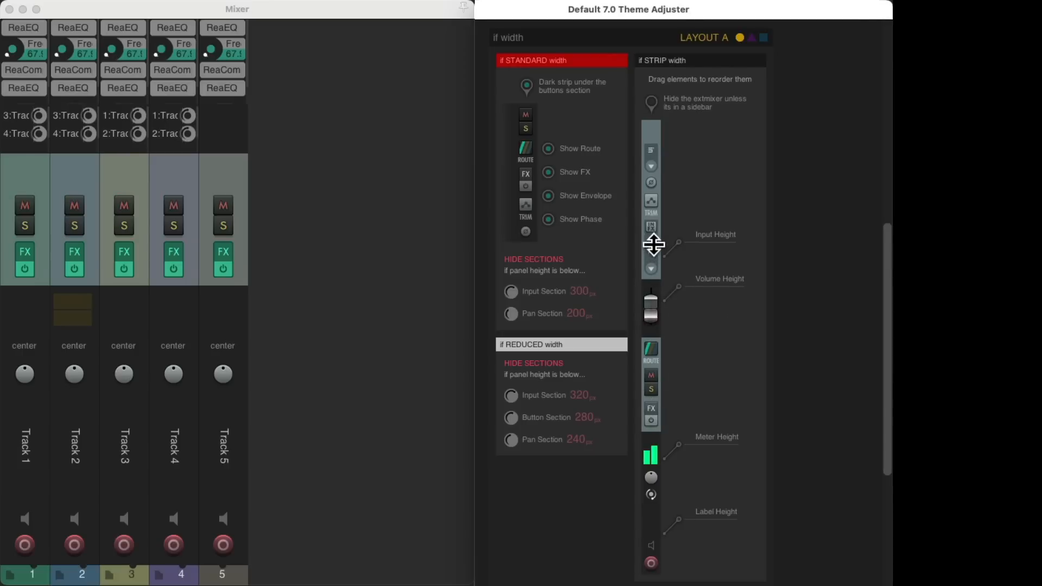
- Move the strip-width input section below the meter, the Trim button between Route and Mute, and the pan controls above the meter
drag(654, 245, 653, 393)
drag(651, 201, 651, 288)
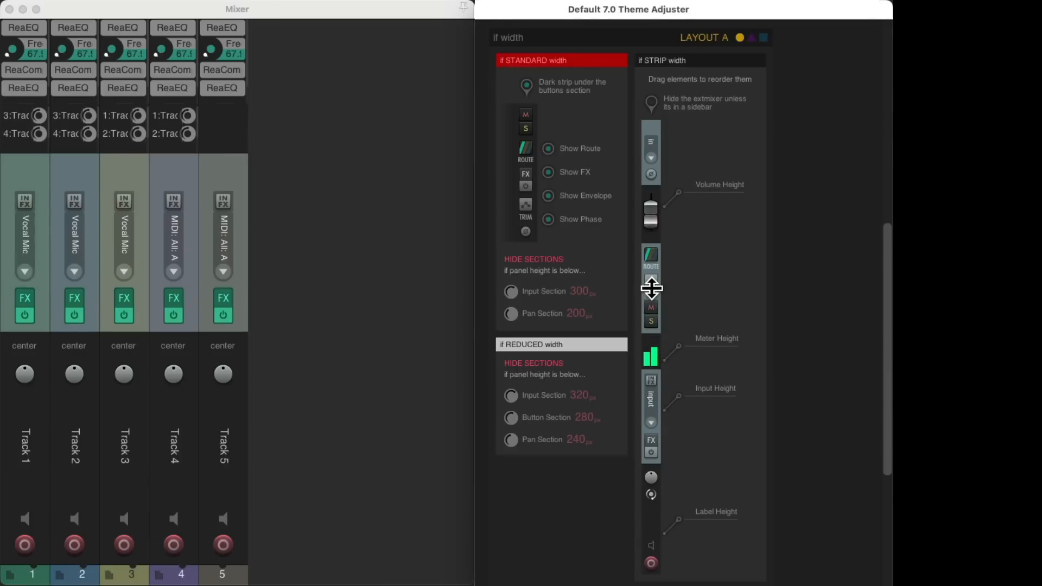
drag(651, 491, 656, 370)
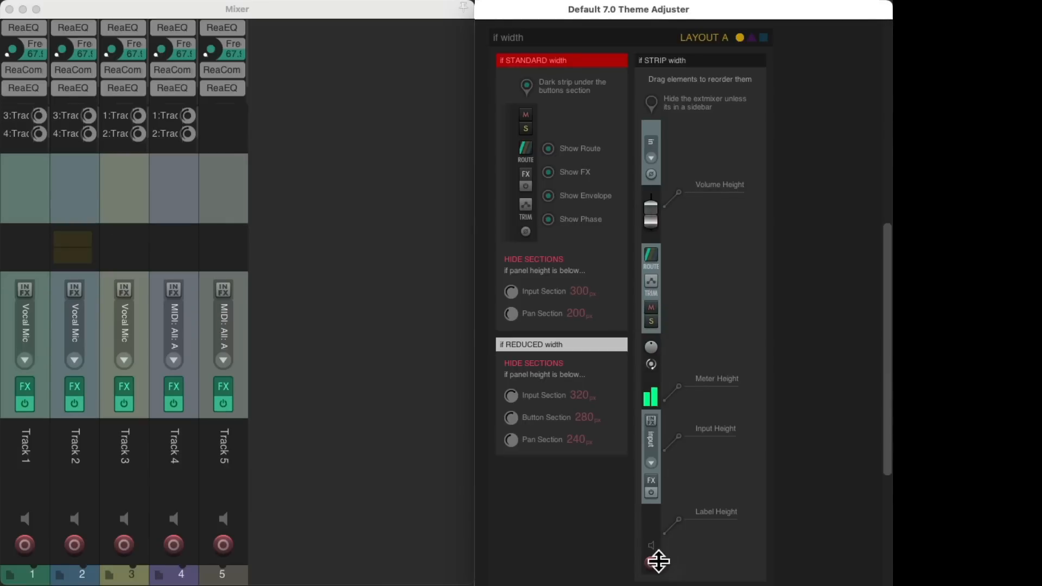
- Move the strip-width label section up between the Route and Trim buttons
drag(659, 561, 651, 285)
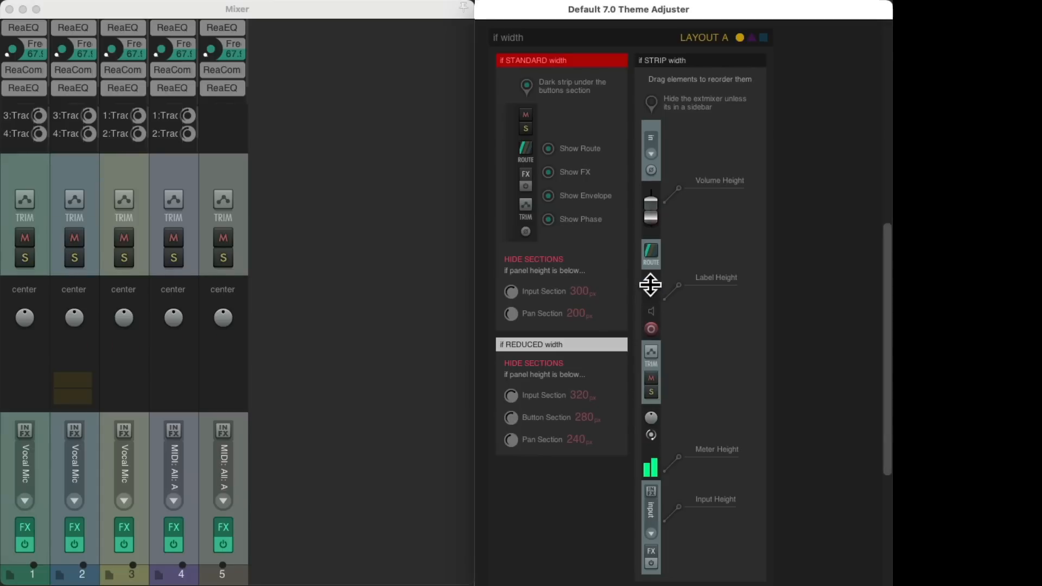
mouse_move(716, 279)
- Try the mixer preference for a clickable icon on folder tracks to hide children, and turn it off again
drag(888, 294, 974, 355)
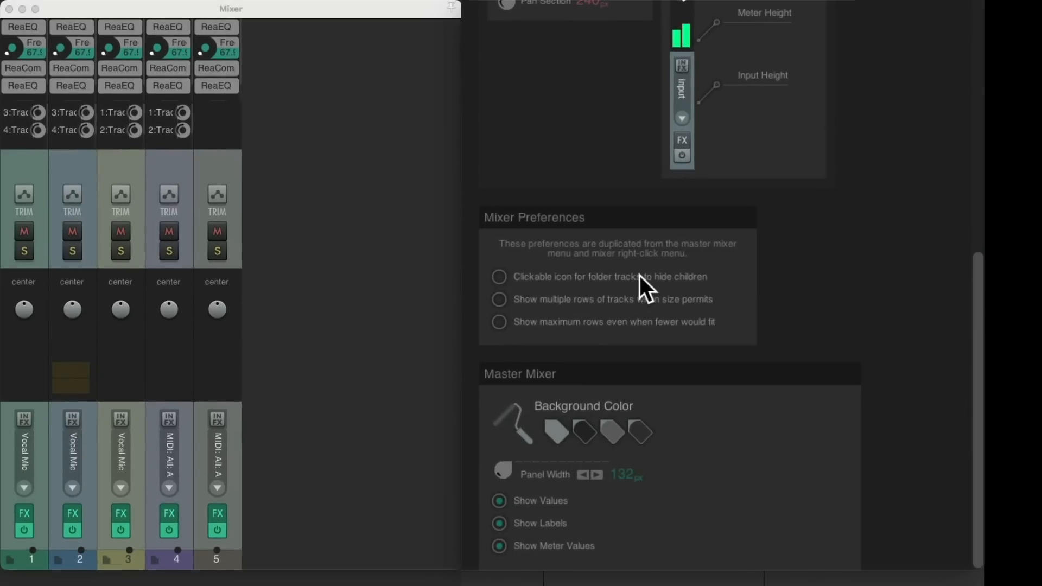
click(499, 277)
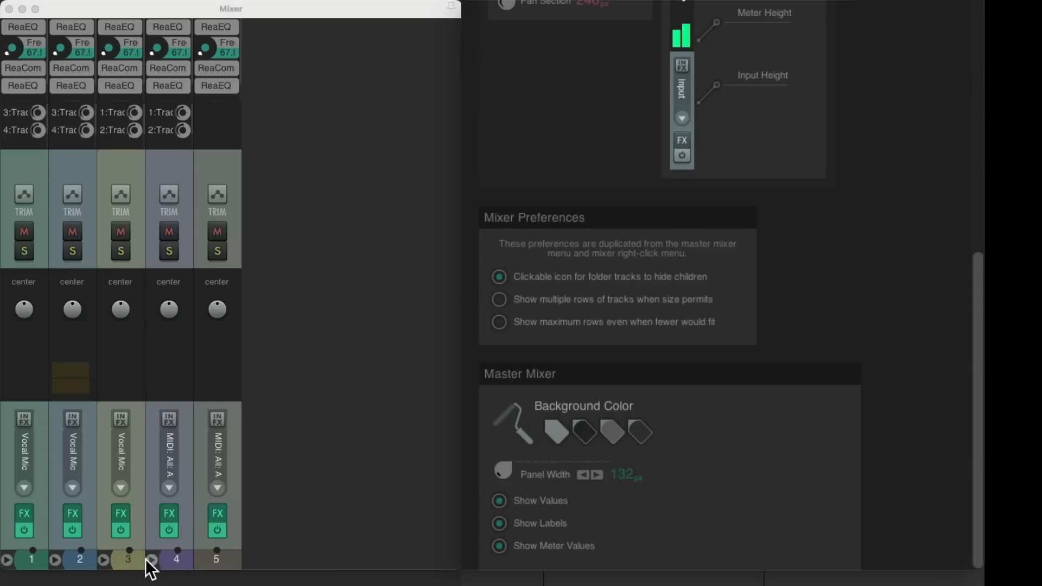
click(497, 277)
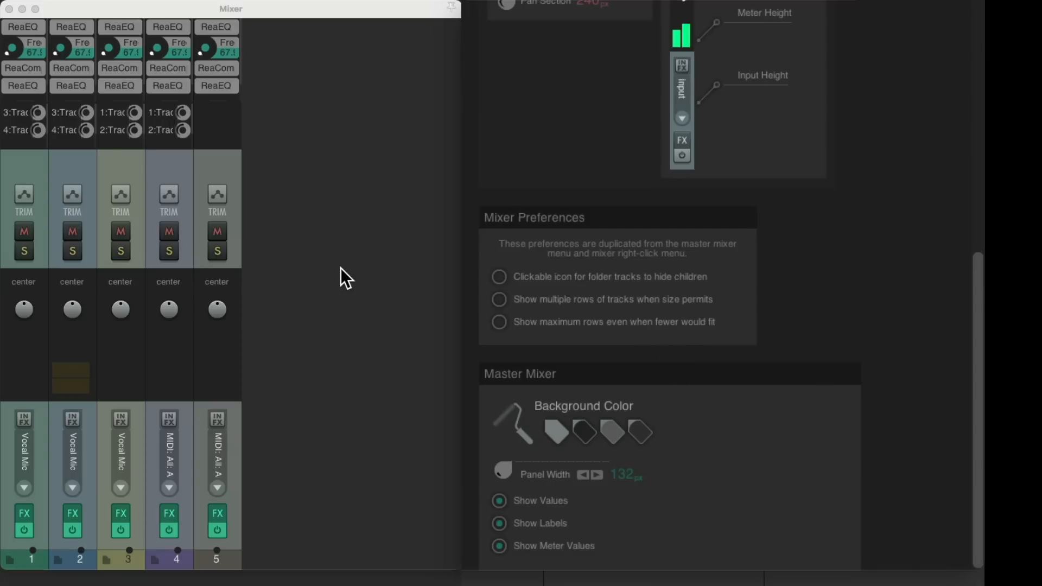
- Show the master track on the right side of the mixer
right_click(383, 189)
mouse_move(396, 199)
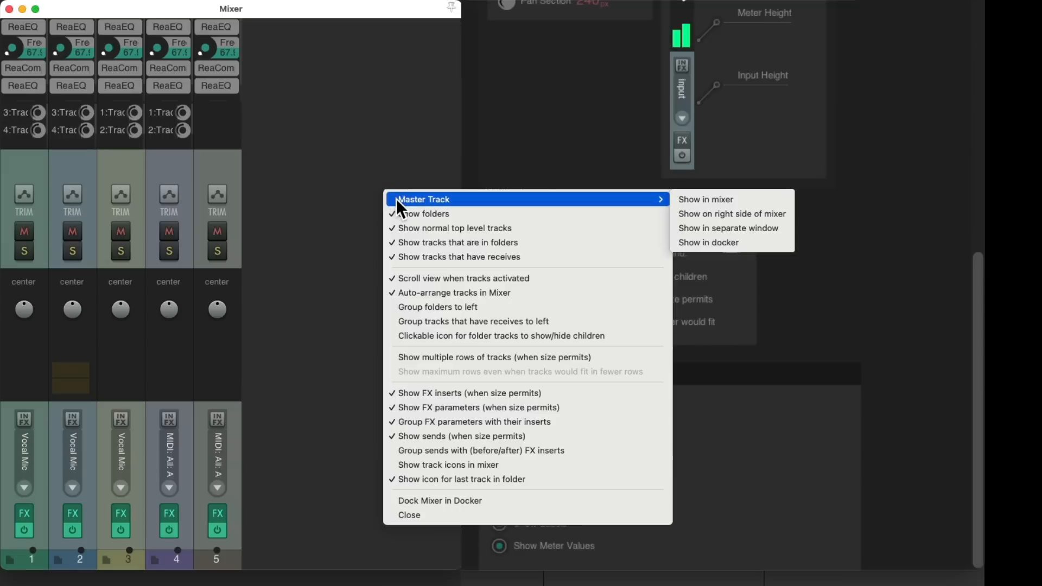
click(692, 215)
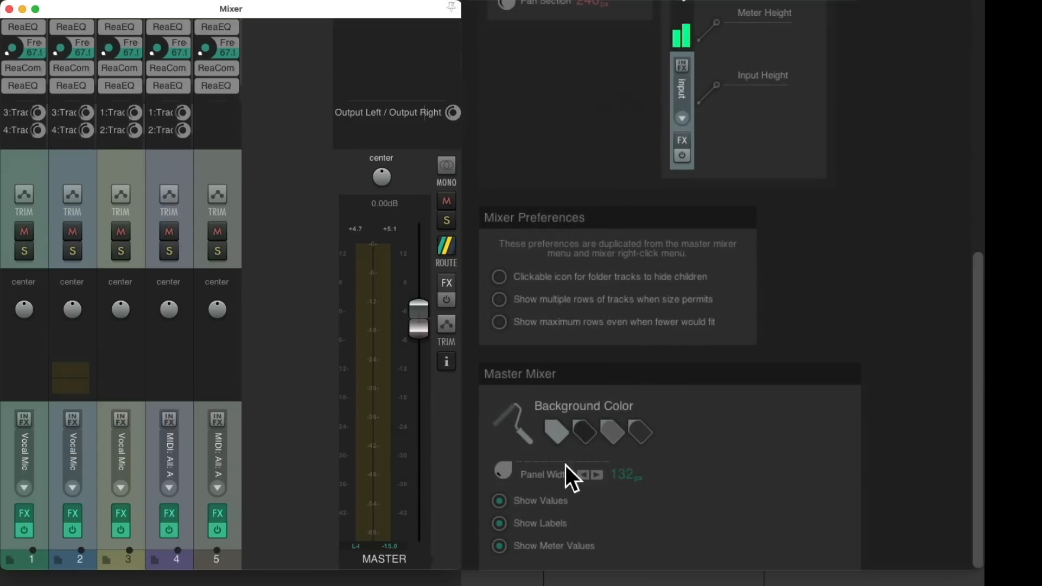
- Try the preset background colors on the master mixer and restore its default color
click(552, 427)
click(577, 426)
click(620, 426)
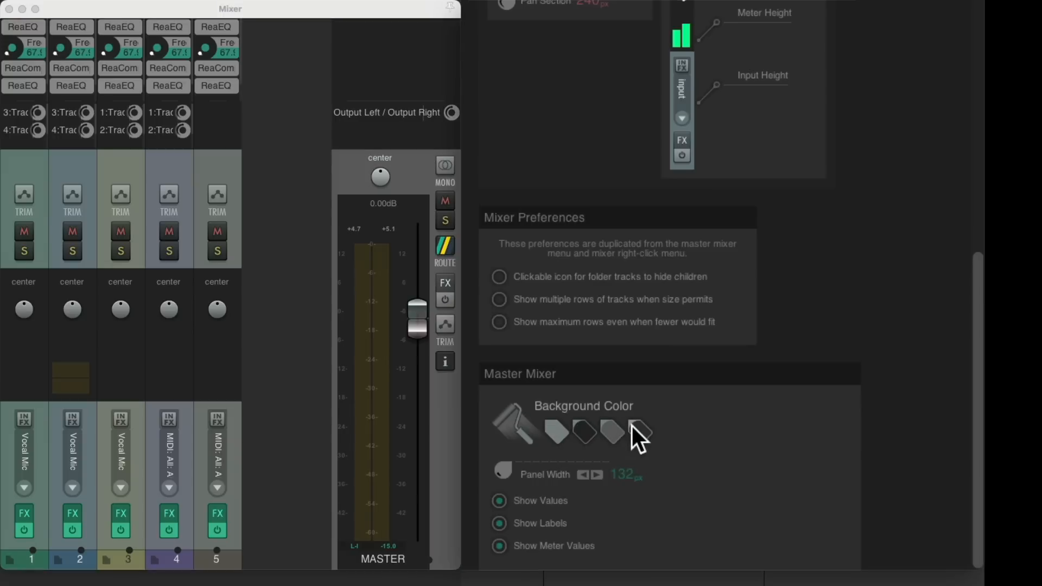
click(631, 426)
- Set the master mixer's panel width to 170 px, and toggle its values, labels and meter values off and back on
drag(507, 473, 491, 421)
click(497, 501)
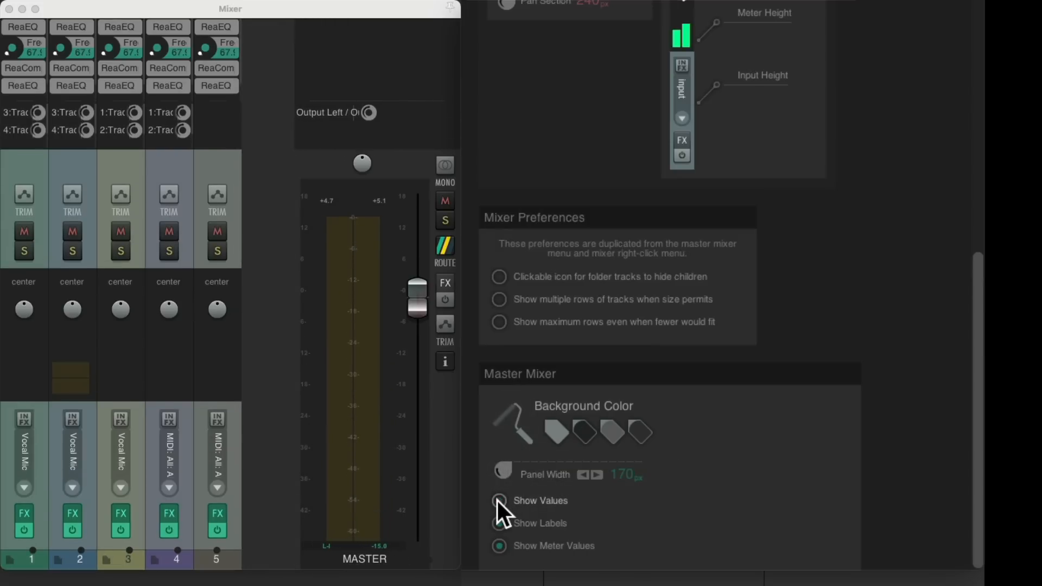
click(498, 501)
click(498, 526)
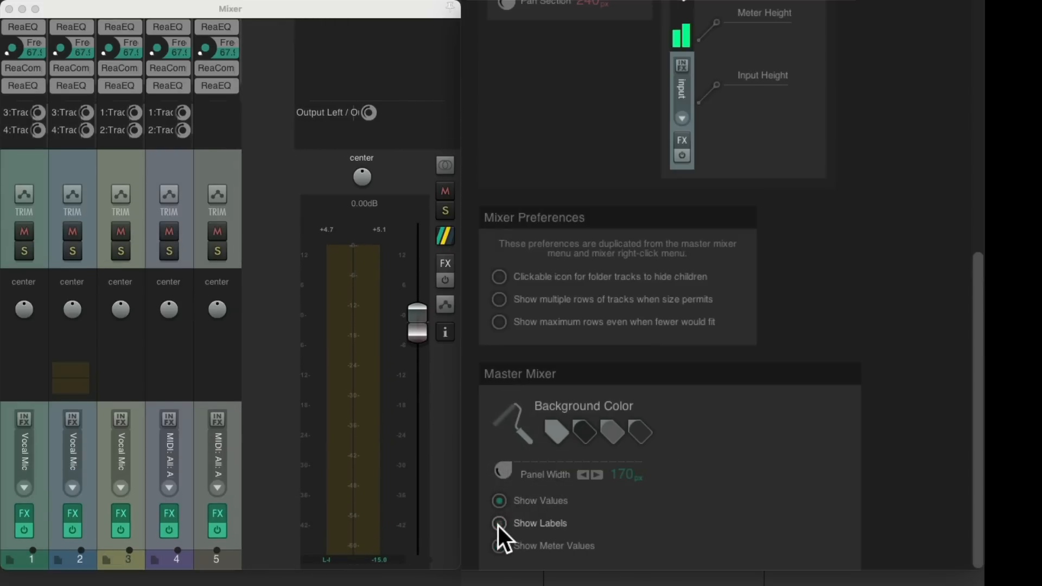
click(498, 525)
click(502, 547)
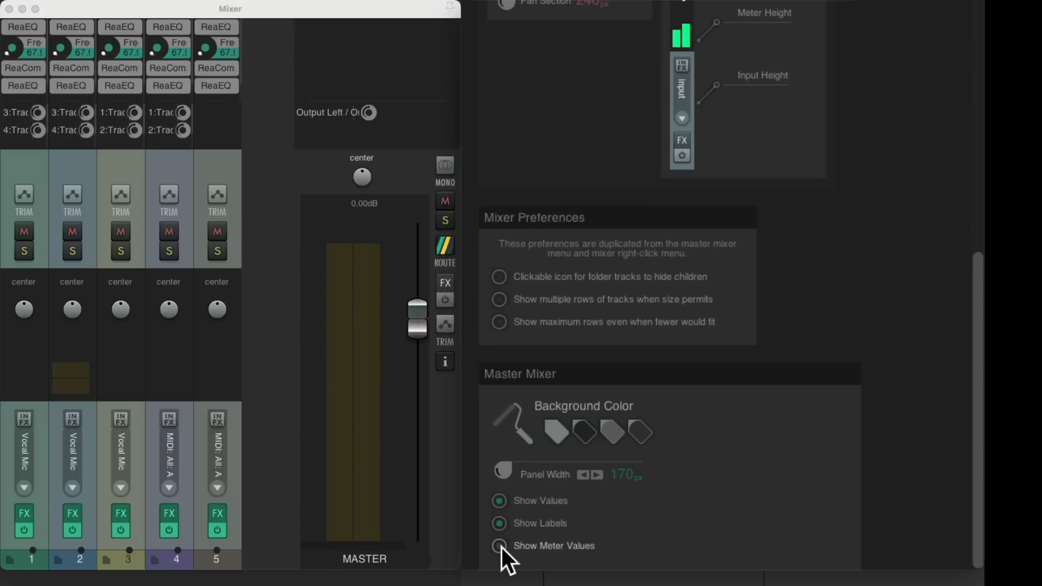
click(501, 547)
click(502, 547)
click(501, 547)
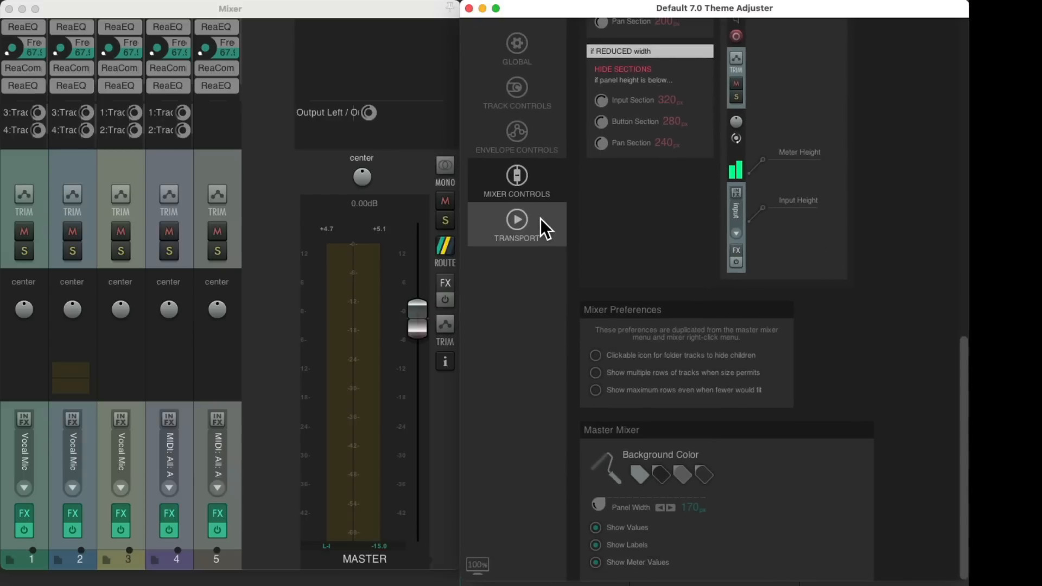
- In the transport settings, try margins of None and 12 px and a 254 px rate control, resetting them to 6 px and Knob
click(519, 221)
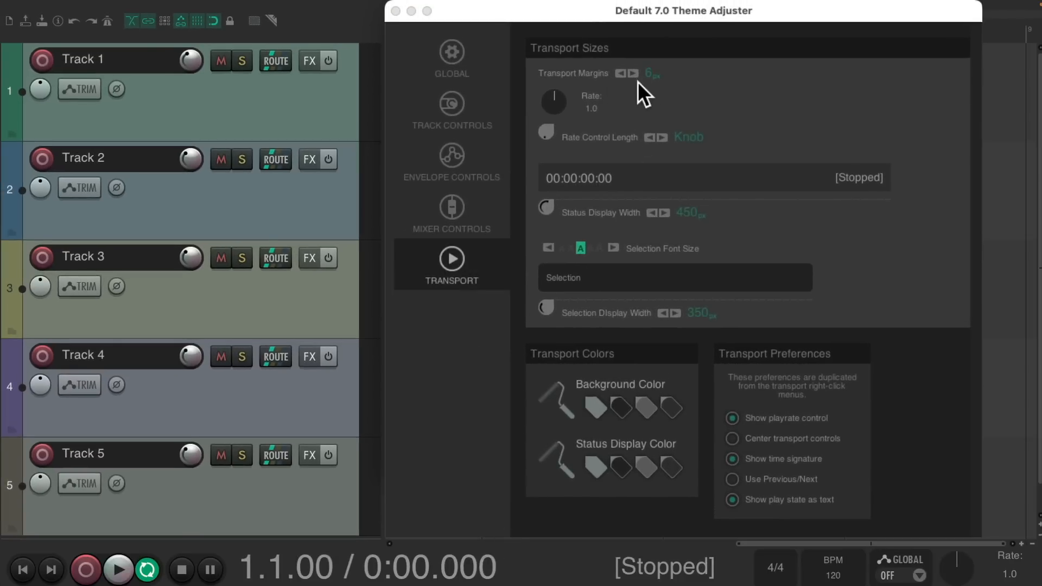
click(649, 74)
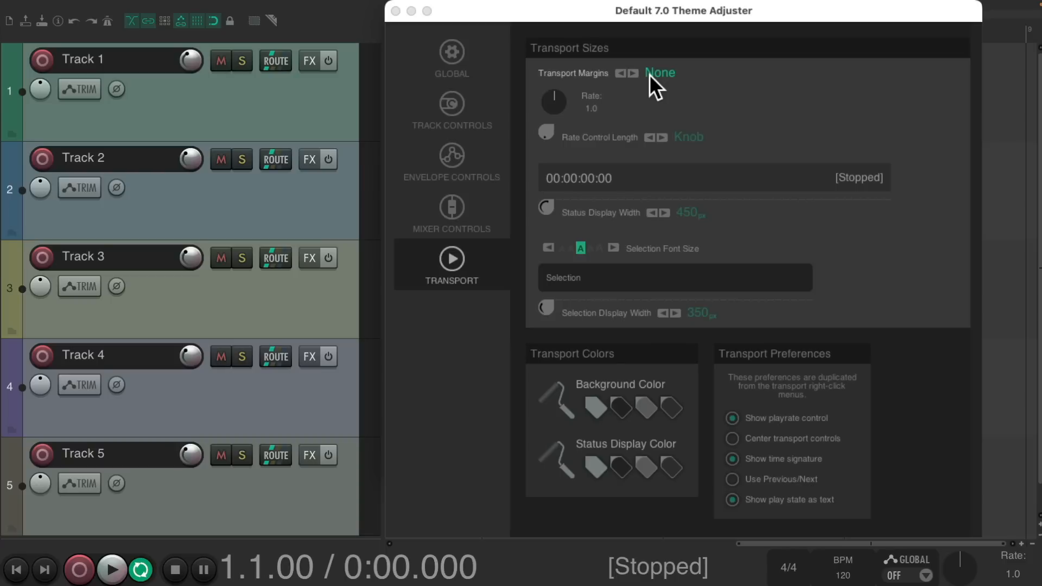
click(649, 74)
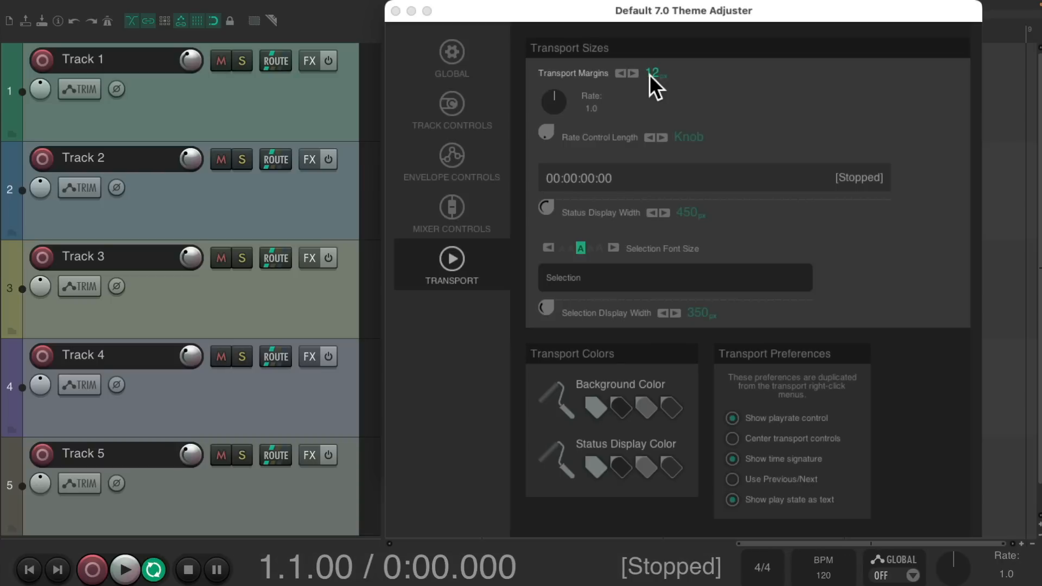
click(603, 75)
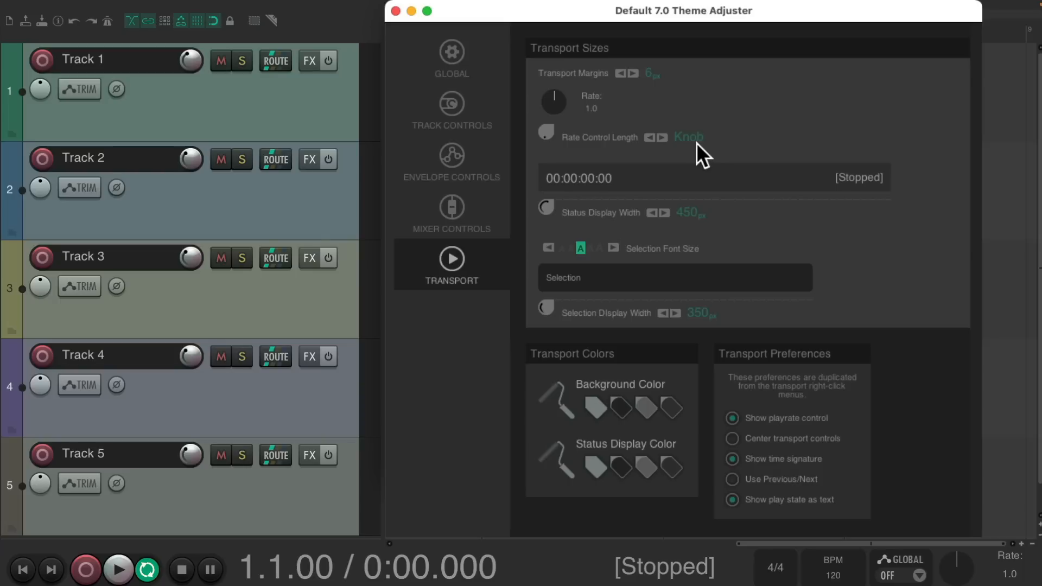
mouse_move(545, 129)
mouse_down()
mouse_move(546, 50)
mouse_move(540, 153)
mouse_move(537, 88)
mouse_move(545, 131)
mouse_up()
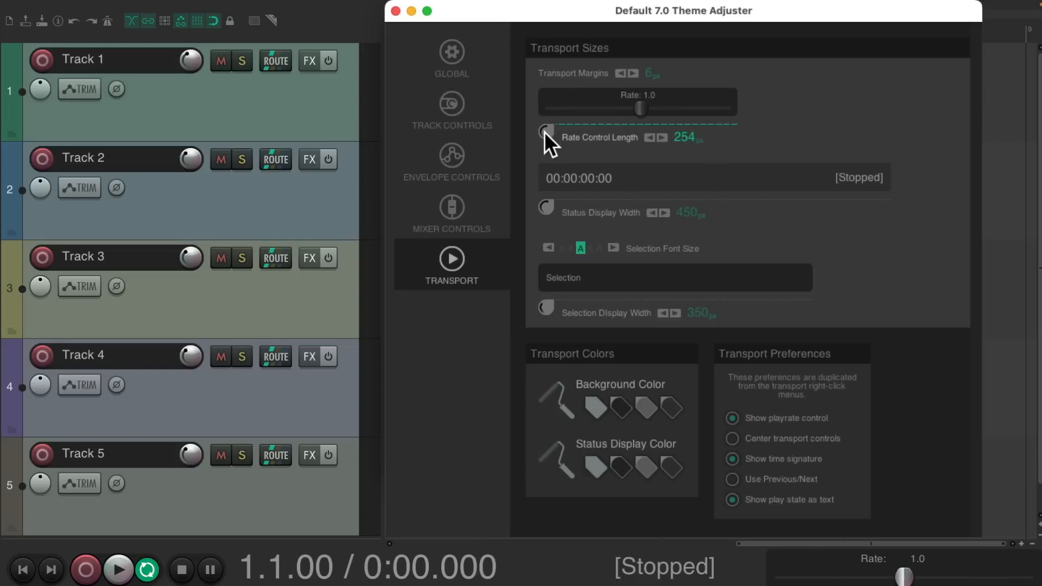
double_click(579, 136)
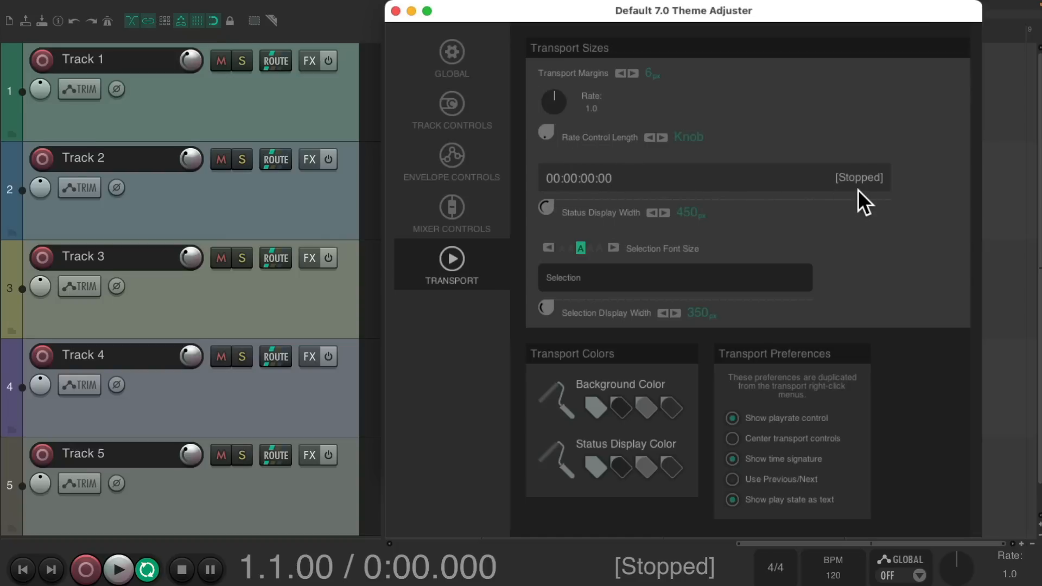
- Narrow the transport's status display to 181 px and set its selection display width to 270 px
drag(545, 205, 531, 238)
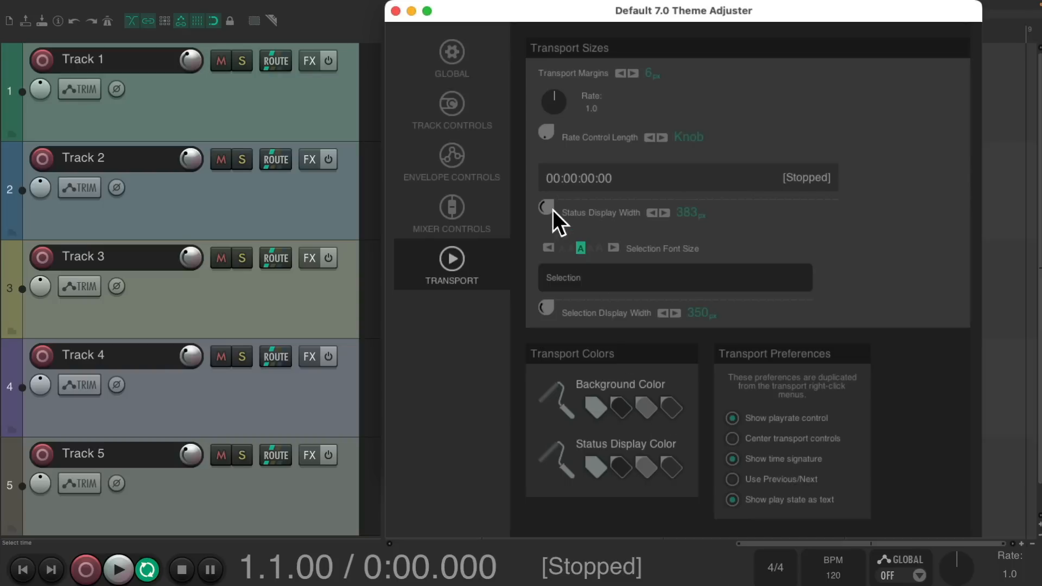
drag(553, 209, 527, 385)
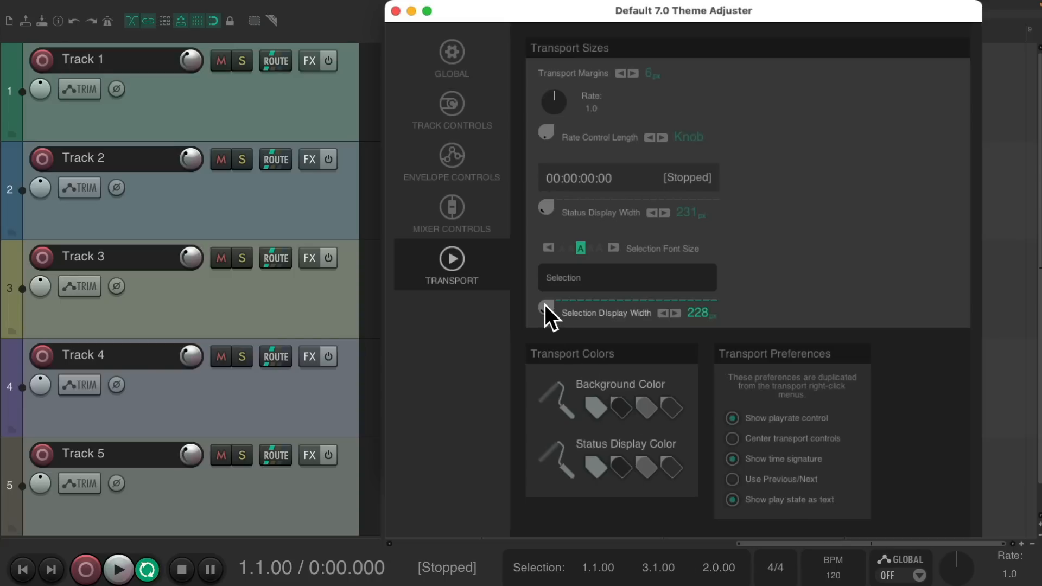
mouse_move(545, 305)
mouse_down()
mouse_move(542, 351)
mouse_move(532, 302)
mouse_up()
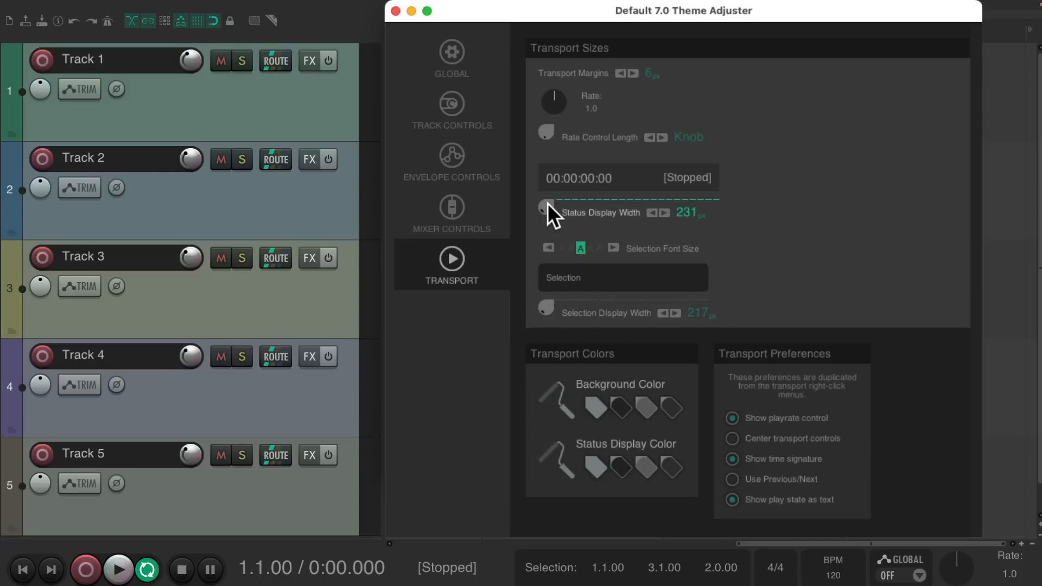
drag(548, 203, 541, 236)
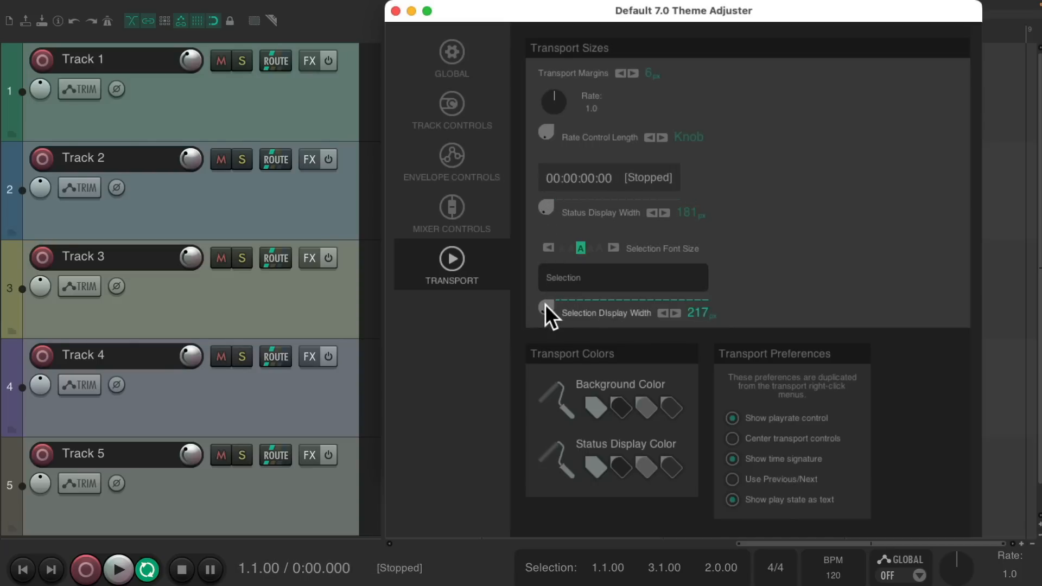
drag(545, 303, 541, 259)
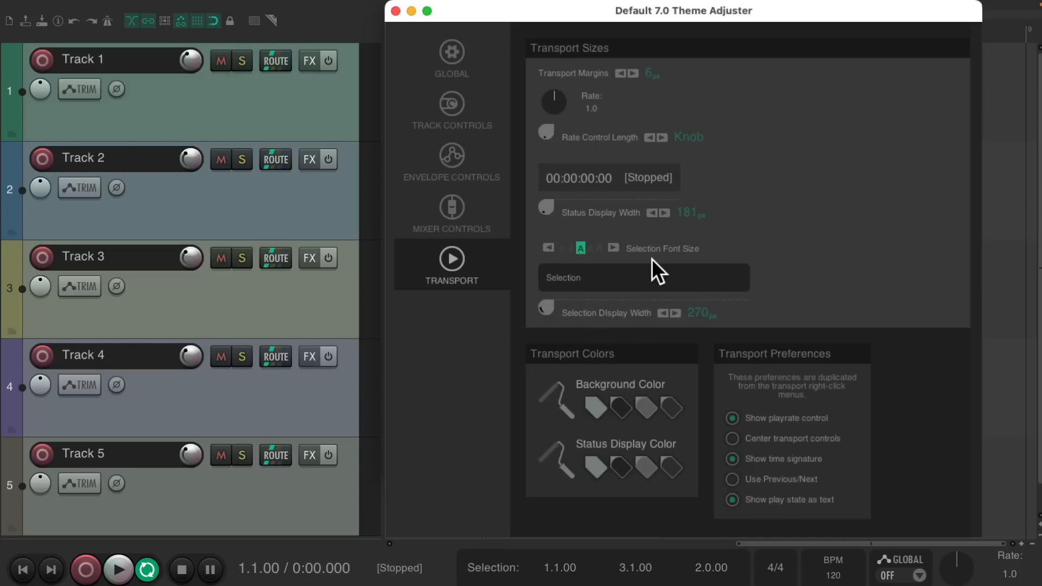
- Try other selection font sizes, restore the default, and set the selection and status display widths to 220 and 244 px
click(584, 247)
scroll(580, 249, down, 4)
double_click(648, 249)
drag(543, 306, 543, 345)
drag(546, 208, 544, 161)
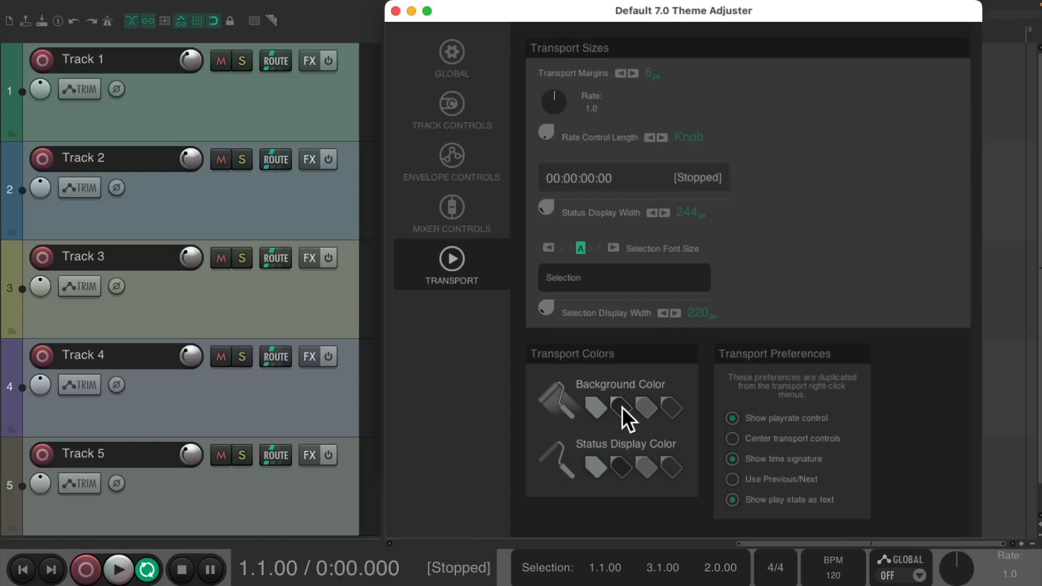
- Try a custom yellow as the transport background color and restore the default
click(560, 401)
click(586, 348)
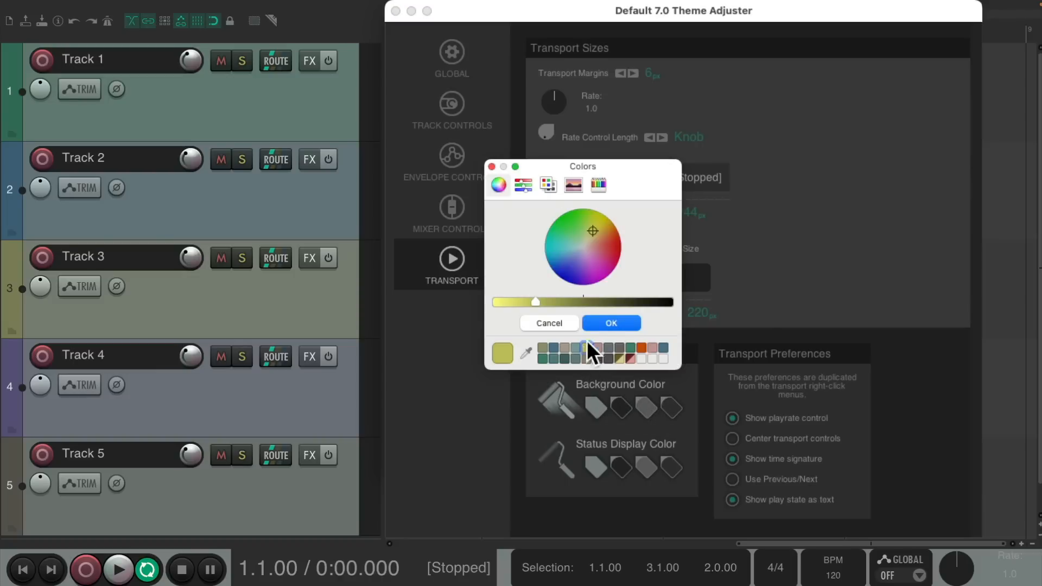
click(596, 323)
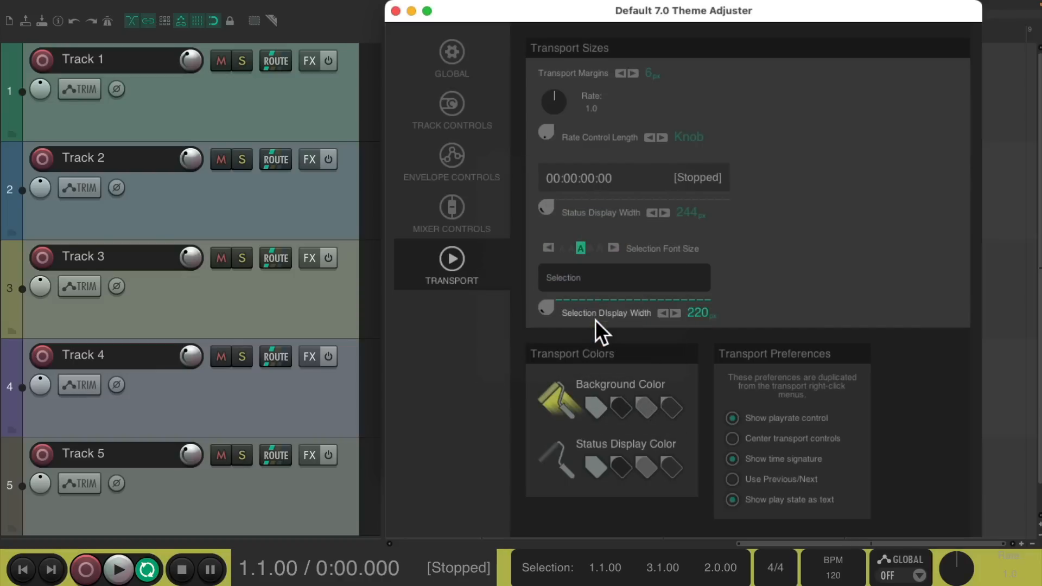
click(674, 411)
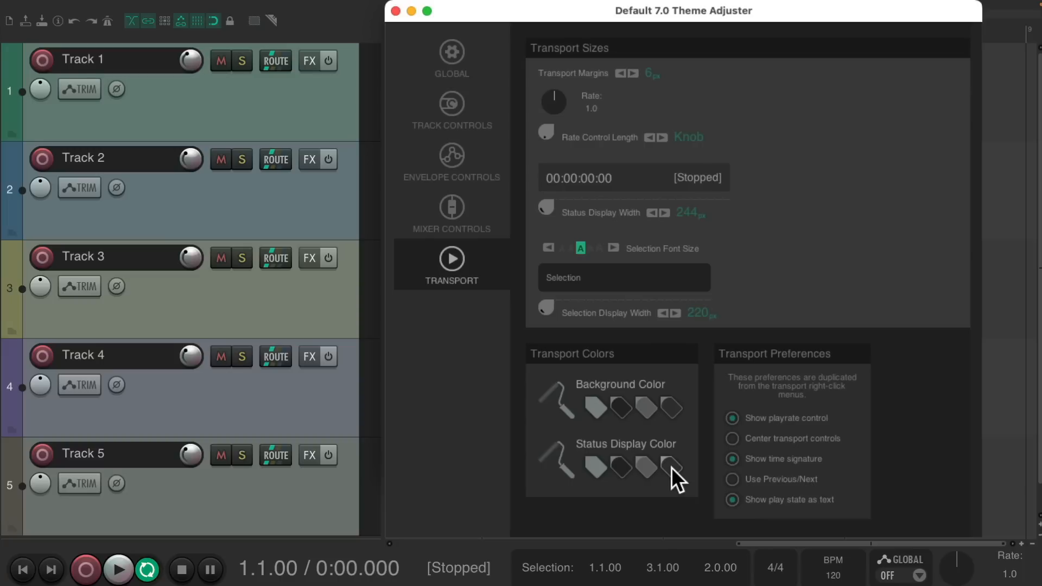
- Try the preset colors and a custom dusty pink on the transport's status display, and restore its default color
click(648, 466)
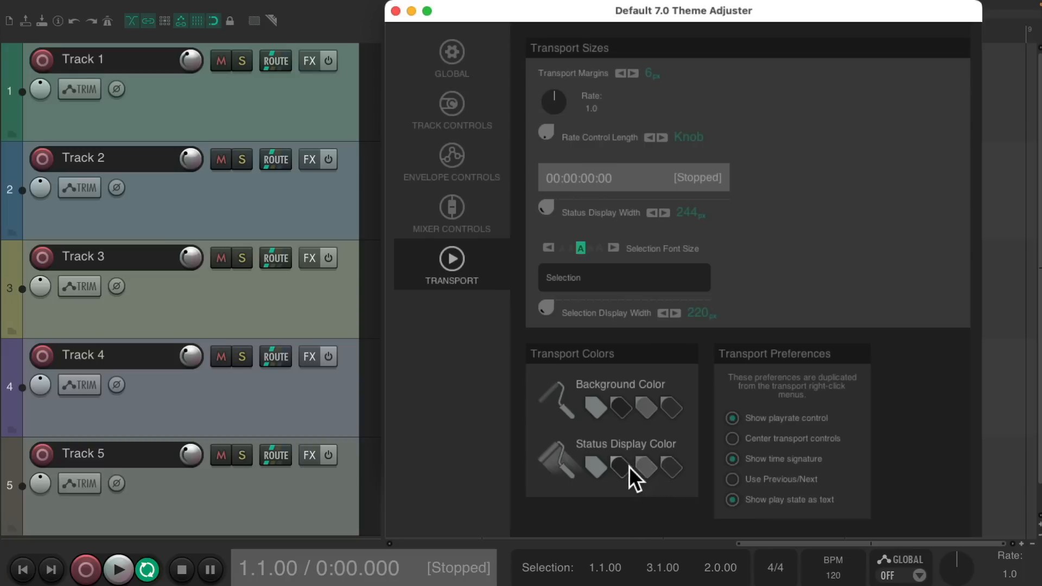
click(622, 467)
click(596, 467)
click(558, 463)
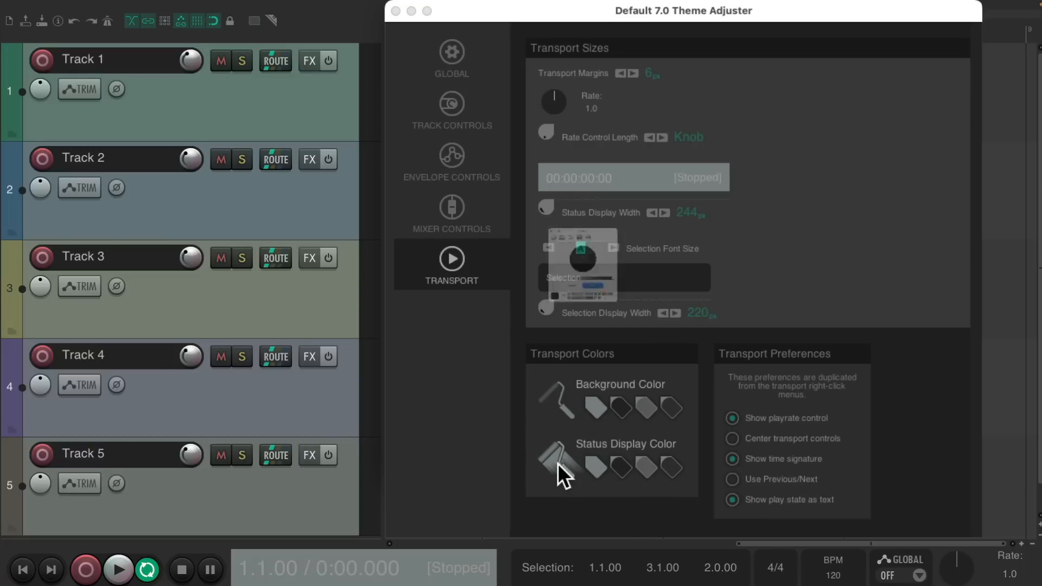
click(598, 348)
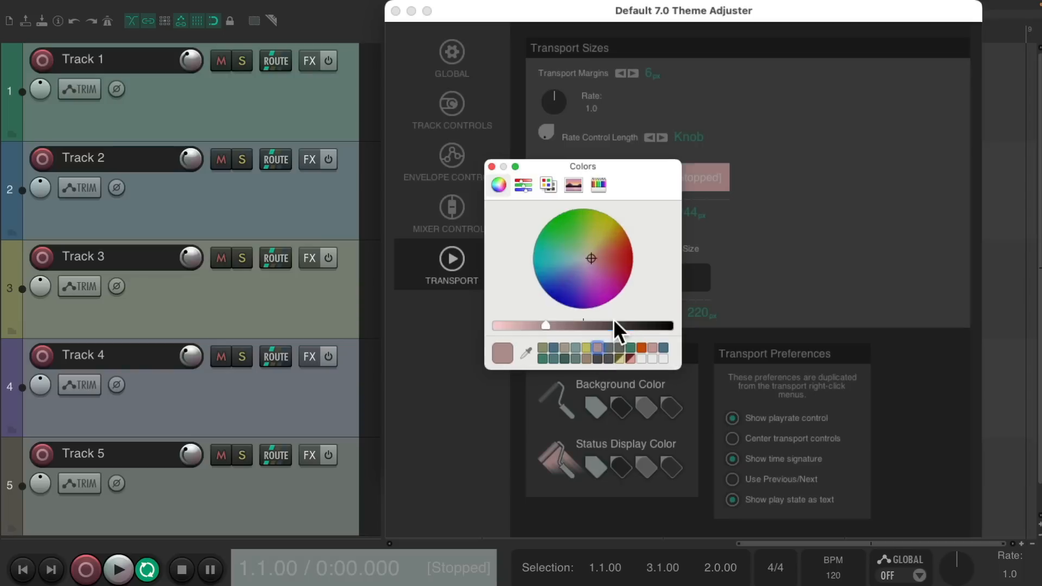
click(612, 322)
click(669, 467)
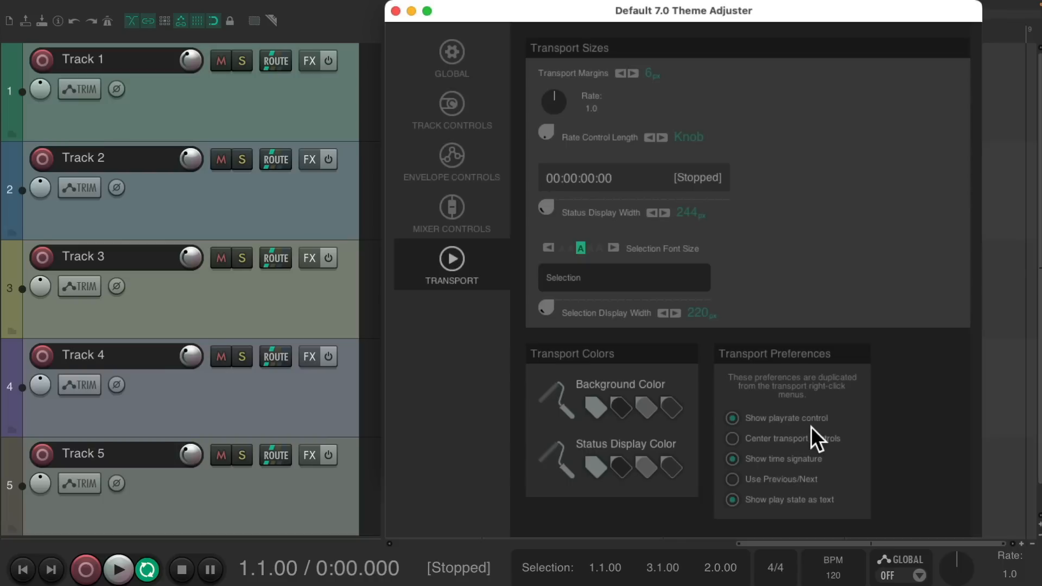
- Hide the playrate control, and widen the status display to 314 px and the selection display to 234 px
click(732, 418)
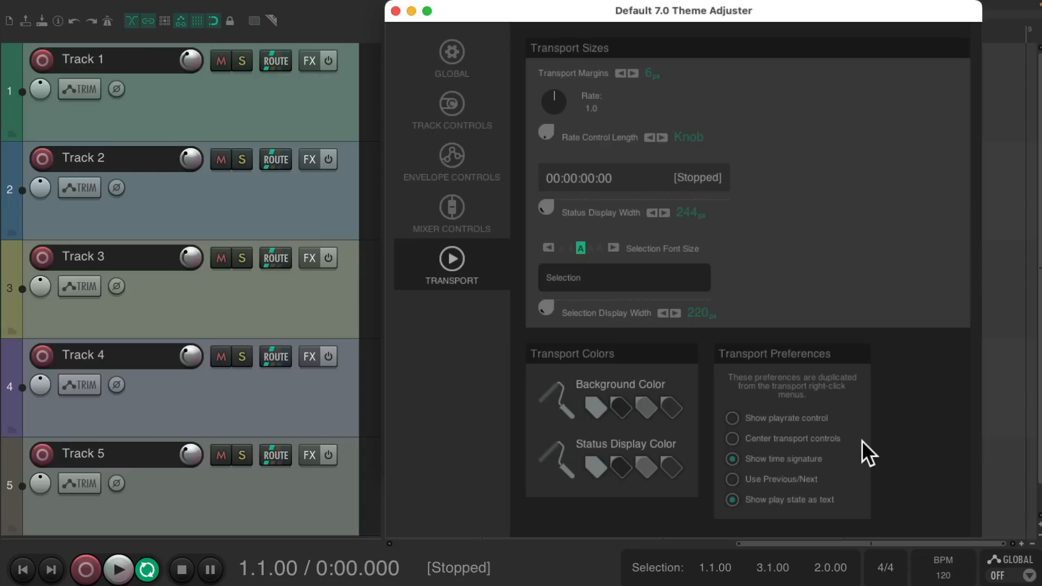
drag(546, 217, 548, 160)
mouse_move(548, 307)
mouse_down()
mouse_move(550, 337)
mouse_move(546, 298)
mouse_up()
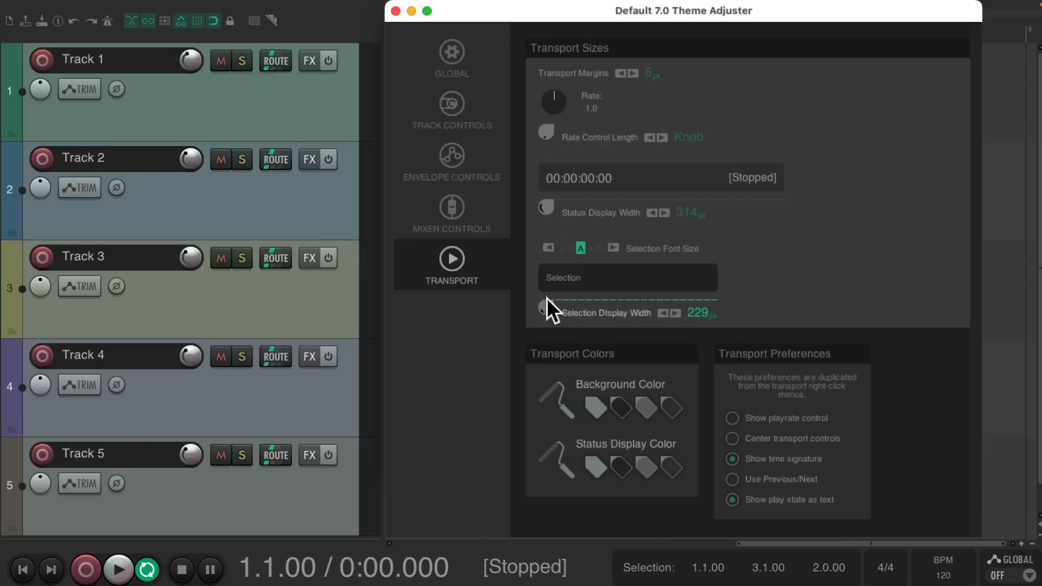
click(733, 417)
click(732, 418)
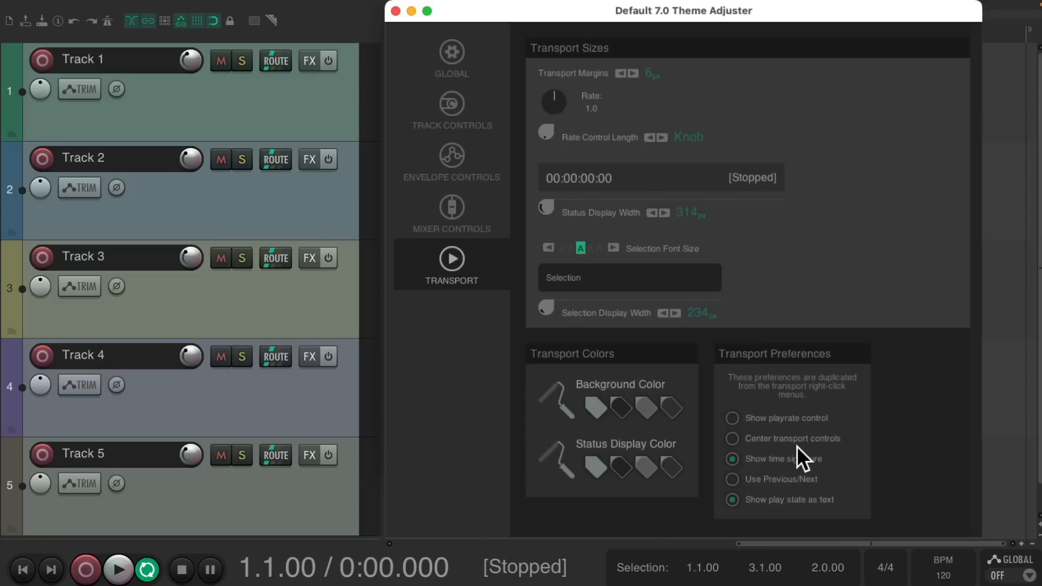
- Try centering the transport controls and turn the option off again
click(734, 437)
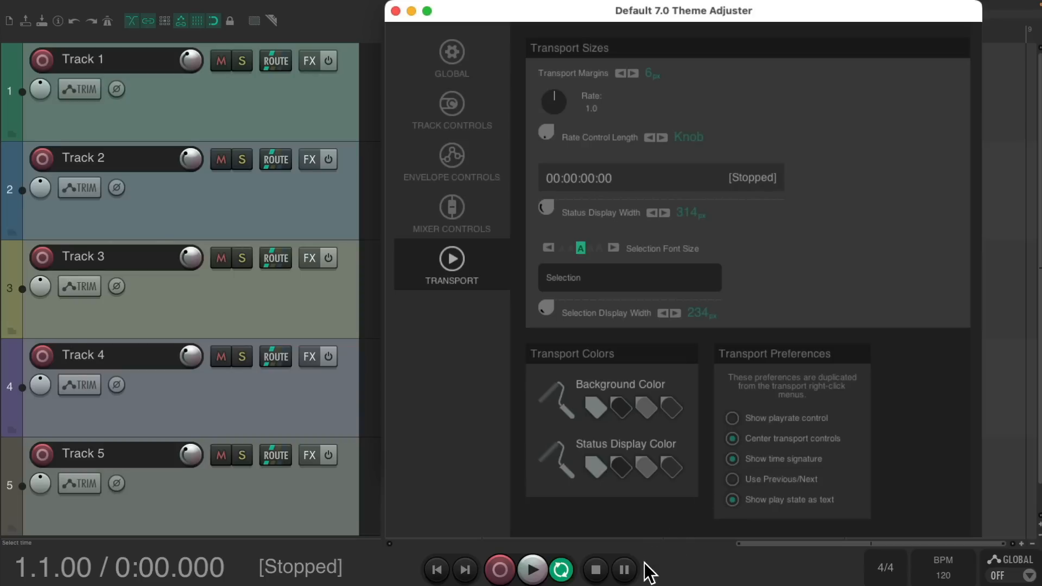
click(732, 438)
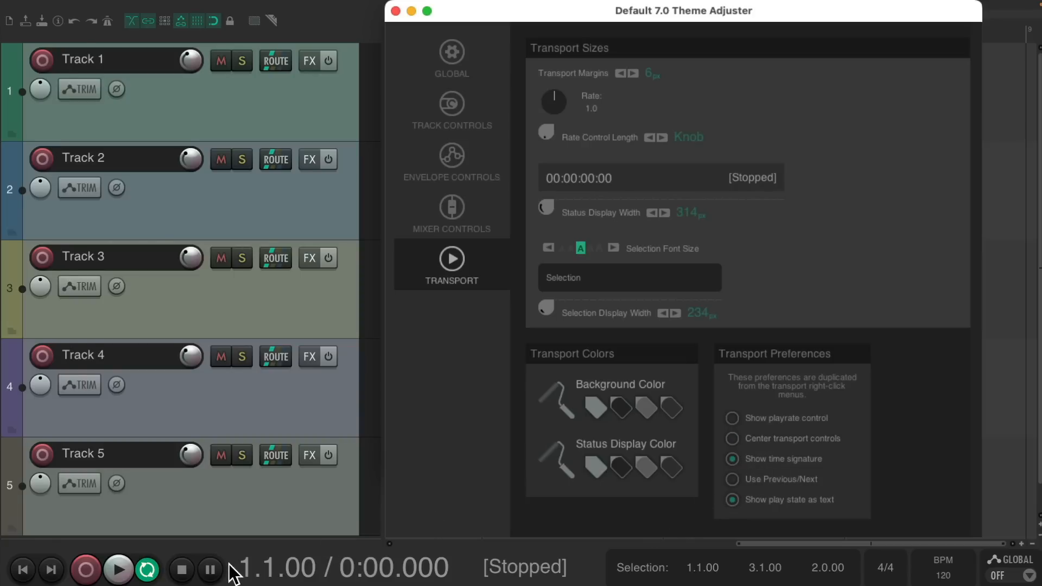
- Toggle the centered layout of the transport controls on once more and switch it back off
click(731, 439)
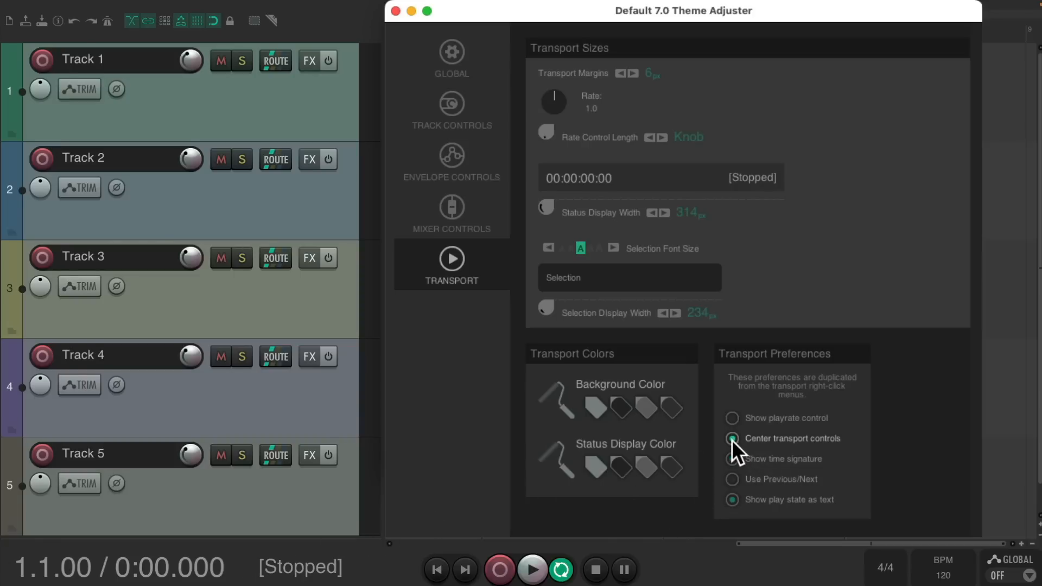
click(731, 439)
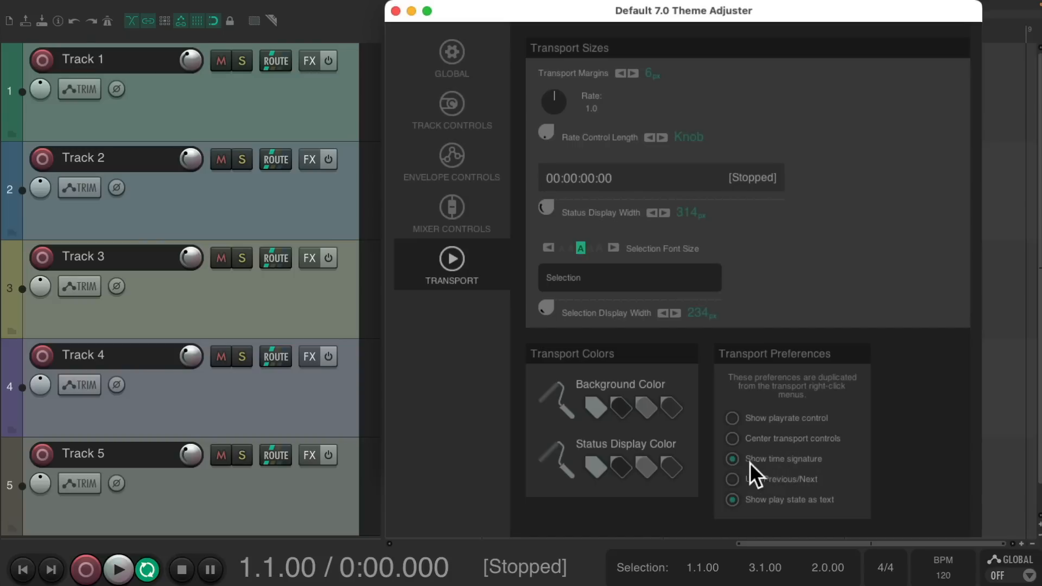
- Hide the transport's time signature, and widen the status display to 315 px and the selection display to 258 px
click(732, 459)
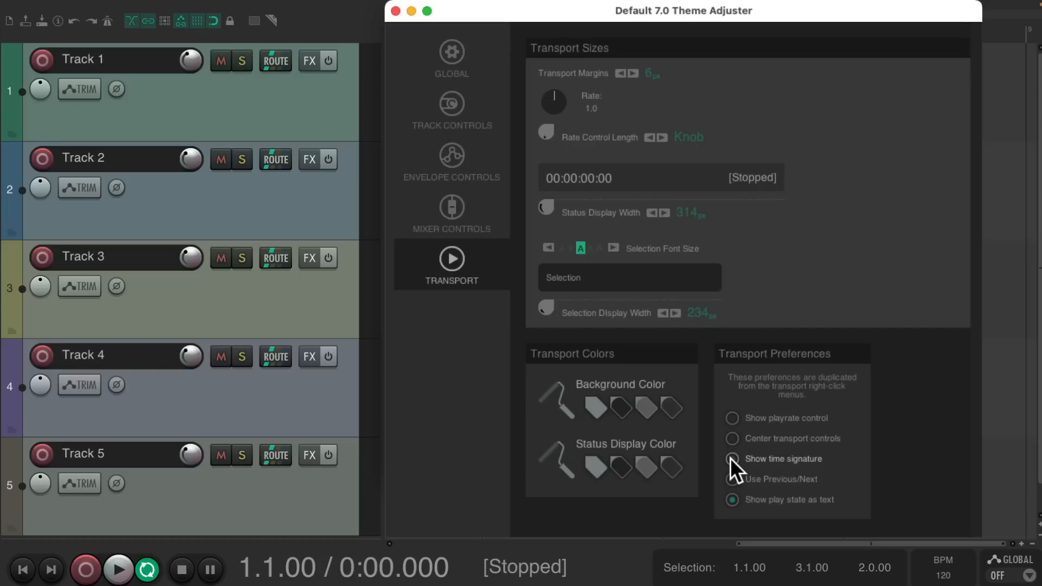
mouse_move(543, 207)
mouse_down()
mouse_move(542, 180)
mouse_move(535, 197)
mouse_up()
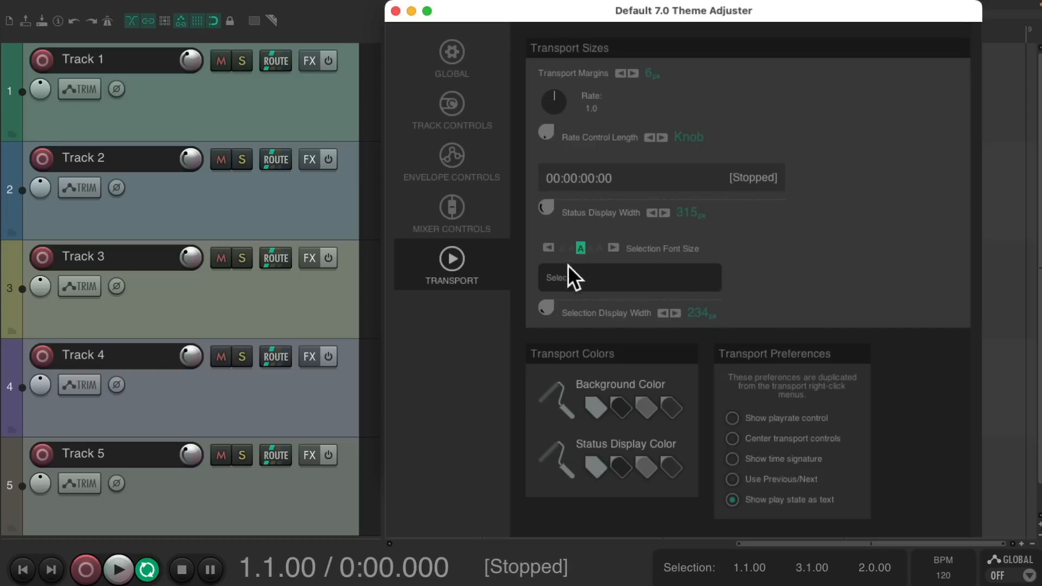
drag(546, 304, 541, 281)
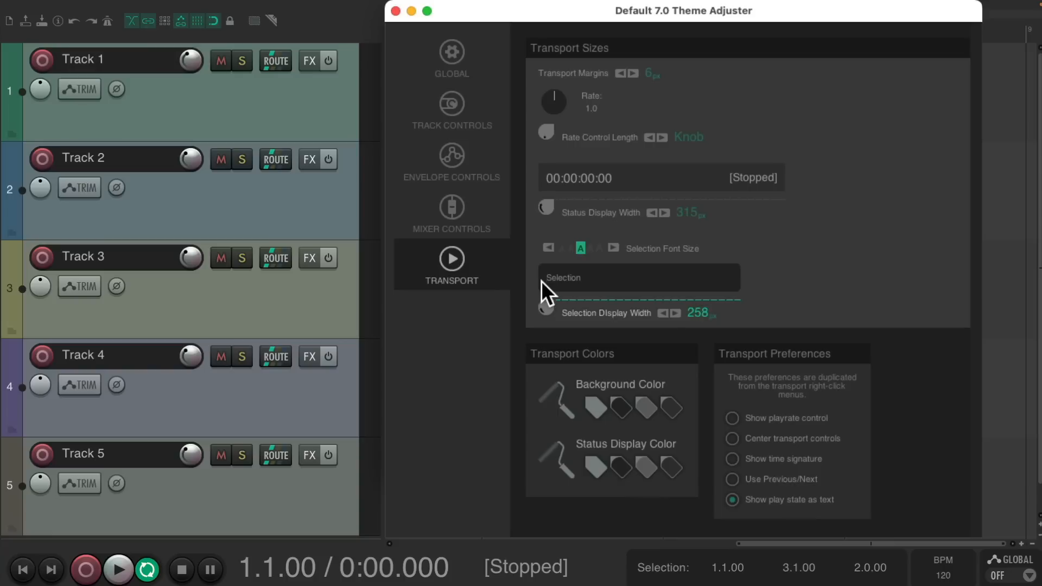
- Show the time signature in the transport and turn off showing the play state as text
click(733, 457)
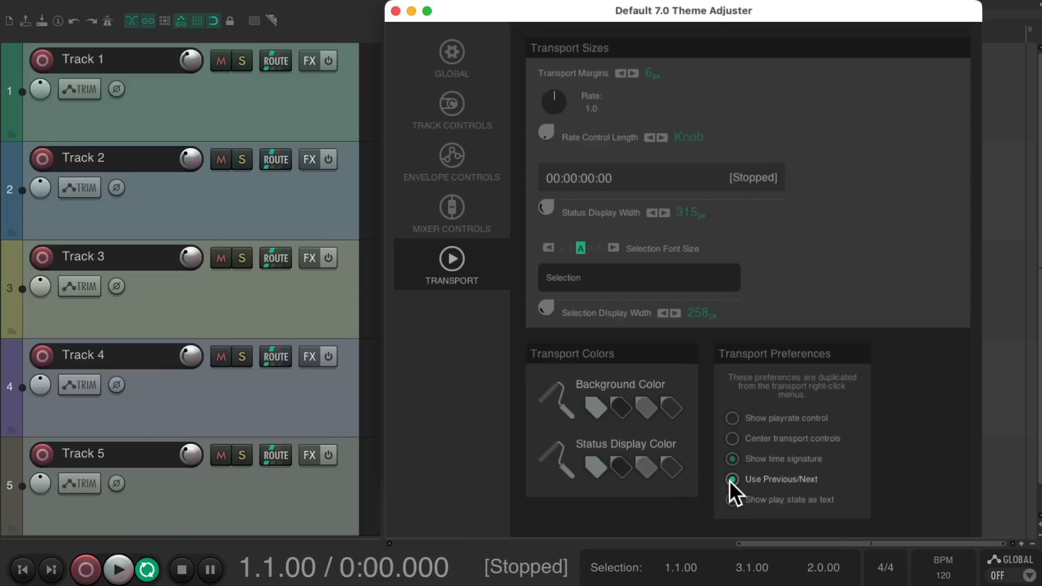
click(733, 499)
click(733, 500)
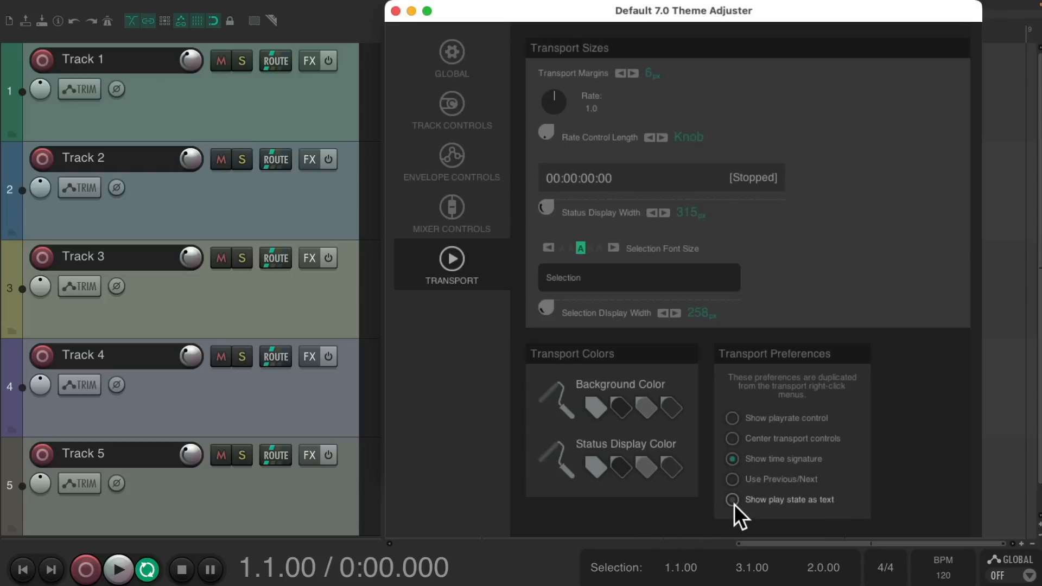
- Reduce the transport's status display width to 304 px and its selection display width to 254 px
mouse_move(547, 207)
mouse_down()
mouse_move(549, 184)
mouse_move(540, 211)
mouse_up()
mouse_move(546, 308)
mouse_down()
mouse_move(541, 329)
mouse_move(541, 290)
mouse_move(540, 338)
mouse_move(538, 298)
mouse_up()
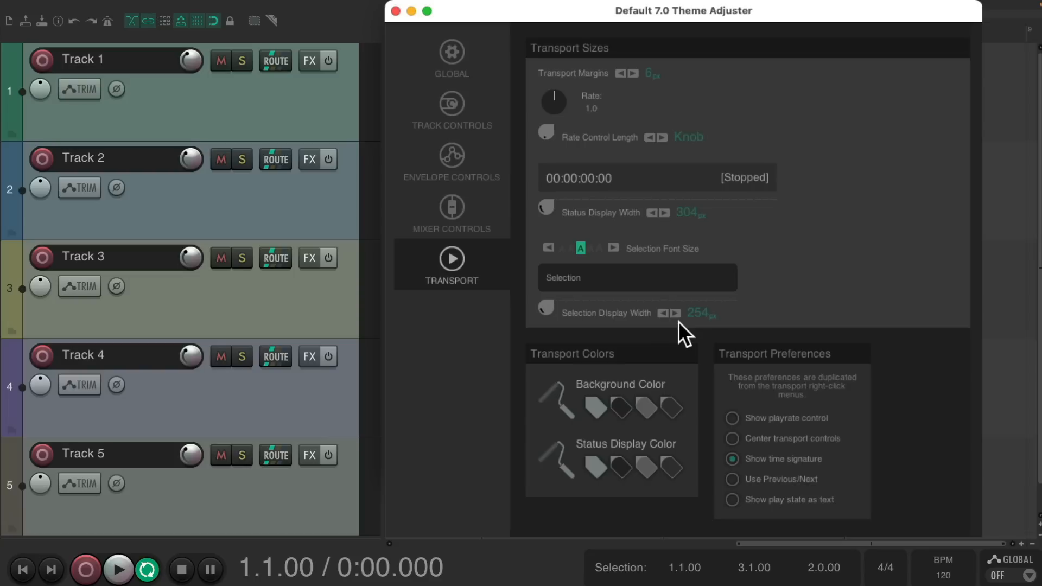